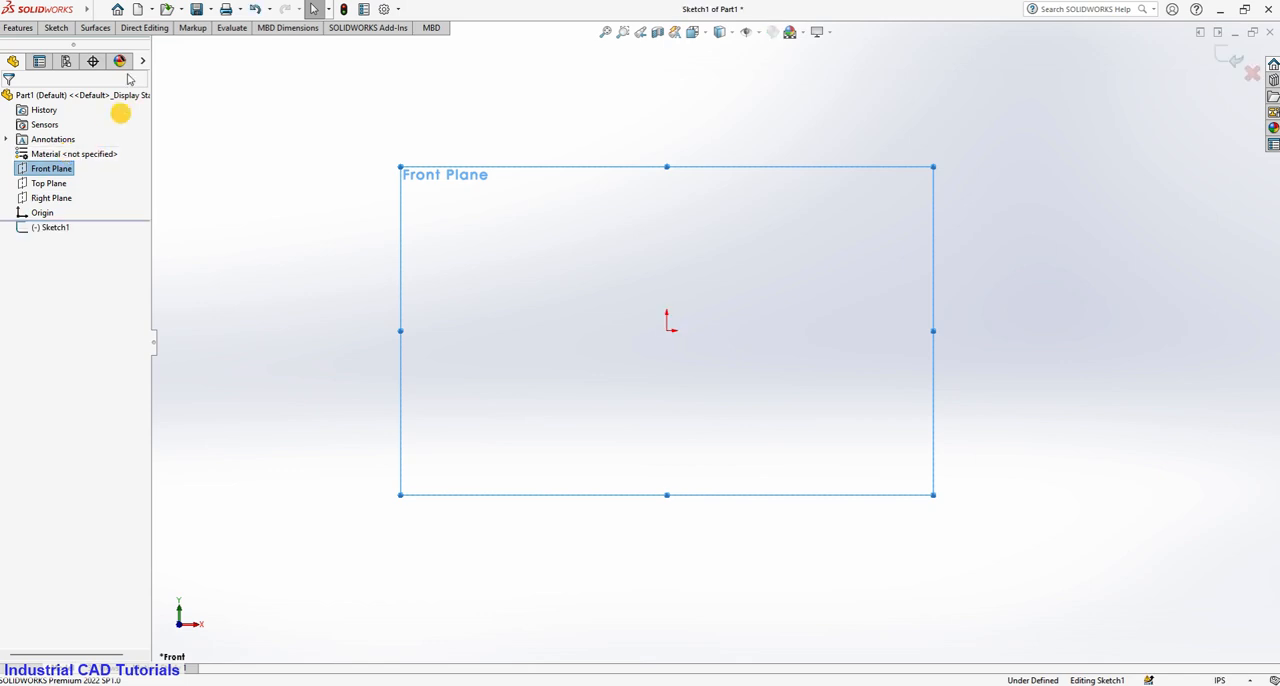
Sketch a center rectangle about 3.57 in wide and 3.40 in high, centred on the origin.
{"action": "left_click", "coordinate": [94, 17]}
{"action": "left_click", "coordinate": [56, 32]}
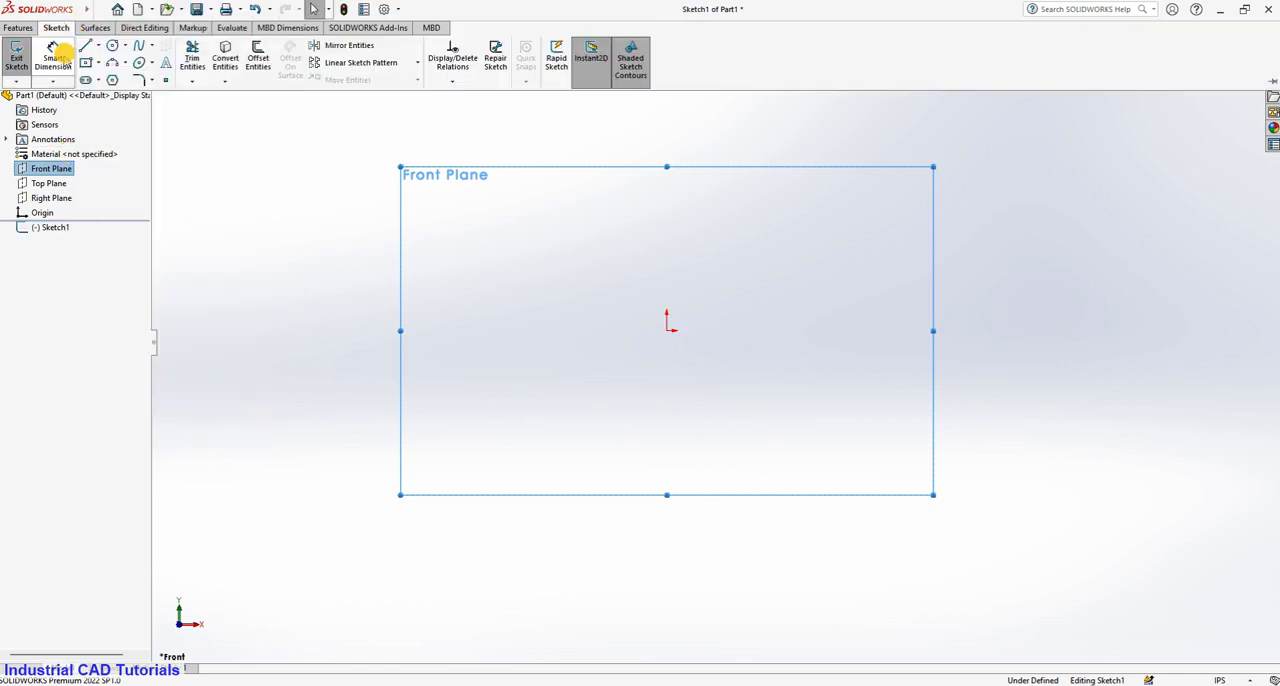
{"action": "left_click", "coordinate": [98, 63]}
{"action": "left_click", "coordinate": [110, 100]}
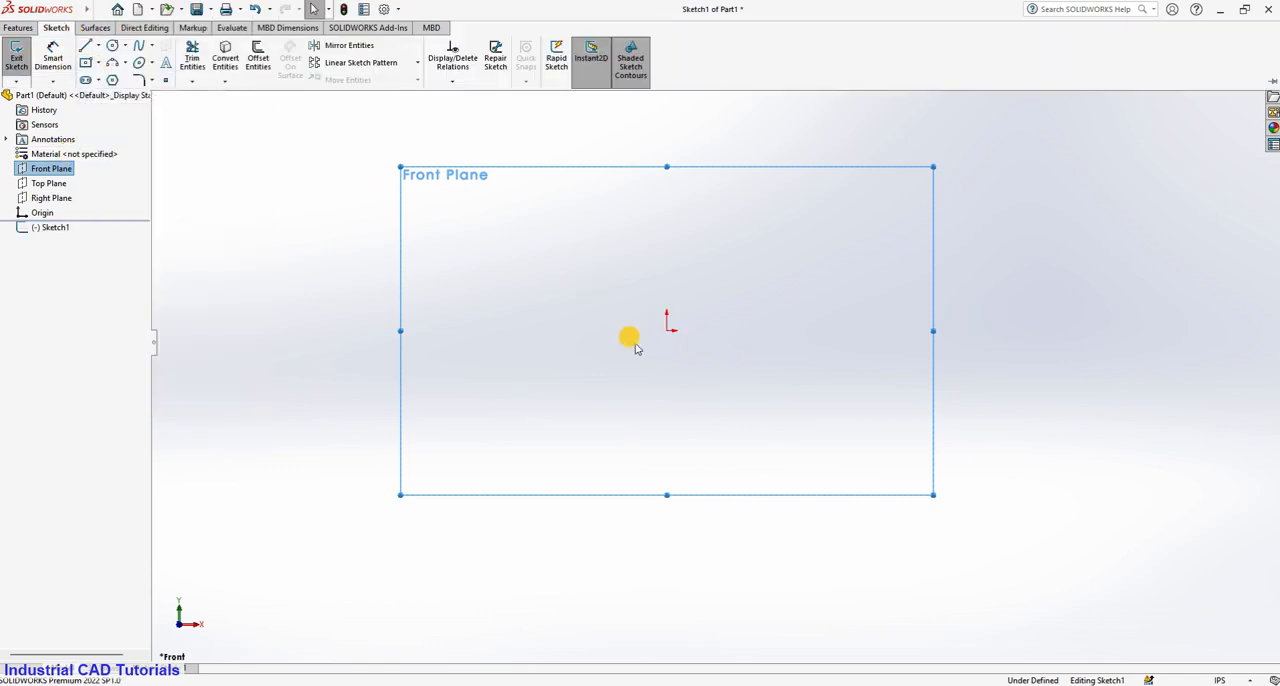
{"action": "left_click", "coordinate": [667, 330]}
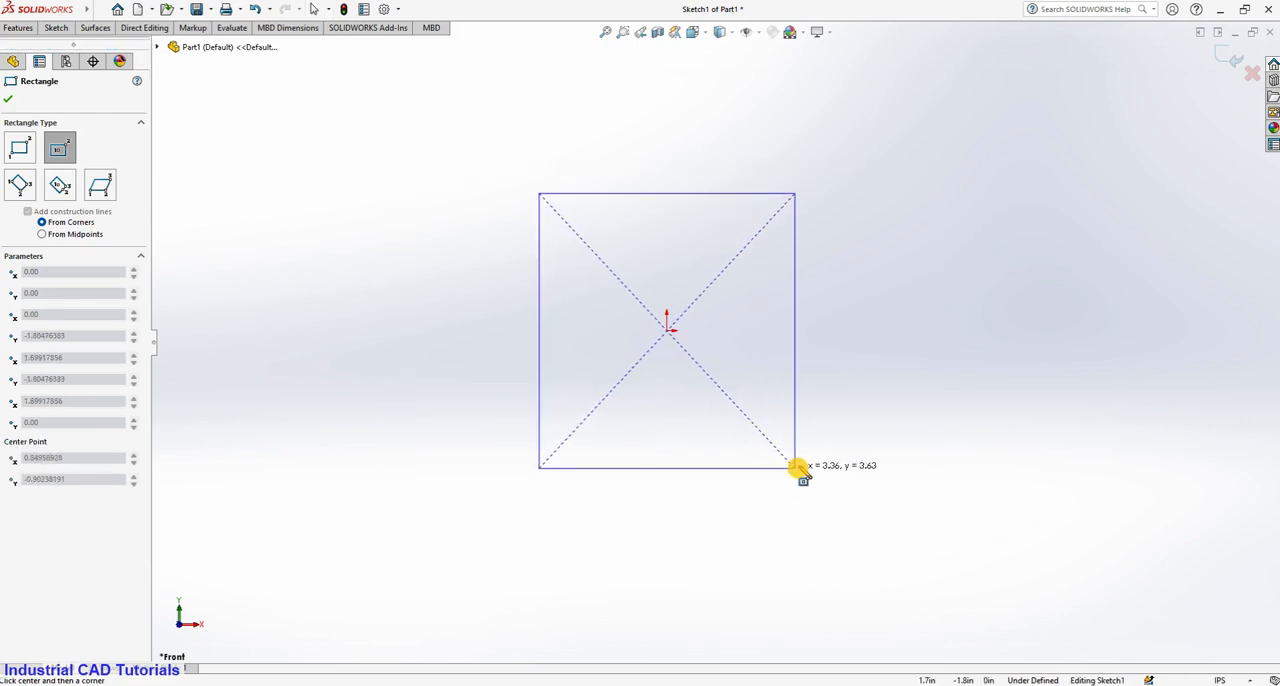
{"action": "left_click", "coordinate": [803, 459]}
Add a horizontal dimension to the rectangle's top edge, accepting its length as drawn.
{"action": "left_click", "coordinate": [56, 27]}
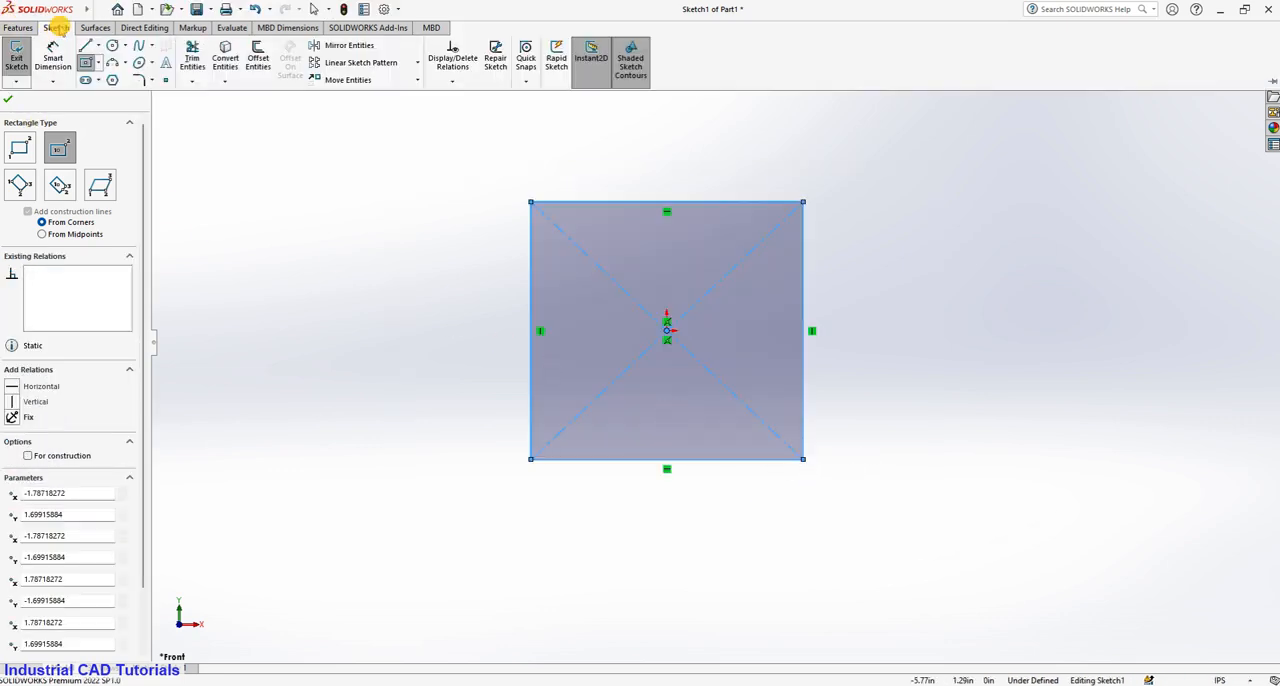
{"action": "left_click", "coordinate": [57, 49]}
{"action": "left_click", "coordinate": [668, 203]}
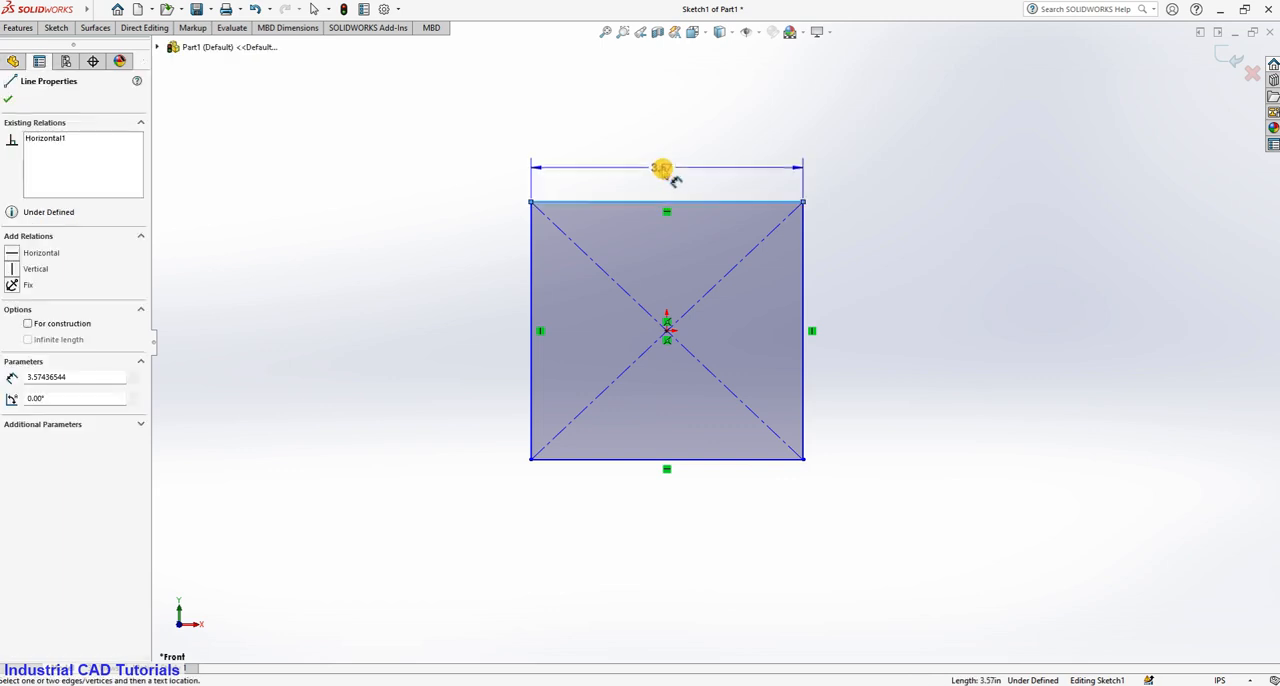
{"action": "left_click", "coordinate": [667, 170]}
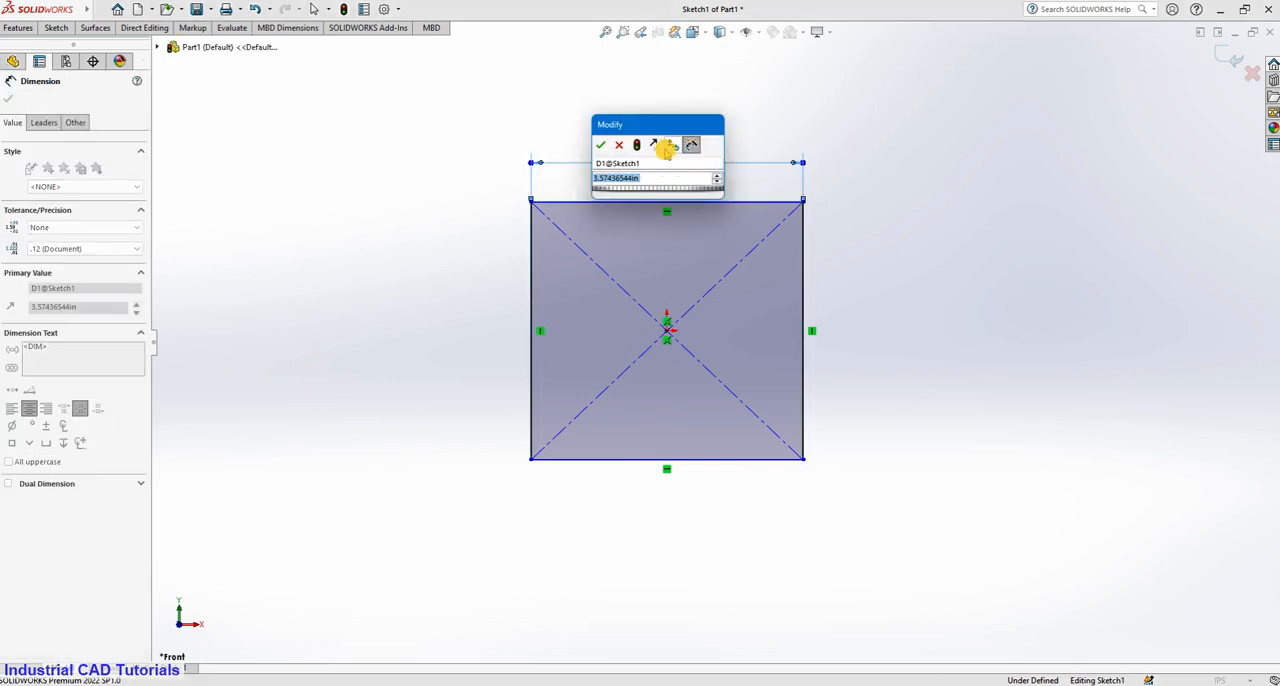
{"action": "left_click", "coordinate": [600, 145]}
Change the document's unit system to MMGS (millimeter, gram, second).
{"action": "left_click", "coordinate": [384, 9]}
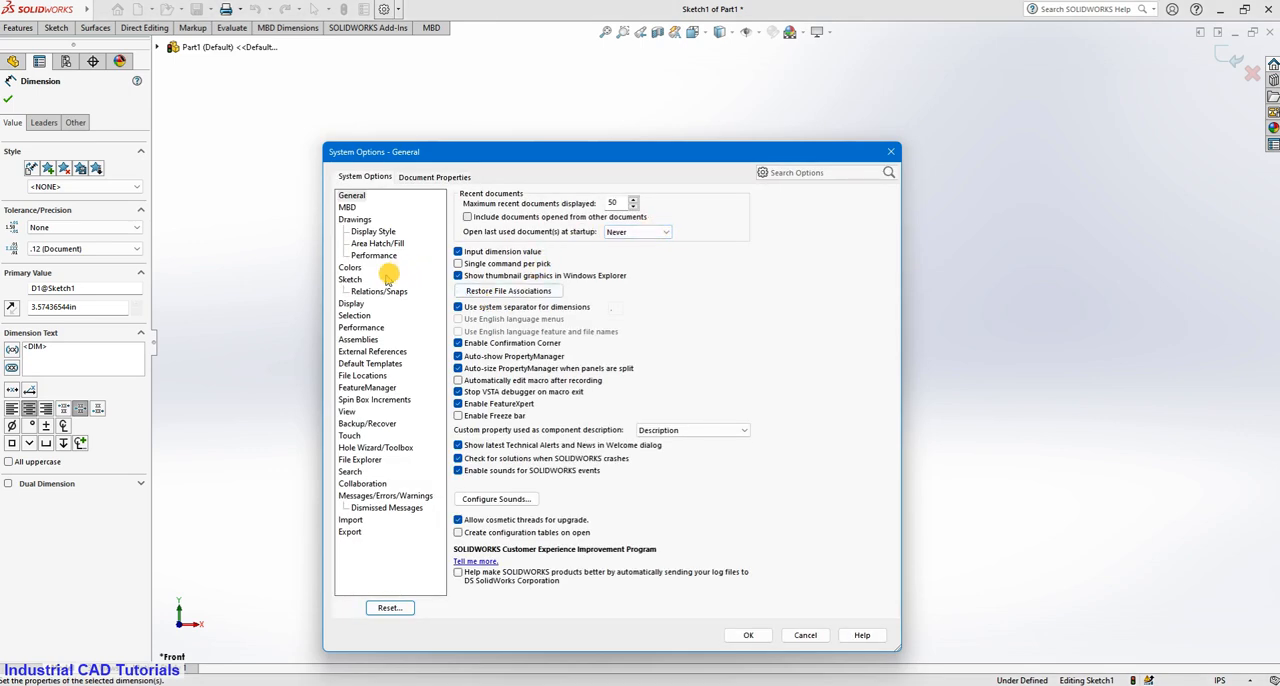
{"action": "left_click", "coordinate": [355, 315]}
{"action": "left_click", "coordinate": [349, 195]}
{"action": "left_click", "coordinate": [358, 327]}
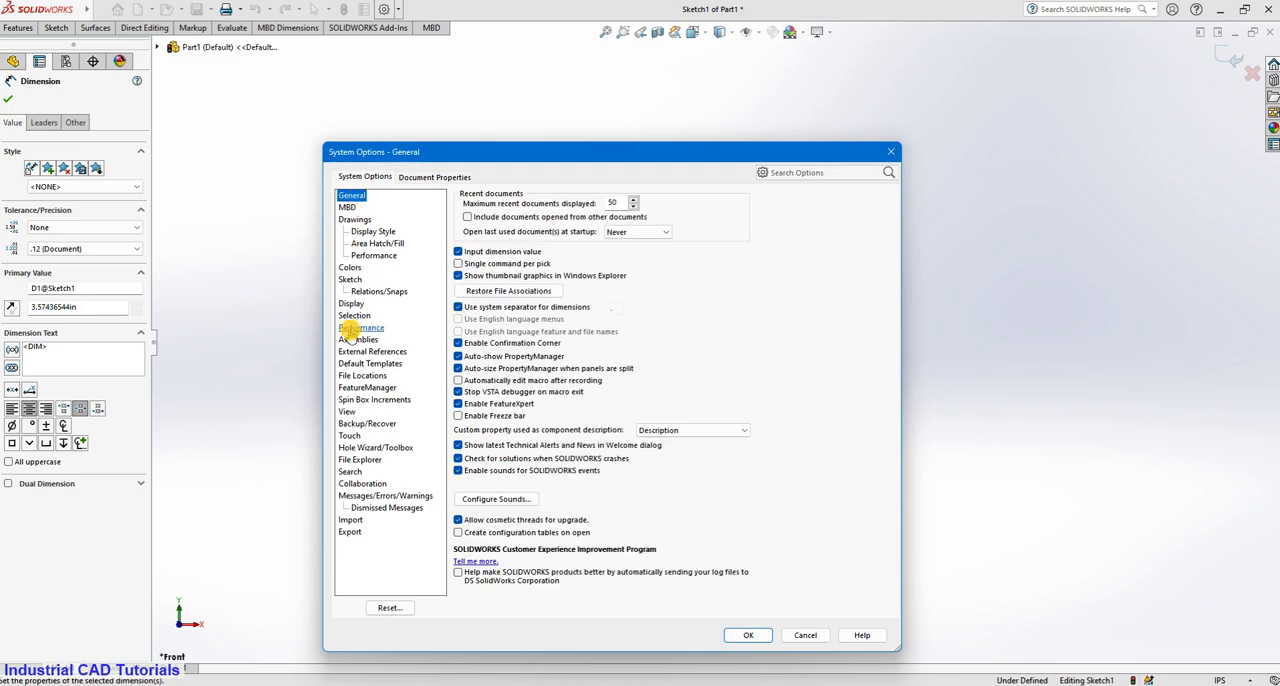
{"action": "left_click", "coordinate": [352, 303]}
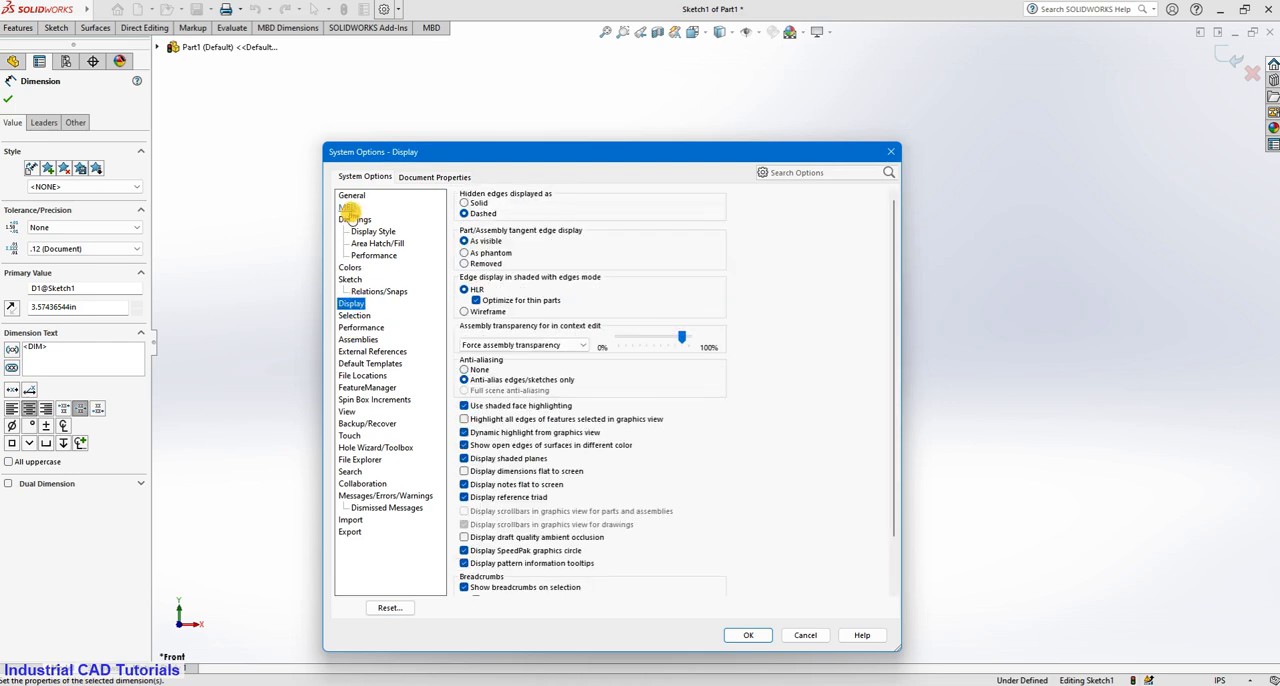
{"action": "left_click", "coordinate": [425, 177]}
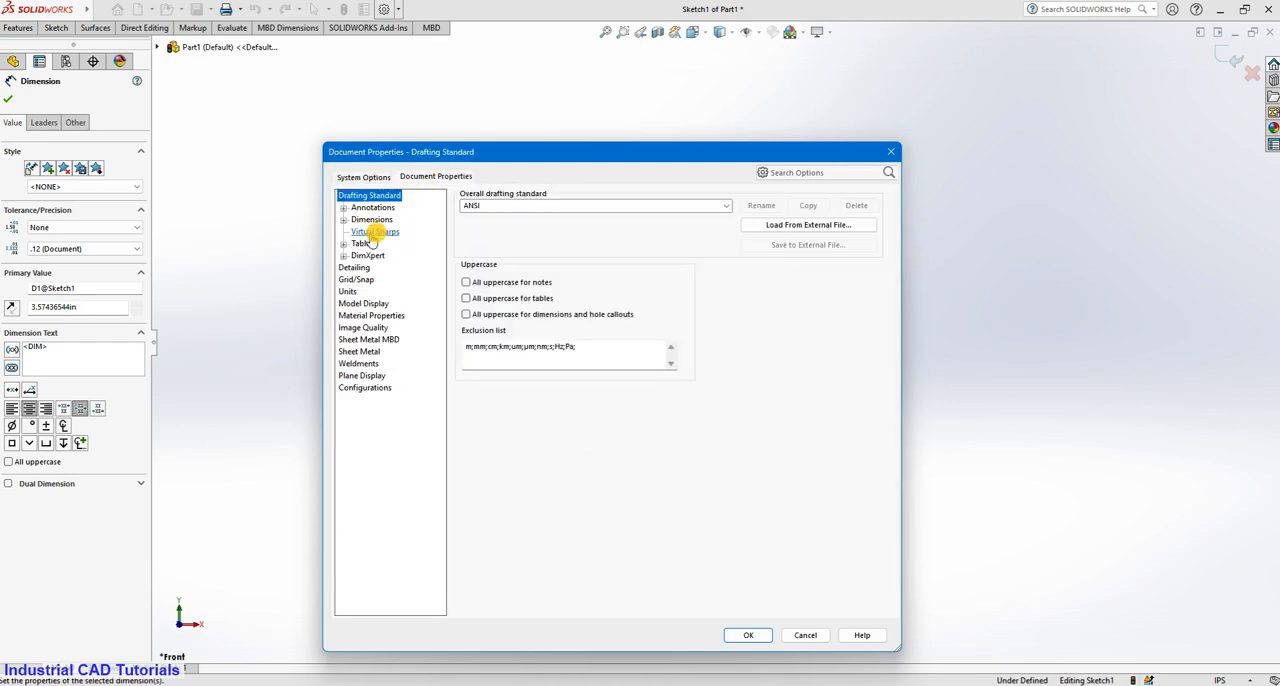
{"action": "left_click", "coordinate": [350, 291]}
{"action": "left_click", "coordinate": [502, 226]}
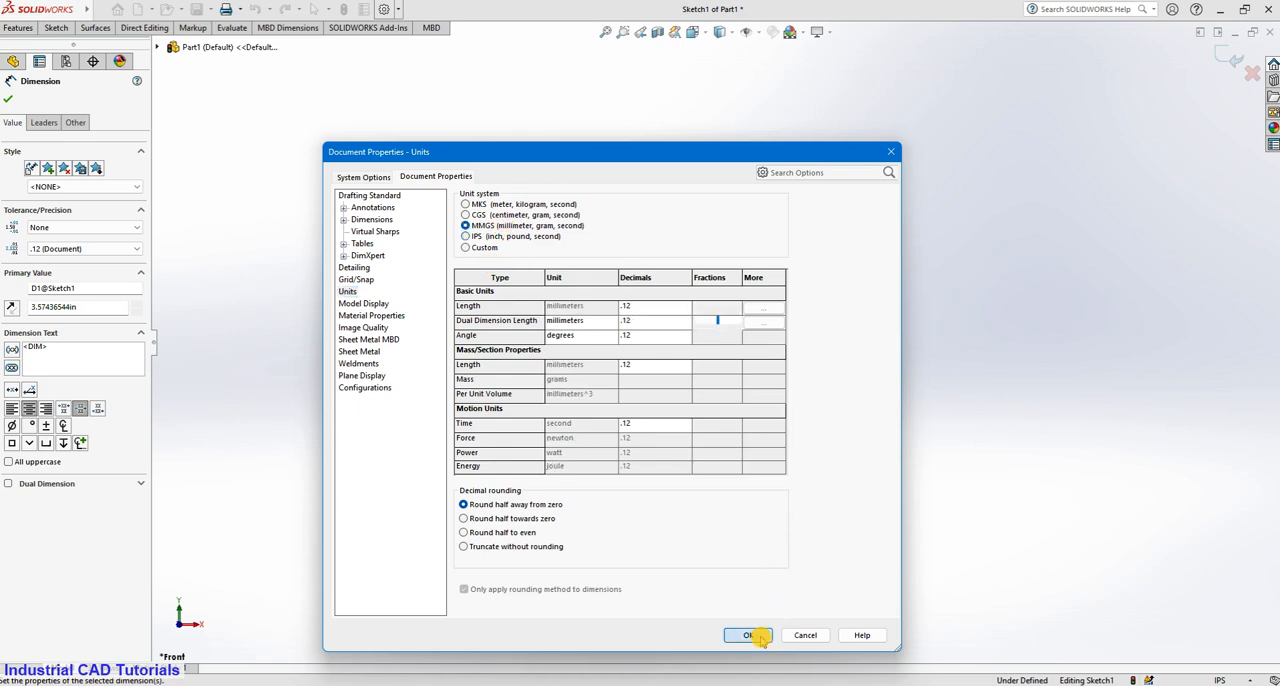
{"action": "left_click", "coordinate": [755, 634]}
Set the dimension of the rectangle's top edge to 100 mm.
{"action": "double_click", "coordinate": [669, 167]}
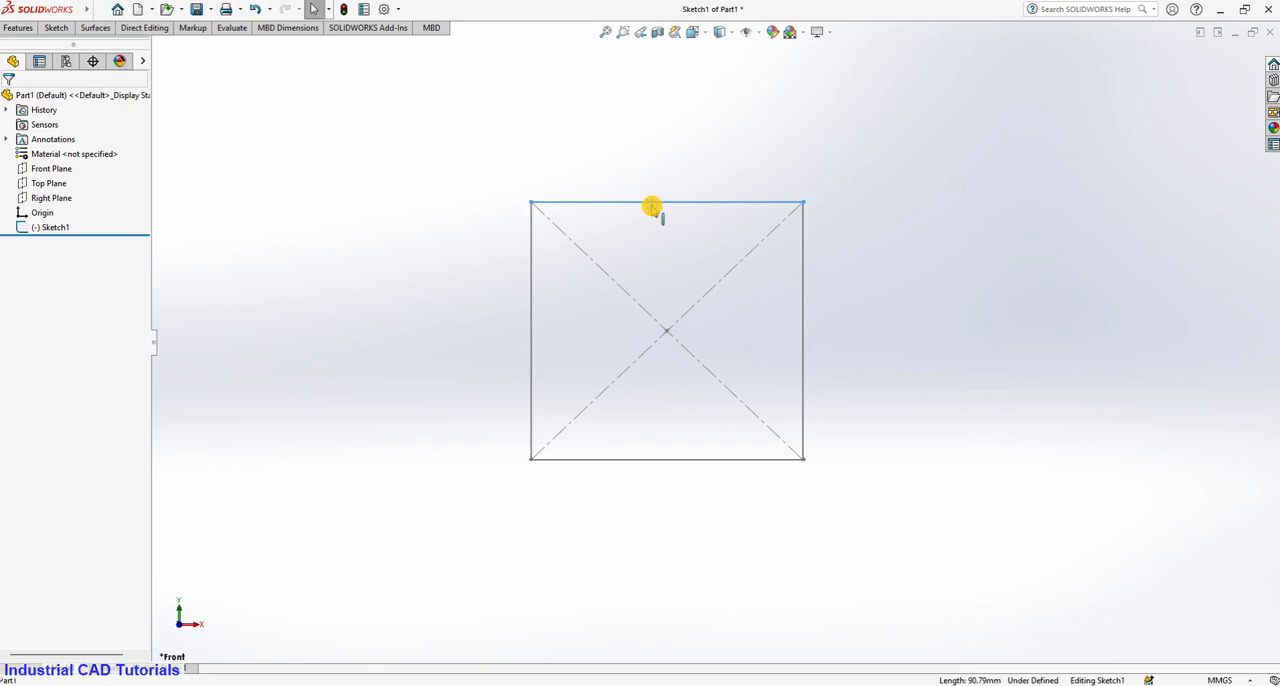
{"action": "left_click", "coordinate": [652, 206]}
{"action": "left_click", "coordinate": [656, 163]}
{"action": "type", "text": "1"}
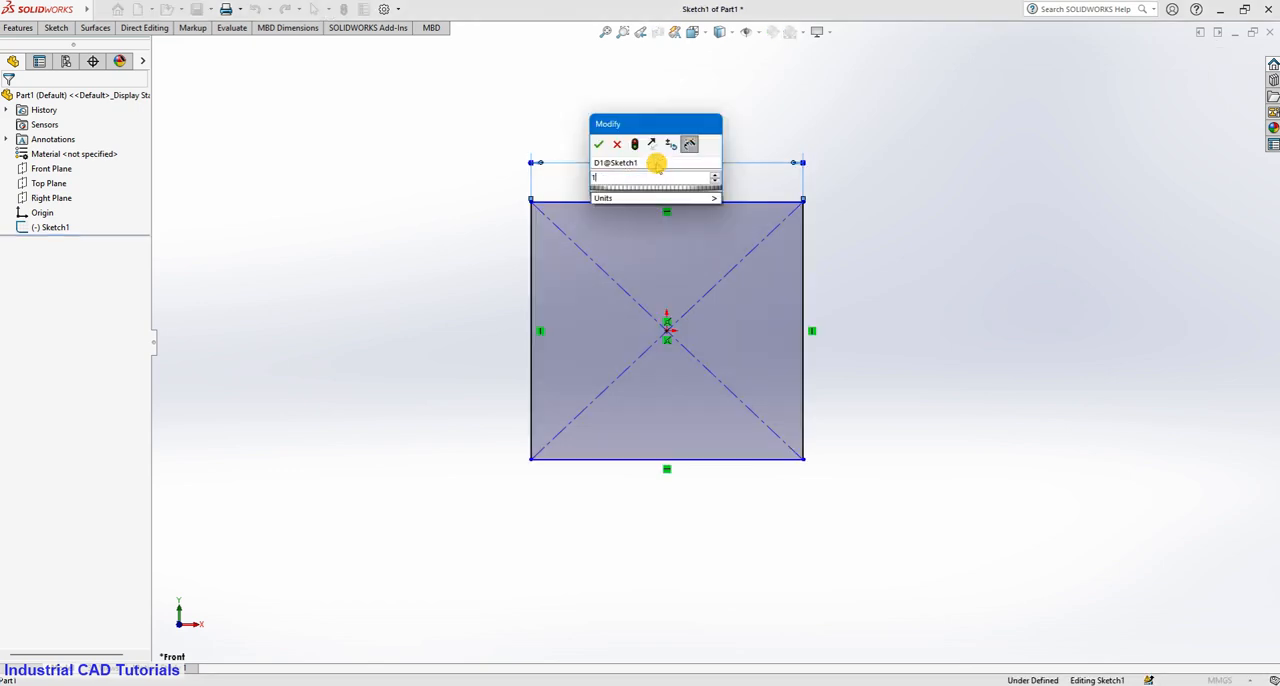
{"action": "type", "text": "00"}
{"action": "left_click", "coordinate": [598, 144]}
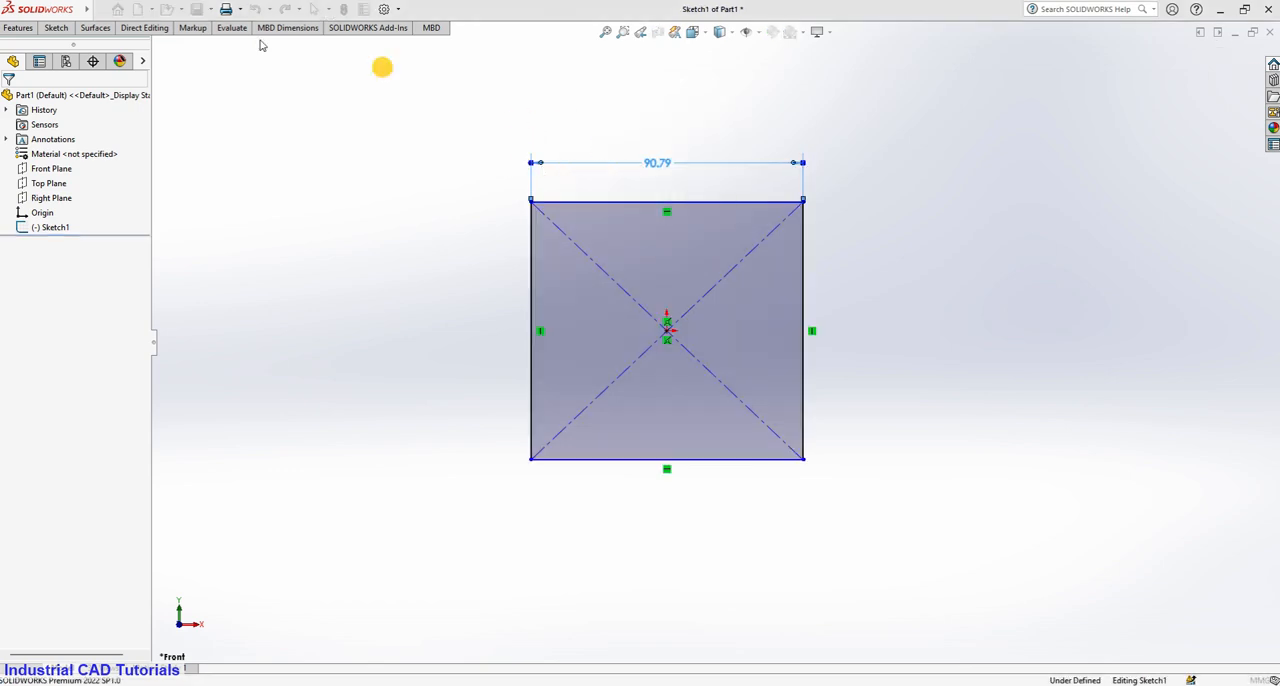
Dimension the rectangle's left edge at 100 mm.
{"action": "left_click", "coordinate": [60, 30]}
{"action": "left_click", "coordinate": [63, 52]}
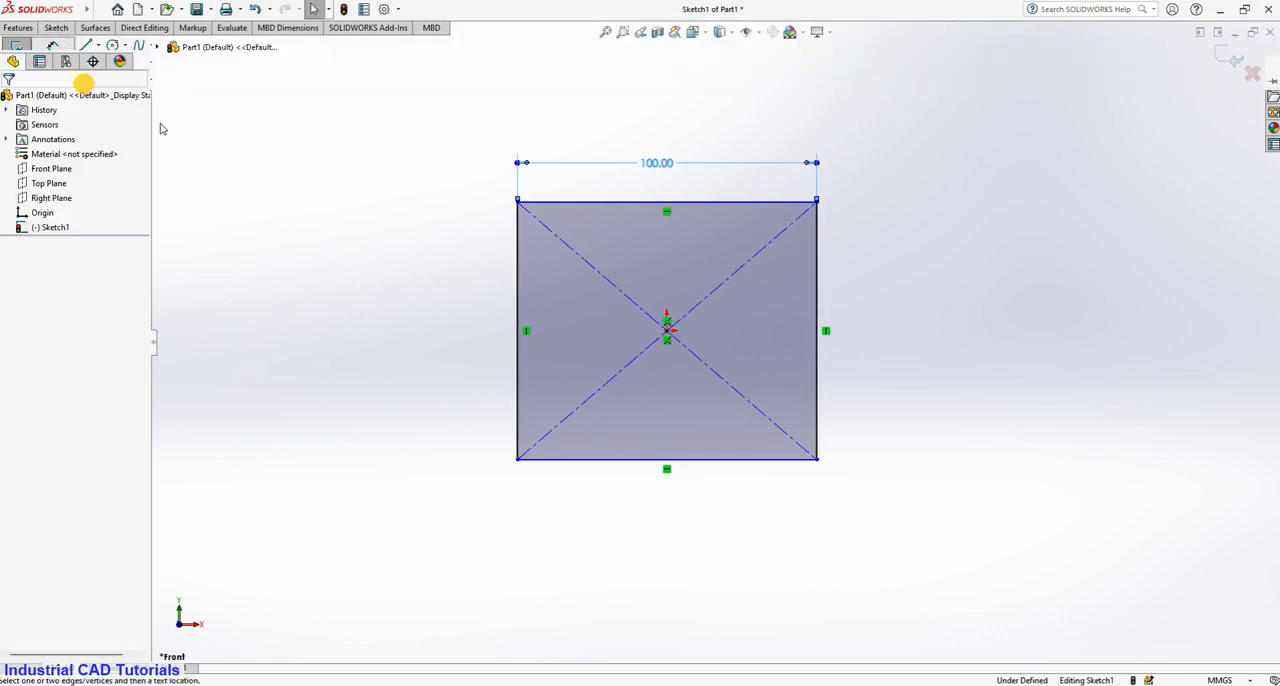
{"action": "left_click", "coordinate": [517, 363]}
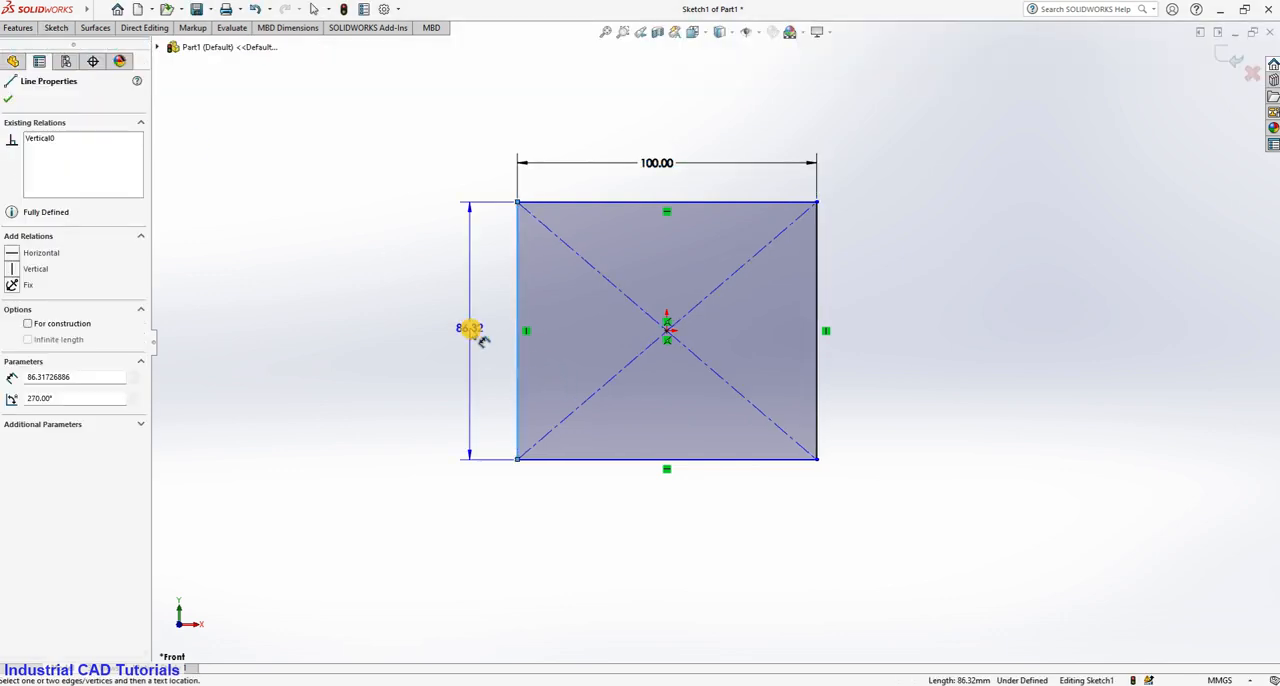
{"action": "left_click", "coordinate": [480, 334]}
{"action": "type", "text": "100"}
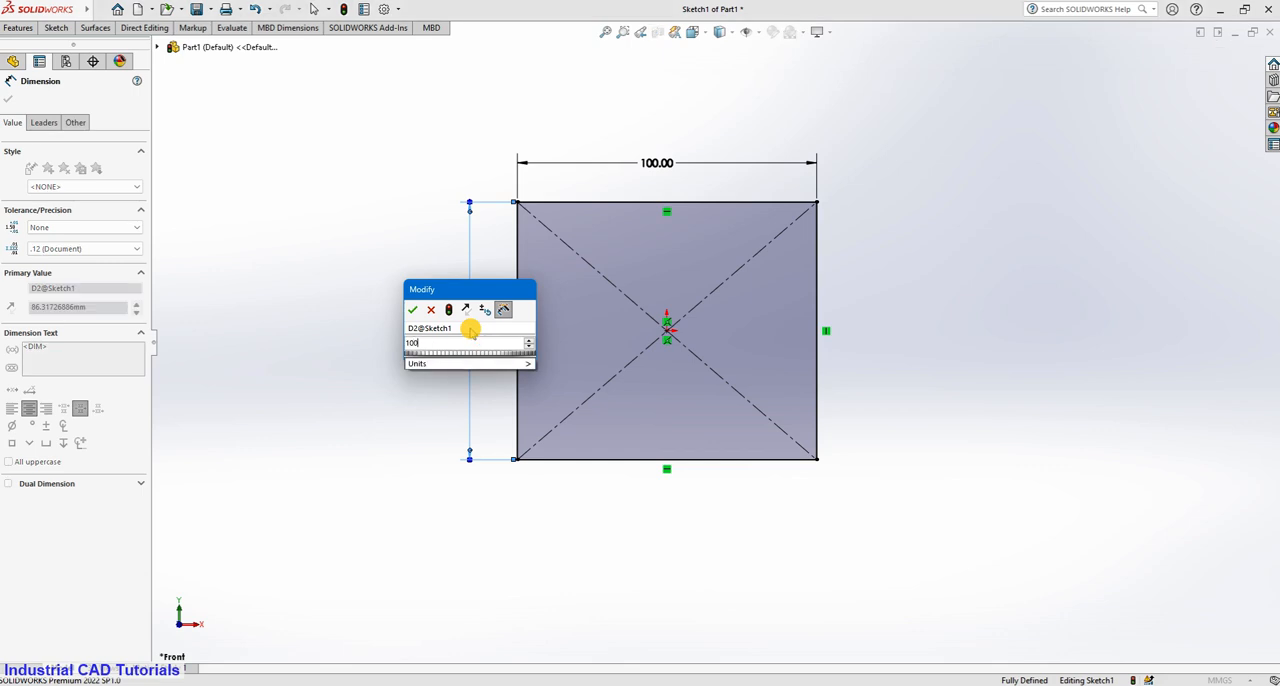
{"action": "left_click", "coordinate": [415, 311]}
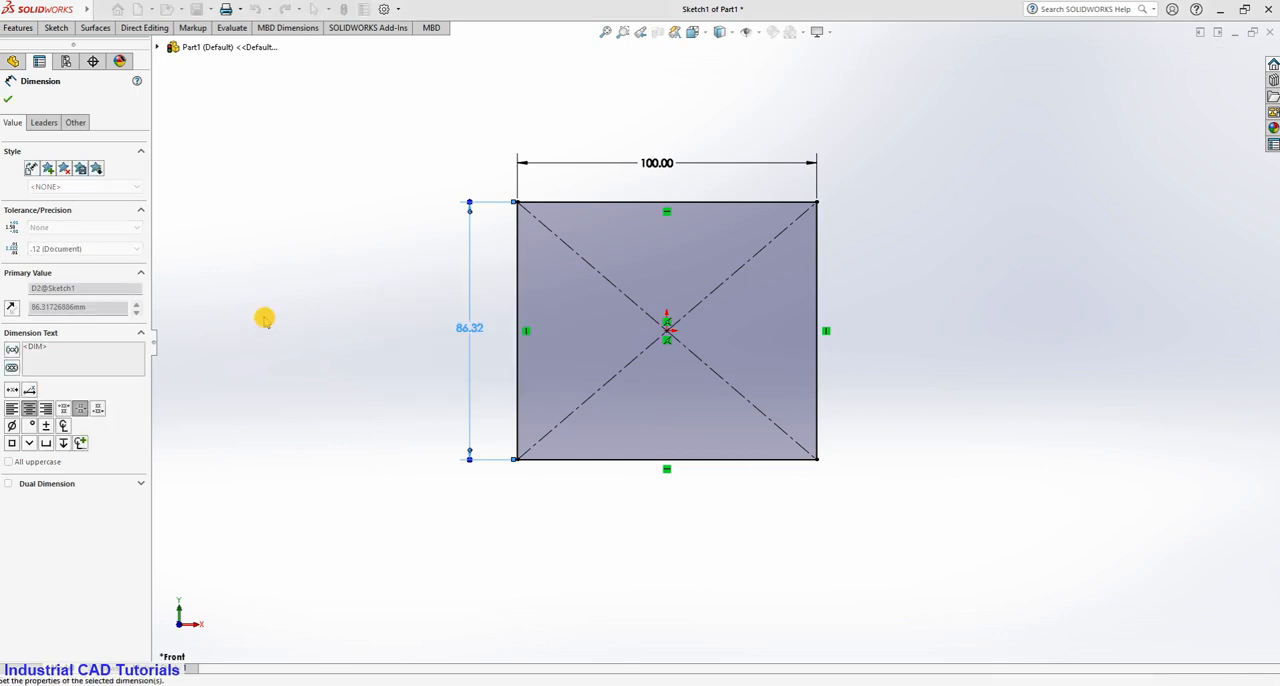
Sketch a circle about 9.6 mm in diameter, centred on the diagonal construction line near the square's upper-left corner.
{"action": "key", "text": "f"}
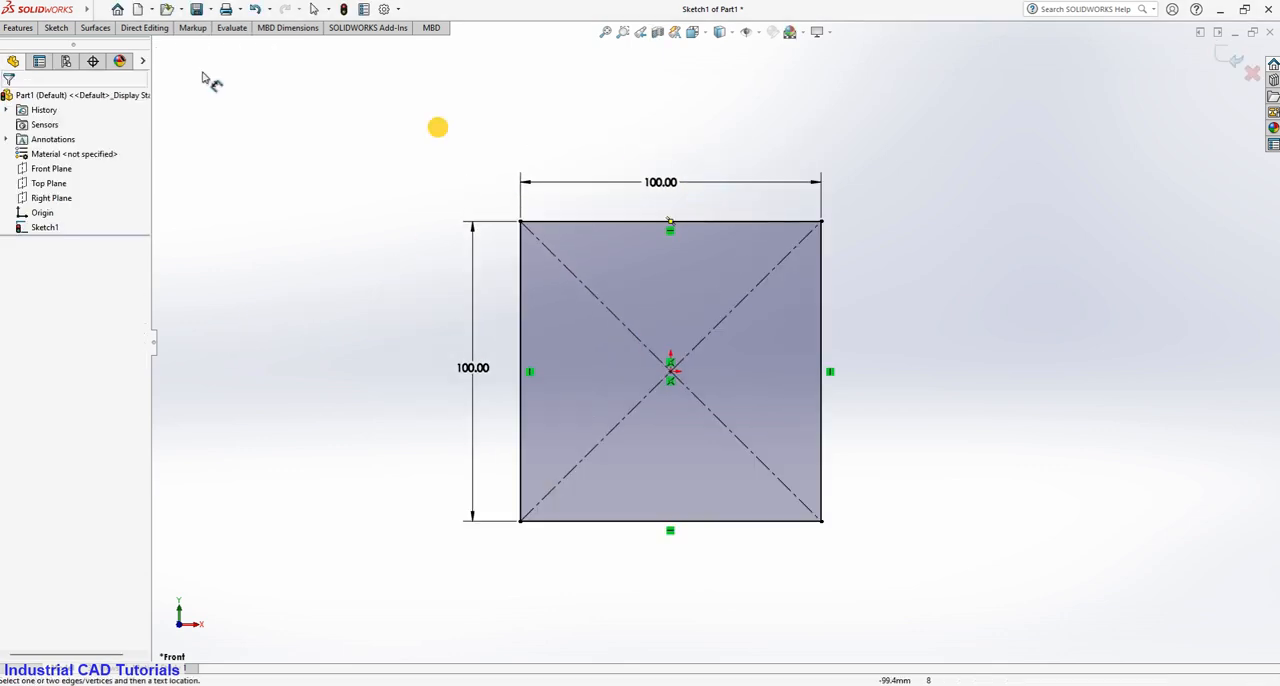
{"action": "left_click", "coordinate": [56, 28]}
{"action": "left_click", "coordinate": [113, 46]}
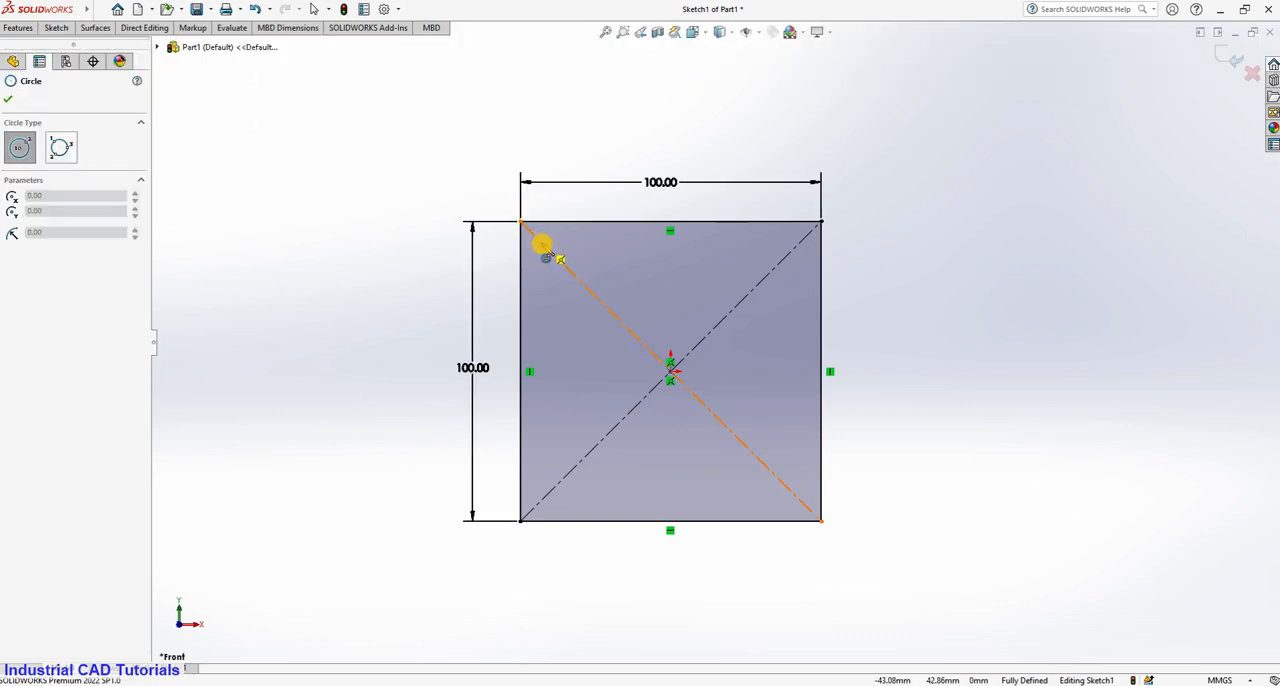
{"action": "left_click", "coordinate": [541, 242]}
{"action": "left_click", "coordinate": [555, 243]}
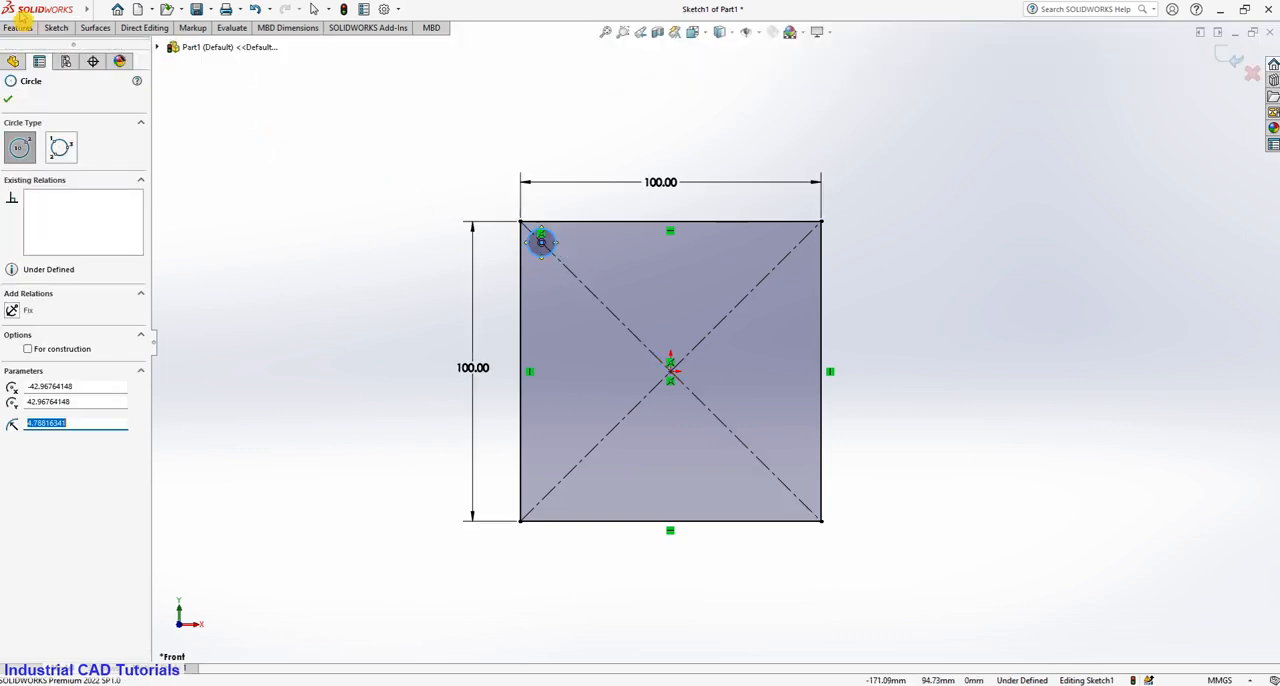
Dimension the corner circle with a diameter of 8 mm.
{"action": "left_click", "coordinate": [63, 28]}
{"action": "left_click", "coordinate": [51, 55]}
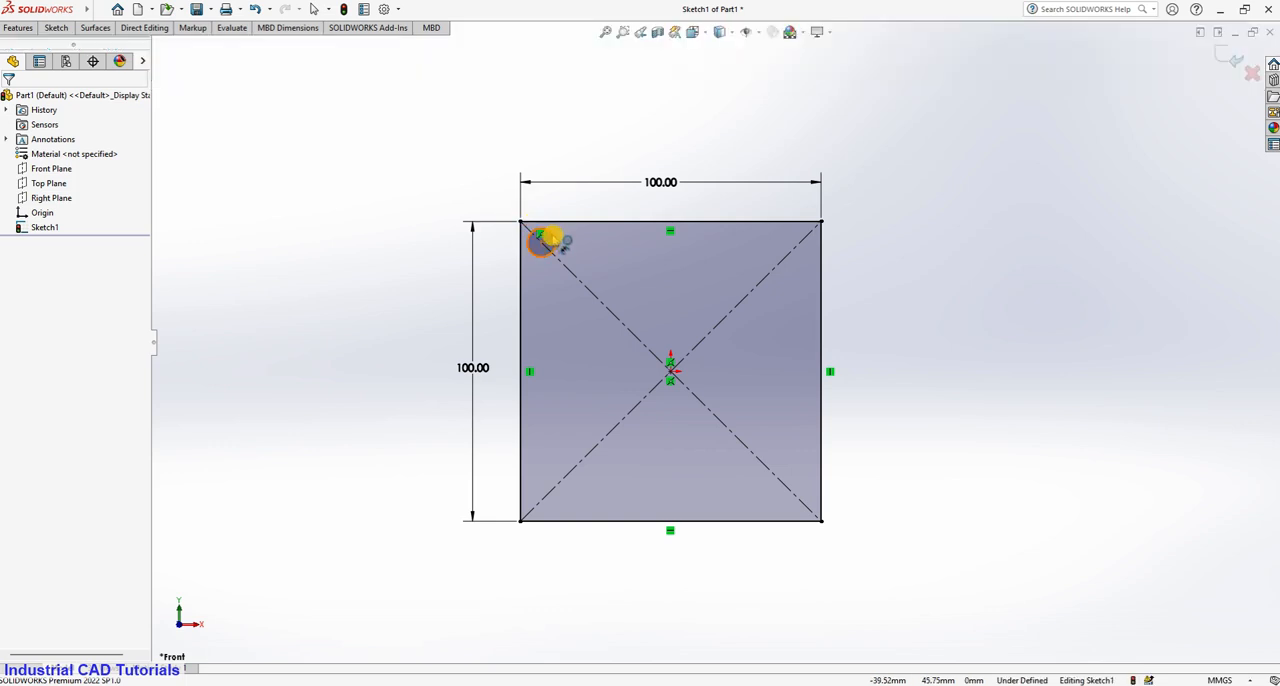
{"action": "left_click", "coordinate": [541, 242]}
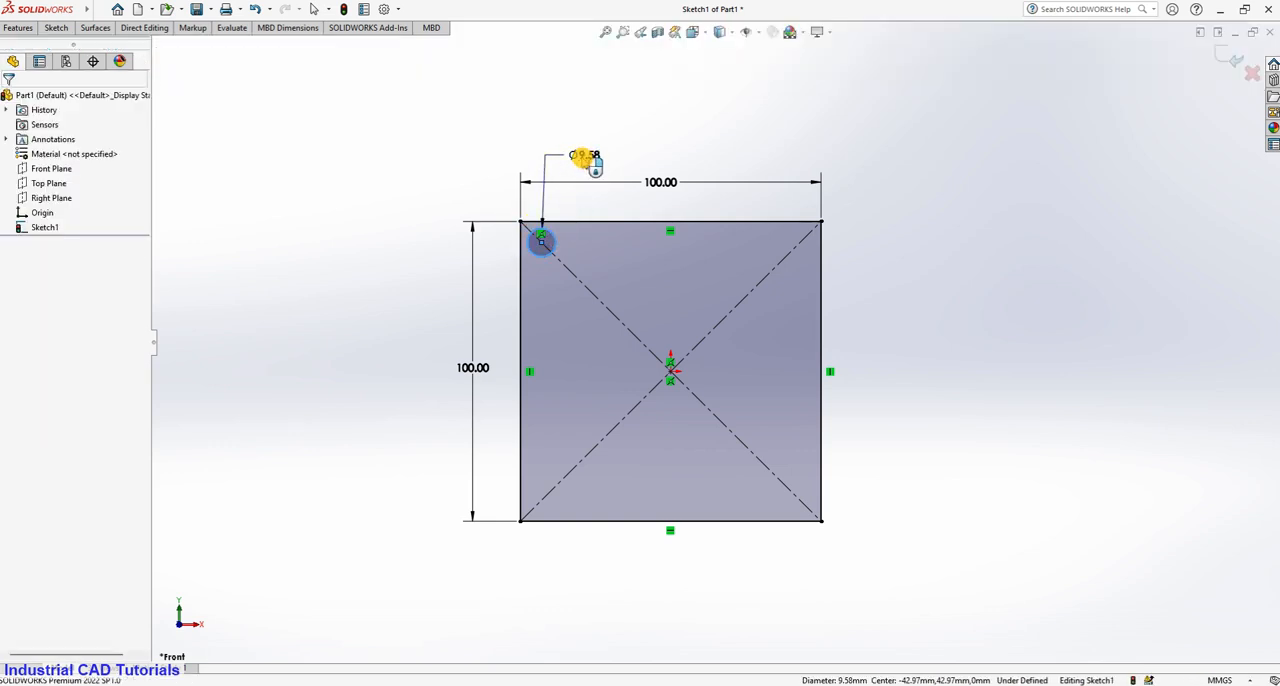
{"action": "left_click", "coordinate": [584, 157]}
{"action": "left_click", "coordinate": [530, 135]}
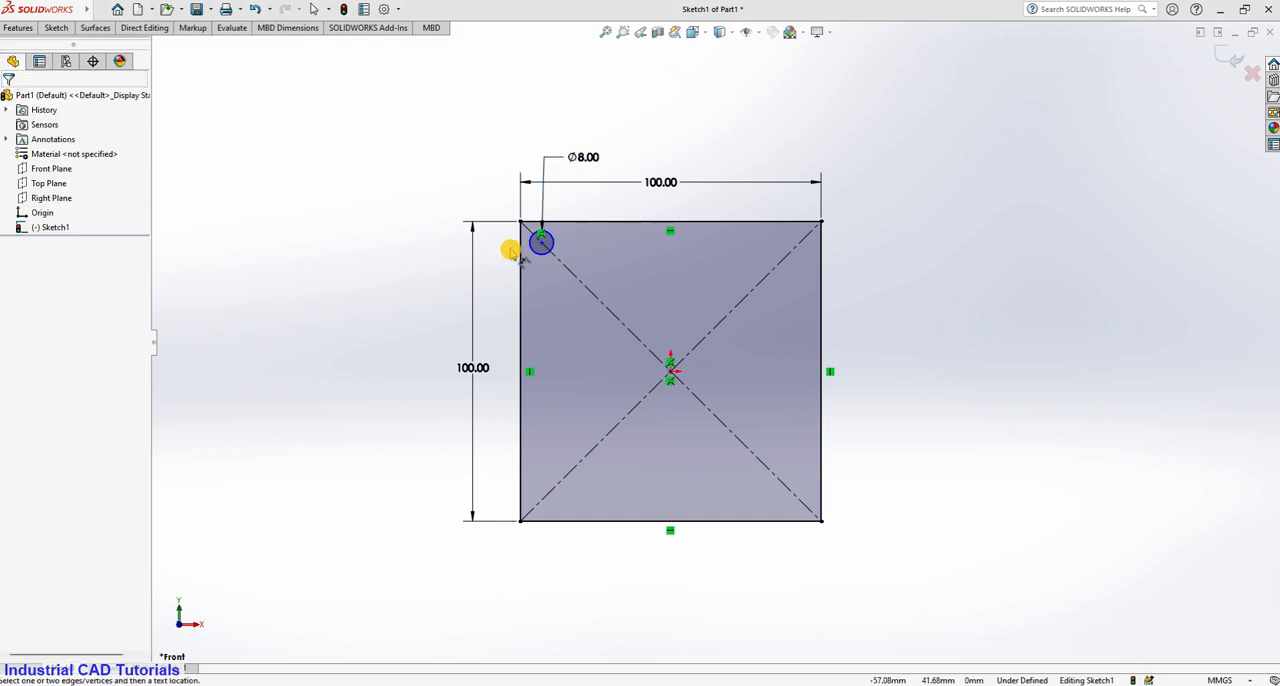
Dimension the distance from the circle's centre to the square's left edge at 8 mm.
{"action": "scroll", "coordinate": [509, 249], "scroll_direction": "down", "scroll_amount": 3}
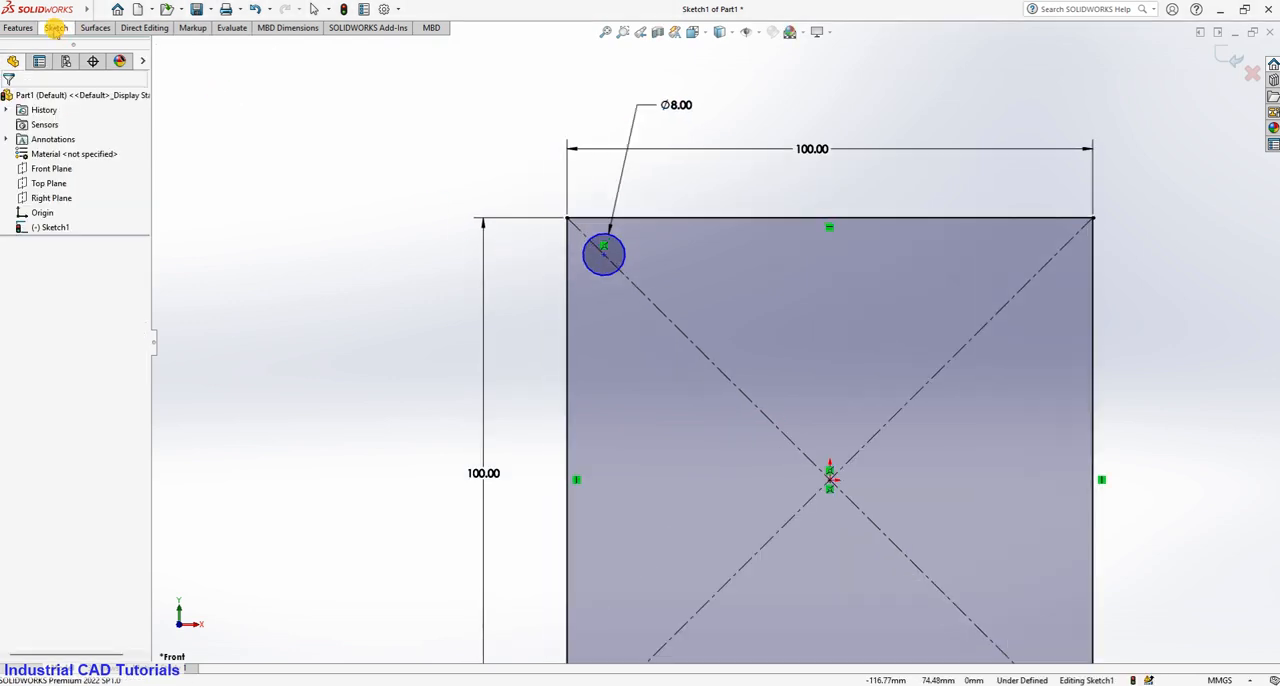
{"action": "left_click", "coordinate": [54, 32]}
{"action": "left_click", "coordinate": [52, 57]}
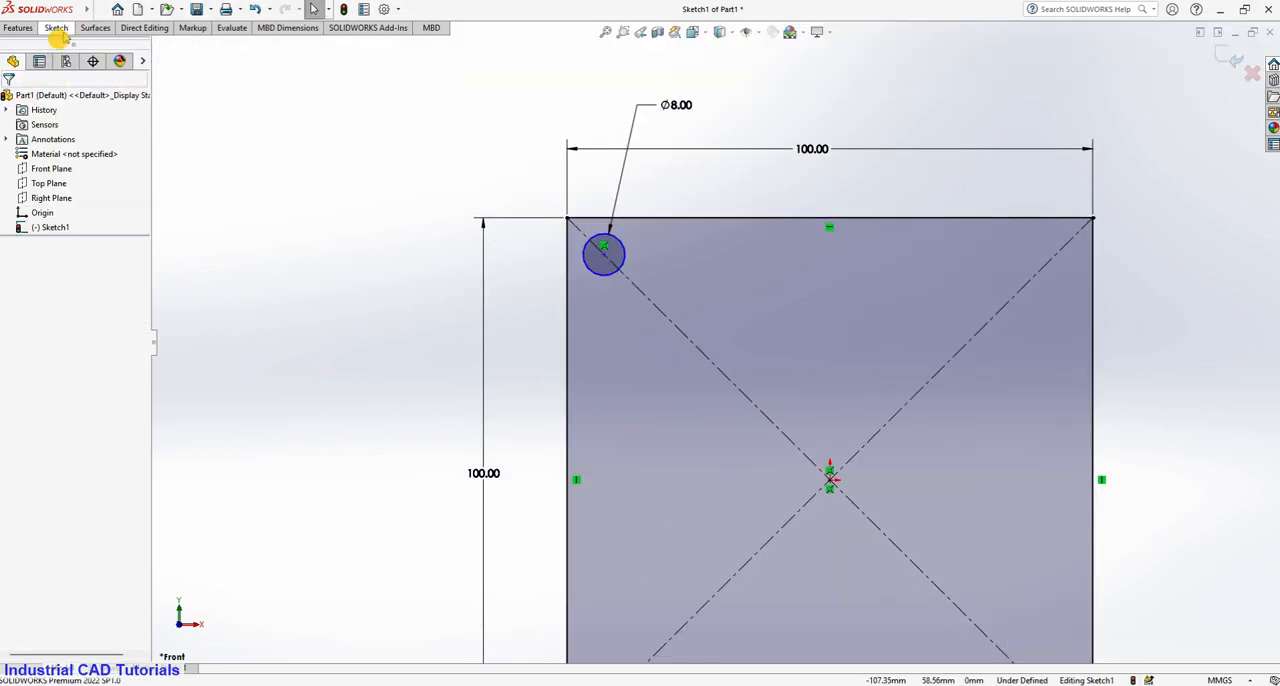
{"action": "left_click", "coordinate": [62, 33]}
{"action": "left_click", "coordinate": [47, 60]}
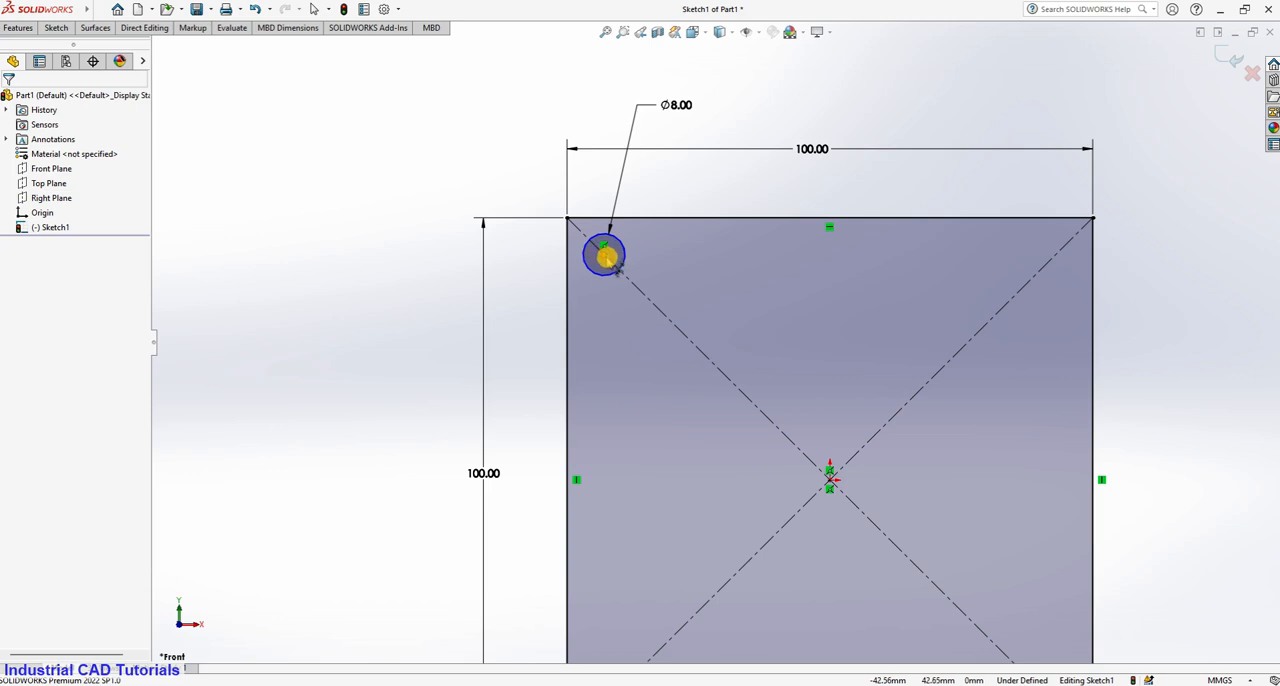
{"action": "left_click", "coordinate": [606, 257]}
{"action": "left_click", "coordinate": [568, 256]}
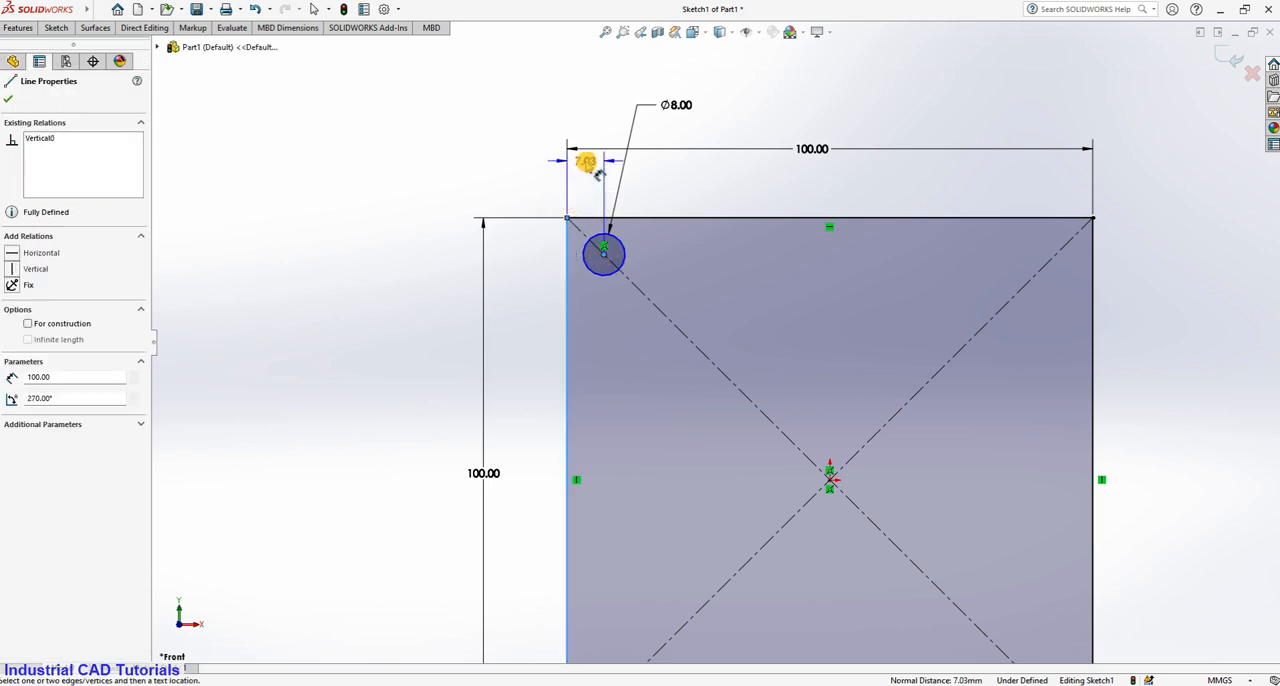
{"action": "left_click", "coordinate": [592, 196]}
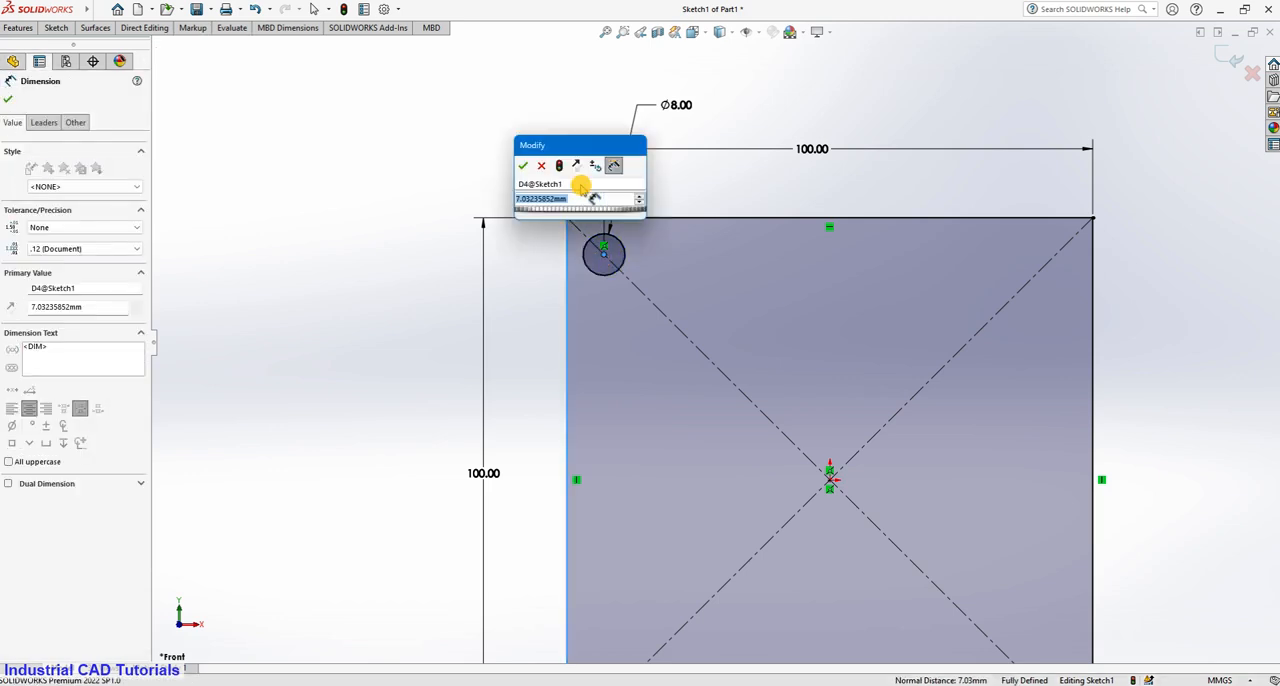
{"action": "left_click", "coordinate": [523, 169]}
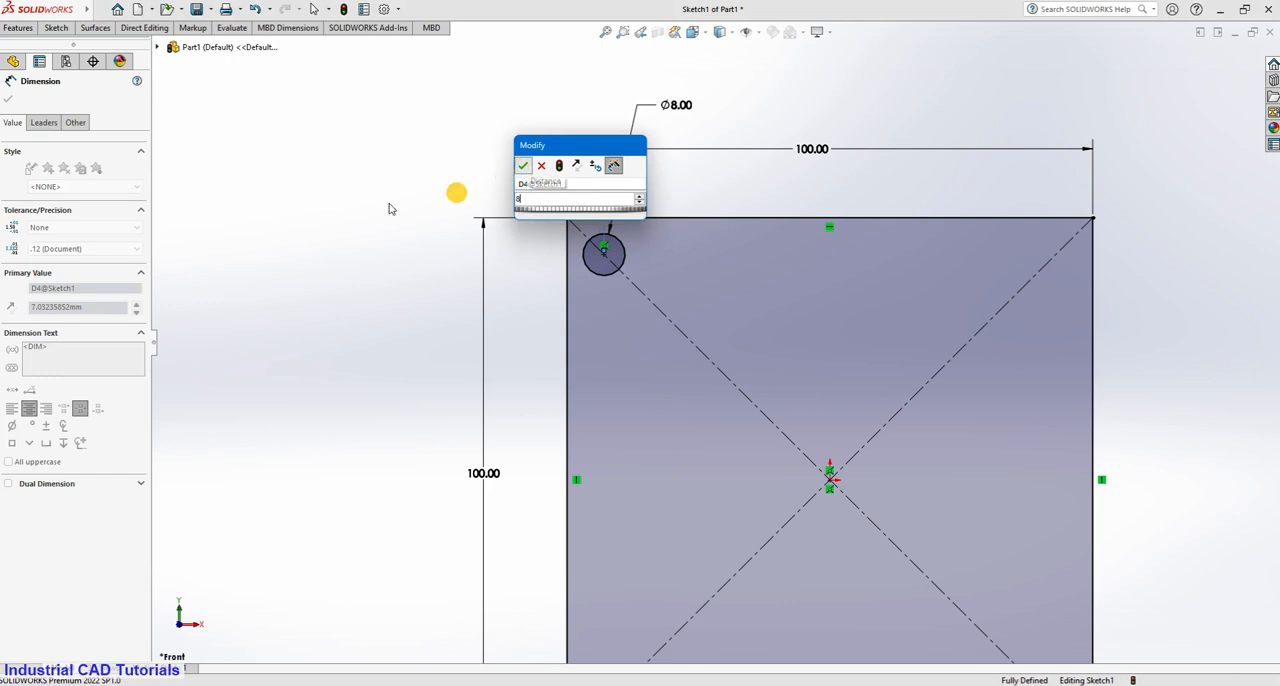
Dimension the distance from the corner circle's centre to the square's top edge and make the dimension driven.
{"action": "left_click", "coordinate": [56, 27]}
{"action": "left_click", "coordinate": [610, 260]}
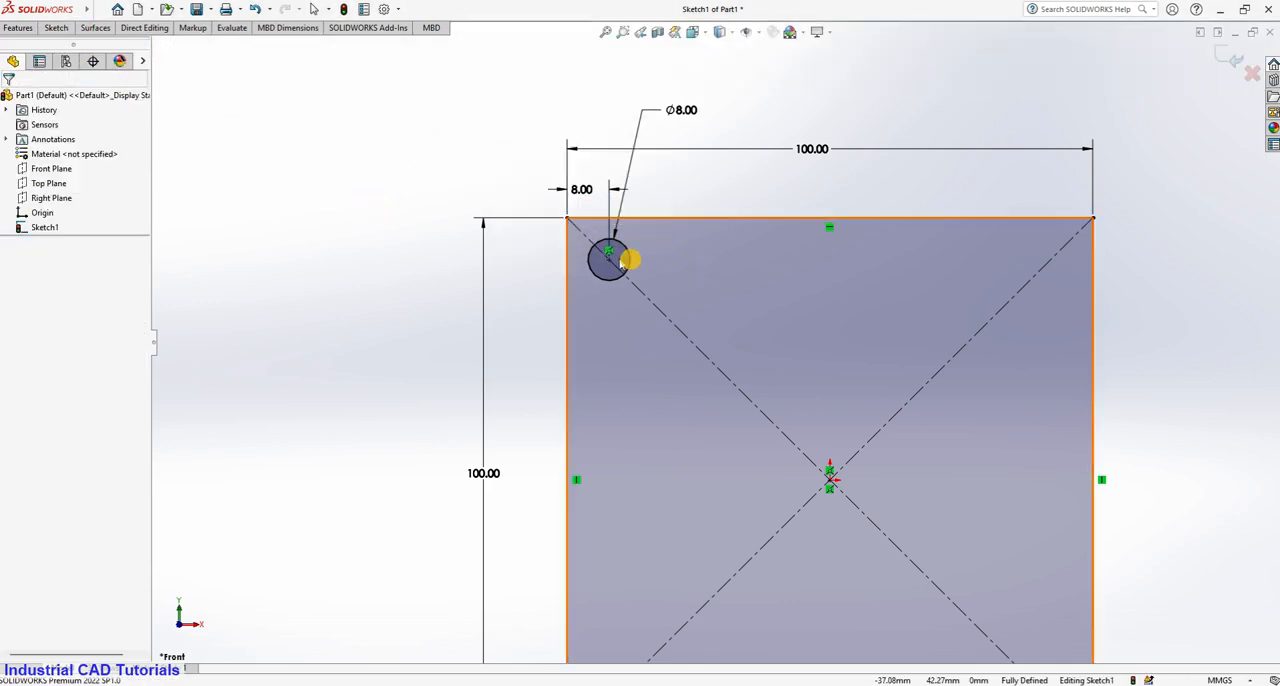
{"action": "left_click", "coordinate": [610, 262]}
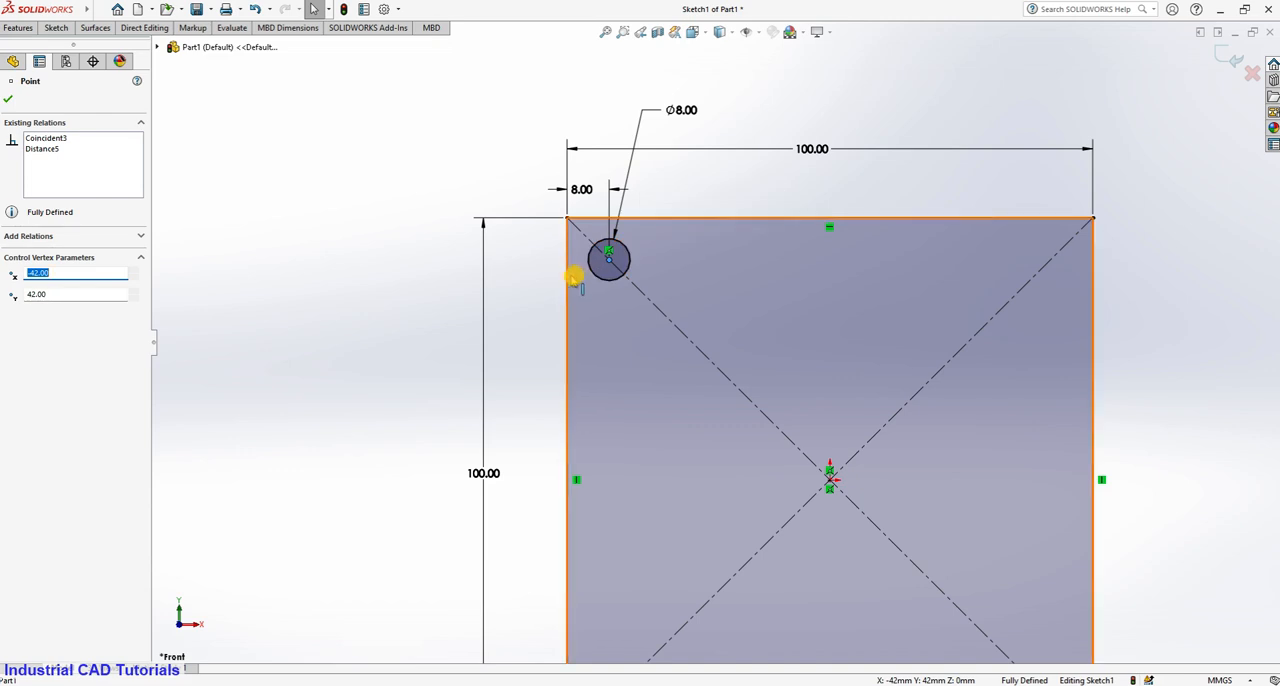
{"action": "left_click", "coordinate": [630, 220]}
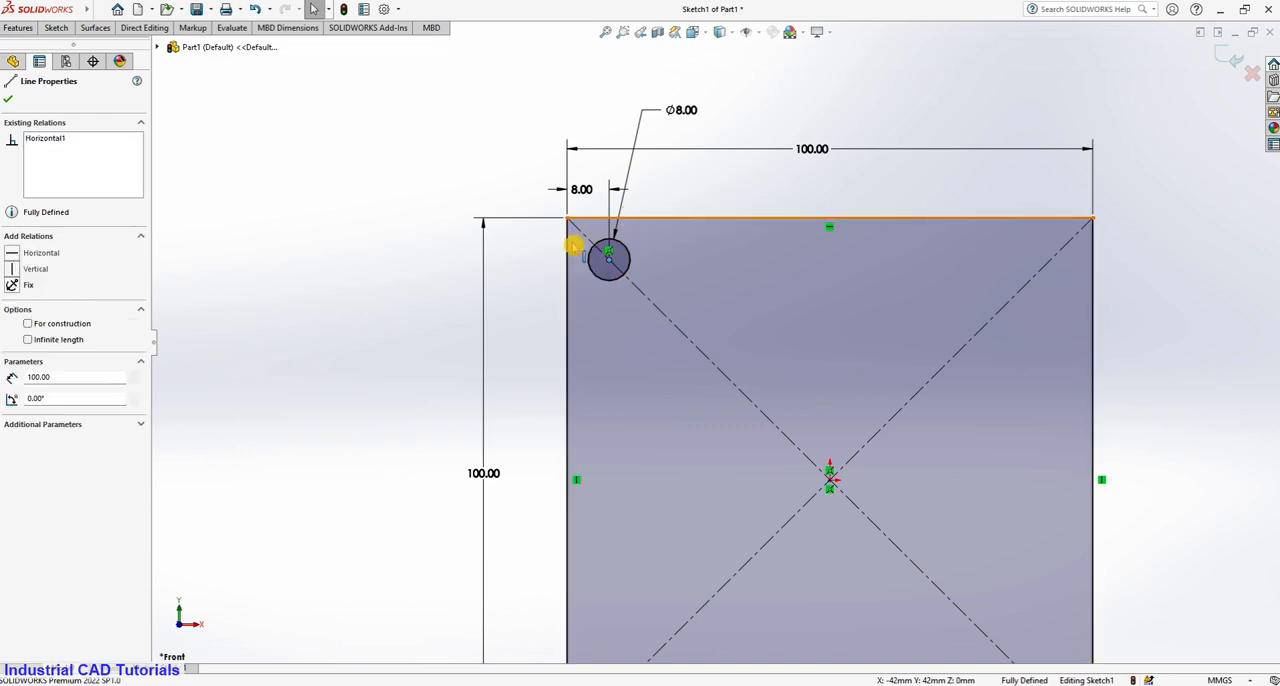
{"action": "left_click", "coordinate": [609, 259], "text": "ctrl"}
{"action": "left_click", "coordinate": [56, 27]}
{"action": "left_click", "coordinate": [603, 265]}
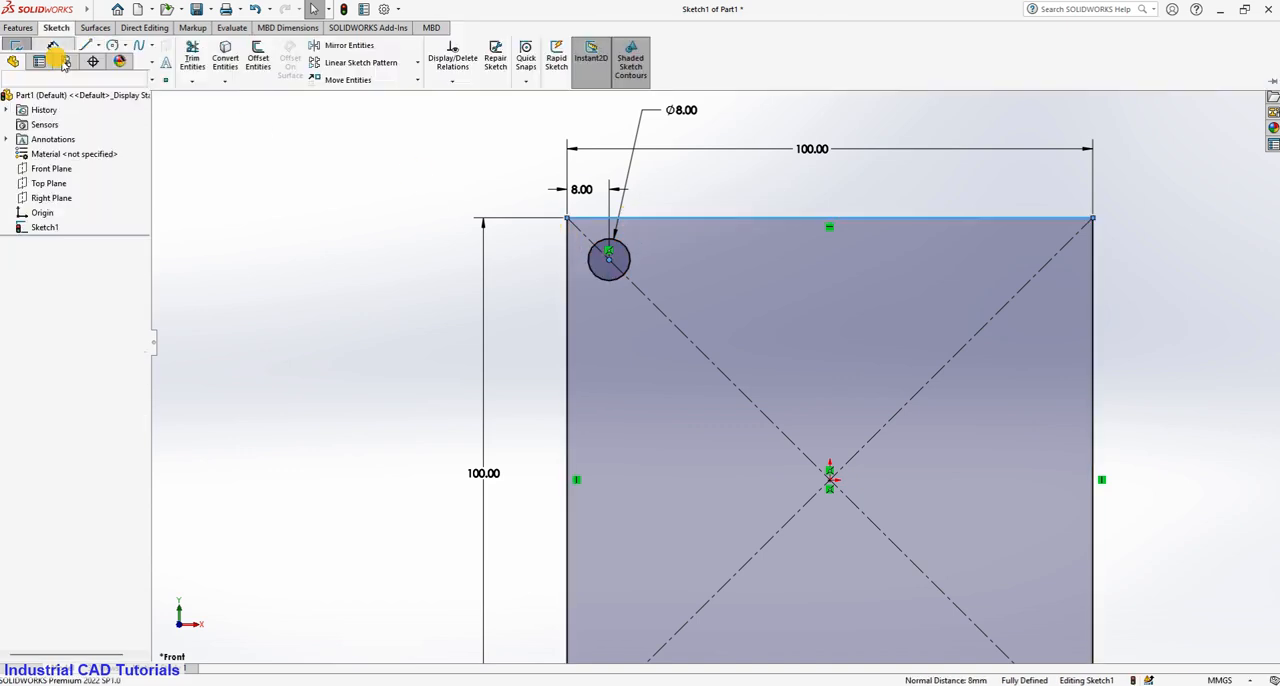
{"action": "left_click", "coordinate": [610, 260]}
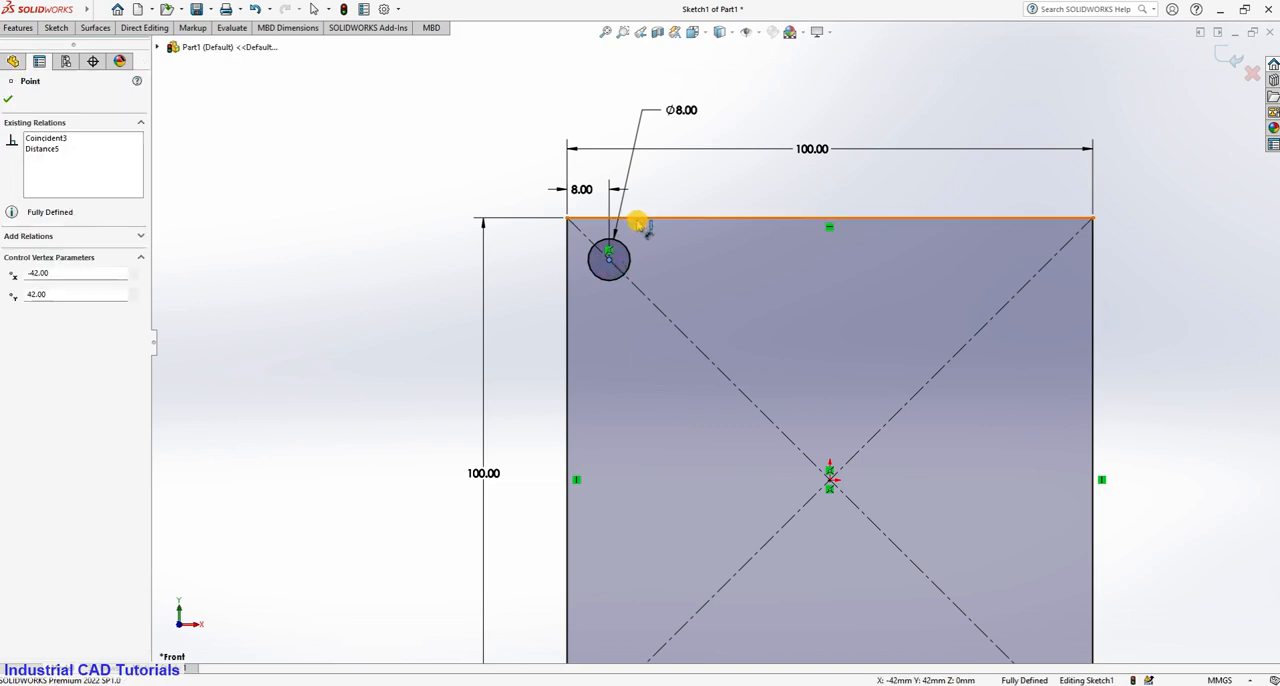
{"action": "left_click", "coordinate": [634, 217]}
{"action": "left_click", "coordinate": [538, 224]}
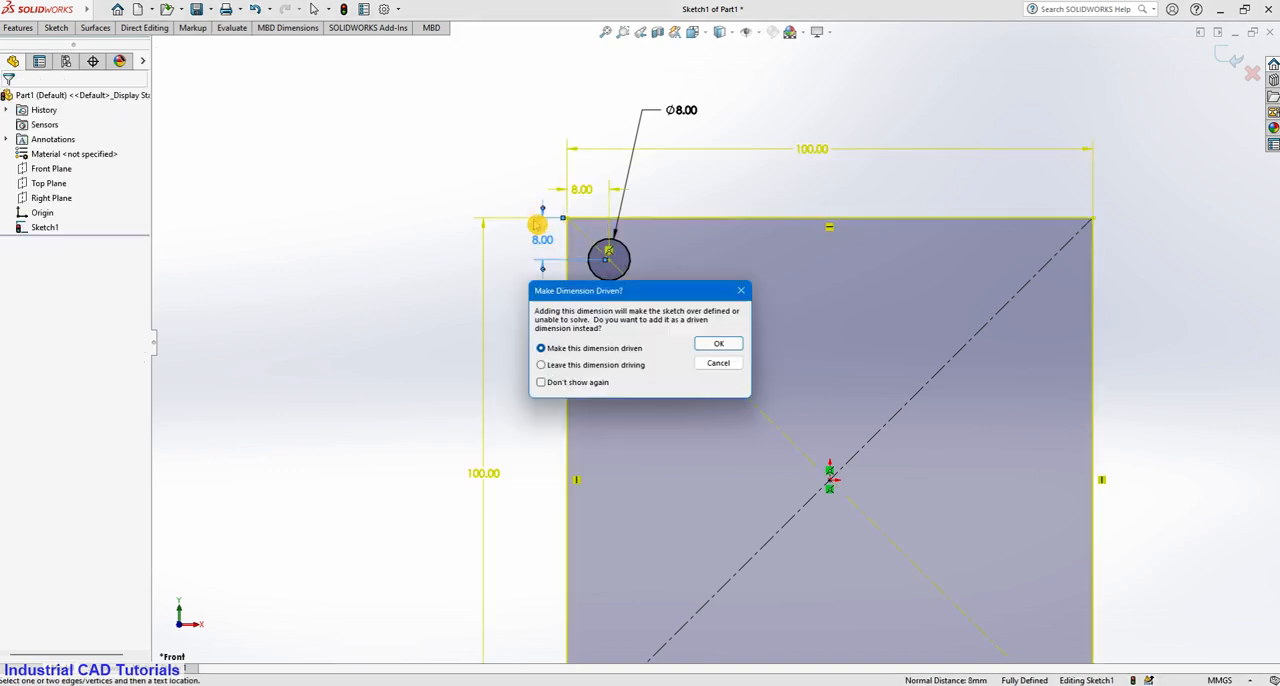
{"action": "left_click", "coordinate": [713, 345]}
{"action": "left_click", "coordinate": [380, 191]}
Circular-pattern the 8 mm corner circle about the square's centre as 4 equally spaced instances over 360 degrees.
{"action": "scroll", "coordinate": [892, 372], "scroll_direction": "down", "scroll_amount": 3}
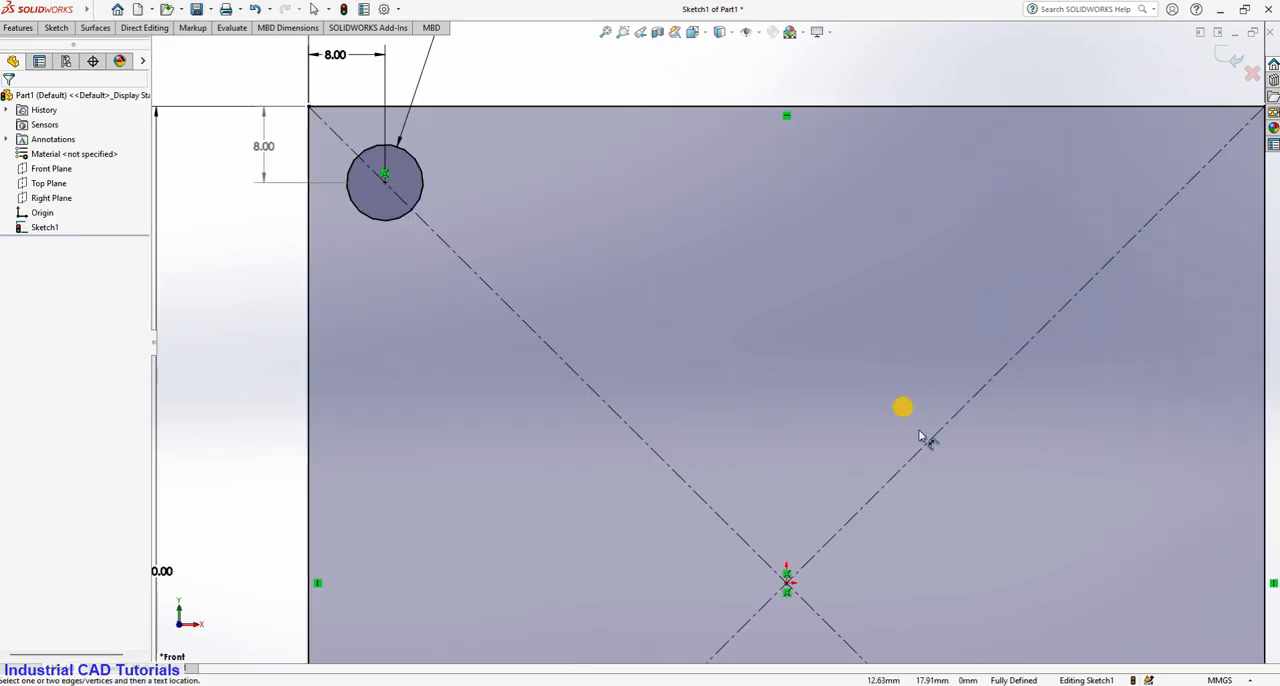
{"action": "scroll", "coordinate": [928, 434], "scroll_direction": "up", "scroll_amount": 5}
{"action": "middle_click_drag", "start_coordinate": [851, 506], "coordinate": [780, 423], "text": "ctrl"}
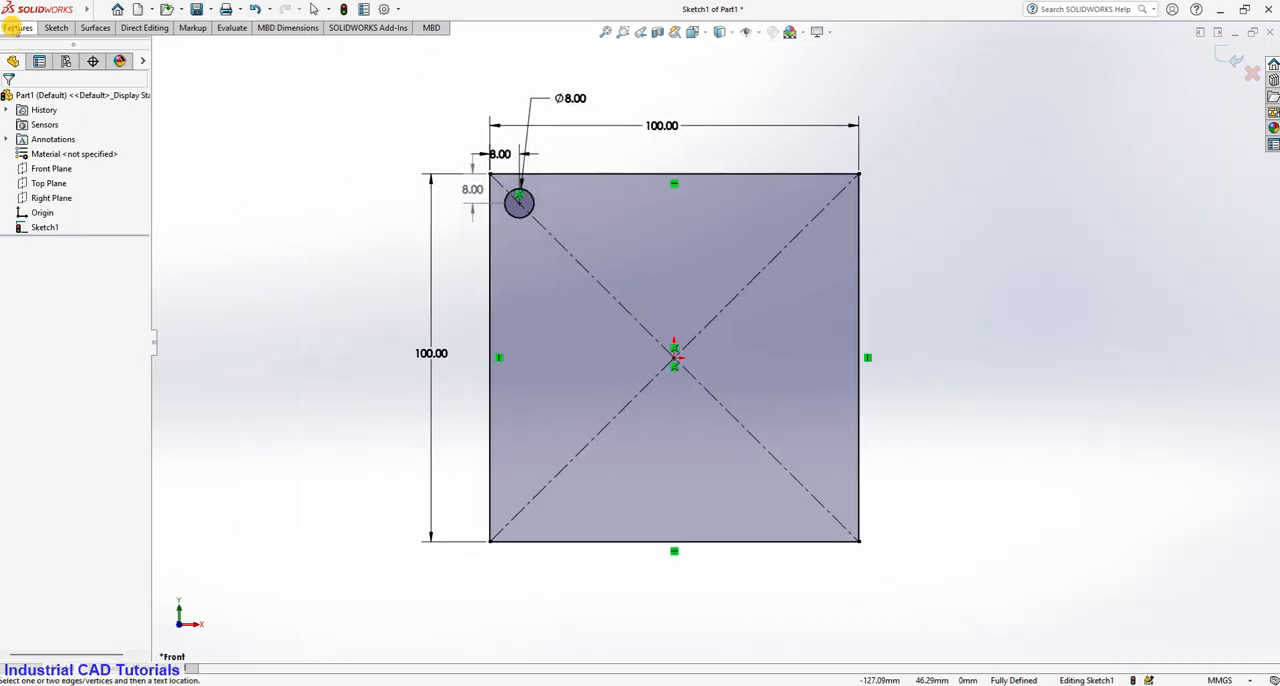
{"action": "left_click", "coordinate": [58, 28]}
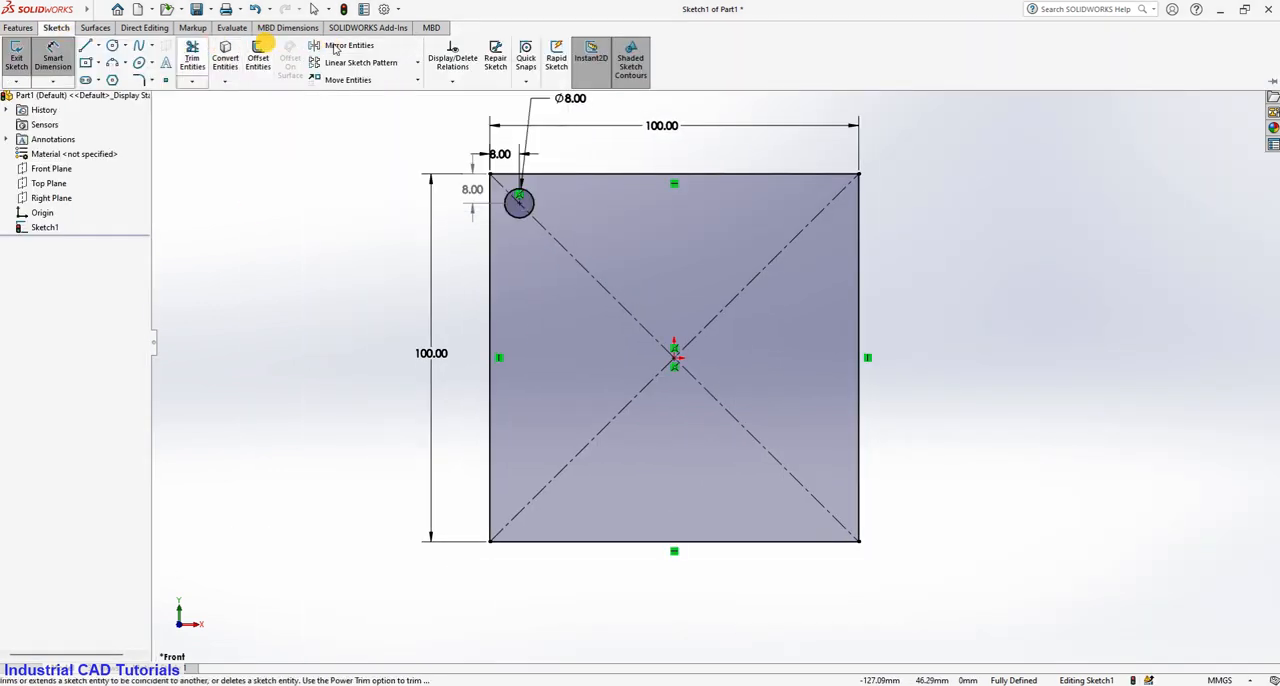
{"action": "left_click", "coordinate": [418, 63]}
{"action": "left_click", "coordinate": [410, 94]}
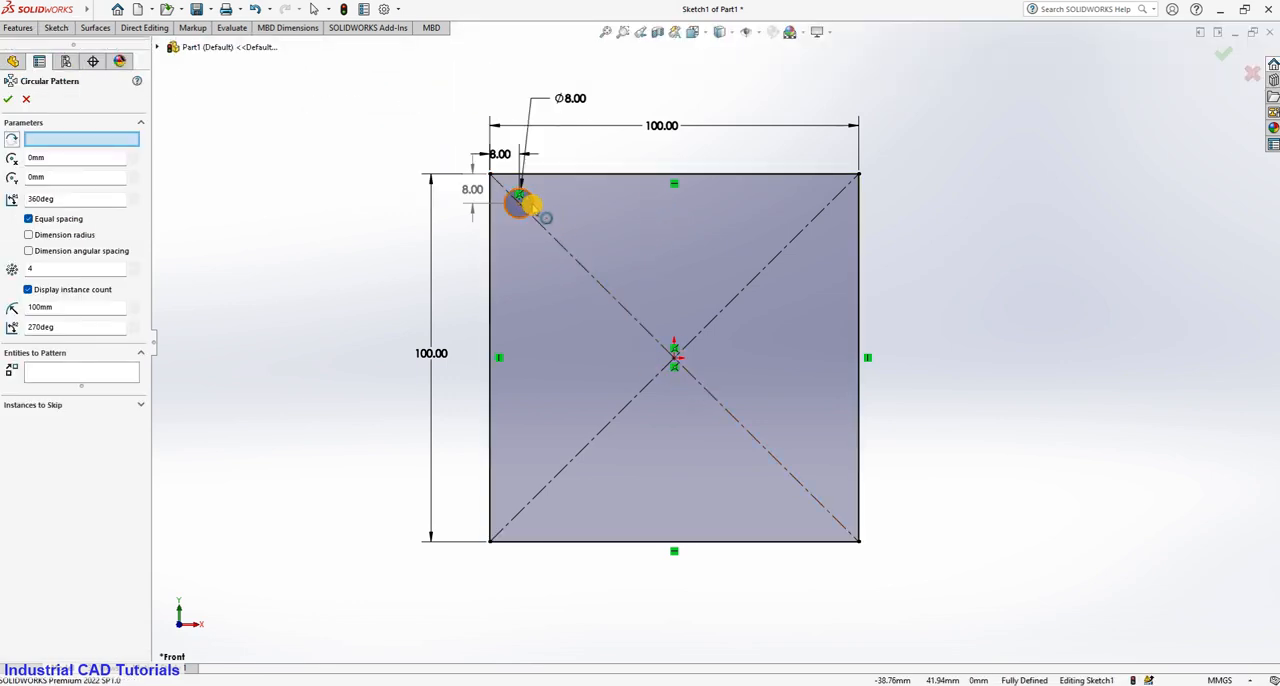
{"action": "left_click", "coordinate": [532, 202]}
{"action": "left_click", "coordinate": [13, 98]}
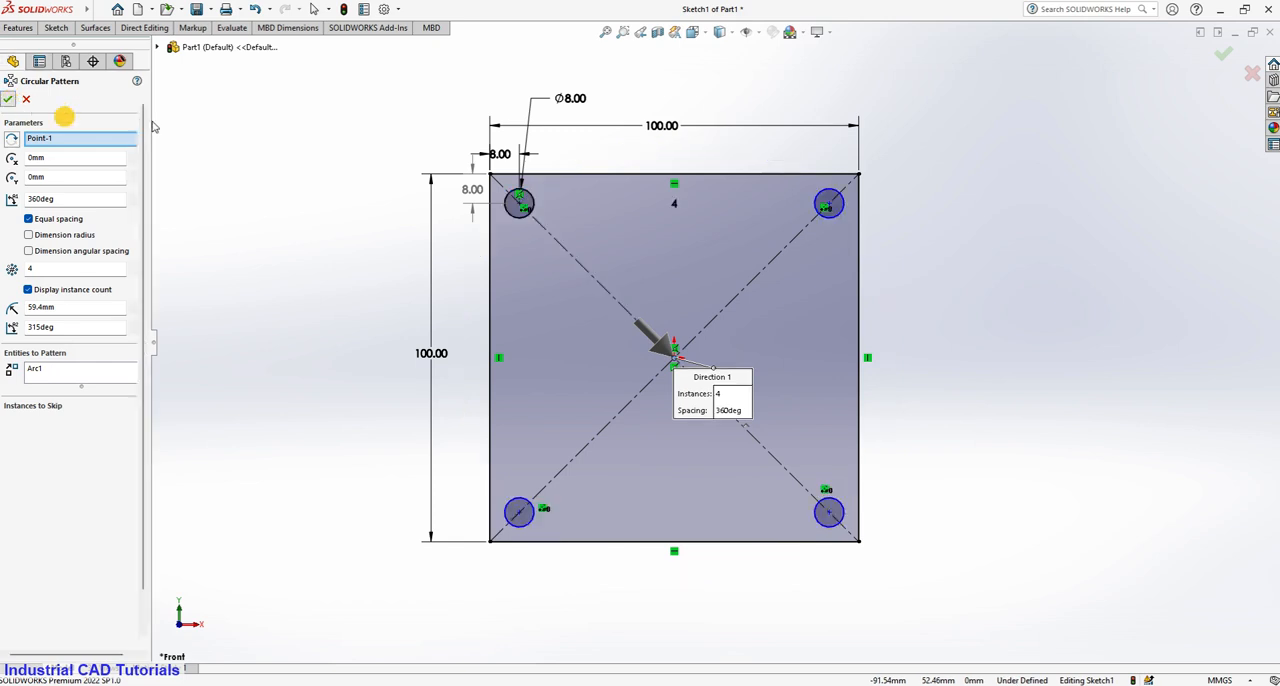
Sketch a circle about 77 mm in diameter centred on the square's centre.
{"action": "left_click", "coordinate": [52, 28]}
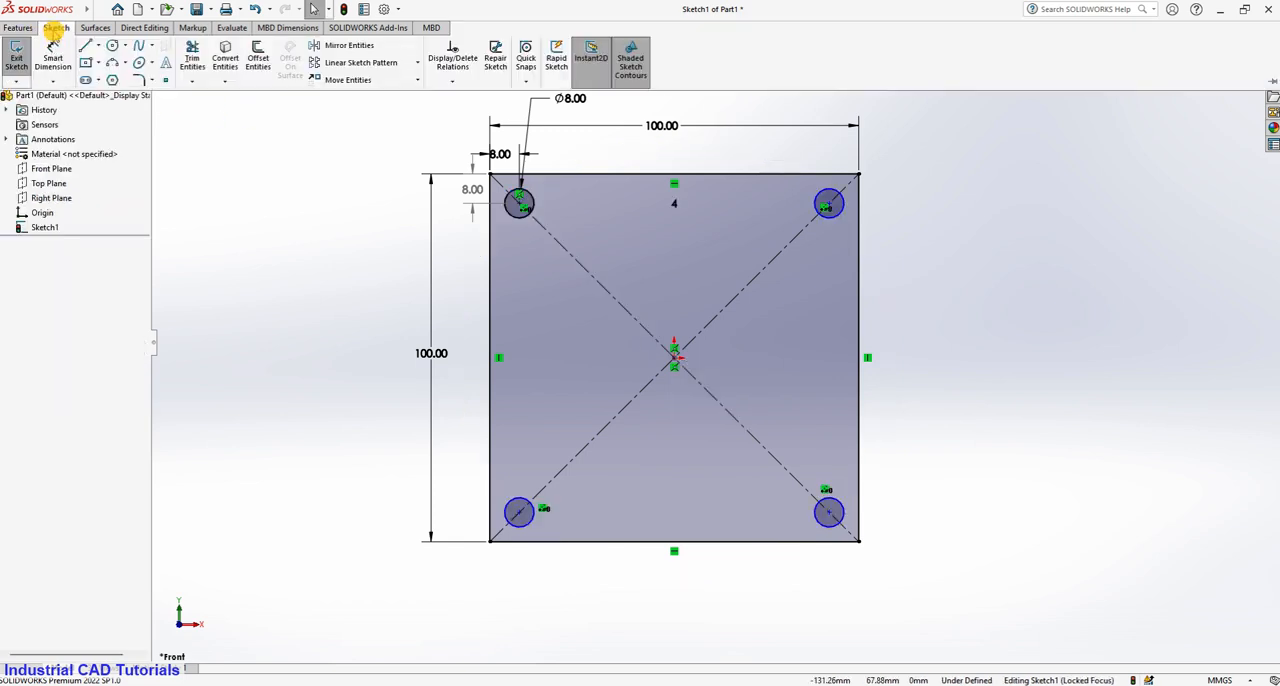
{"action": "left_click", "coordinate": [113, 47]}
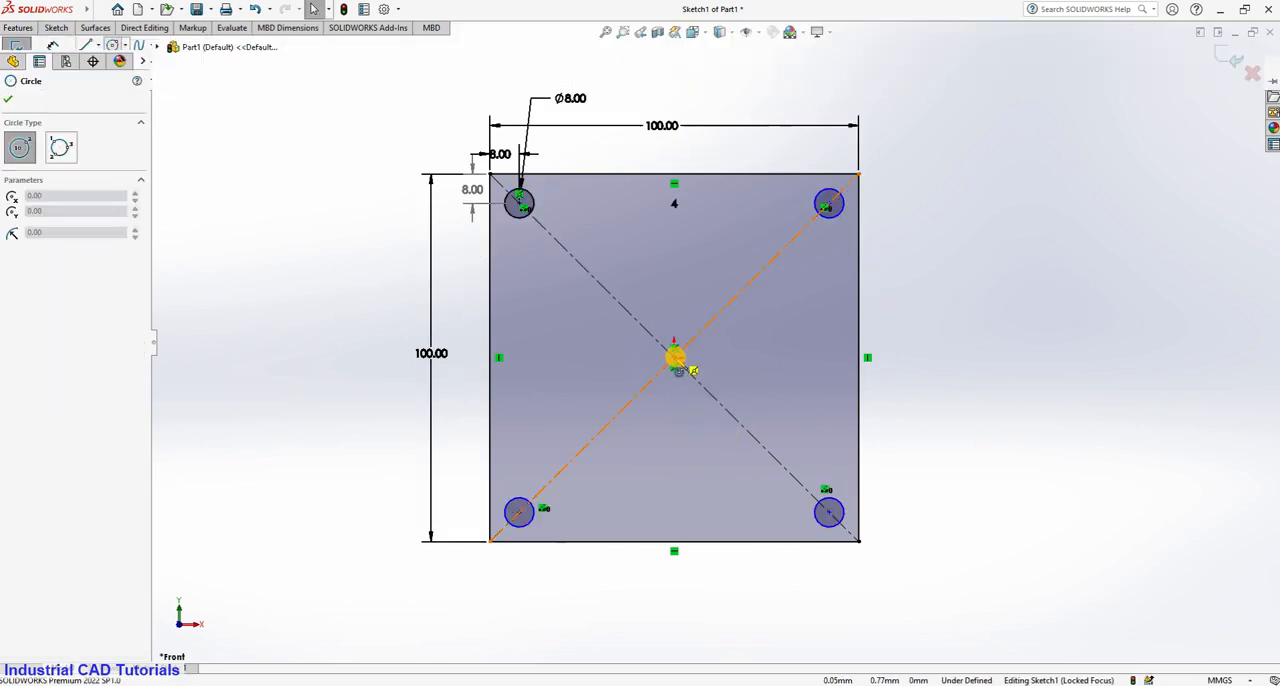
{"action": "left_click", "coordinate": [674, 357]}
{"action": "left_click", "coordinate": [791, 441]}
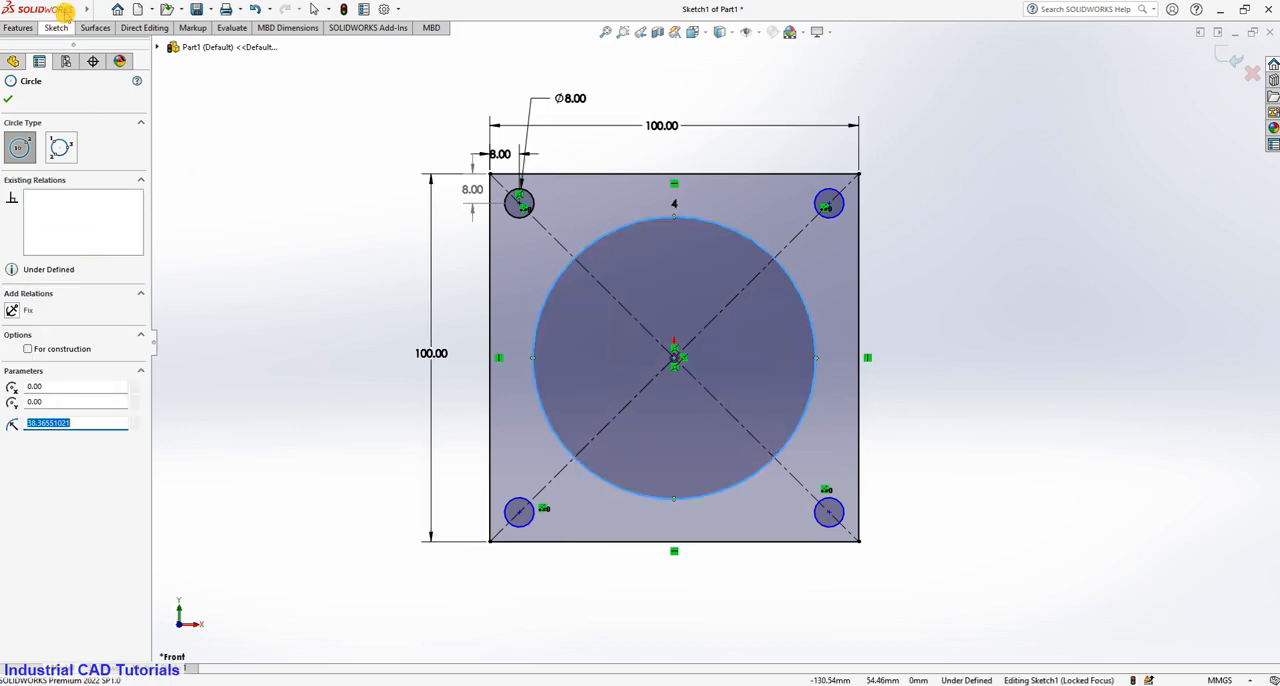
Dimension the central circle with a diameter of 70 mm.
{"action": "left_click", "coordinate": [55, 28]}
{"action": "left_click", "coordinate": [55, 58]}
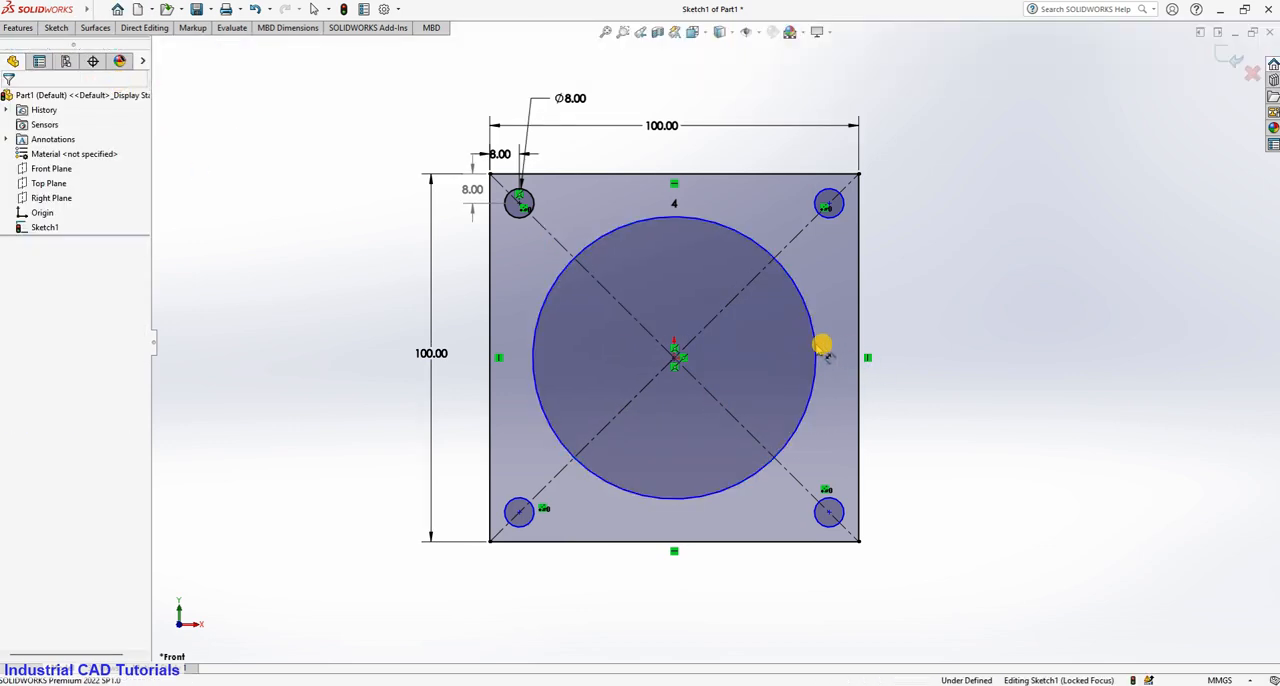
{"action": "left_click", "coordinate": [815, 345]}
{"action": "left_click", "coordinate": [915, 258]}
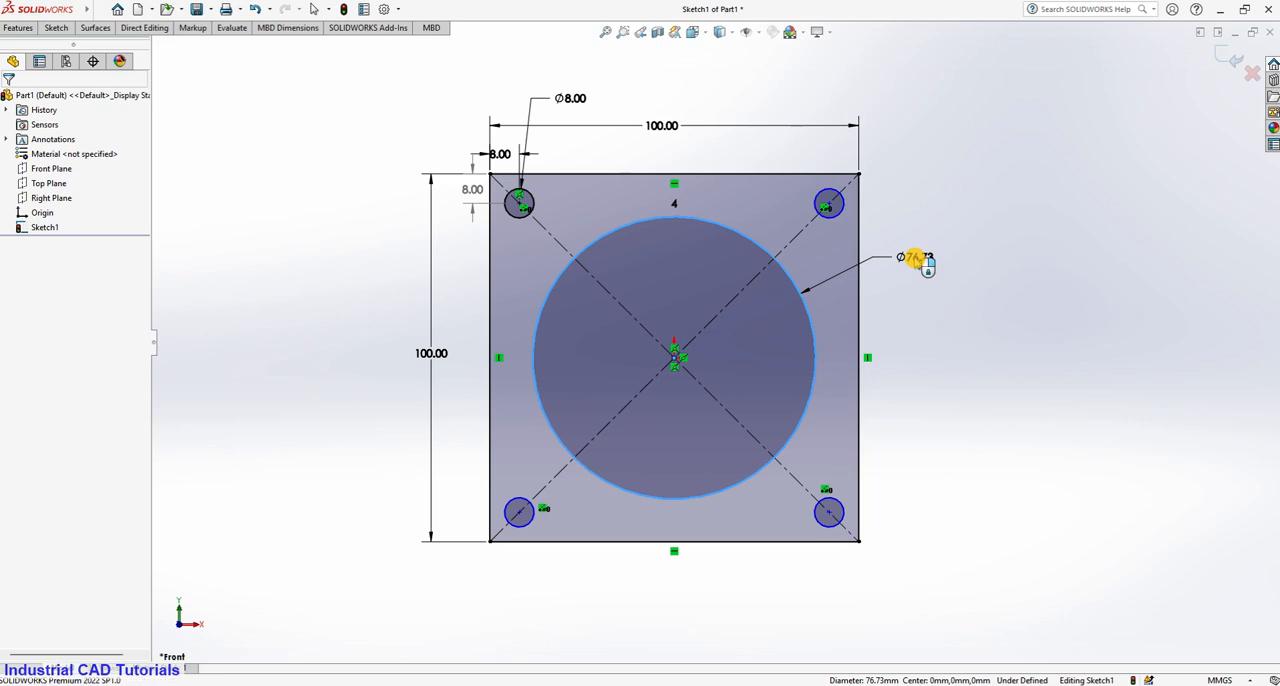
{"action": "type", "text": "70"}
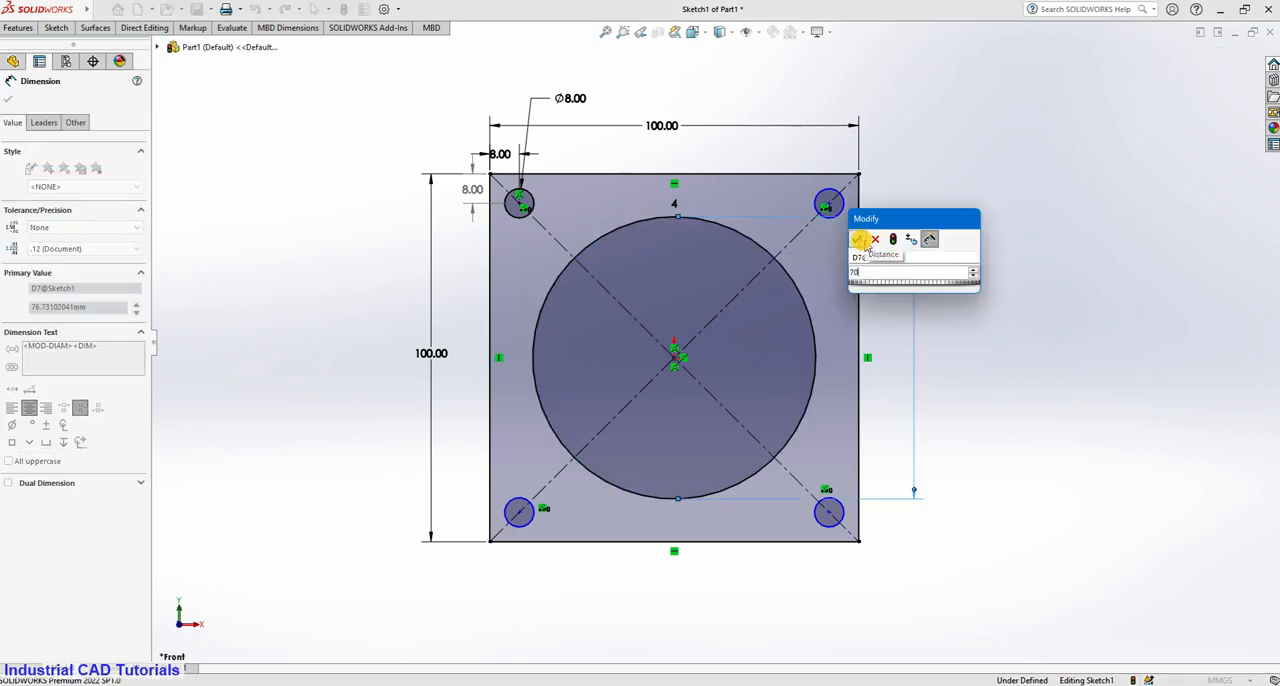
{"action": "left_click", "coordinate": [860, 240]}
{"action": "key", "text": "Escape"}
Extrude the plate profile as a blind boss with a depth of 25 mm.
{"action": "left_click", "coordinate": [18, 27]}
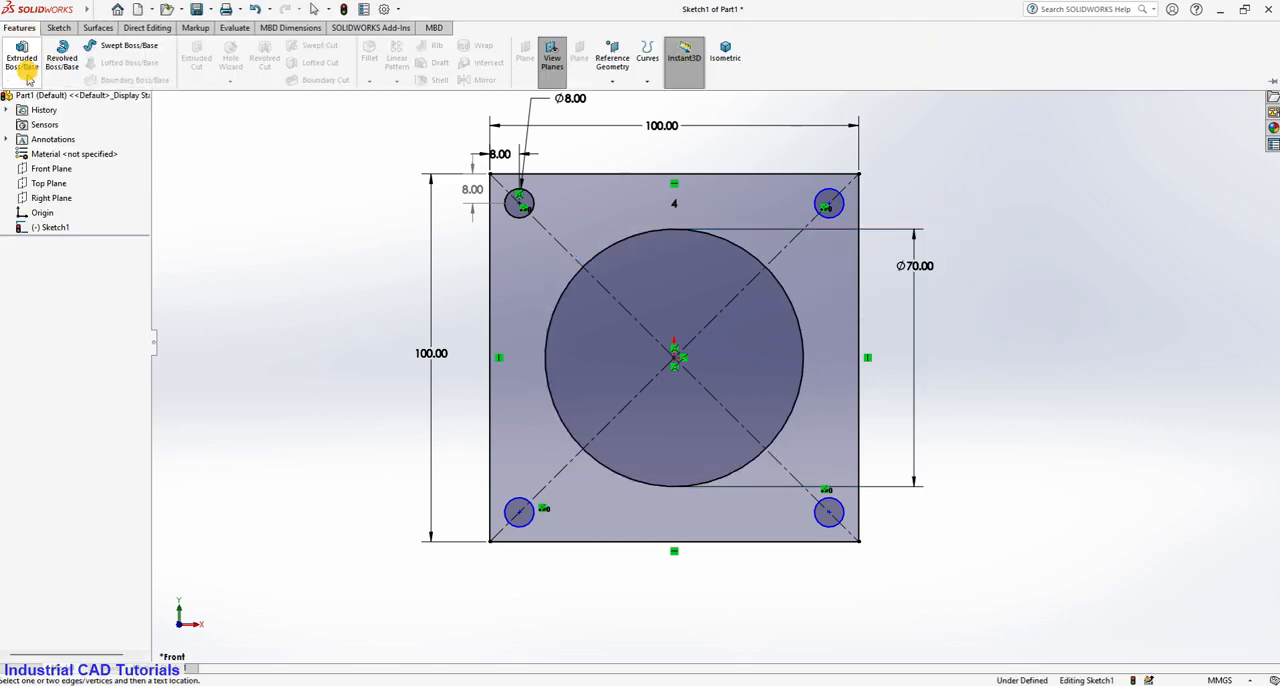
{"action": "left_click", "coordinate": [28, 79]}
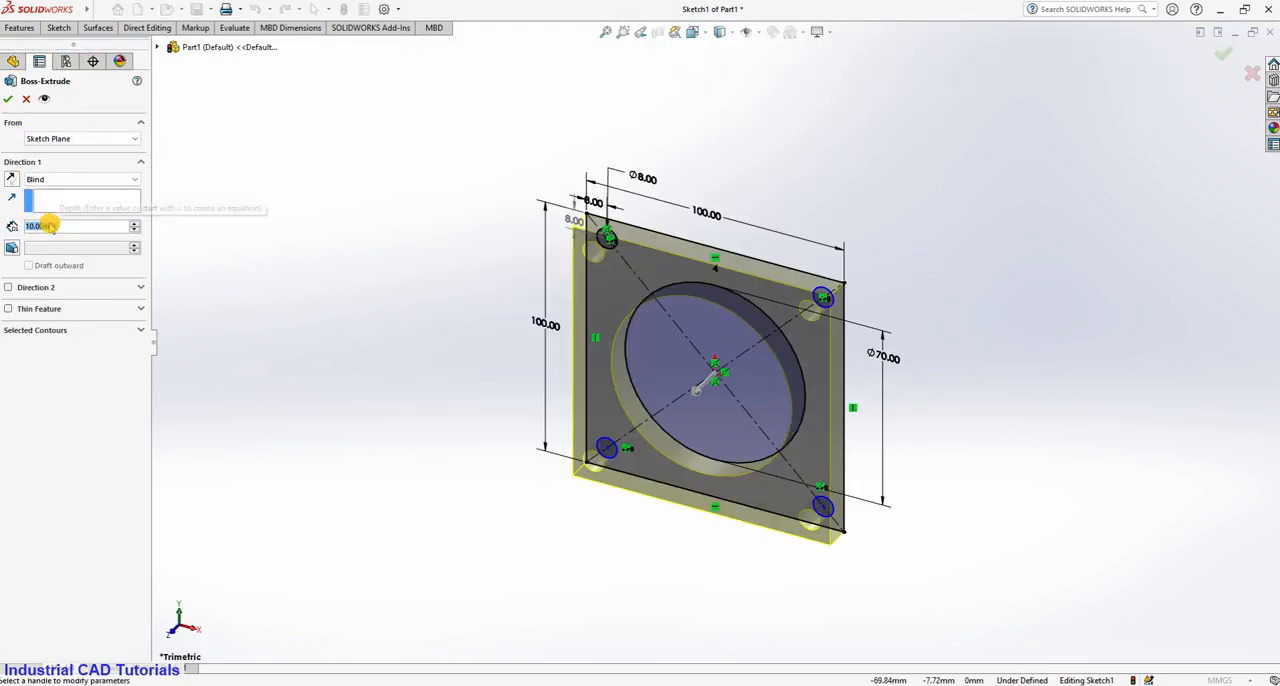
{"action": "type", "text": "25"}
{"action": "key", "text": "Return"}
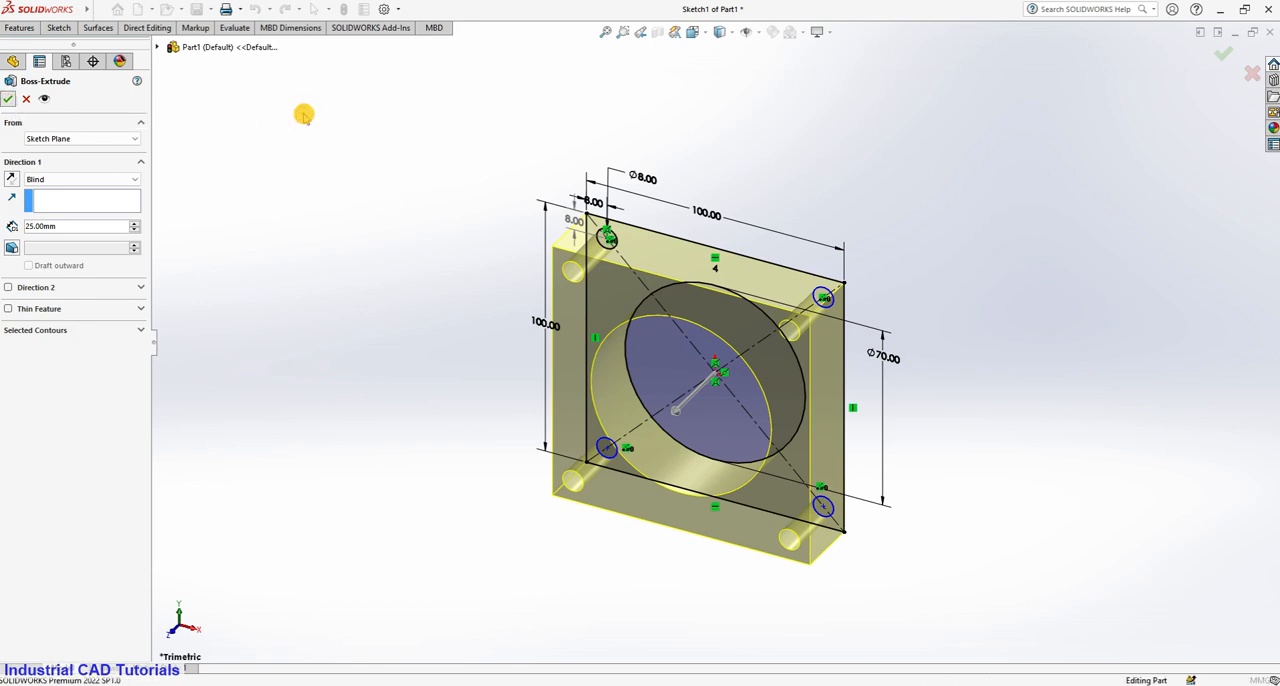
{"action": "key", "text": "Return"}
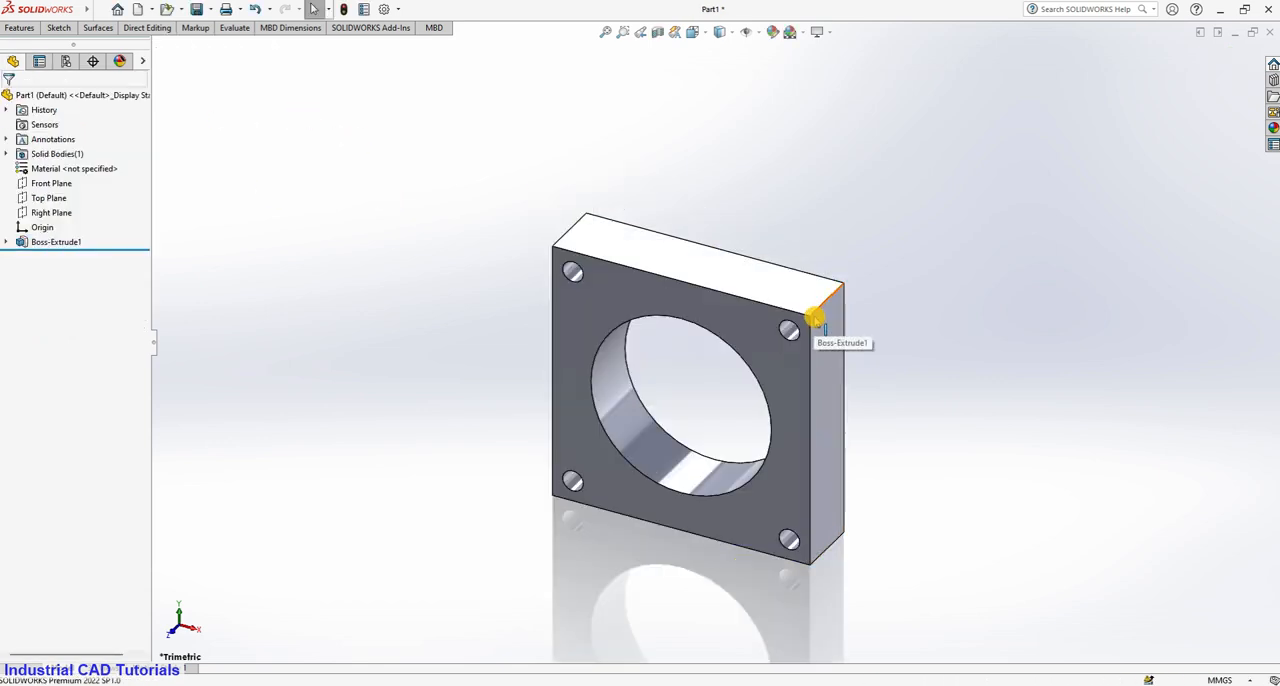
Reopen the extrusion's sketch, fillet all four corners of the square with a 10 mm radius, and exit the sketch.
{"action": "left_click", "coordinate": [5, 243]}
{"action": "double_click", "coordinate": [62, 258]}
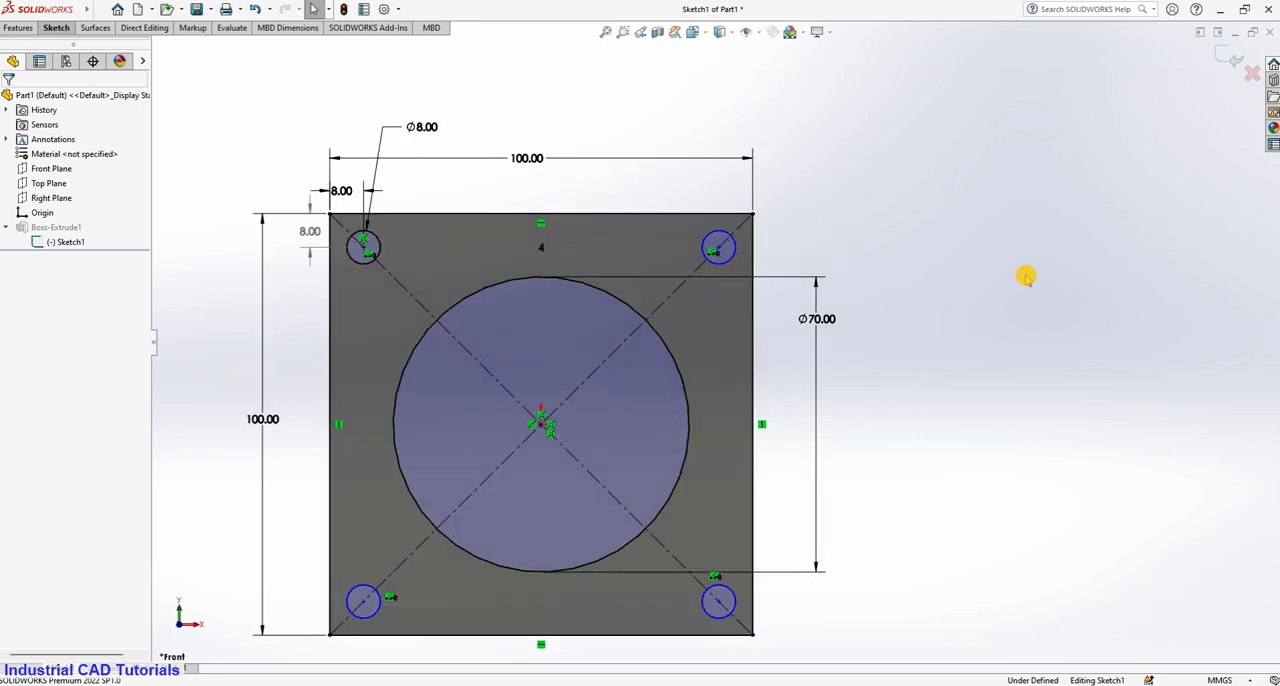
{"action": "left_click", "coordinate": [56, 27]}
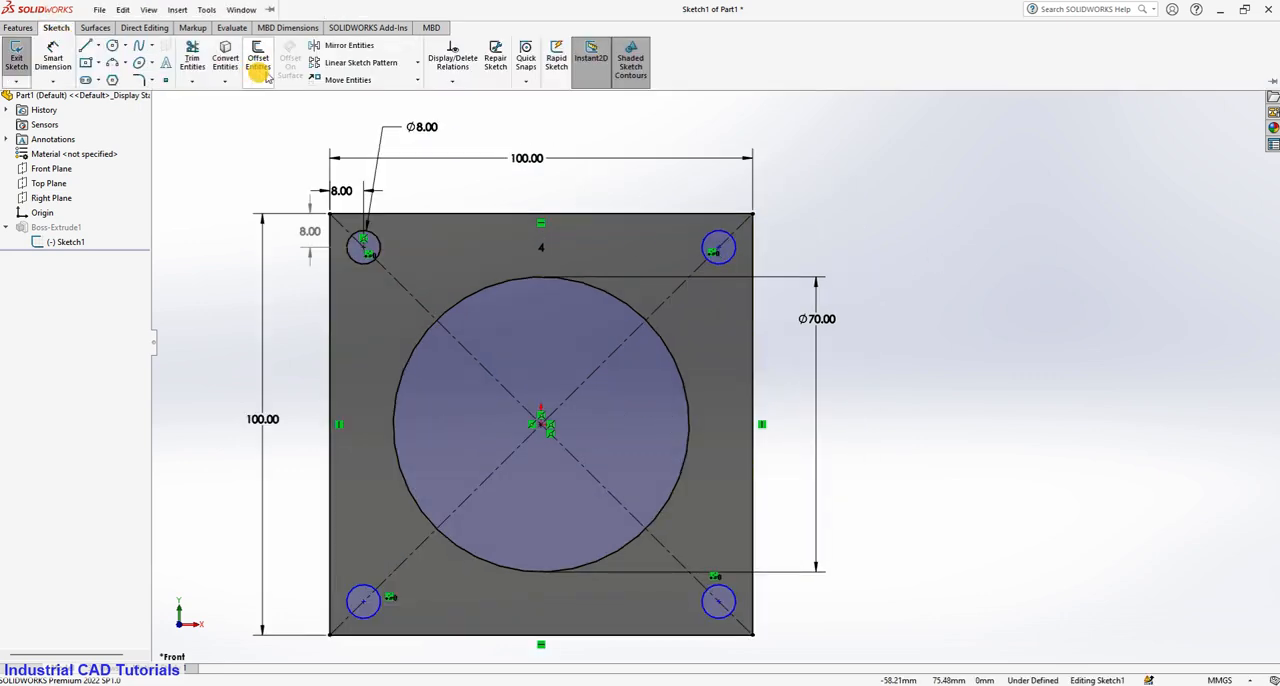
{"action": "left_click", "coordinate": [143, 80]}
{"action": "left_click", "coordinate": [423, 212]}
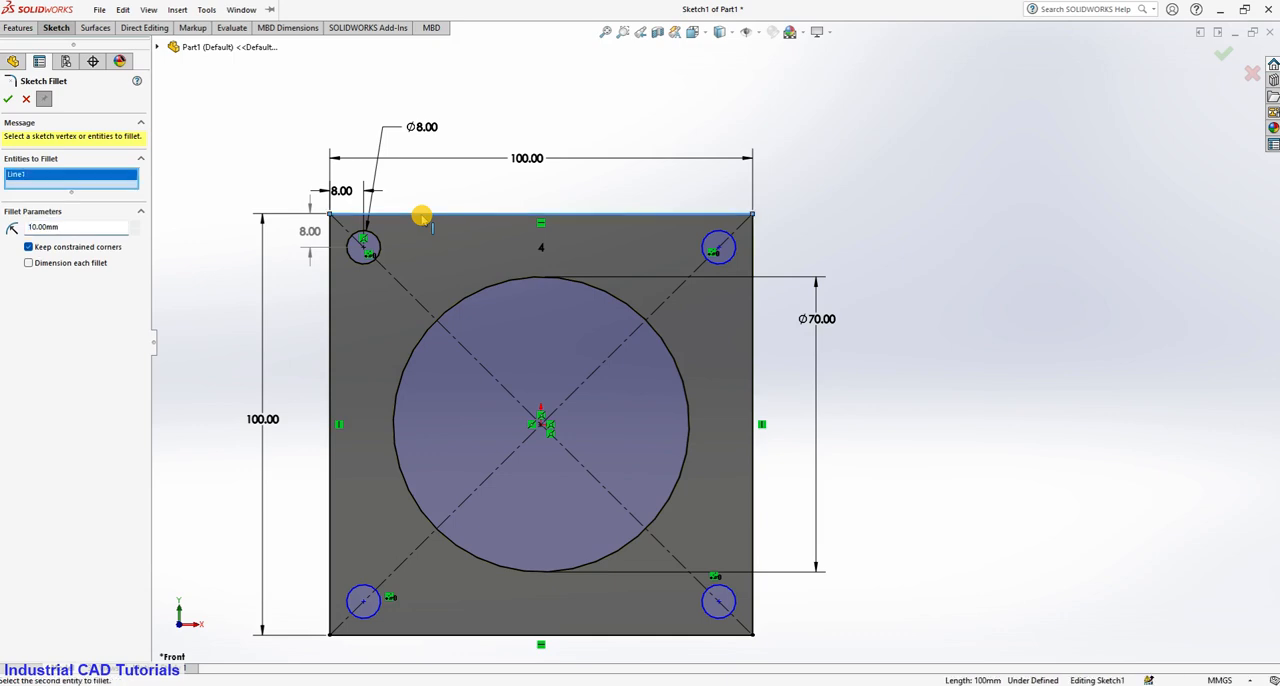
{"action": "left_click", "coordinate": [331, 272]}
{"action": "left_click", "coordinate": [681, 212]}
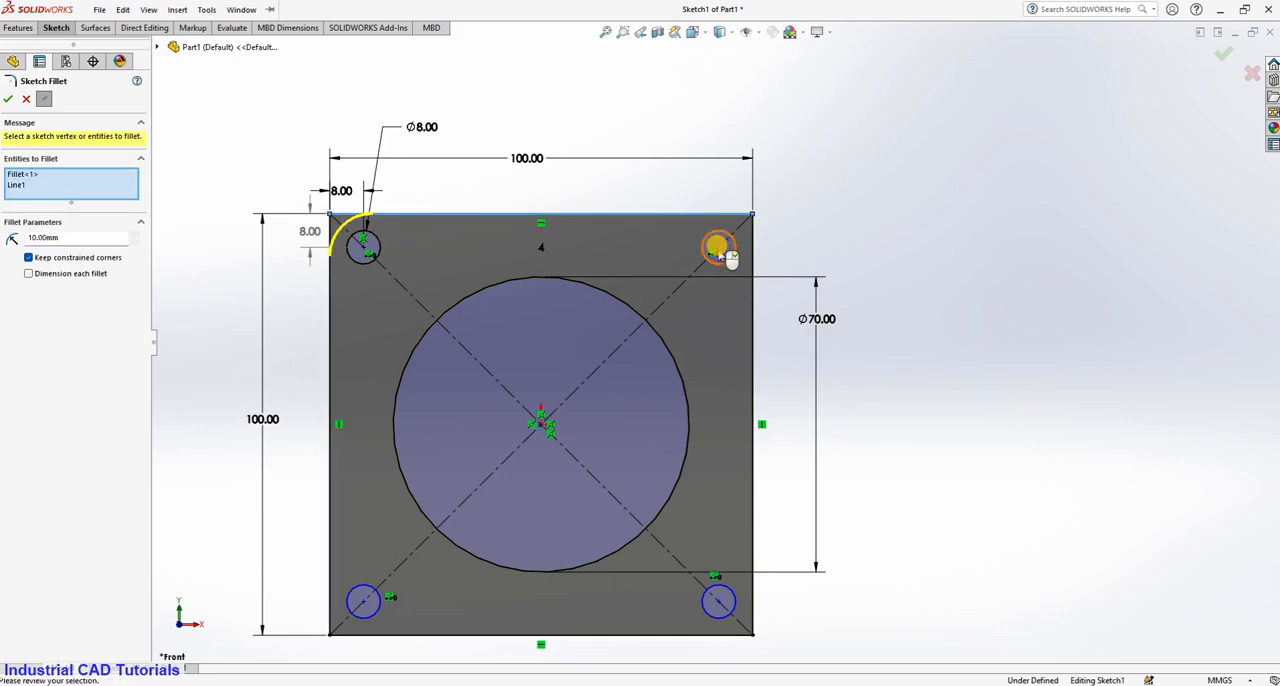
{"action": "left_click", "coordinate": [752, 295]}
{"action": "left_click", "coordinate": [316, 596]}
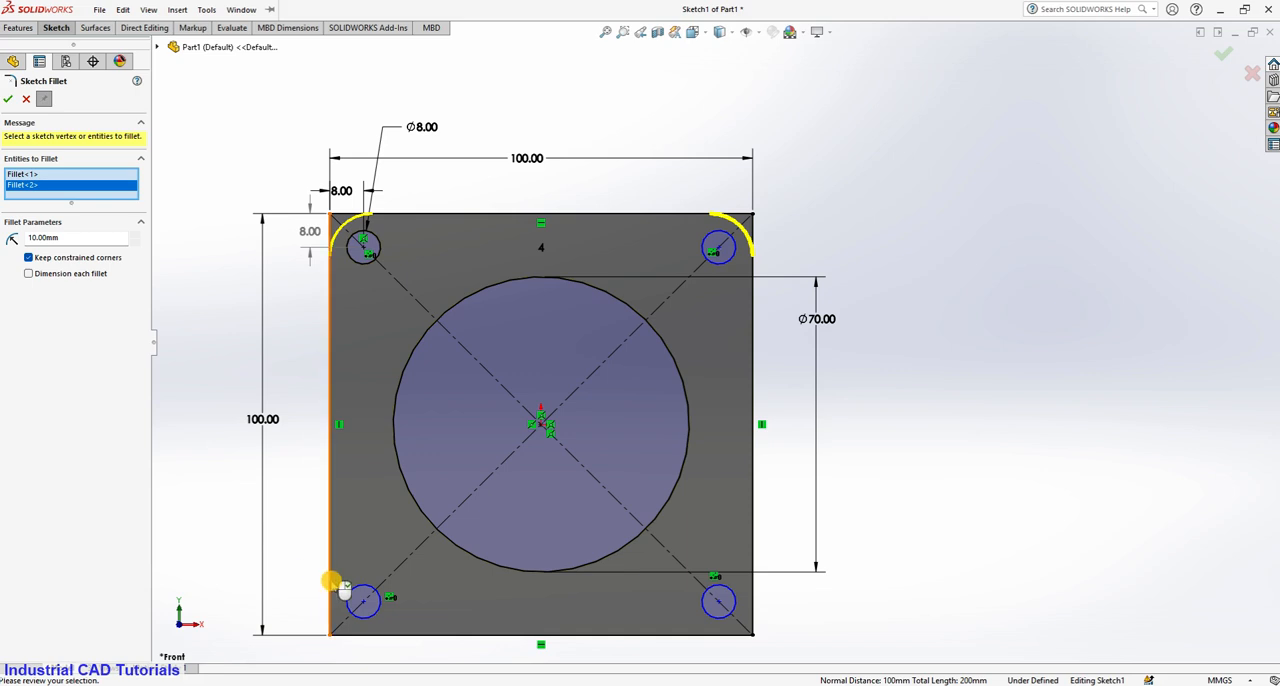
{"action": "left_click", "coordinate": [384, 633]}
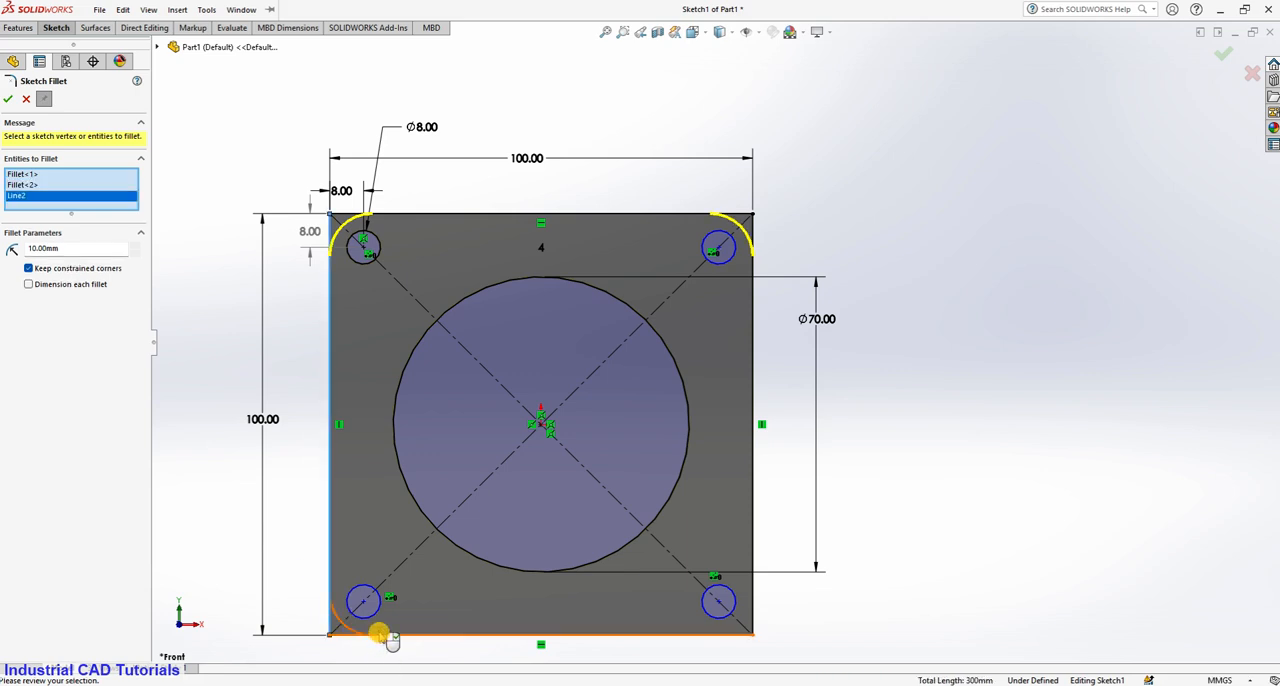
{"action": "left_click", "coordinate": [748, 633]}
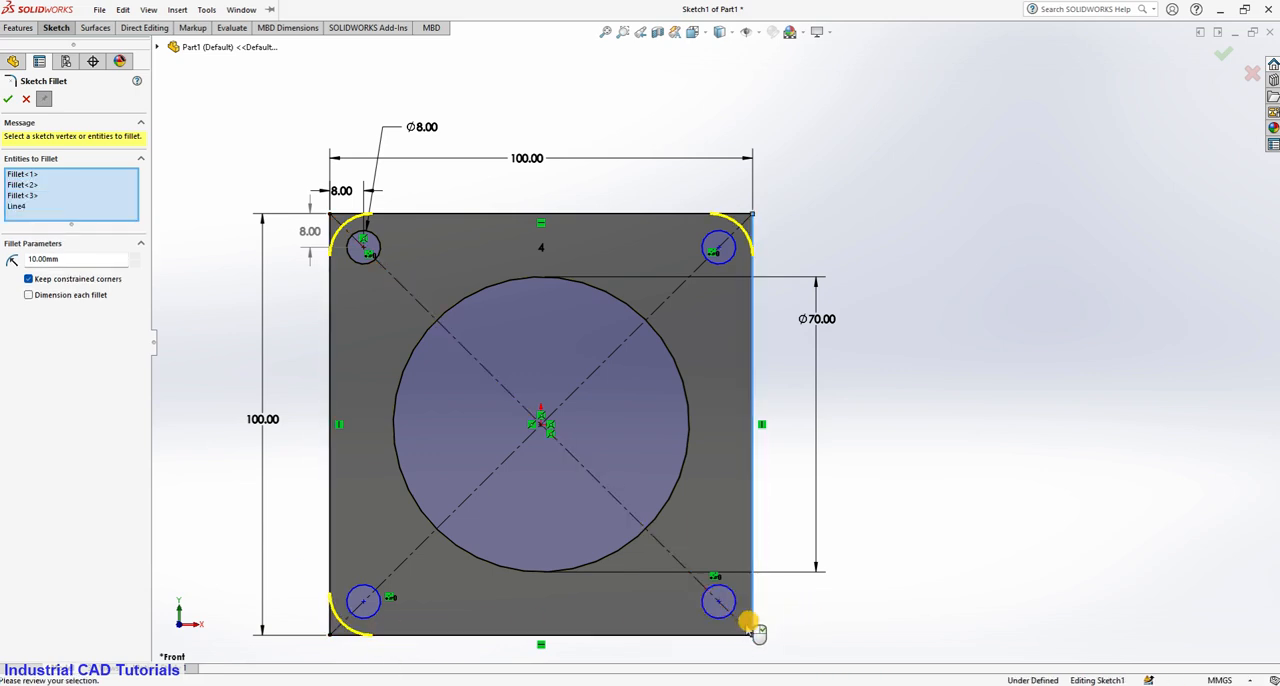
{"action": "left_click", "coordinate": [8, 99]}
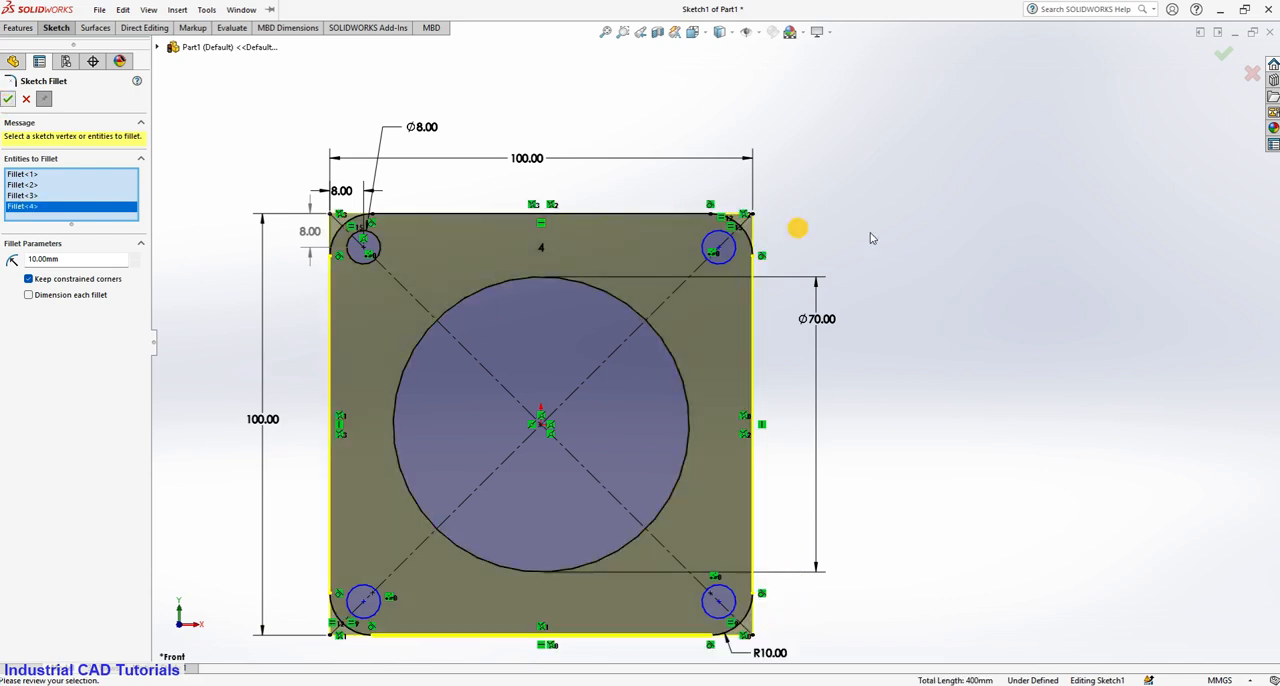
{"action": "left_click", "coordinate": [1228, 58]}
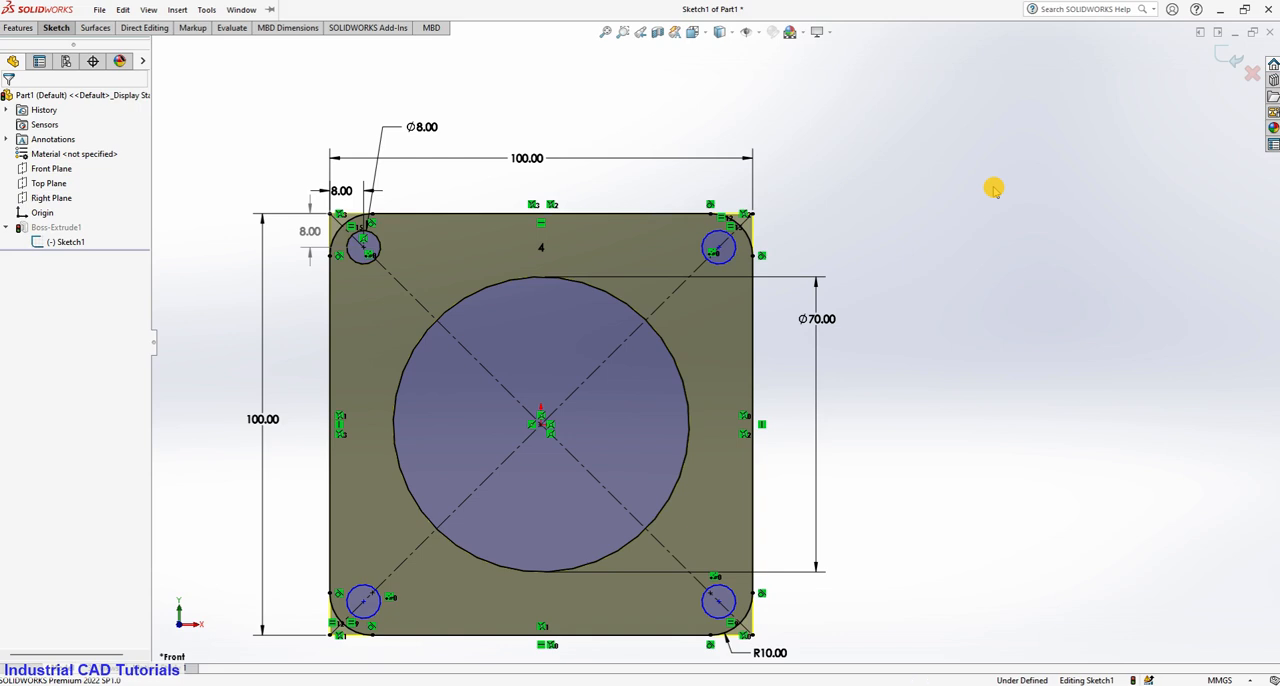
{"action": "left_click", "coordinate": [1228, 58]}
{"action": "scroll", "coordinate": [943, 234], "scroll_direction": "up", "scroll_amount": 2}
{"action": "scroll", "coordinate": [785, 400], "scroll_direction": "down", "scroll_amount": 6}
{"action": "scroll", "coordinate": [785, 400], "scroll_direction": "up", "scroll_amount": 5}
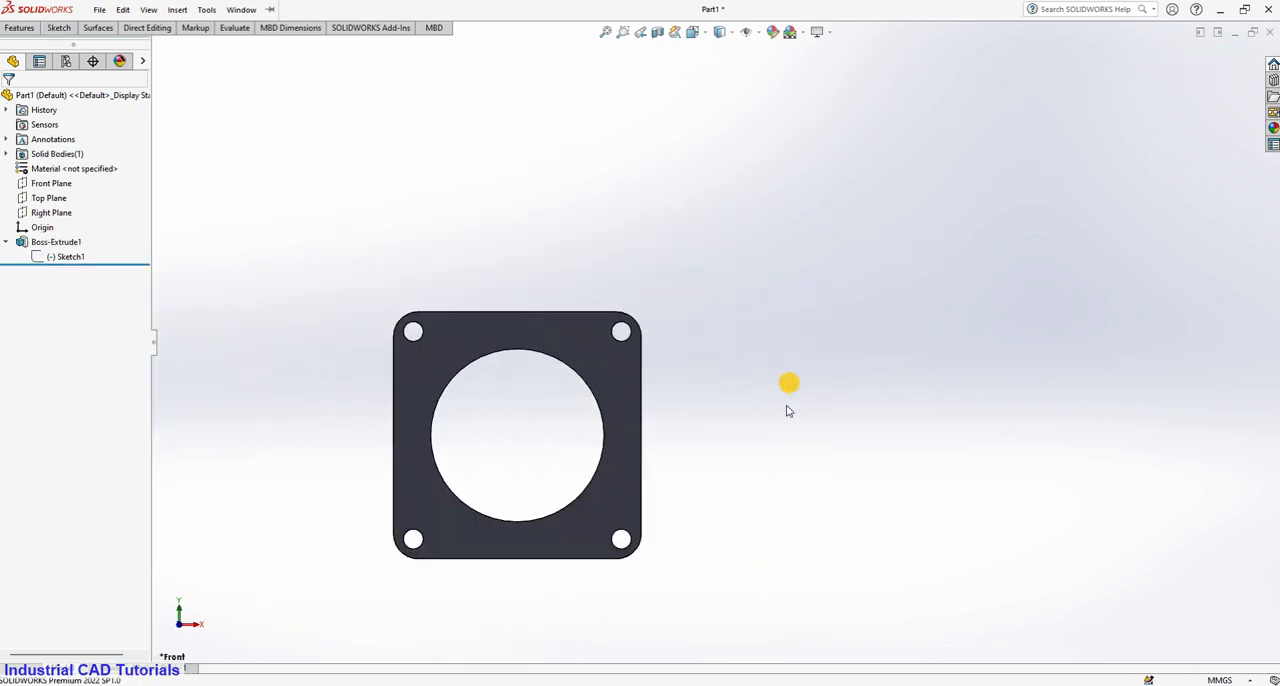
{"action": "middle_click_drag", "start_coordinate": [789, 386], "coordinate": [620, 332]}
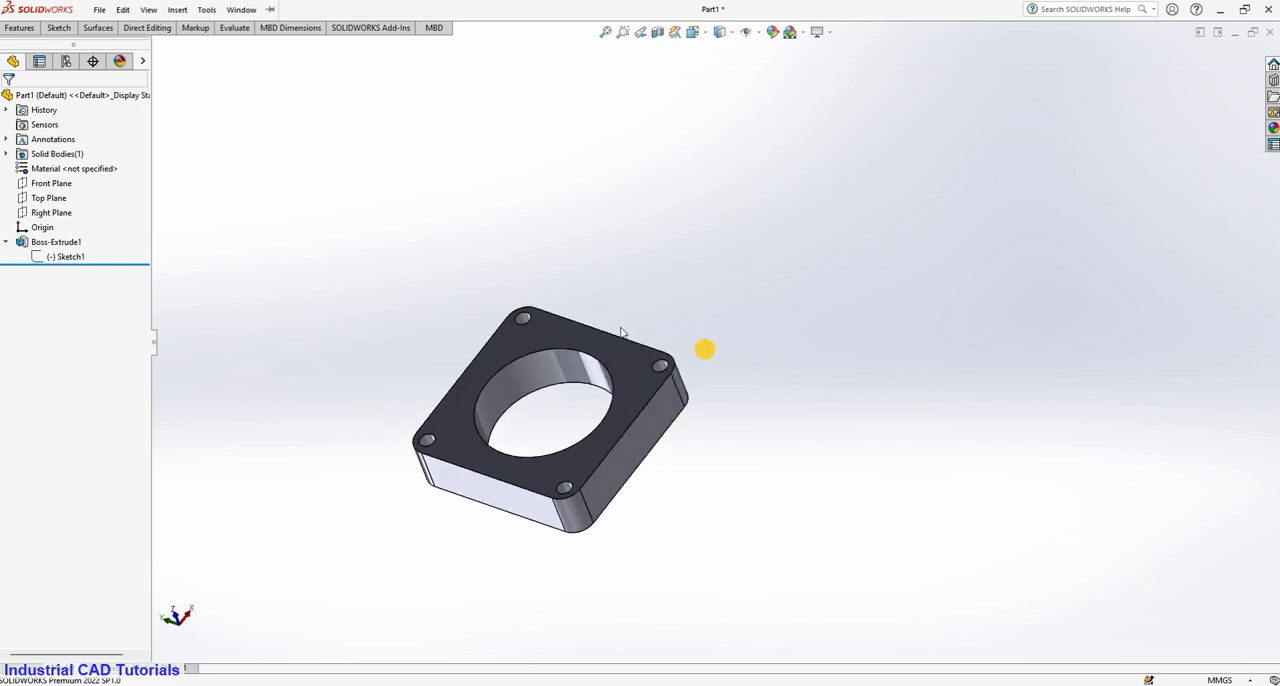
{"action": "left_click", "coordinate": [57, 242]}
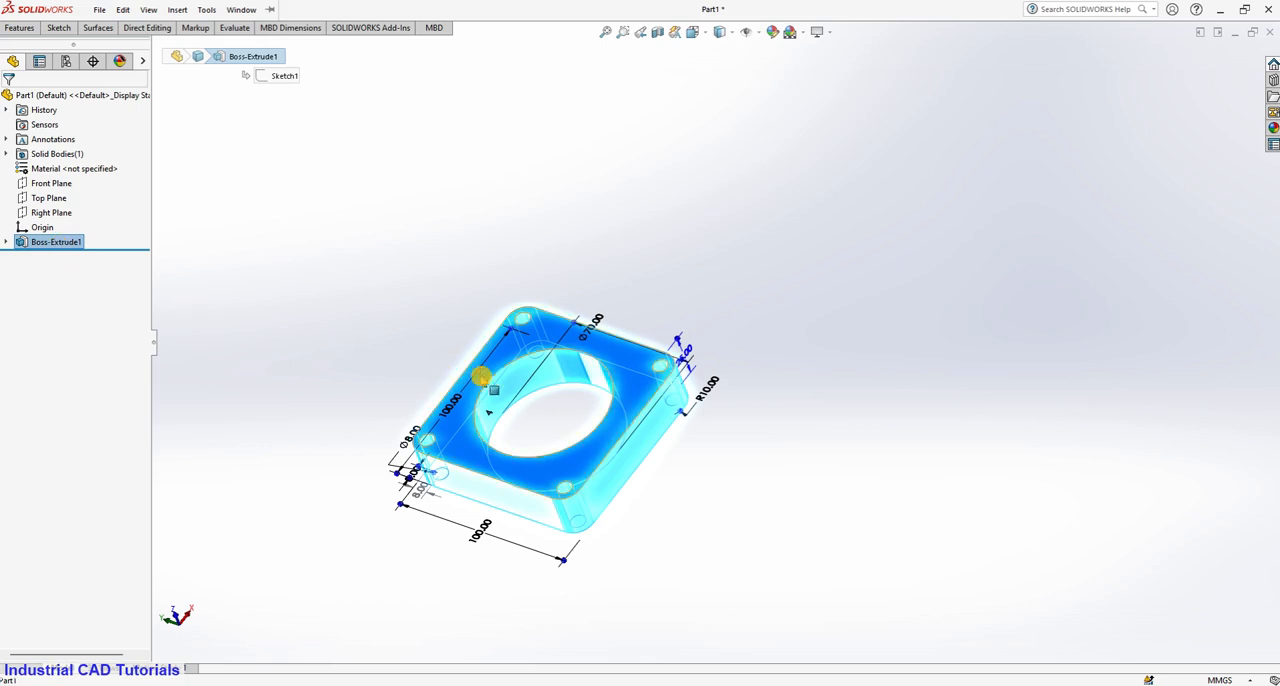
{"action": "middle_click_drag", "start_coordinate": [481, 377], "coordinate": [500, 243]}
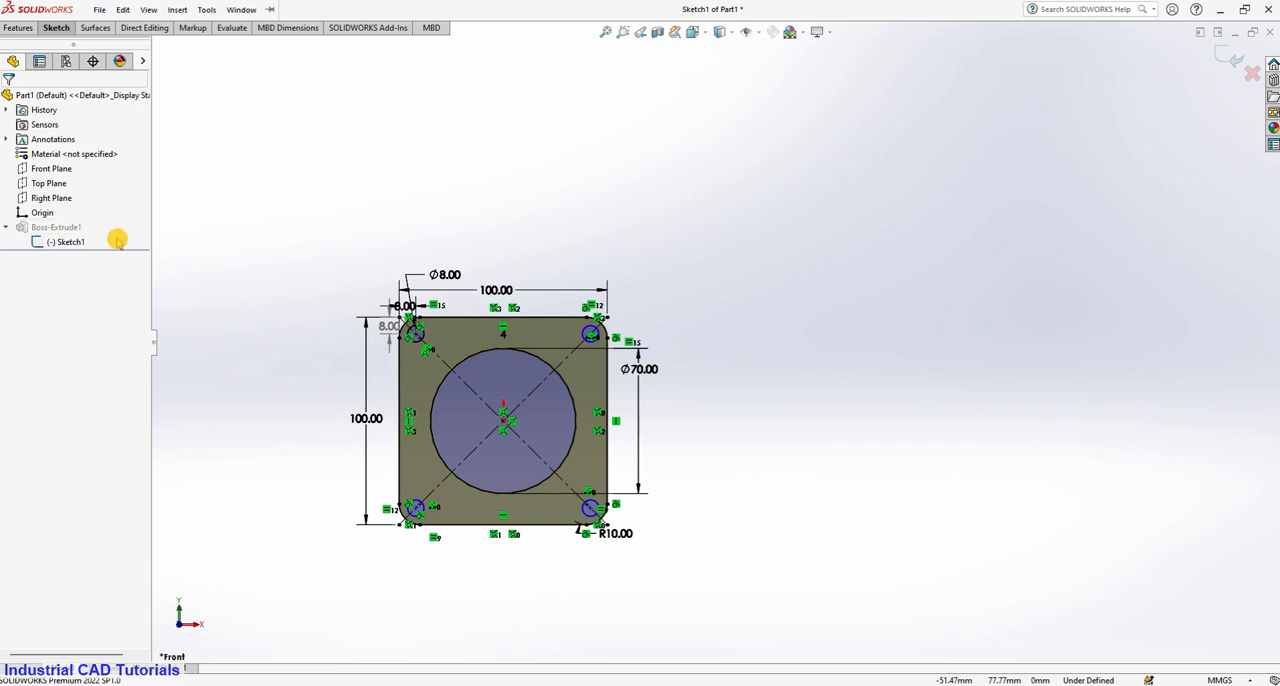
{"action": "right_click", "coordinate": [62, 227]}
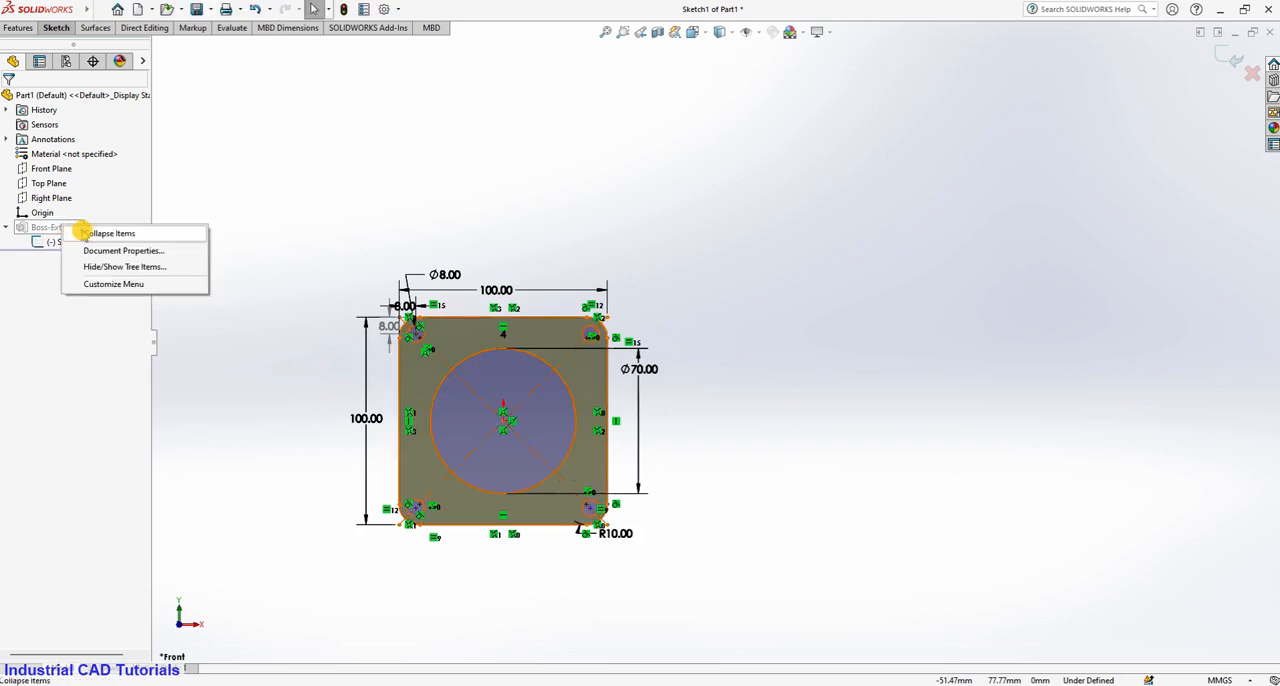
{"action": "left_click", "coordinate": [84, 233]}
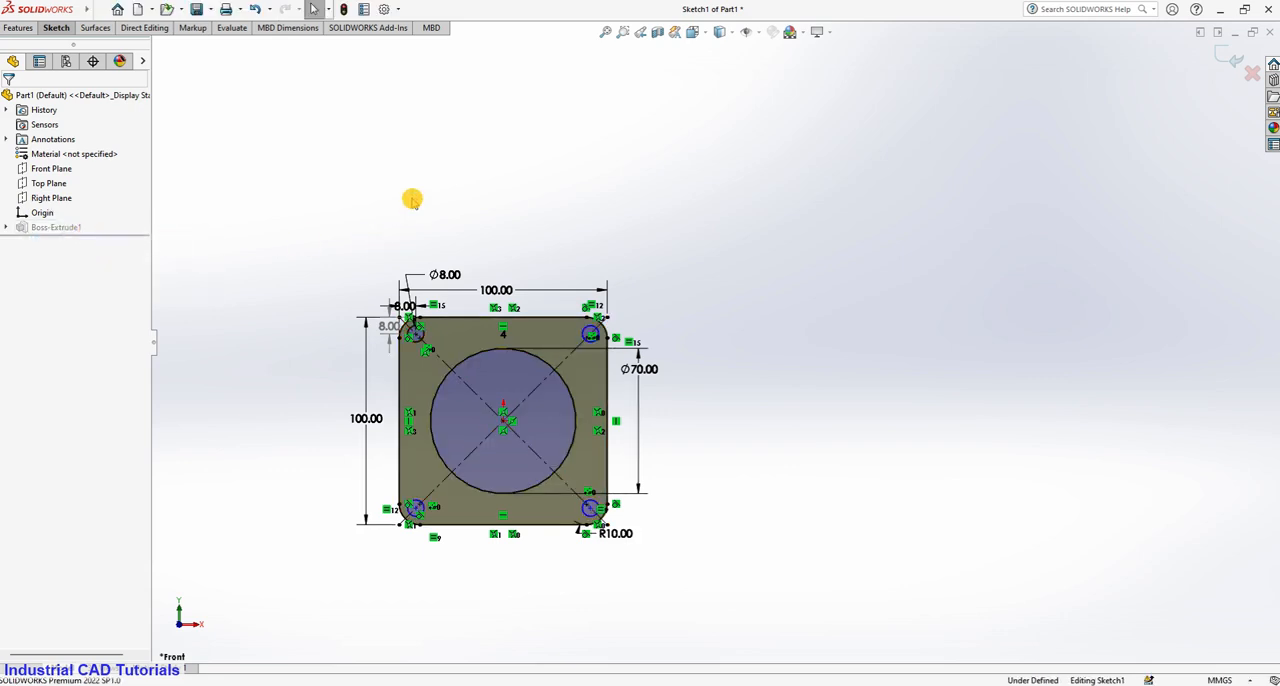
{"action": "mouse_move", "coordinate": [631, 501]}
{"action": "middle_mouse_down"}
{"action": "mouse_move", "coordinate": [537, 503]}
{"action": "mouse_move", "coordinate": [537, 320]}
{"action": "mouse_move", "coordinate": [569, 231]}
{"action": "mouse_move", "coordinate": [554, 240]}
{"action": "middle_mouse_up"}
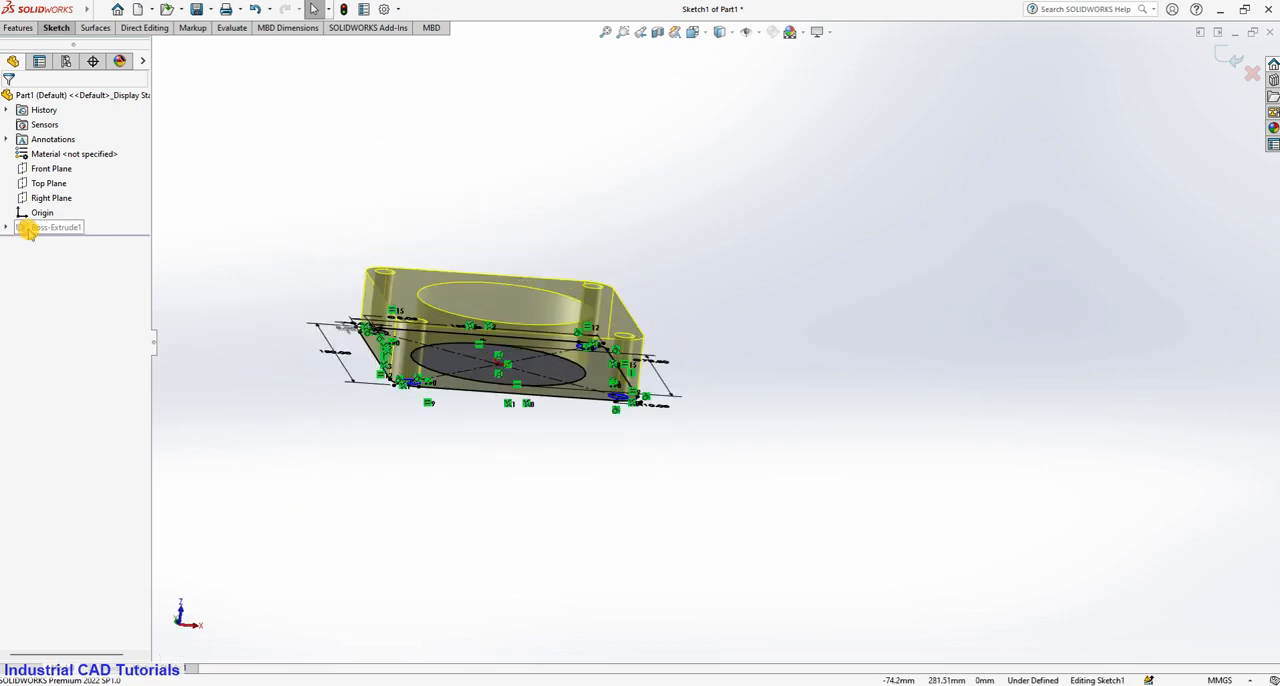
{"action": "left_click", "coordinate": [57, 27]}
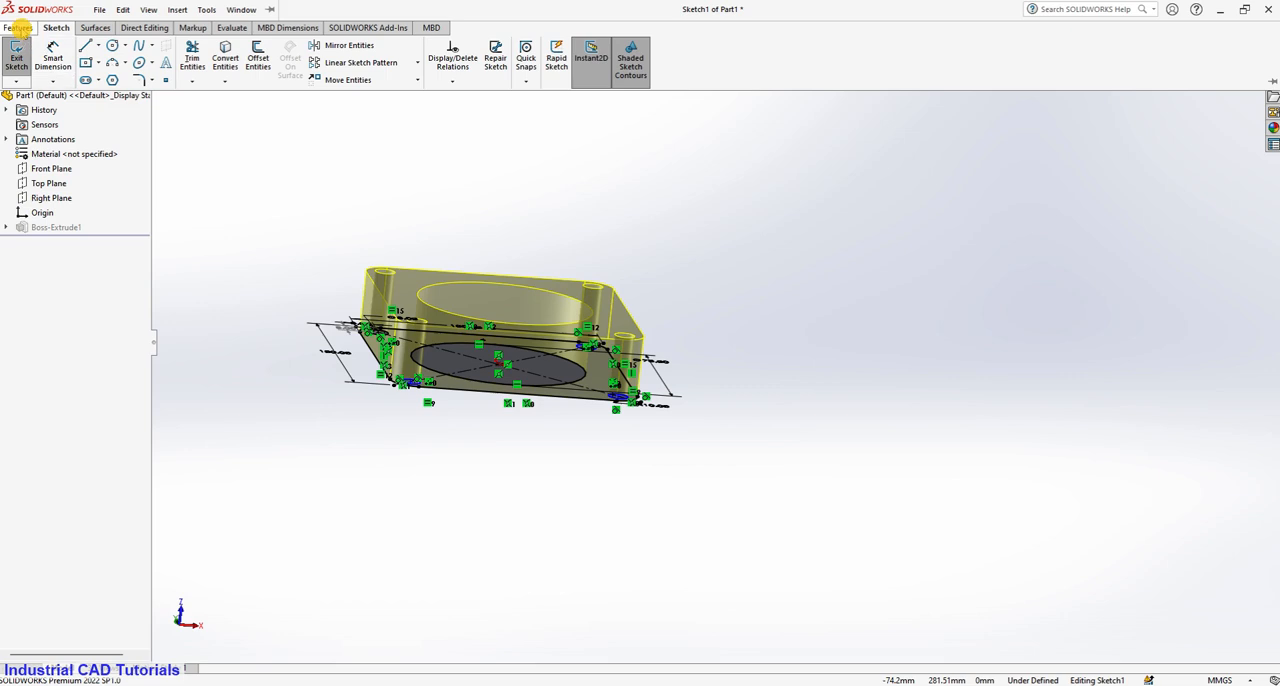
{"action": "left_click", "coordinate": [18, 28]}
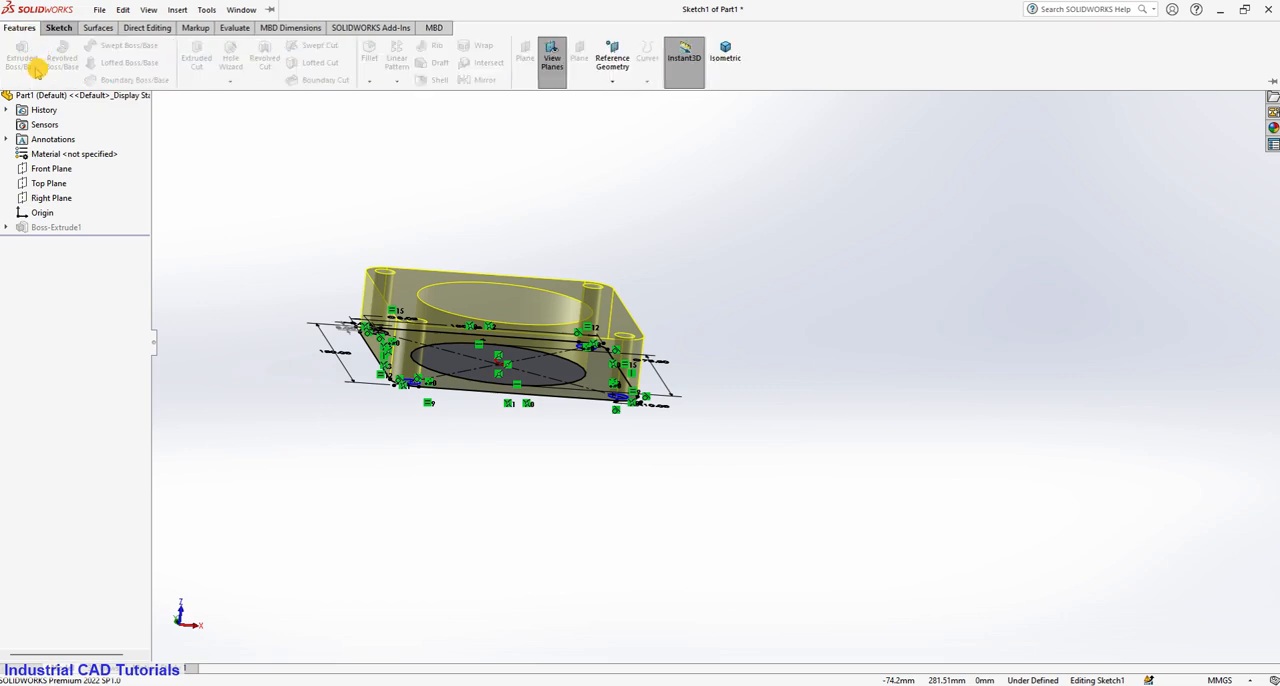
{"action": "double_click", "coordinate": [247, 242]}
{"action": "middle_click_drag", "start_coordinate": [461, 356], "coordinate": [560, 500]}
{"action": "left_click", "coordinate": [563, 486]}
{"action": "left_click", "coordinate": [806, 490]}
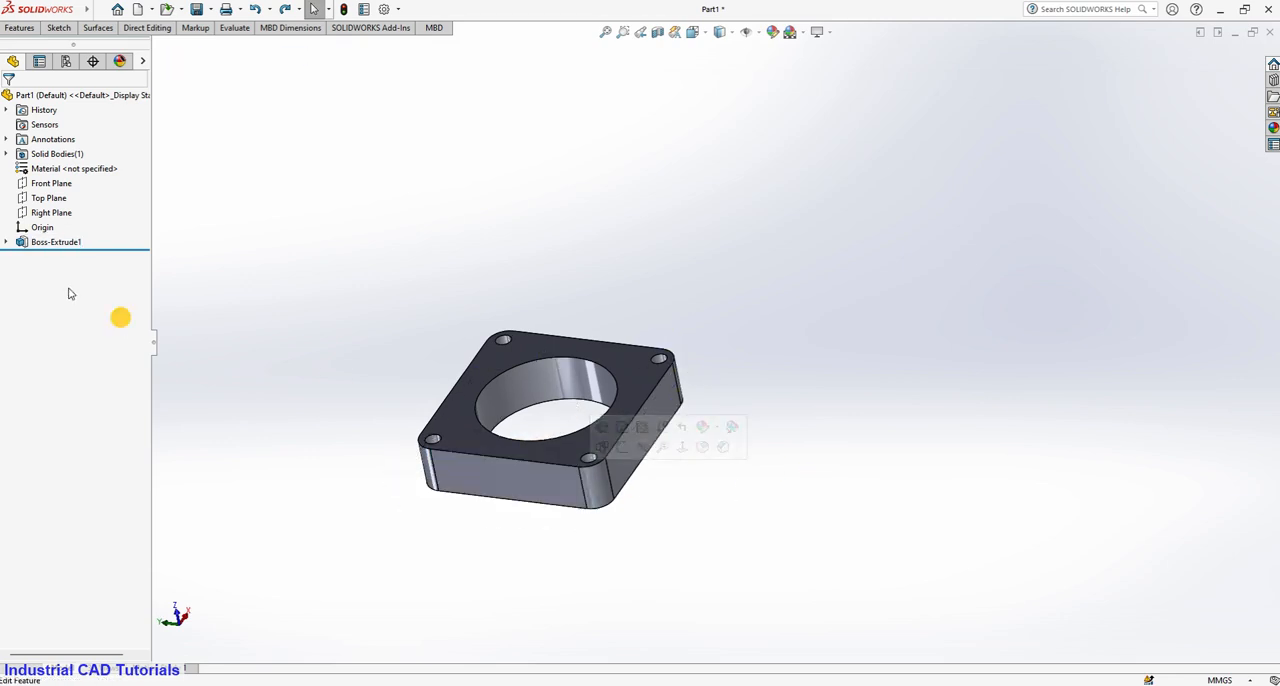
Edit the plate's boss extrusion so its 25 mm depth is applied as Mid Plane about the sketch plane.
{"action": "left_click", "coordinate": [6, 242]}
{"action": "left_click", "coordinate": [69, 257]}
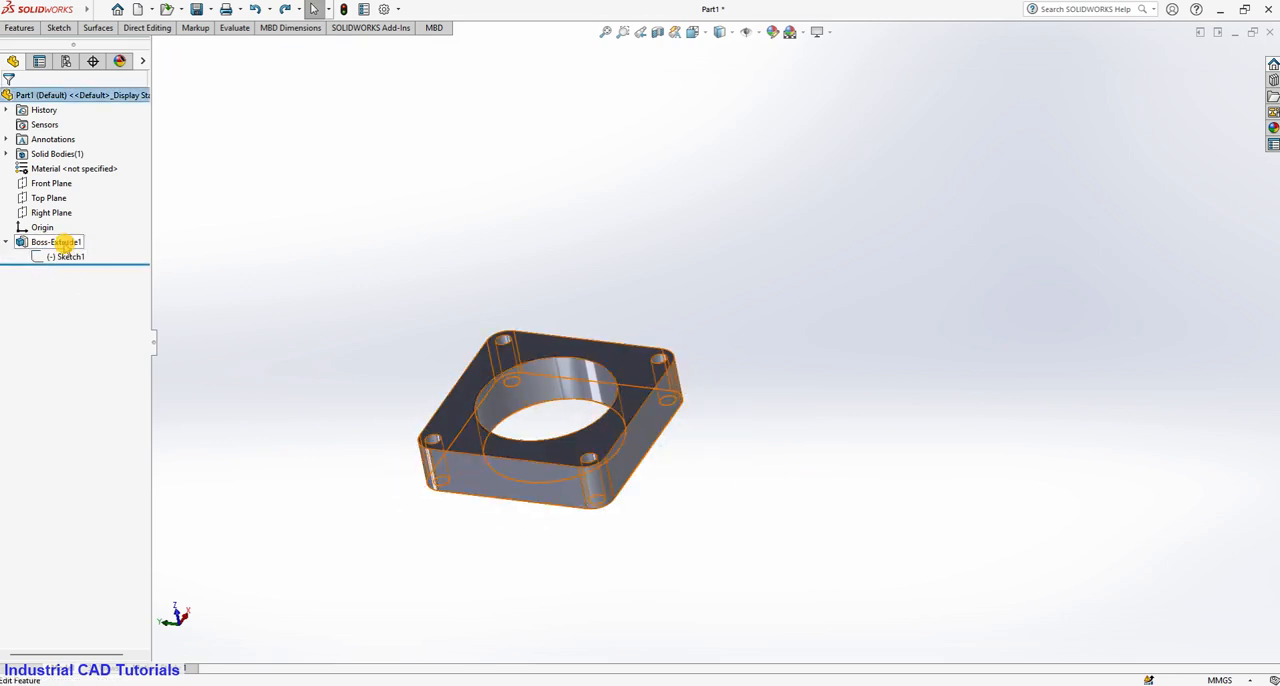
{"action": "left_click", "coordinate": [62, 243]}
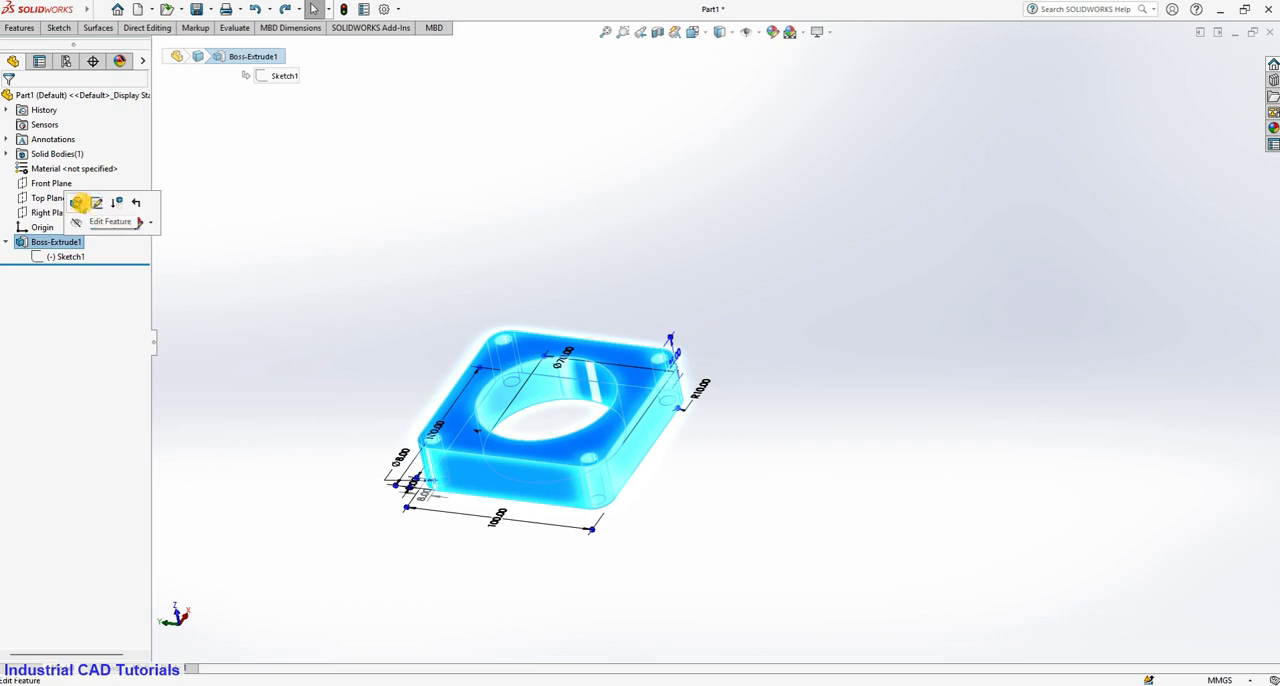
{"action": "left_click", "coordinate": [77, 203]}
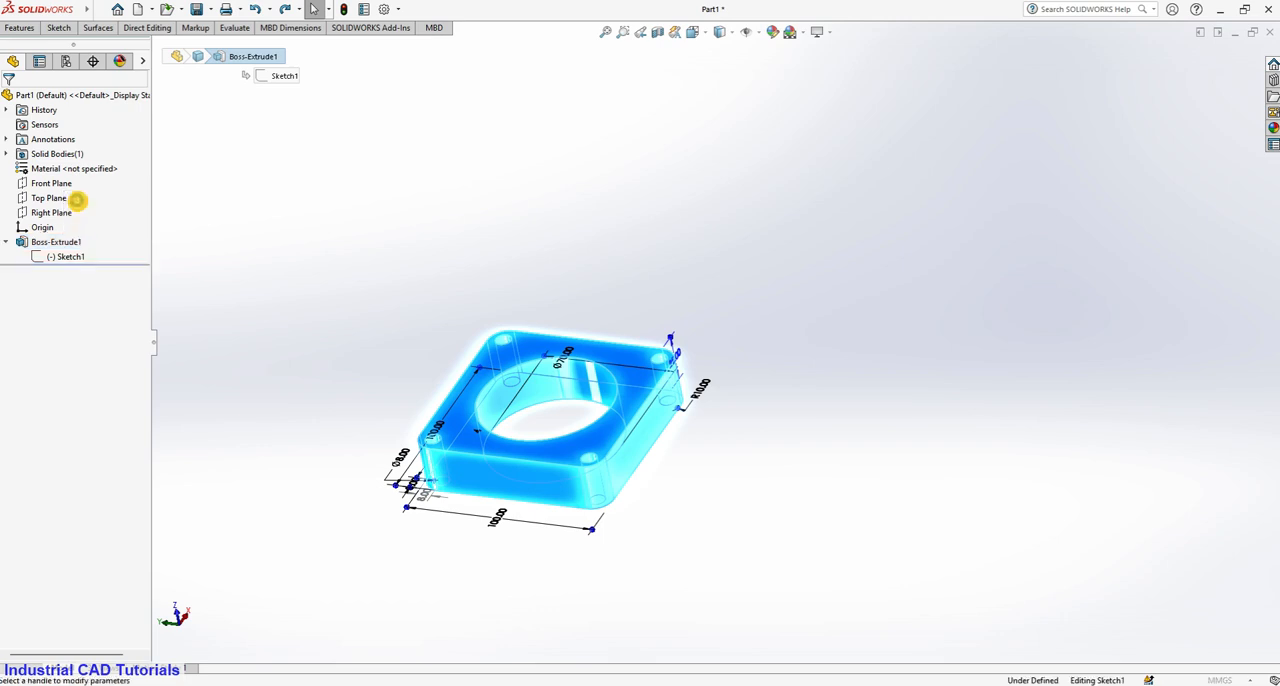
{"action": "left_click", "coordinate": [80, 179]}
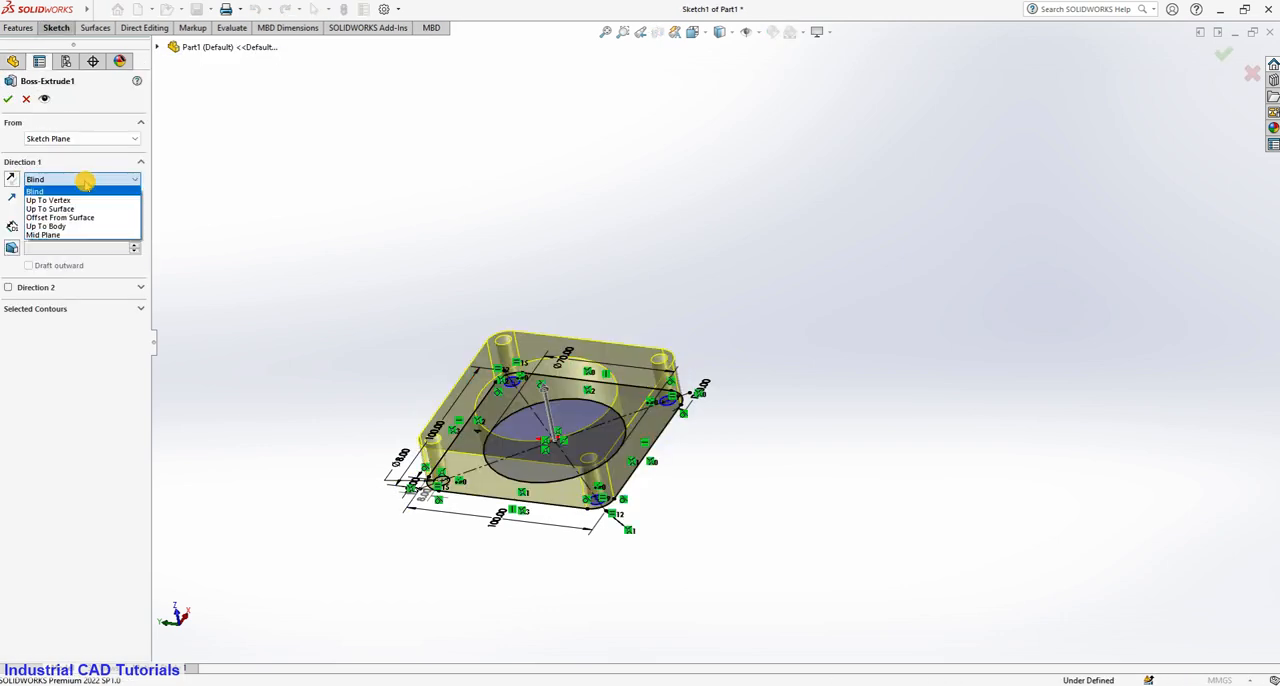
{"action": "left_click", "coordinate": [80, 236]}
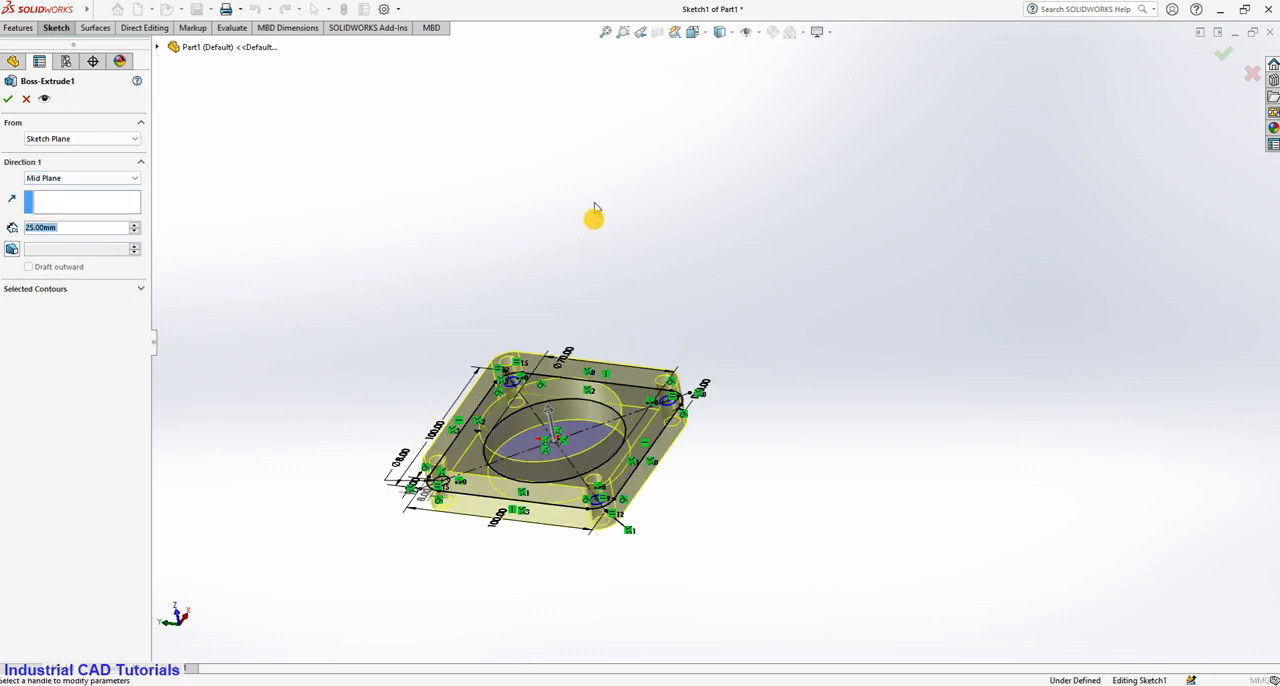
{"action": "middle_click_drag", "start_coordinate": [594, 214], "coordinate": [597, 157]}
{"action": "left_click", "coordinate": [7, 101]}
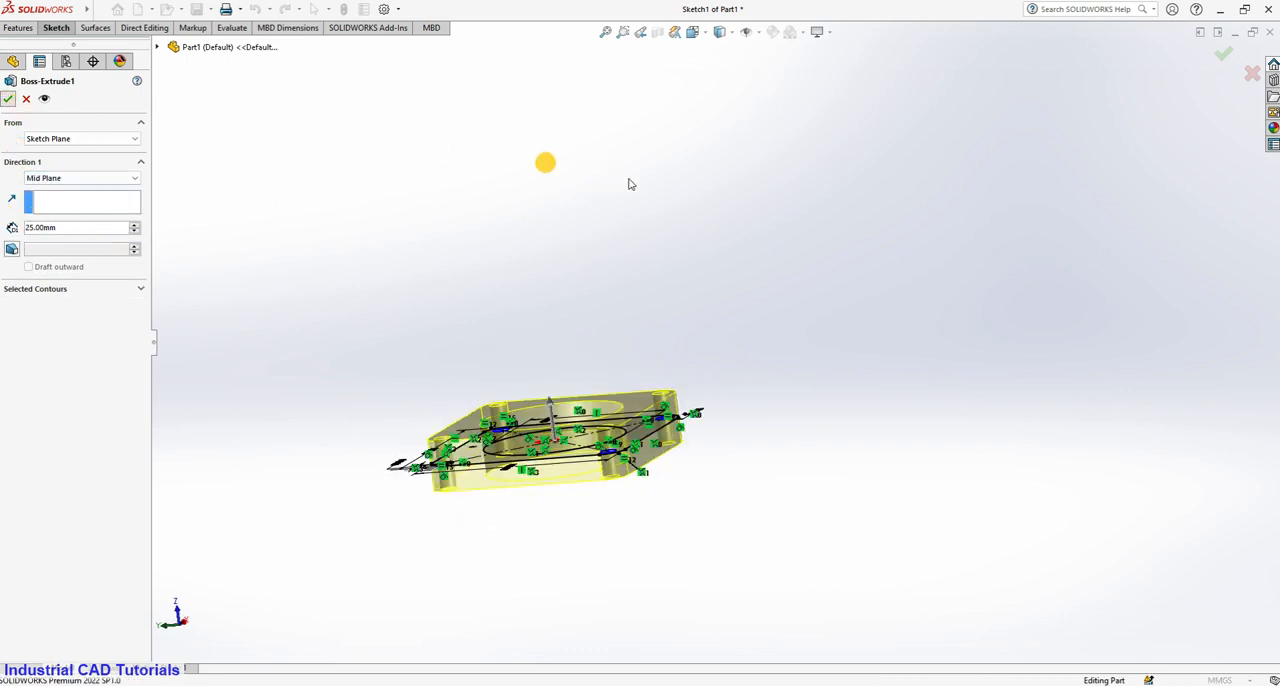
Start a new sketch on the Front Plane and draw a circle about 147 mm in diameter centred on the origin.
{"action": "middle_click_drag", "start_coordinate": [651, 189], "coordinate": [662, 322]}
{"action": "left_click", "coordinate": [45, 184]}
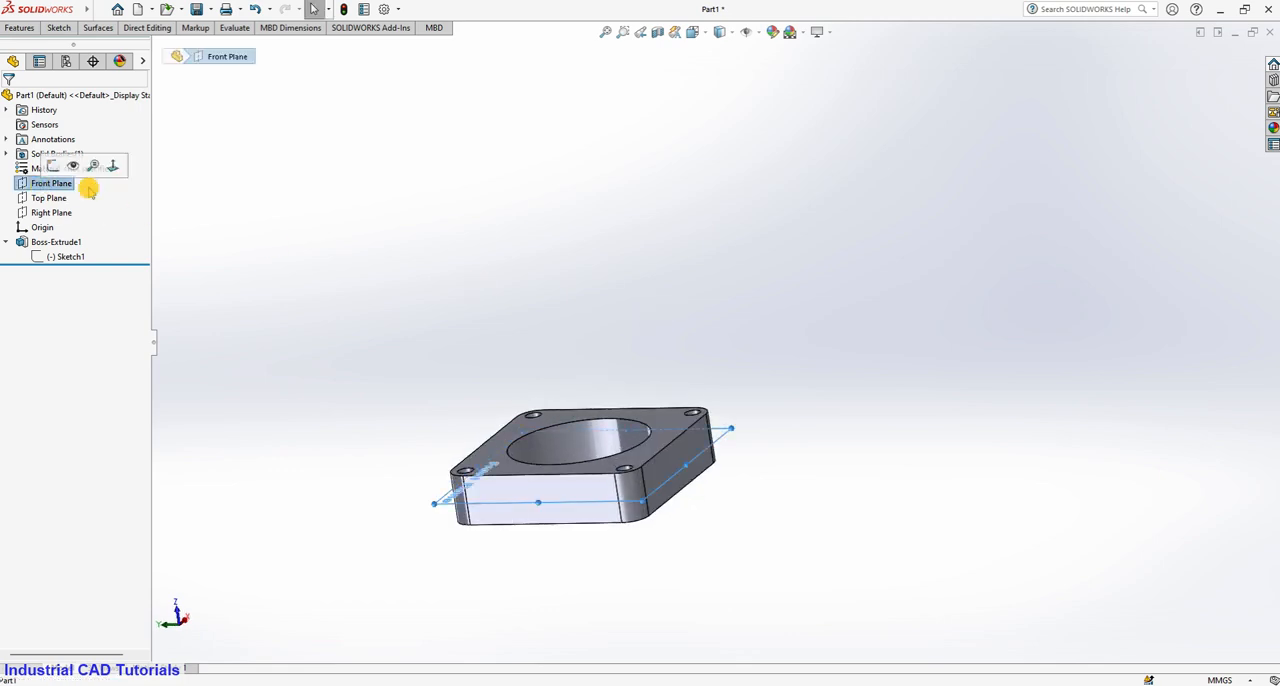
{"action": "middle_click_drag", "start_coordinate": [574, 340], "coordinate": [647, 511]}
{"action": "right_click", "coordinate": [62, 182]}
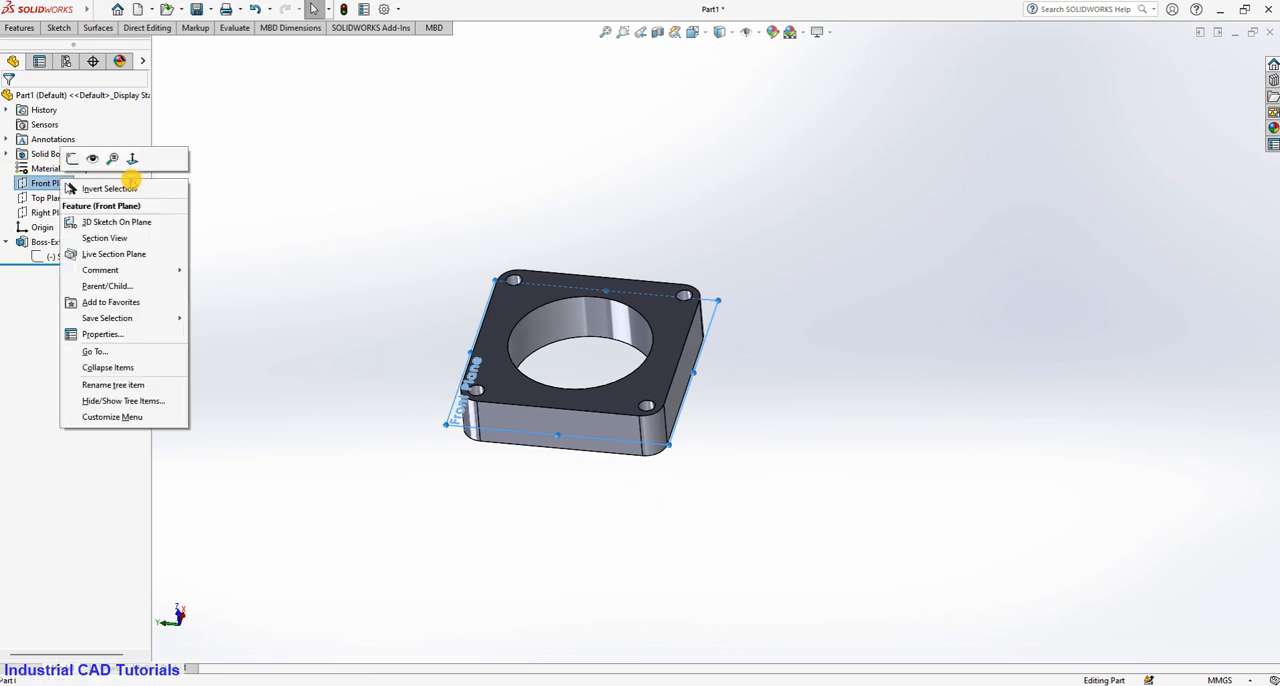
{"action": "left_click", "coordinate": [150, 159]}
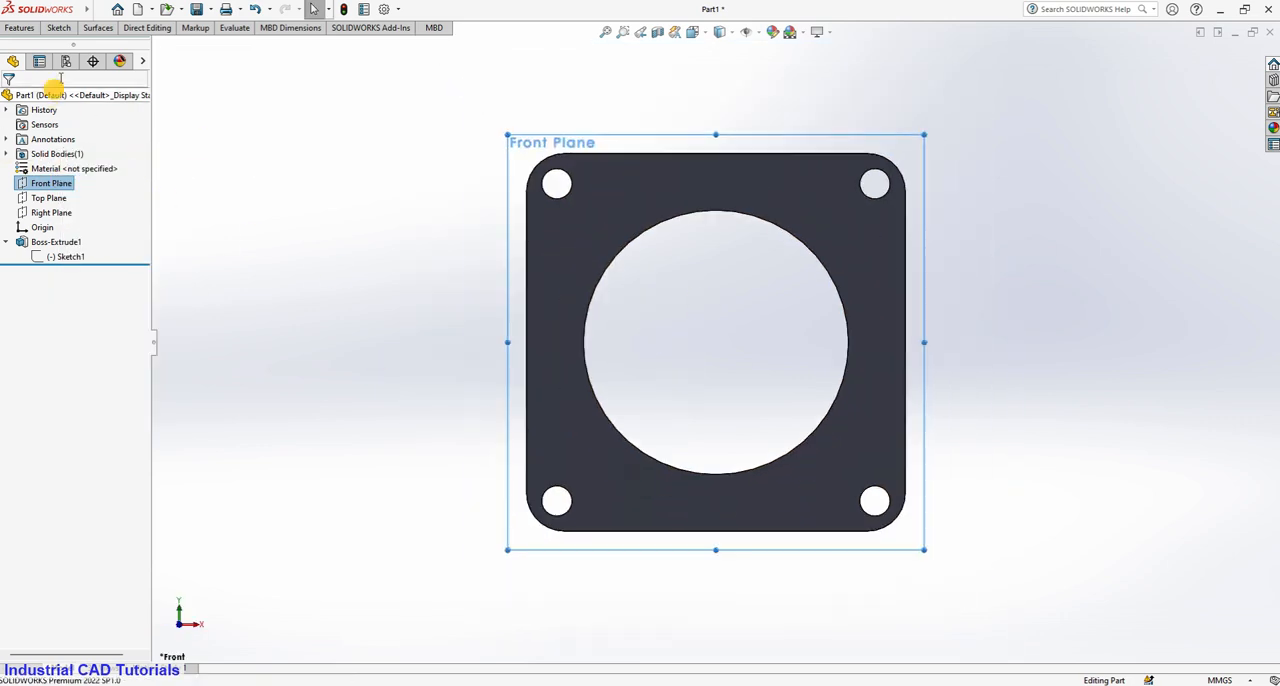
{"action": "right_click", "coordinate": [58, 188]}
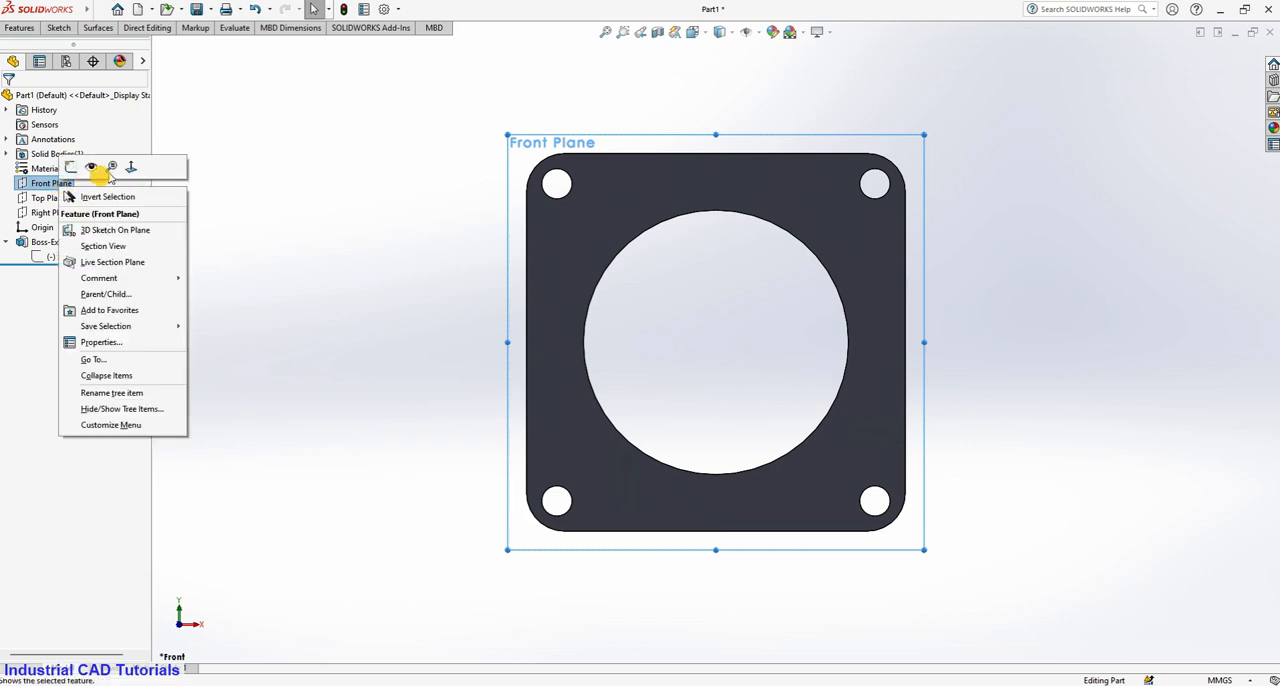
{"action": "left_click", "coordinate": [80, 171]}
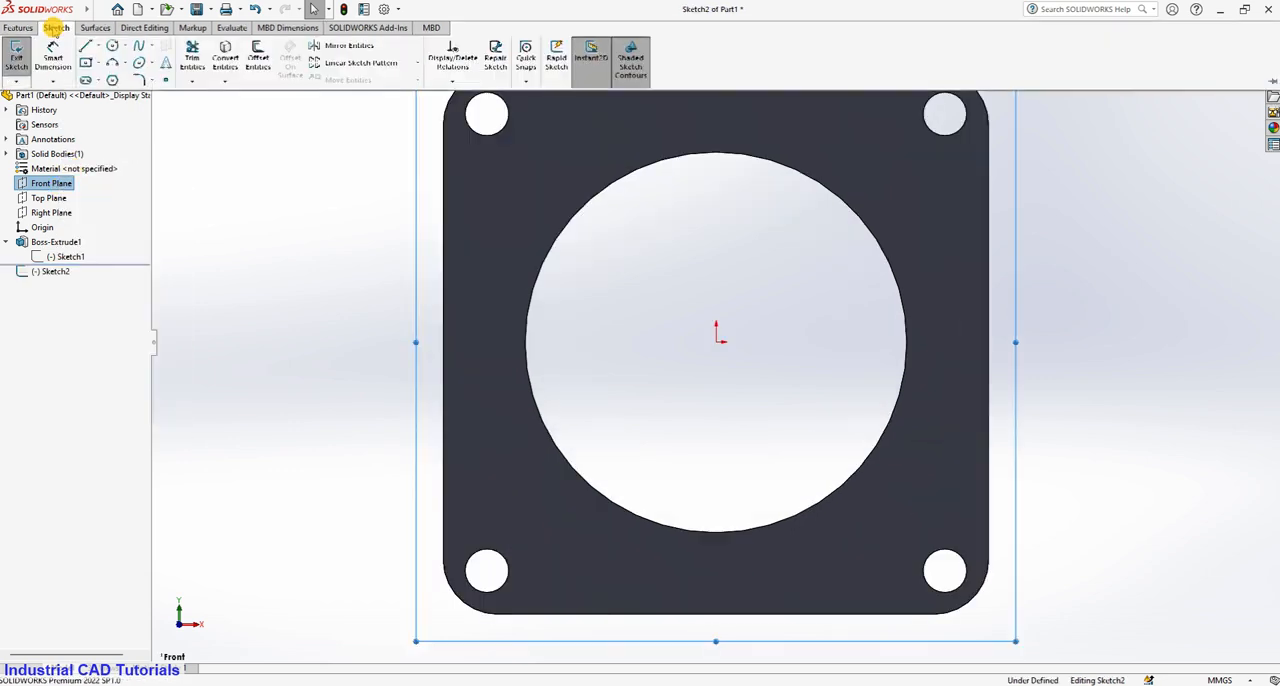
{"action": "left_click", "coordinate": [113, 47]}
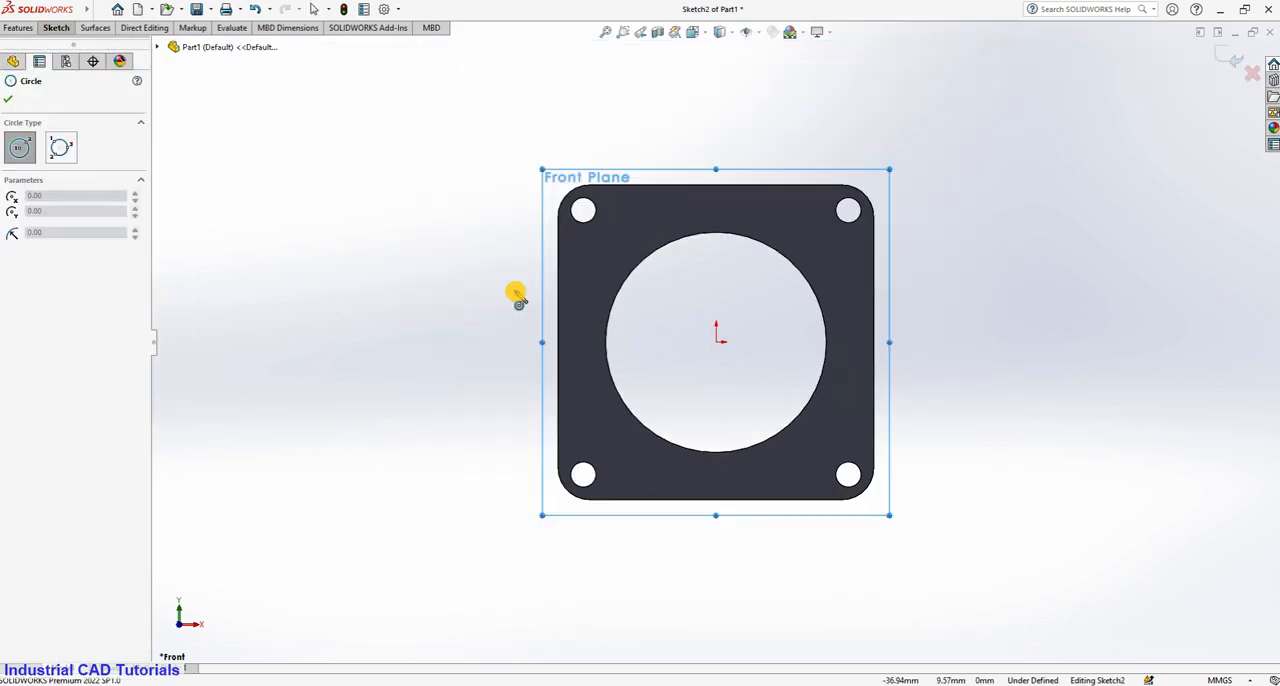
{"action": "left_click", "coordinate": [717, 343]}
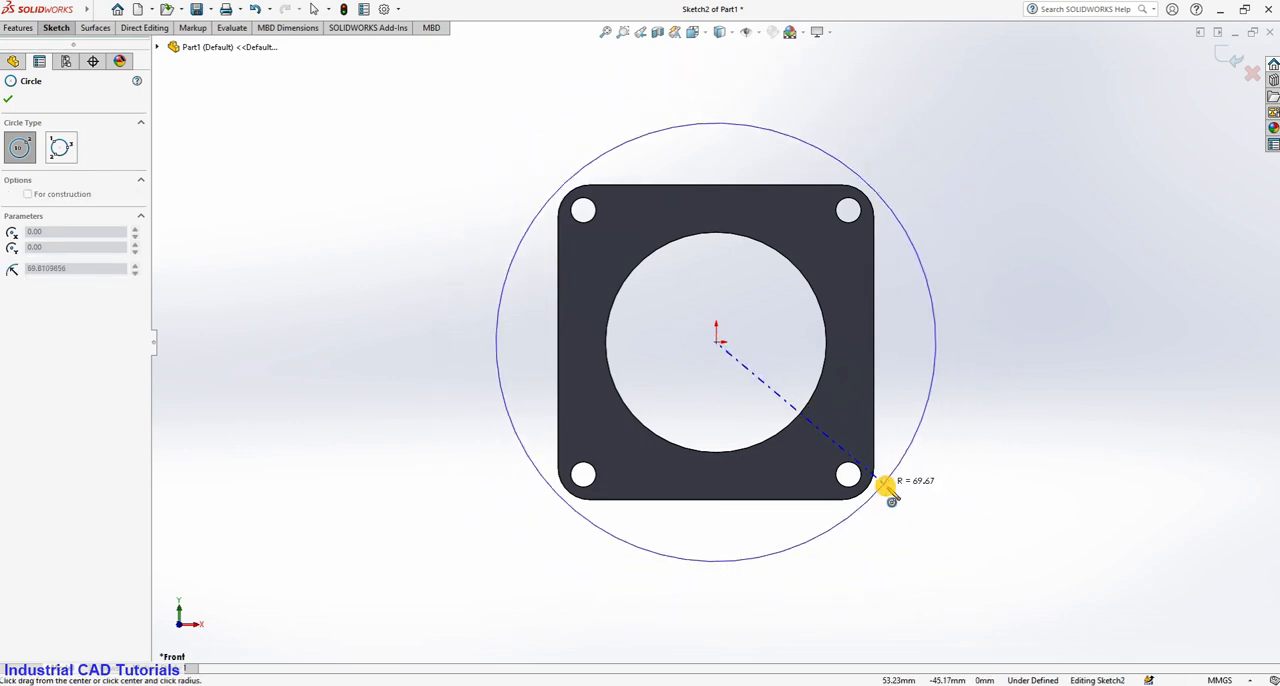
{"action": "left_click", "coordinate": [892, 494]}
Convert the circular edge of the plate's central bore into a sketch circle with Convert Entities.
{"action": "left_click", "coordinate": [60, 28]}
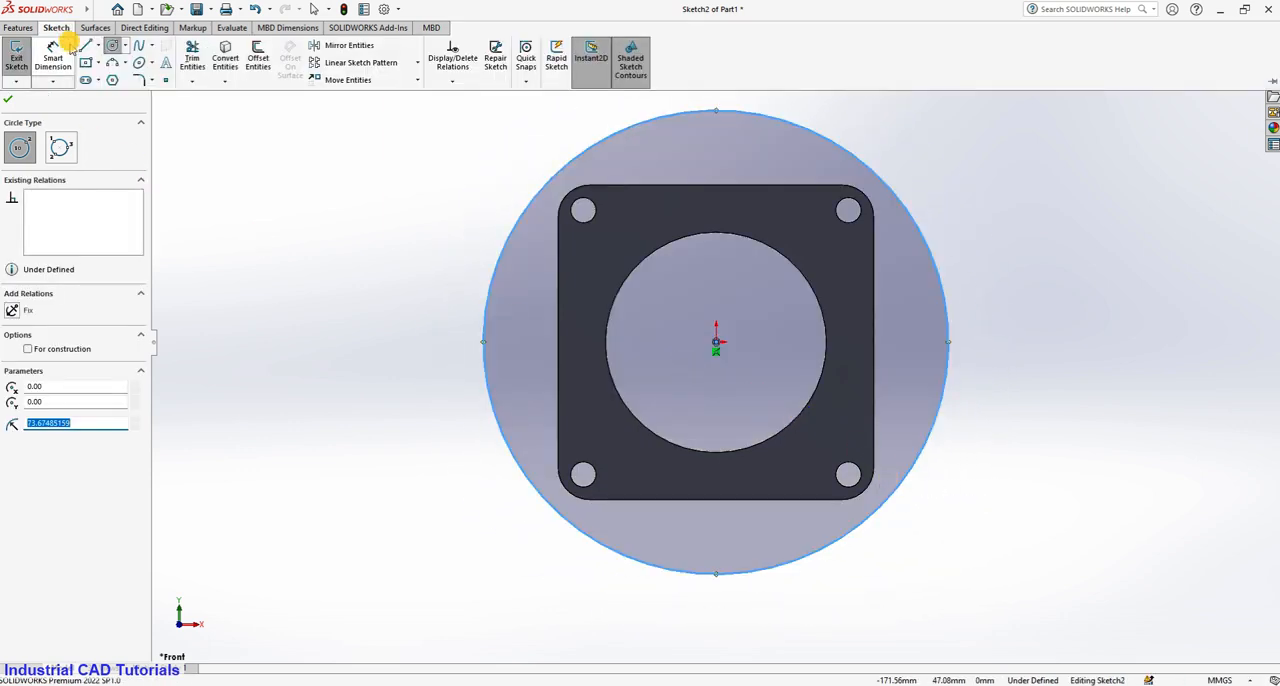
{"action": "left_click", "coordinate": [225, 60]}
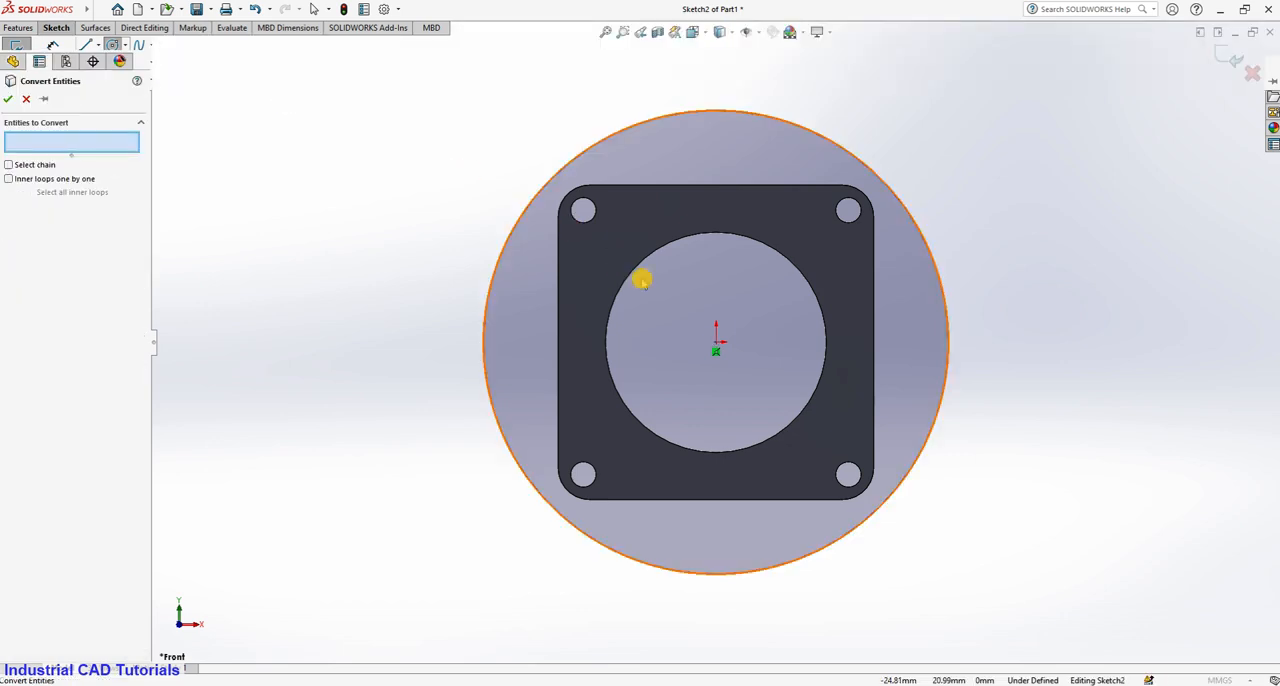
{"action": "left_click", "coordinate": [630, 275]}
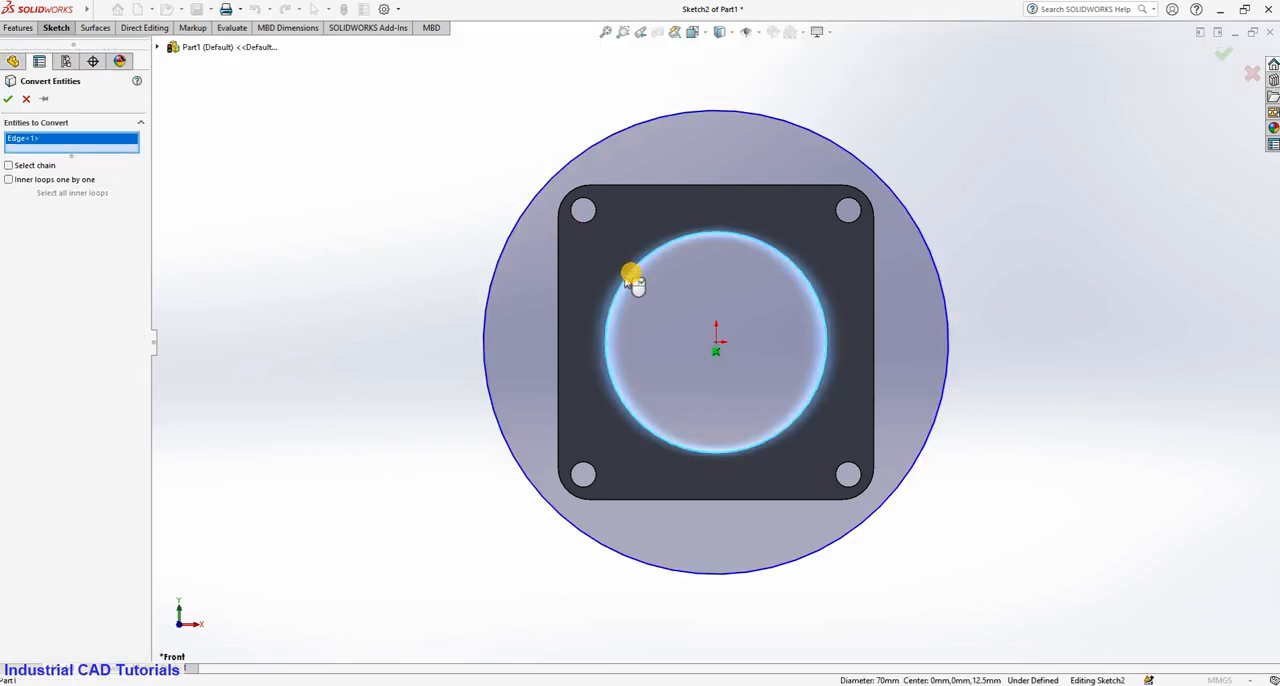
{"action": "left_click", "coordinate": [8, 99]}
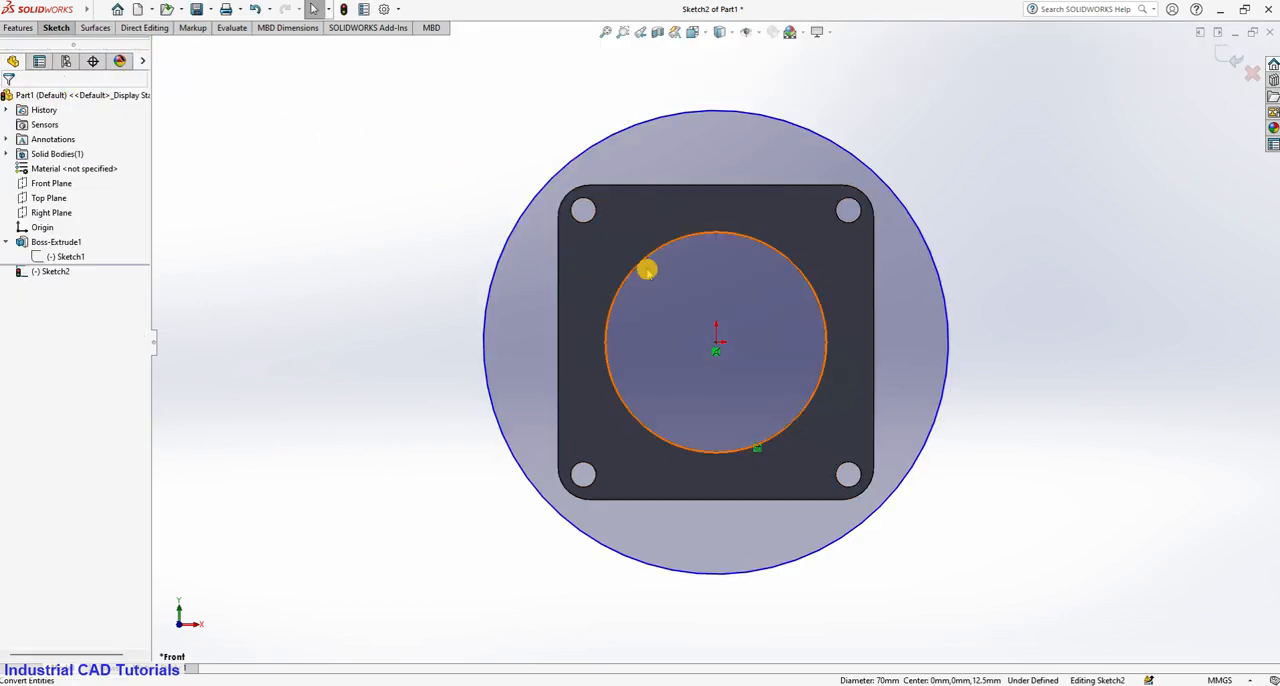
Offset the converted bore circle outward by 2 mm, adding the offset dimension.
{"action": "left_click", "coordinate": [56, 27]}
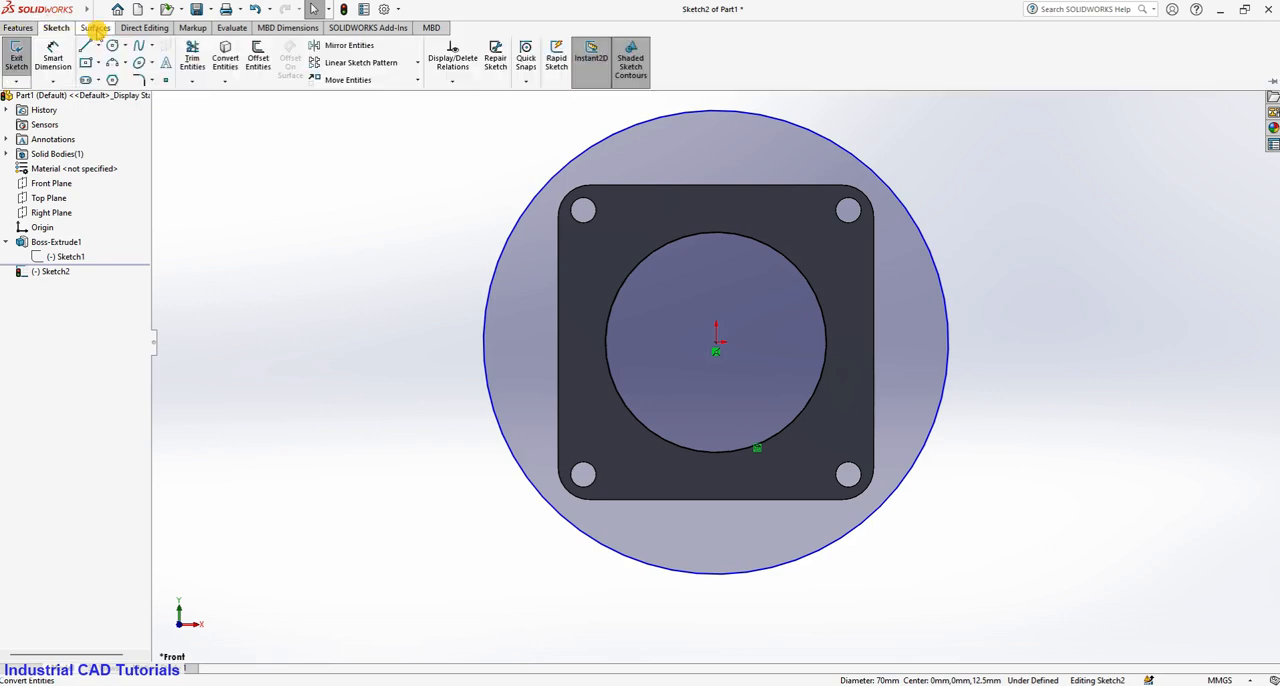
{"action": "left_click", "coordinate": [258, 58]}
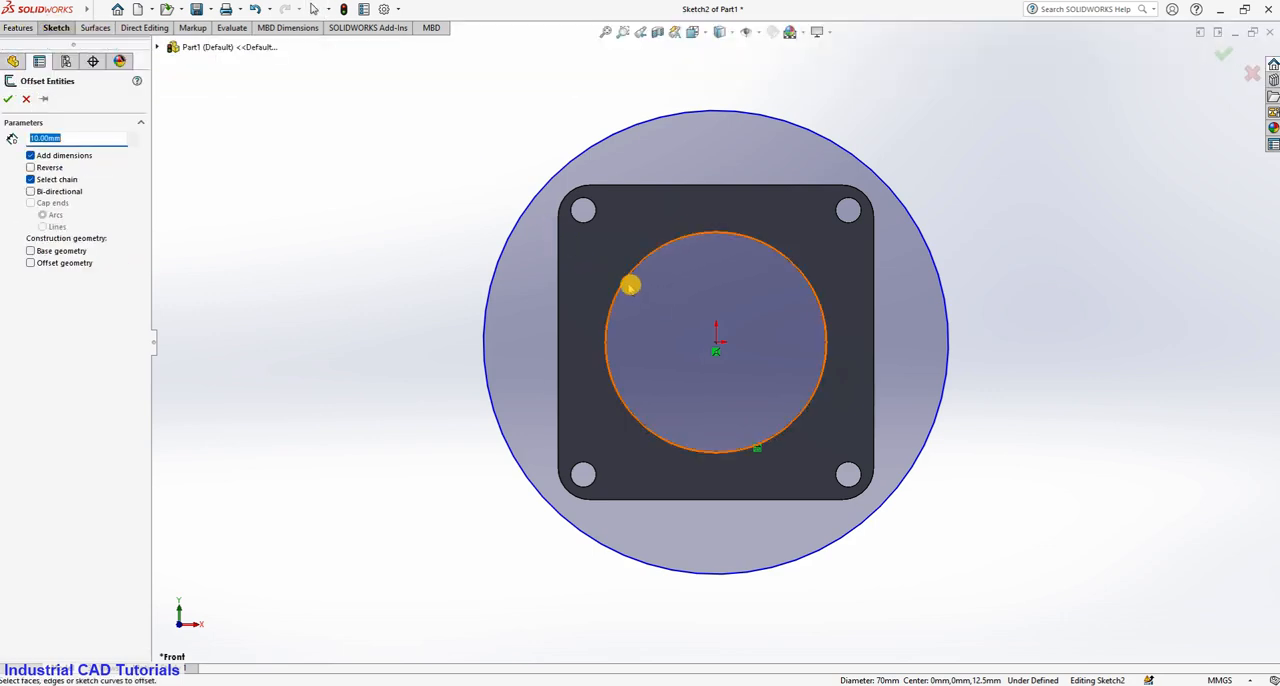
{"action": "left_click", "coordinate": [627, 282]}
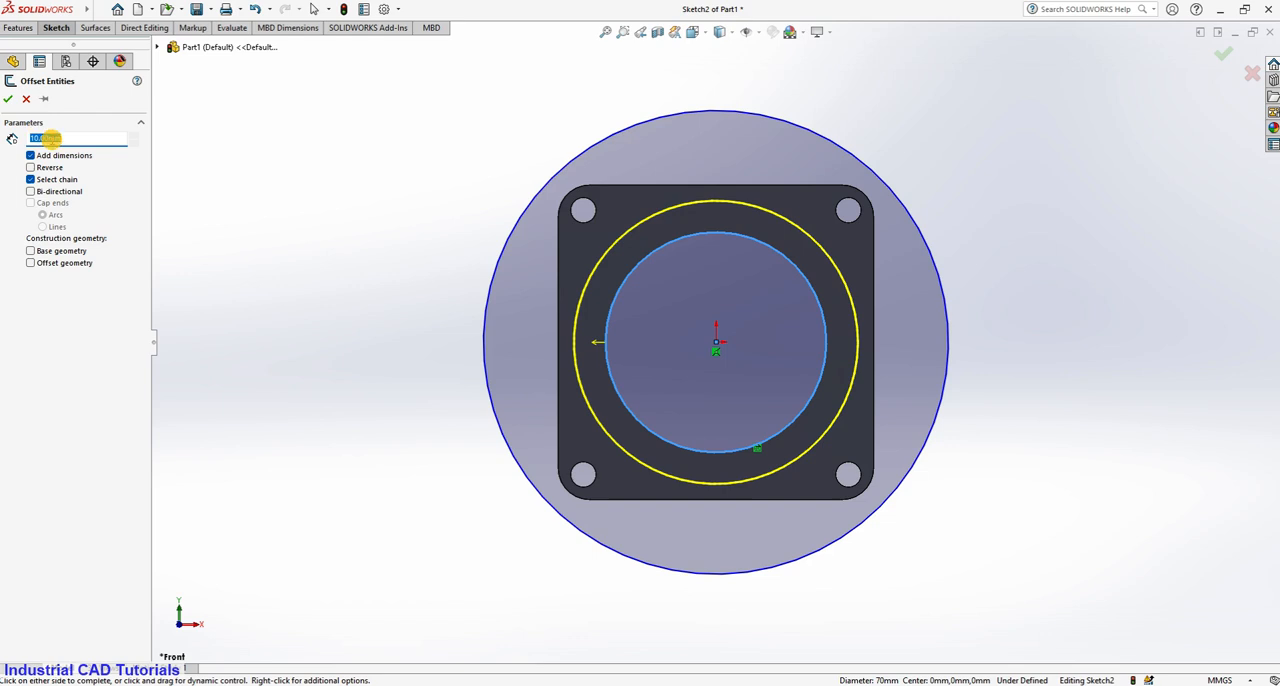
{"action": "key", "text": "Return"}
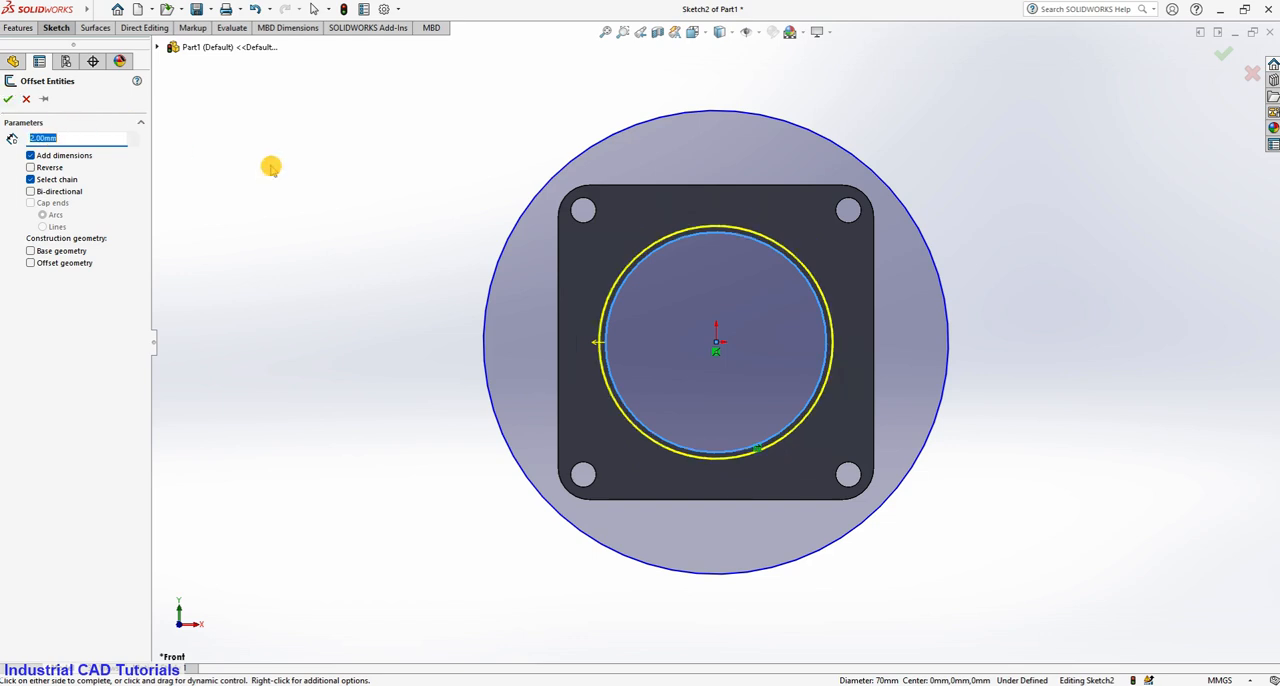
{"action": "left_click", "coordinate": [8, 100]}
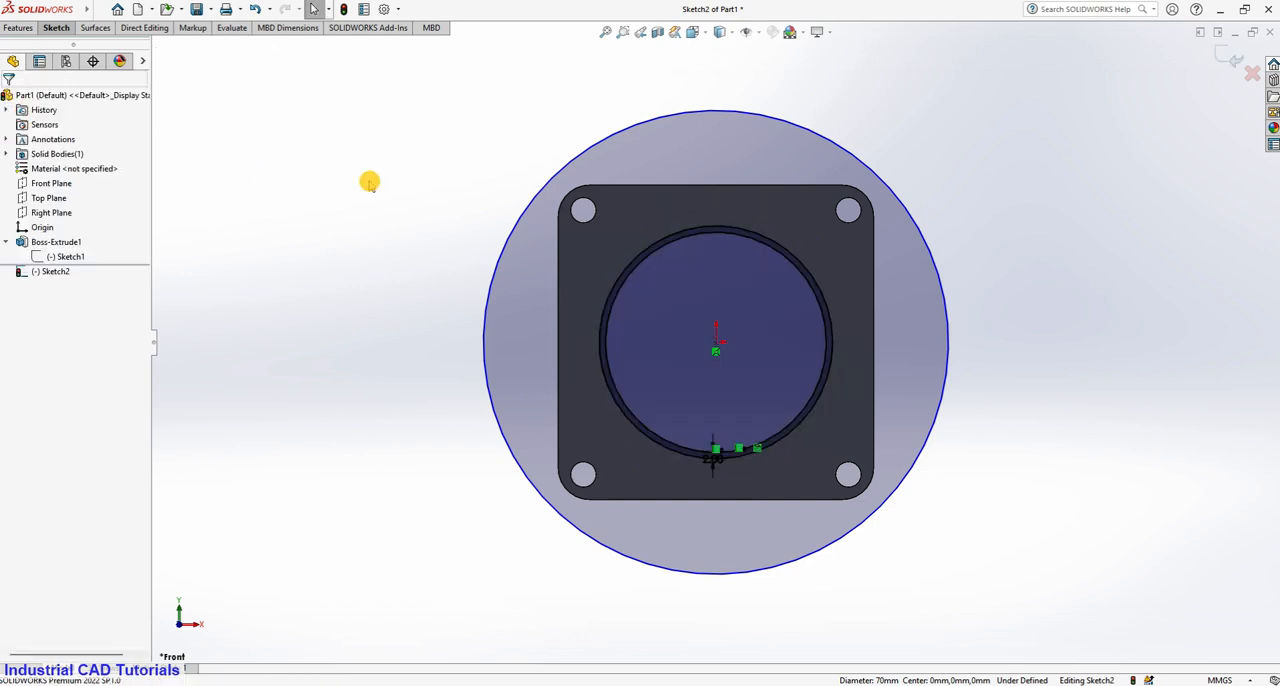
Cut-extrude the ring region between the large circle and the offset bore circle 17 mm, Mid Plane about the sketch plane.
{"action": "scroll", "coordinate": [903, 432], "scroll_direction": "up", "scroll_amount": 3}
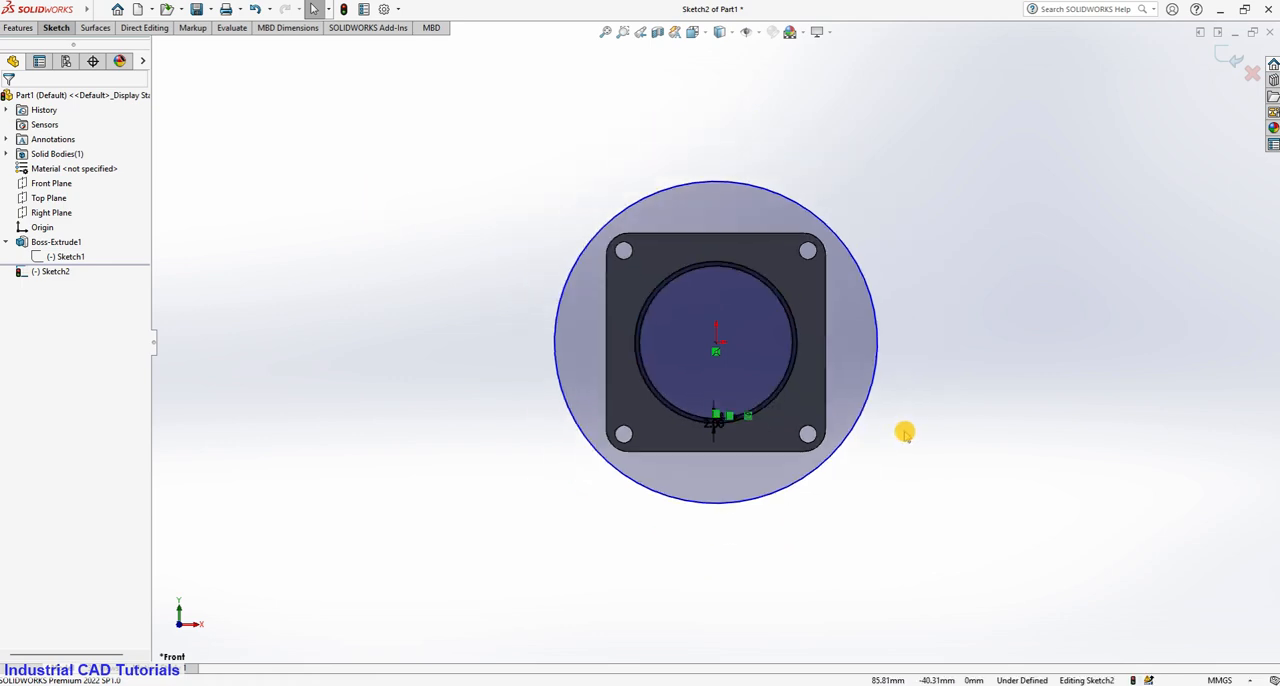
{"action": "mouse_move", "coordinate": [903, 432]}
{"action": "middle_mouse_down"}
{"action": "mouse_move", "coordinate": [894, 206]}
{"action": "mouse_move", "coordinate": [979, 347]}
{"action": "middle_mouse_up"}
{"action": "scroll", "coordinate": [979, 347], "scroll_direction": "down", "scroll_amount": 2}
{"action": "middle_click_drag", "start_coordinate": [969, 391], "coordinate": [783, 351]}
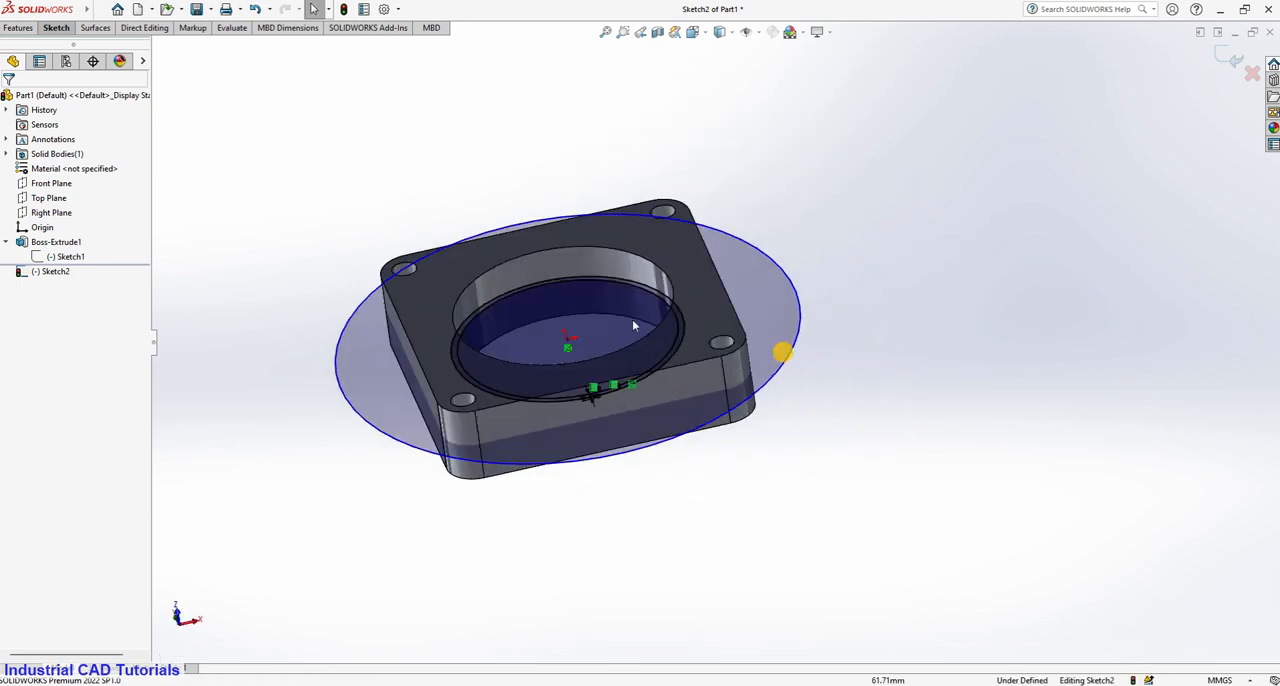
{"action": "left_click", "coordinate": [57, 28]}
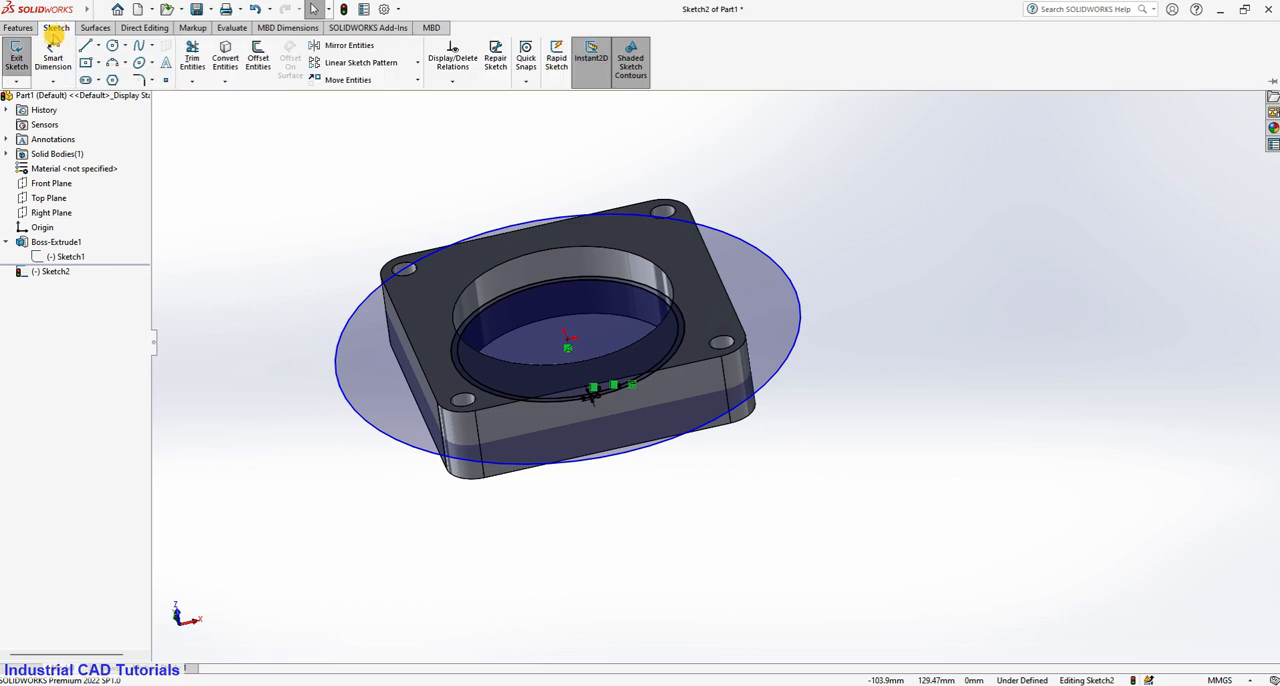
{"action": "left_click", "coordinate": [18, 28]}
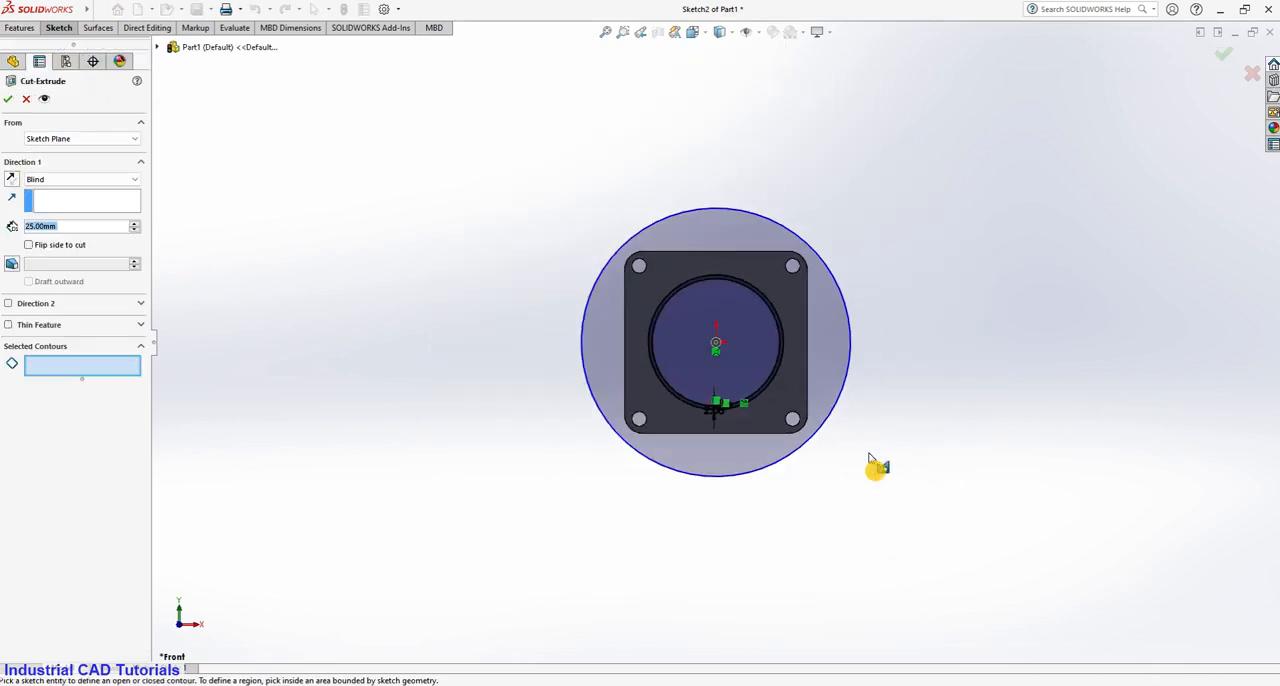
{"action": "left_click", "coordinate": [838, 322]}
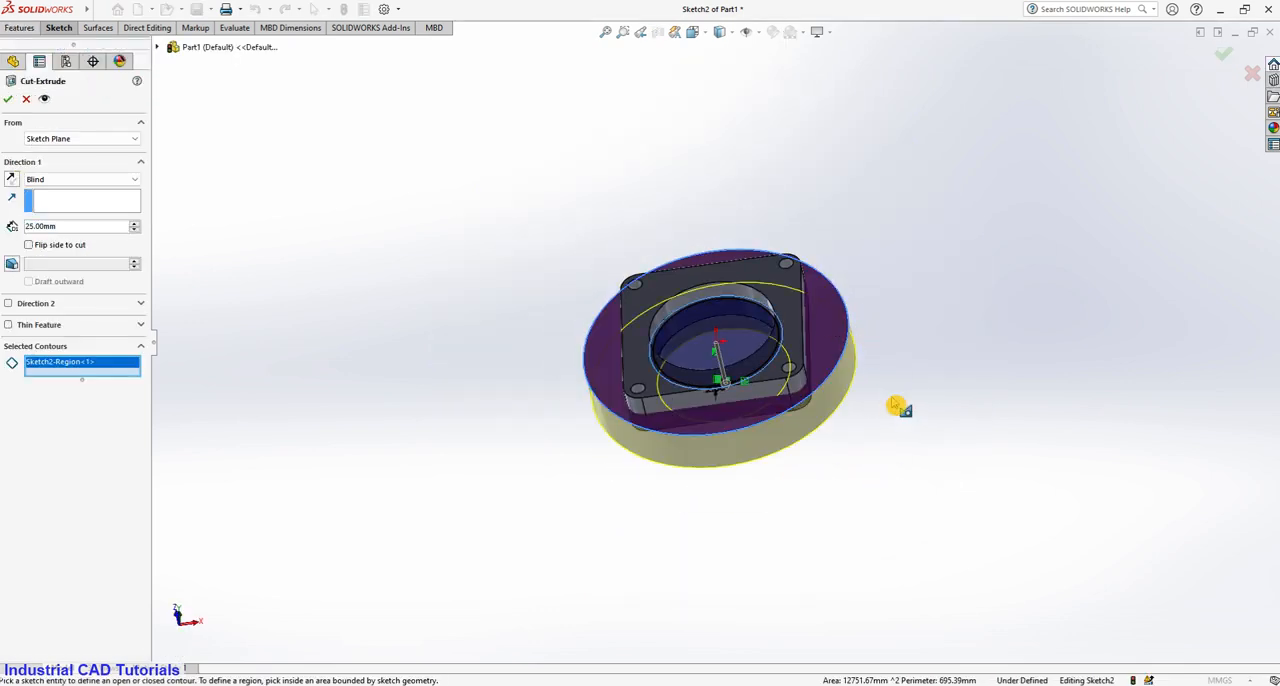
{"action": "middle_click_drag", "start_coordinate": [893, 403], "coordinate": [911, 343]}
{"action": "scroll", "coordinate": [908, 345], "scroll_direction": "down", "scroll_amount": 2}
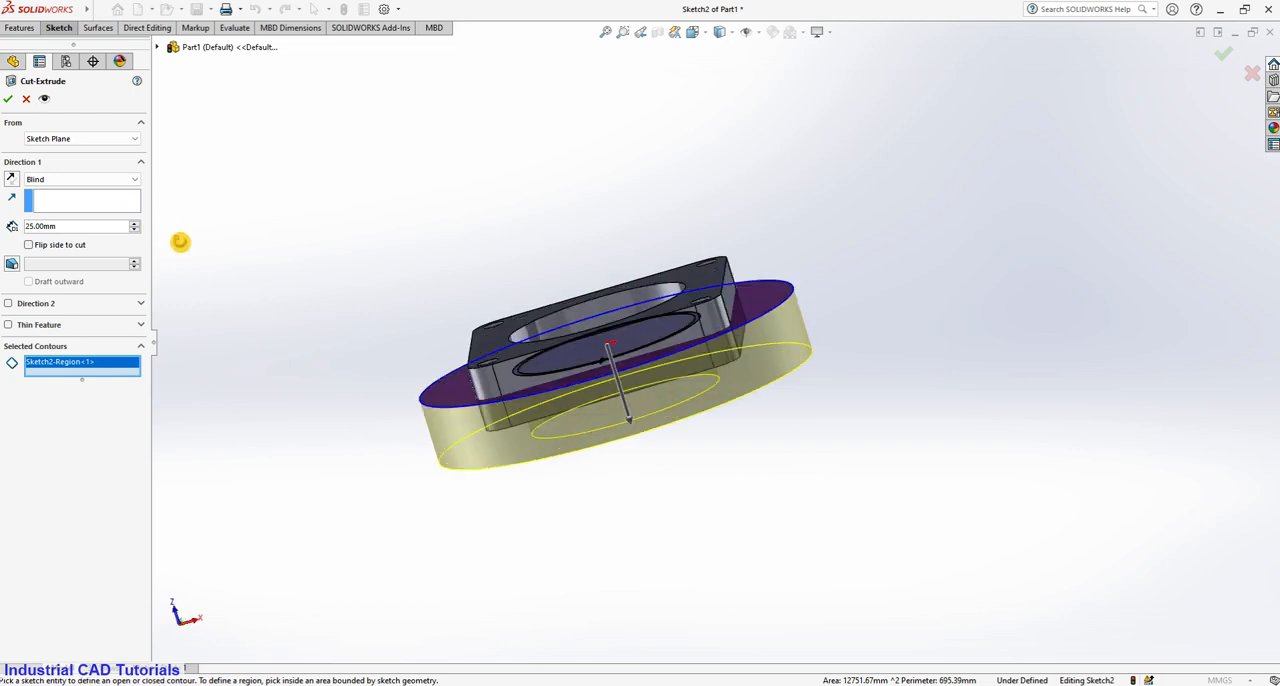
{"action": "left_click", "coordinate": [134, 179]}
{"action": "left_click", "coordinate": [90, 261]}
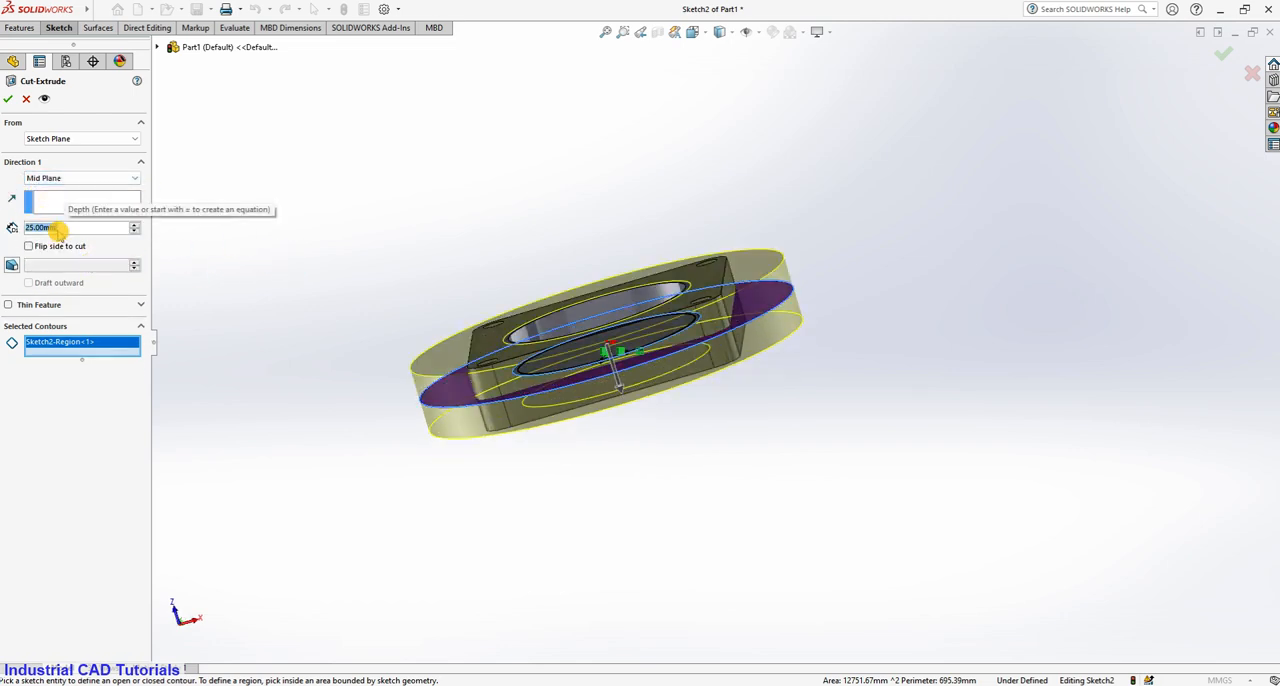
{"action": "type", "text": "17"}
{"action": "key", "text": "Return"}
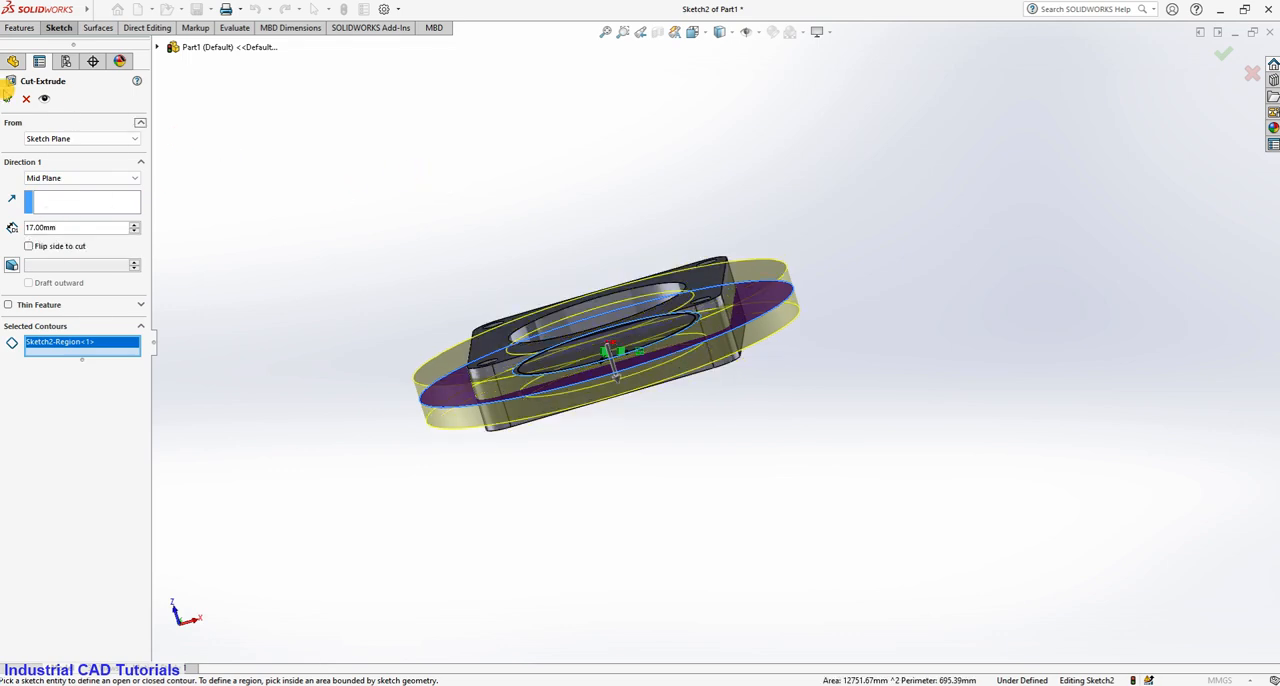
{"action": "left_click", "coordinate": [8, 99]}
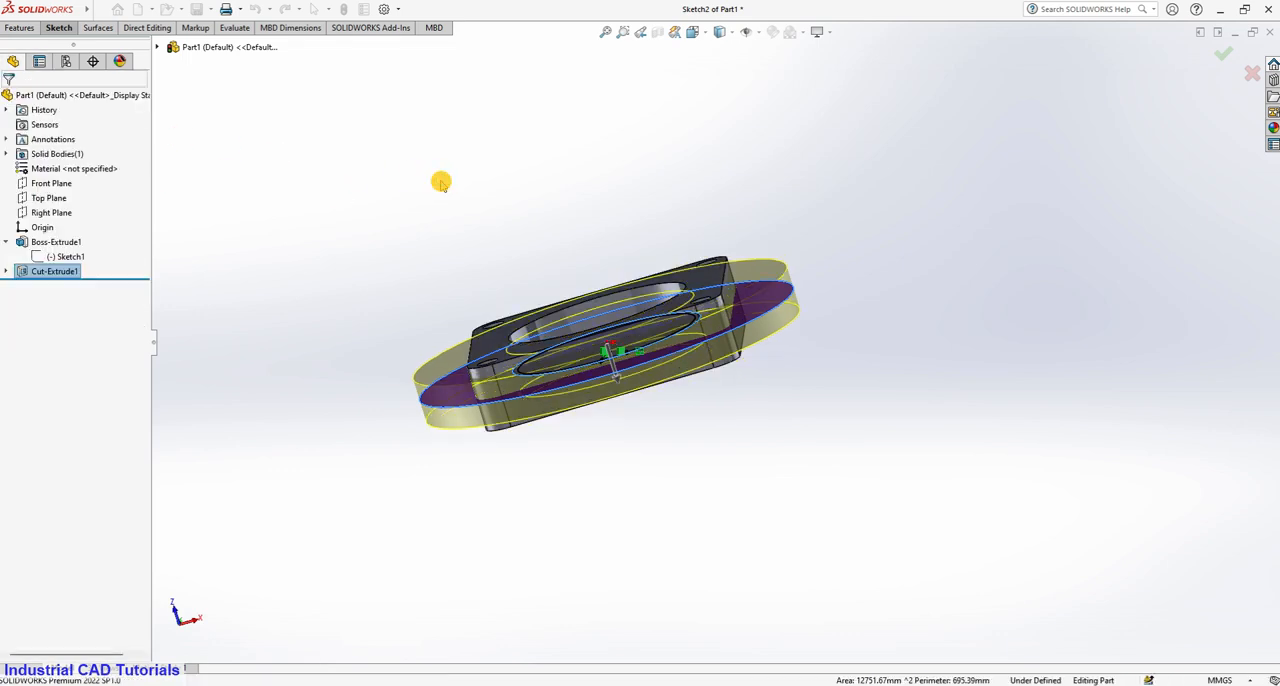
Save the part to the Desktop as Part1.SLDPRT.
{"action": "middle_click_drag", "start_coordinate": [670, 266], "coordinate": [755, 421]}
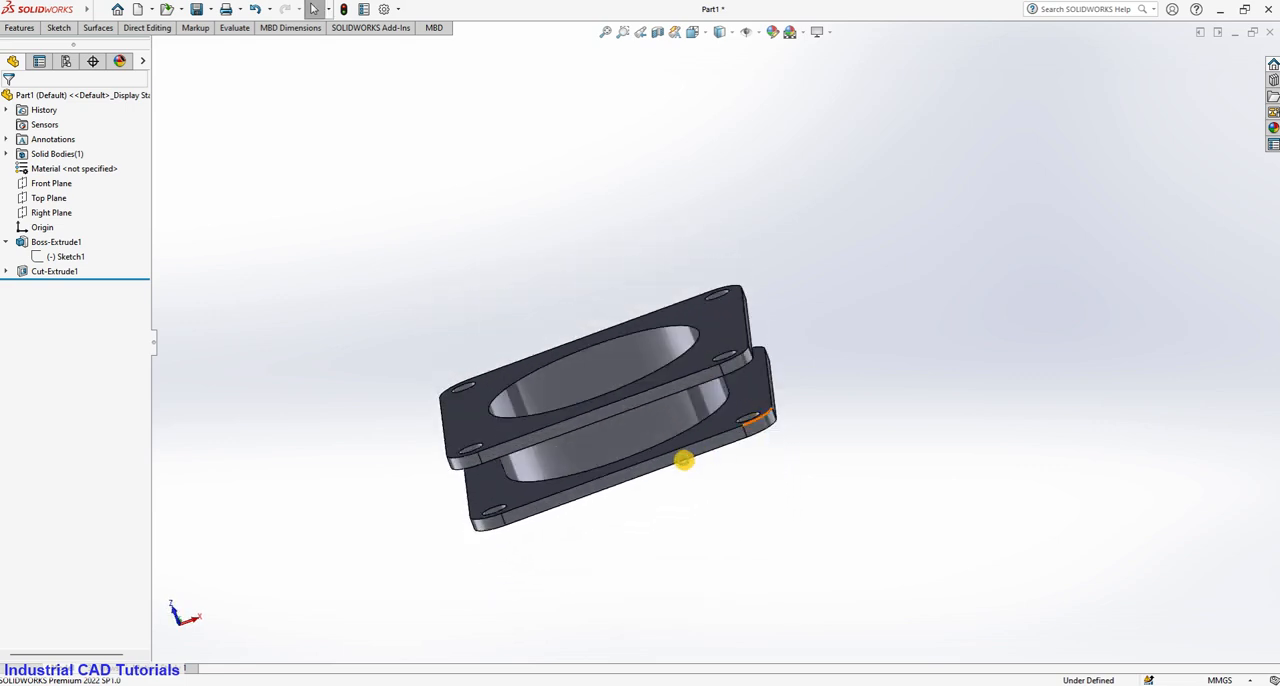
{"action": "key", "text": "ctrl+s"}
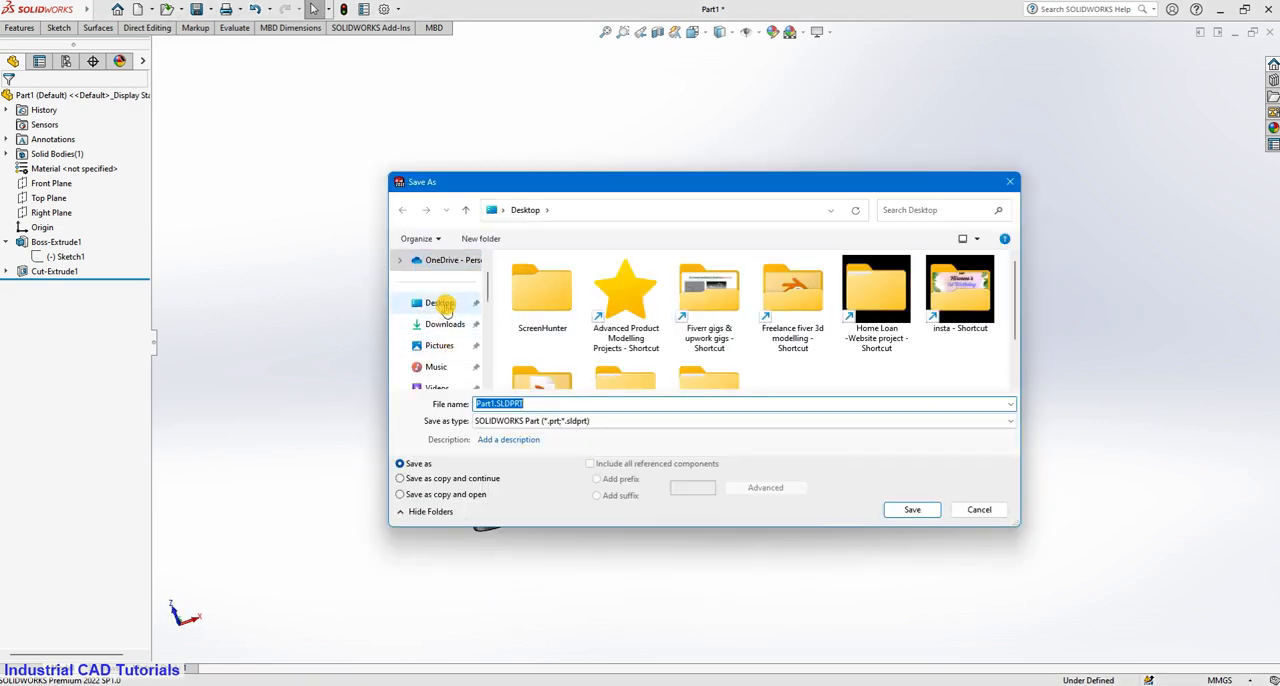
{"action": "left_click", "coordinate": [905, 510]}
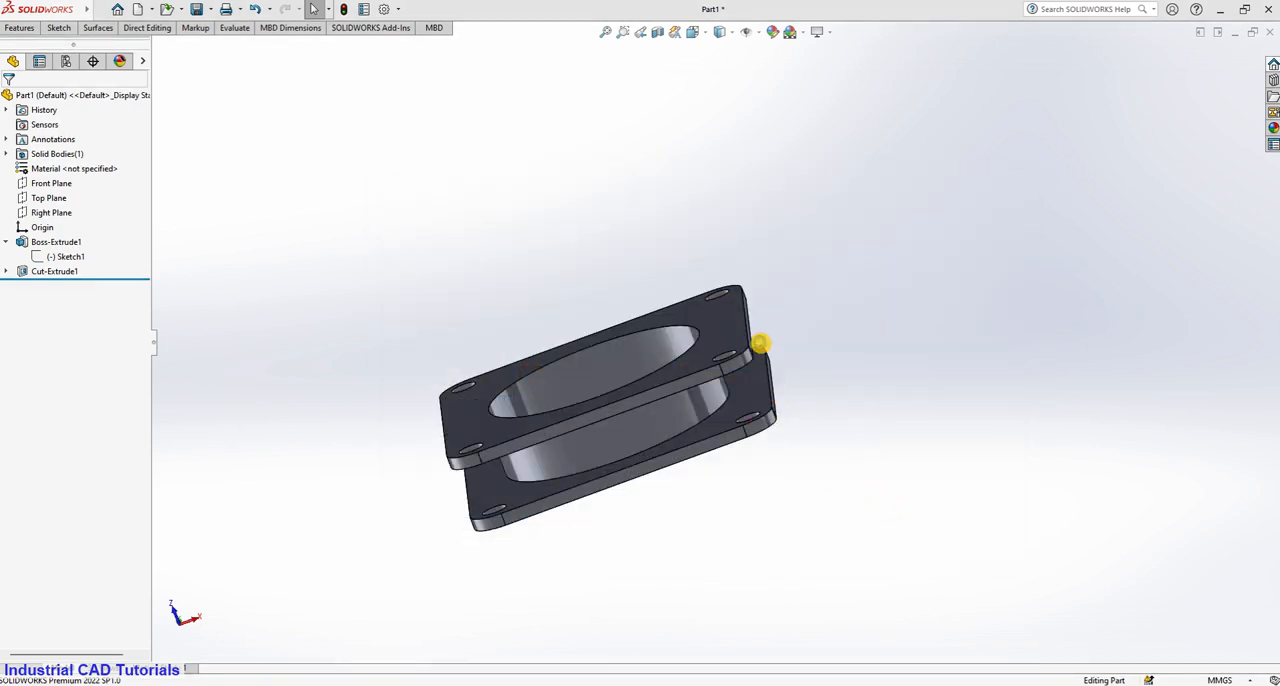
Start a new sketch on the outer face of the upper flange plate.
{"action": "scroll", "coordinate": [760, 343], "scroll_direction": "down", "scroll_amount": 4}
{"action": "scroll", "coordinate": [755, 287], "scroll_direction": "up", "scroll_amount": 4}
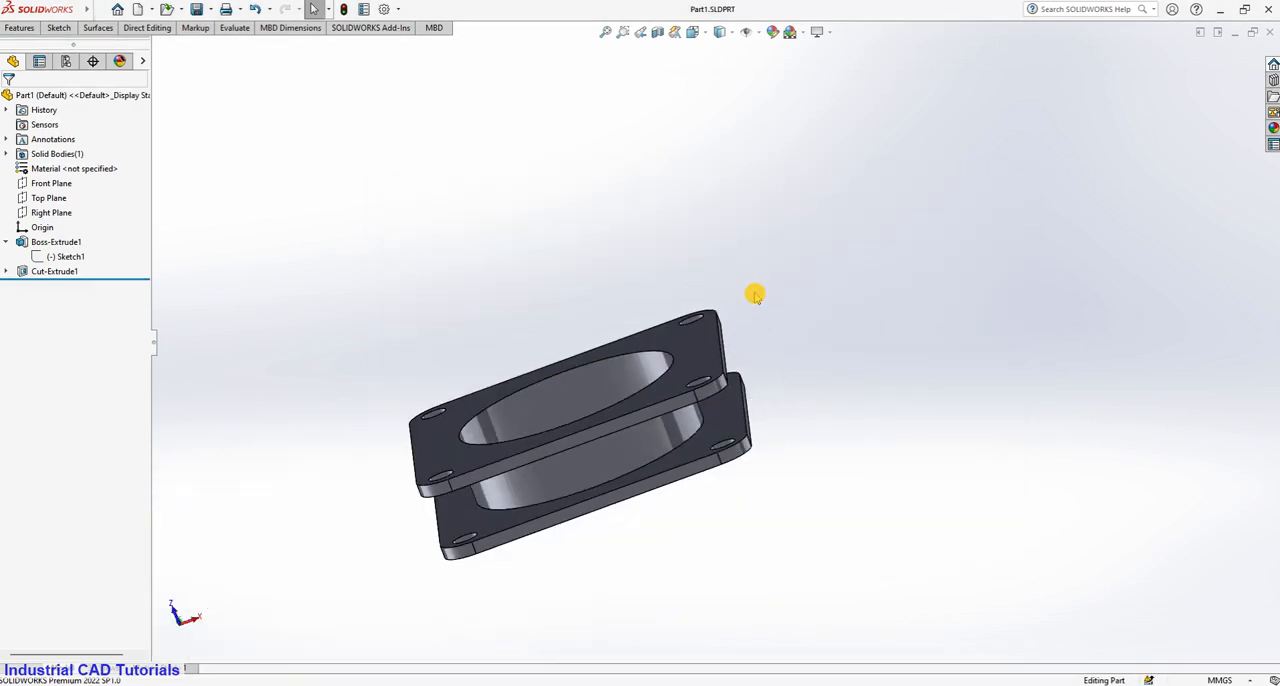
{"action": "middle_click_drag", "start_coordinate": [757, 297], "coordinate": [797, 340]}
{"action": "scroll", "coordinate": [797, 340], "scroll_direction": "up", "scroll_amount": 1}
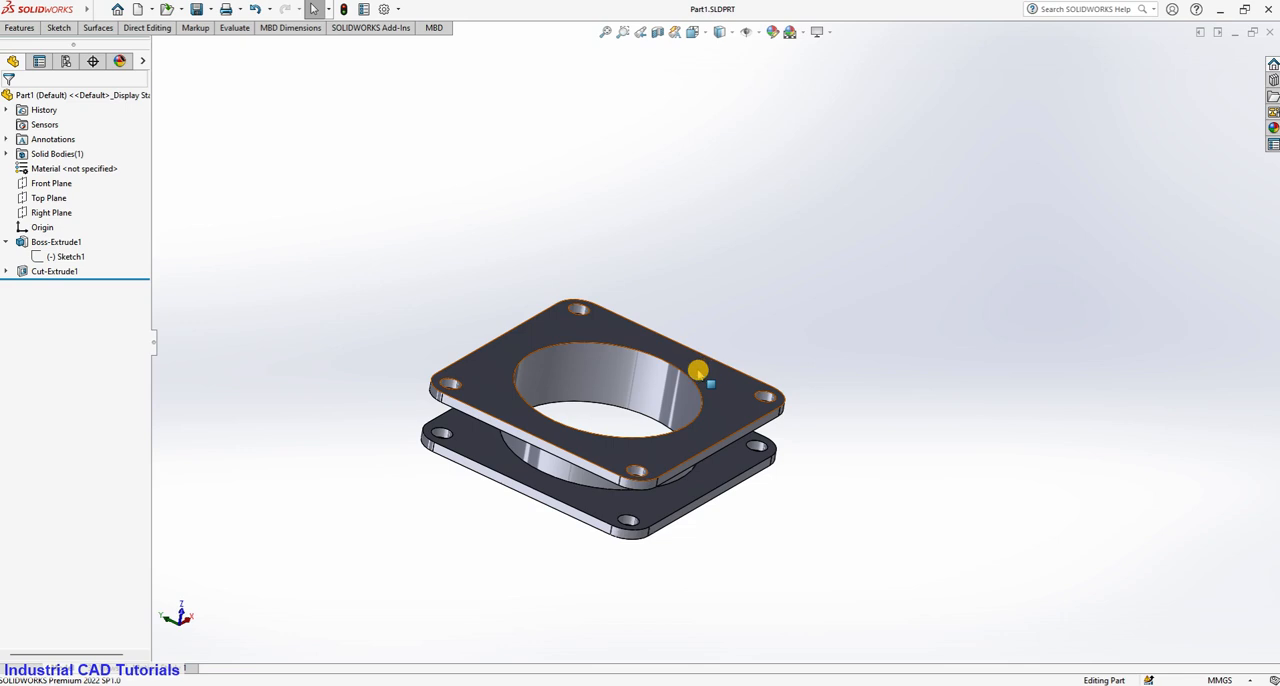
{"action": "left_click", "coordinate": [698, 372]}
{"action": "left_click", "coordinate": [756, 330]}
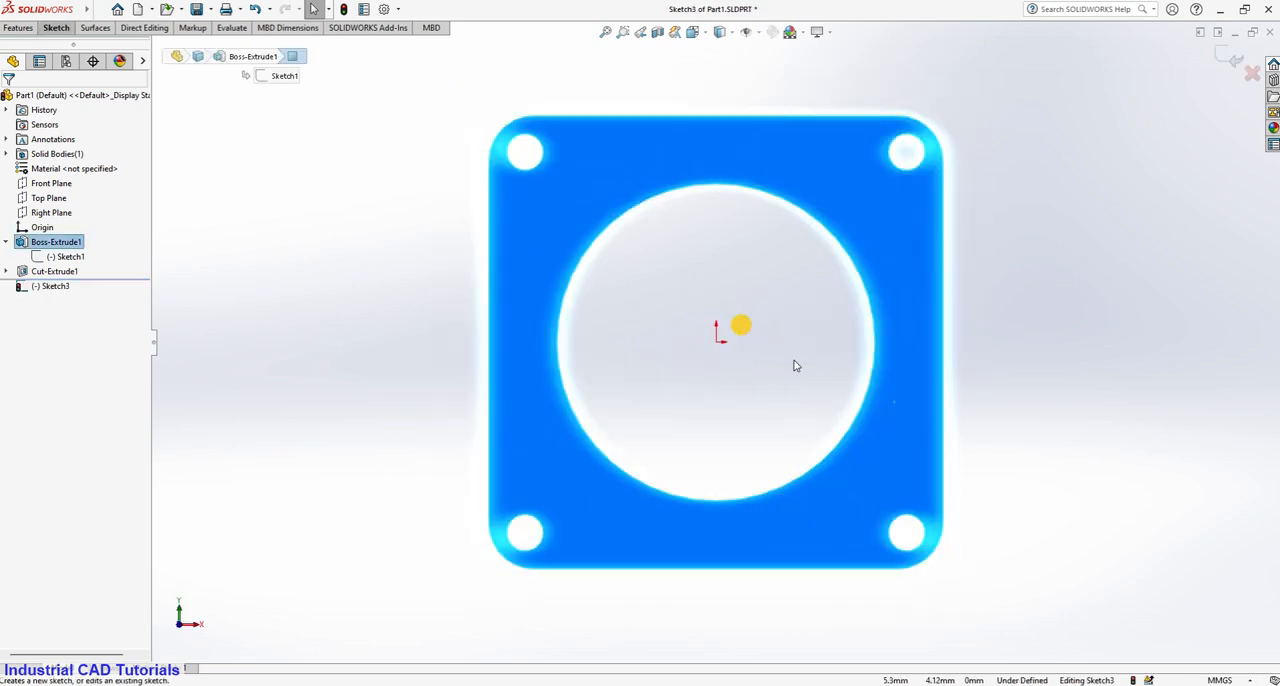
Convert the 70 mm bore edge on the flange face into a sketch circle with Convert Entities.
{"action": "scroll", "coordinate": [1040, 410], "scroll_direction": "down", "scroll_amount": 2}
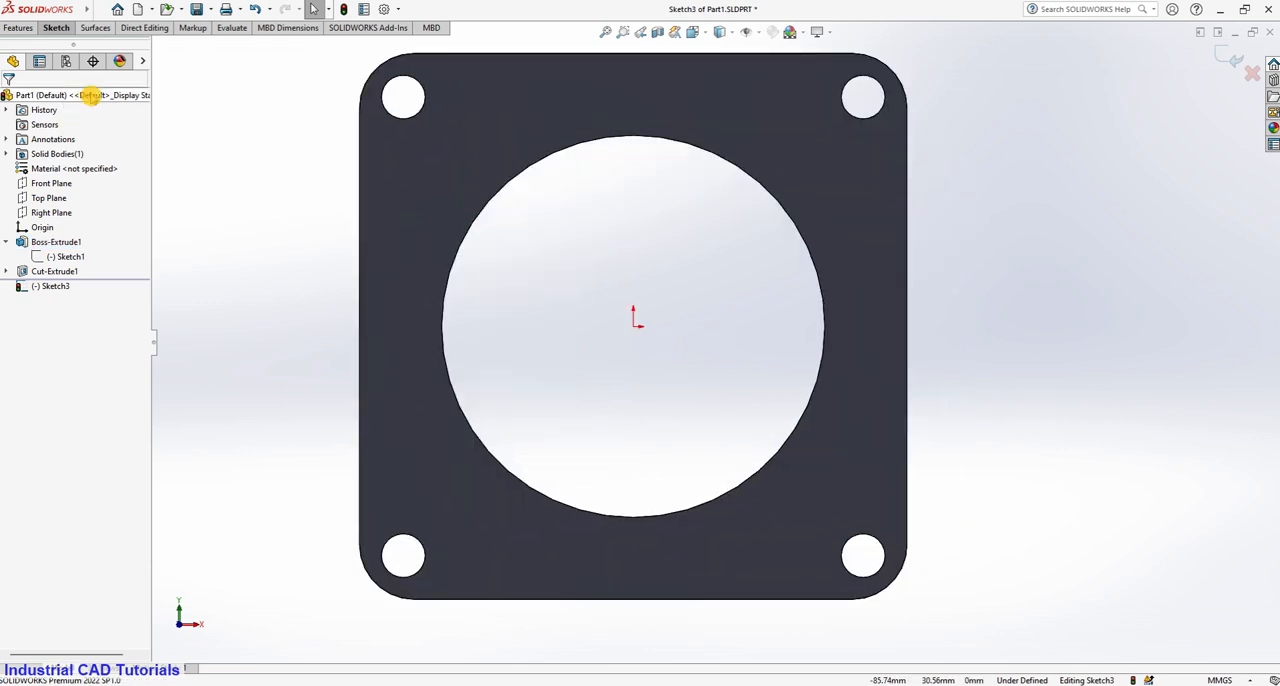
{"action": "left_click", "coordinate": [58, 29]}
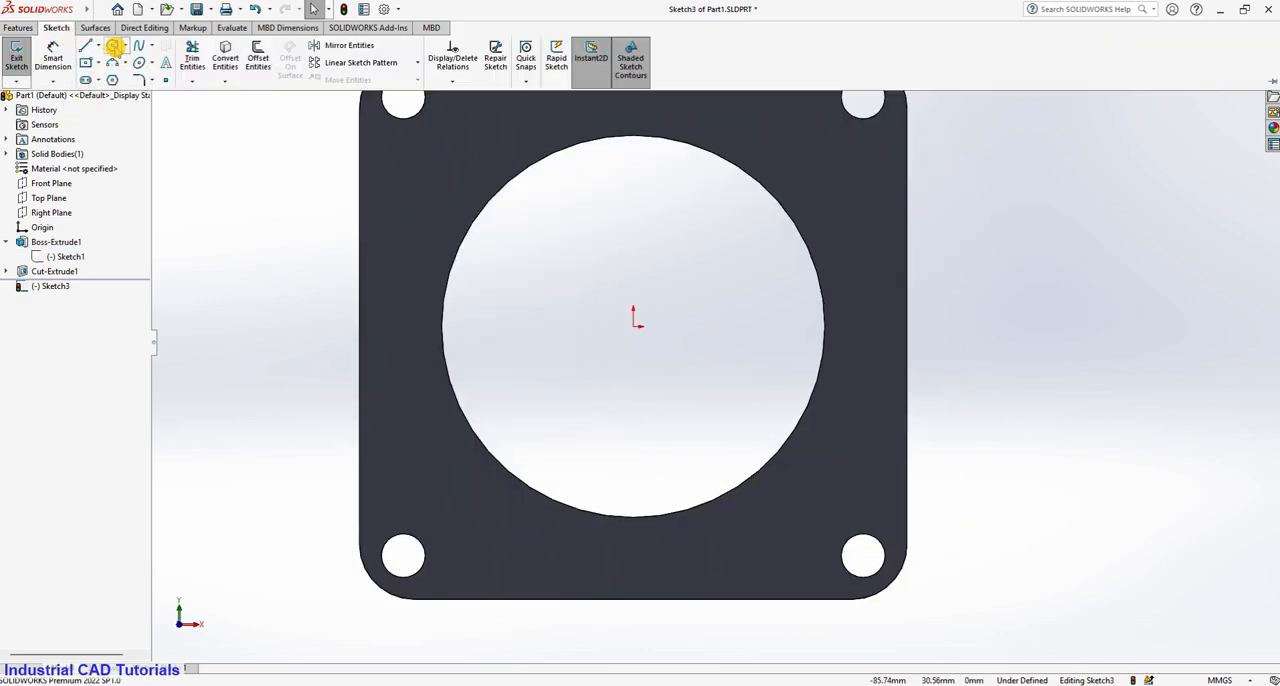
{"action": "scroll", "coordinate": [523, 294], "scroll_direction": "up", "scroll_amount": 2}
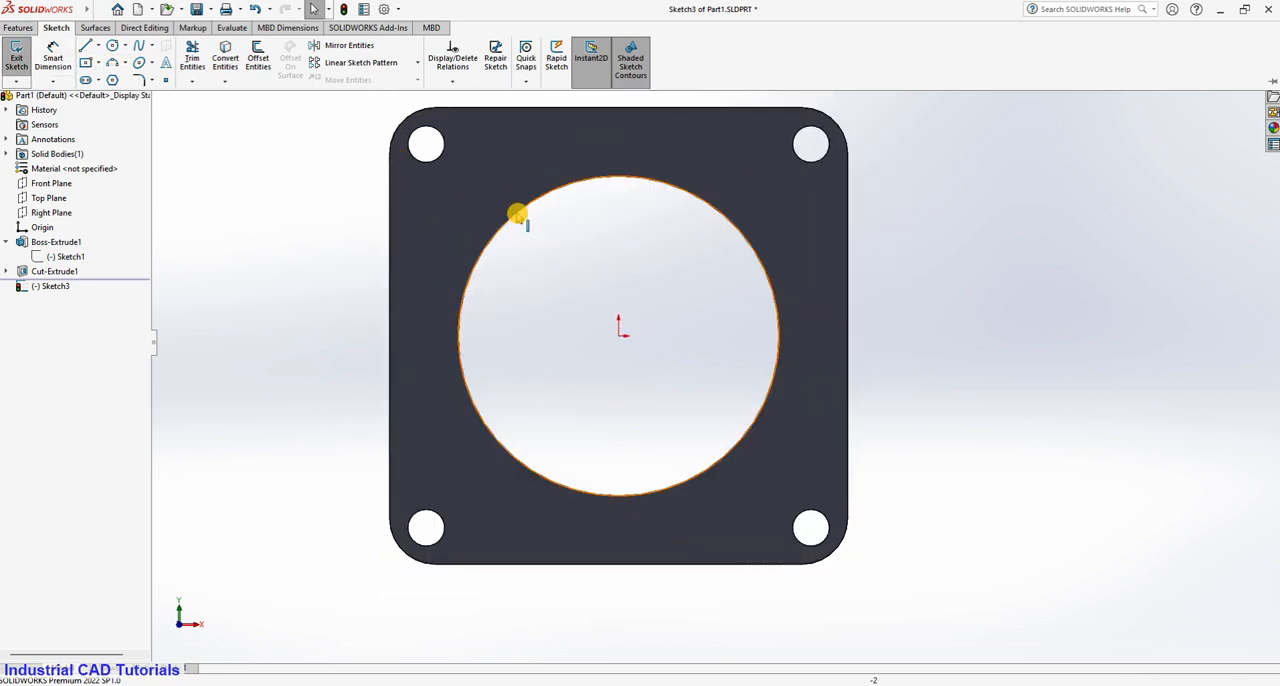
{"action": "left_click", "coordinate": [517, 215]}
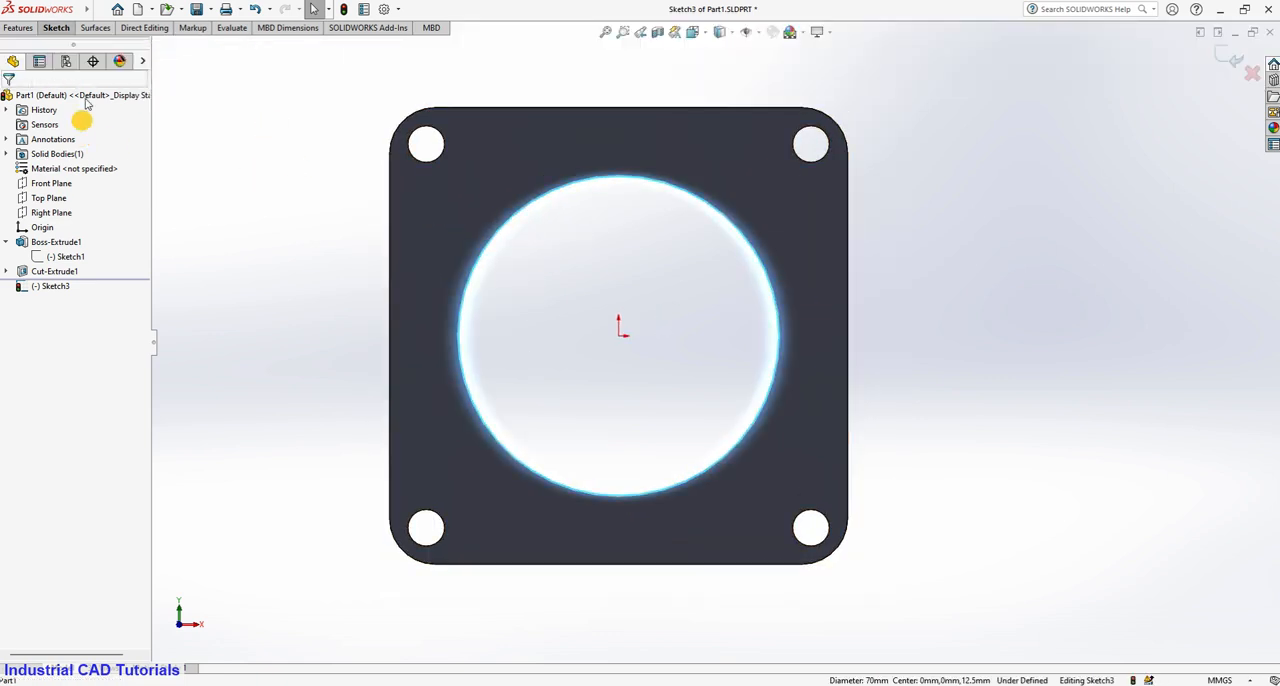
{"action": "left_click", "coordinate": [56, 27]}
{"action": "left_click", "coordinate": [226, 58]}
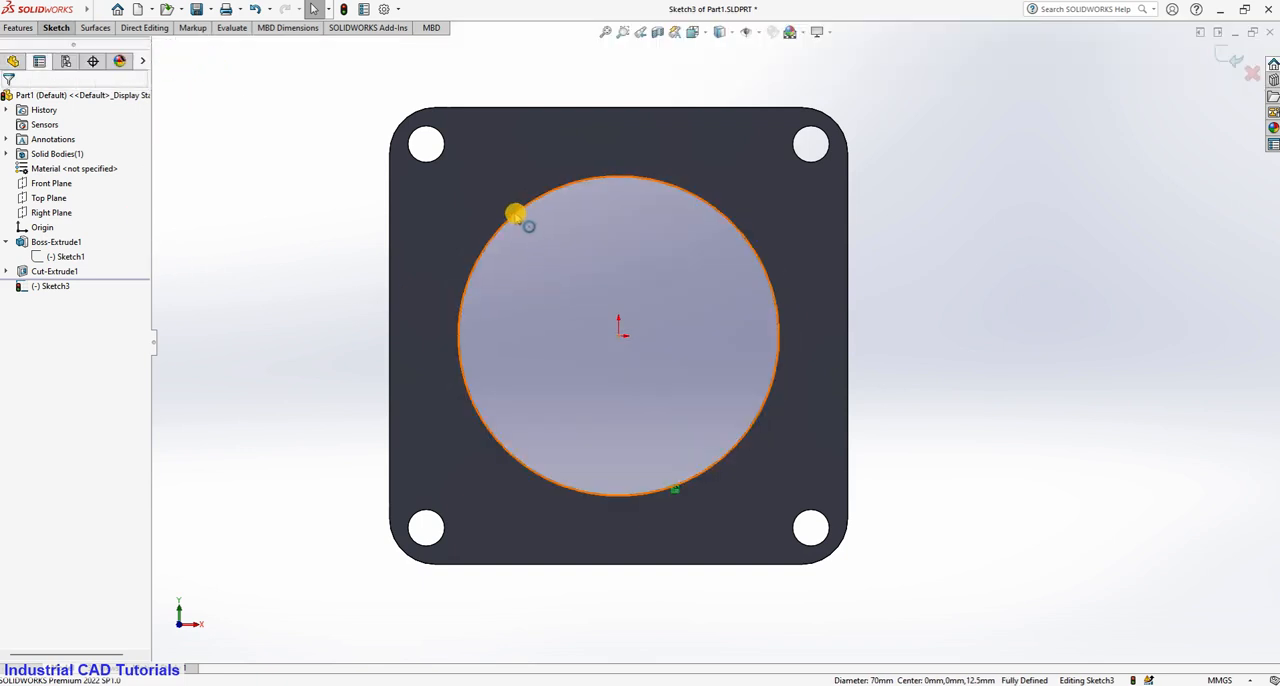
{"action": "left_click", "coordinate": [517, 215]}
{"action": "left_click", "coordinate": [8, 100]}
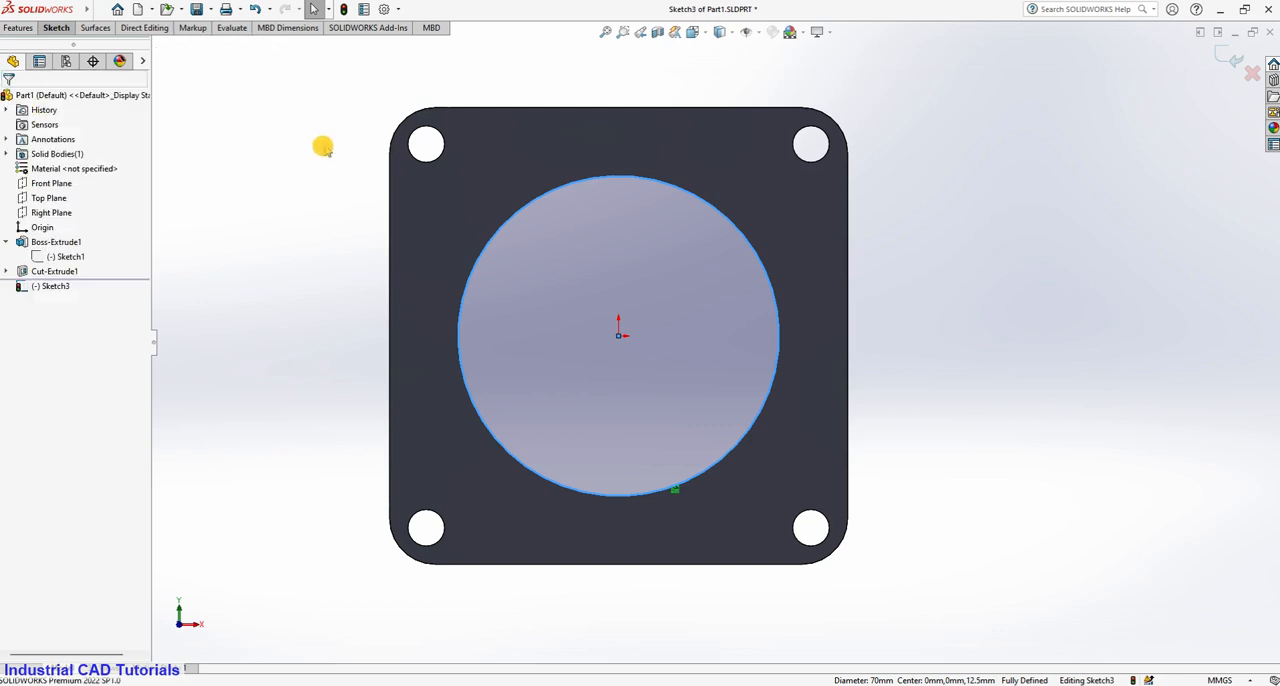
{"action": "left_click", "coordinate": [282, 145]}
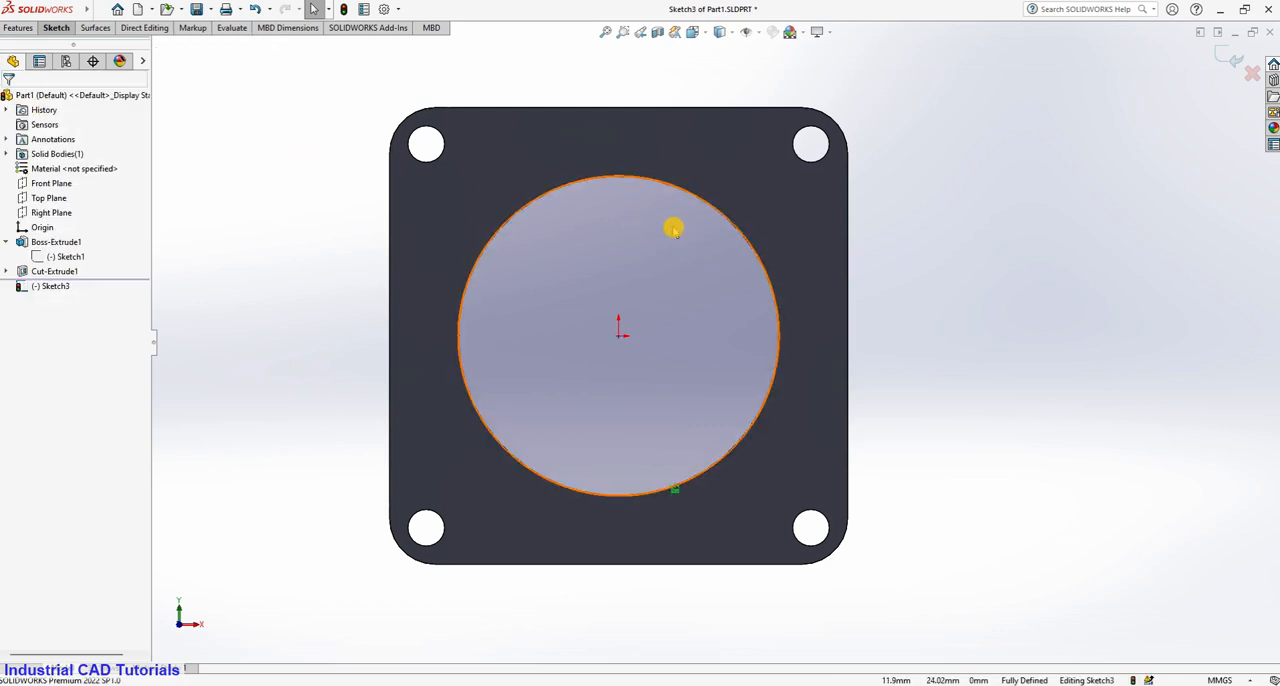
Draw a diagonal centerline at 135° from the origin through the upper-left corner hole to the plate's rounded corner.
{"action": "left_click", "coordinate": [56, 27]}
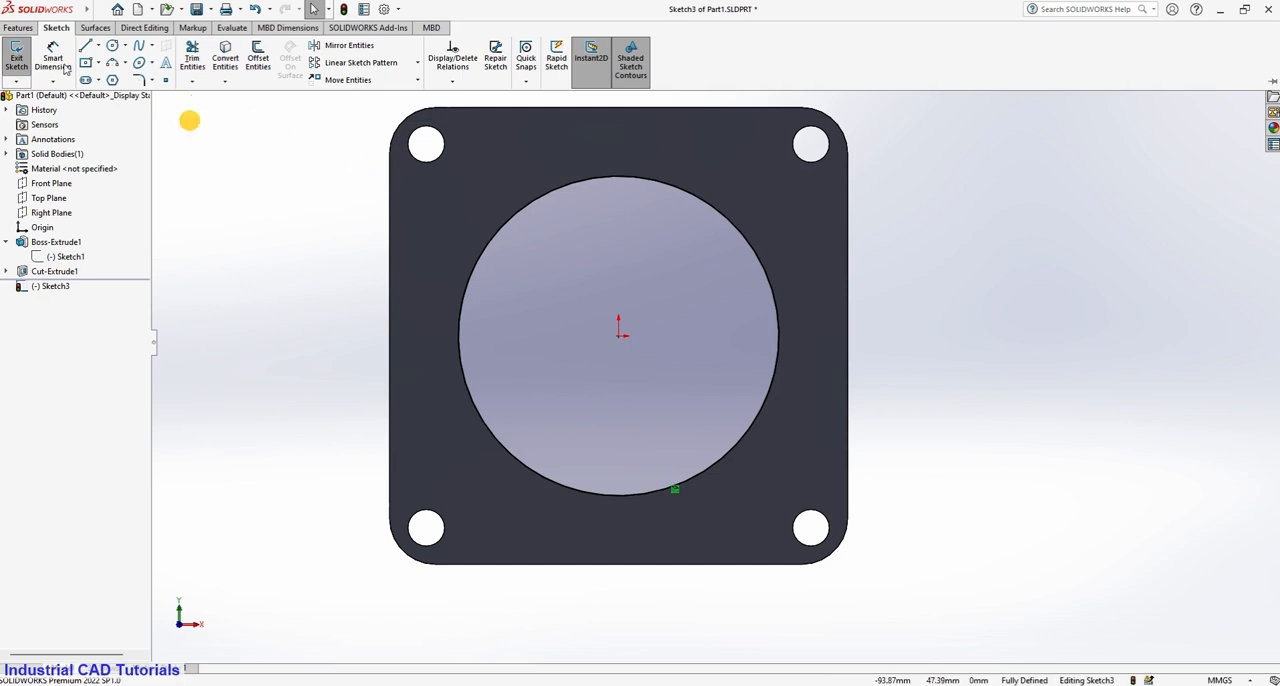
{"action": "left_click", "coordinate": [100, 47]}
{"action": "left_click", "coordinate": [118, 80]}
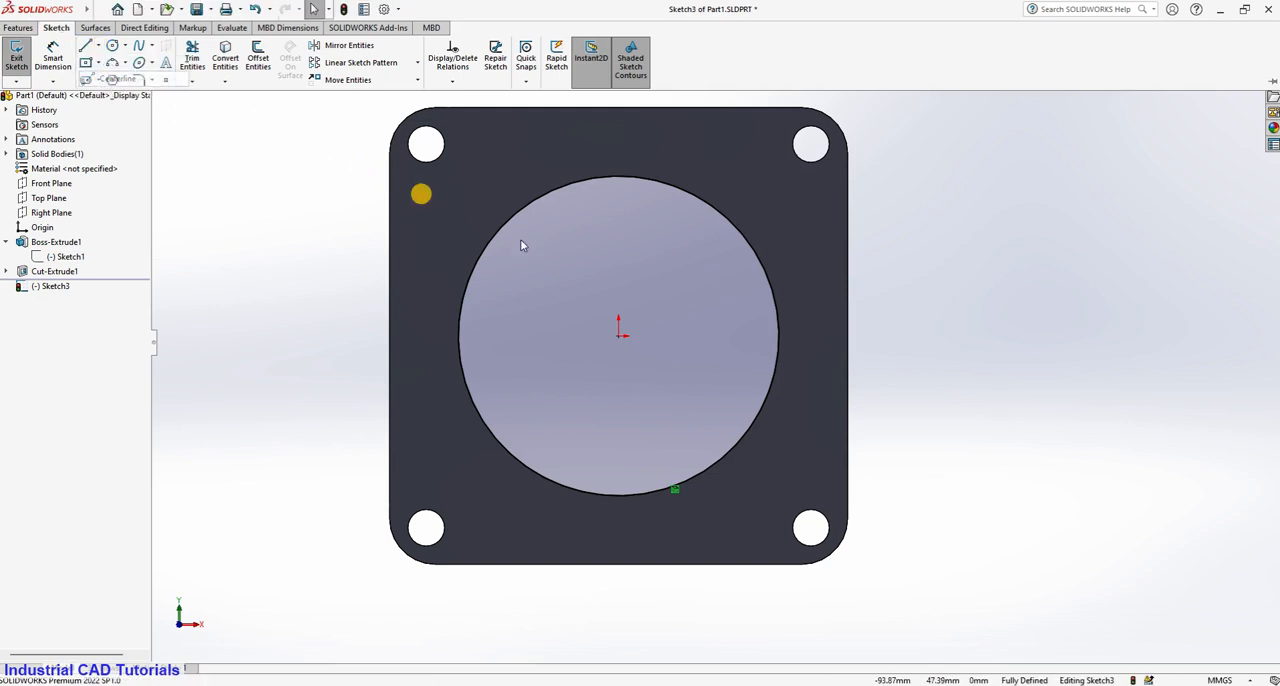
{"action": "left_click", "coordinate": [619, 336]}
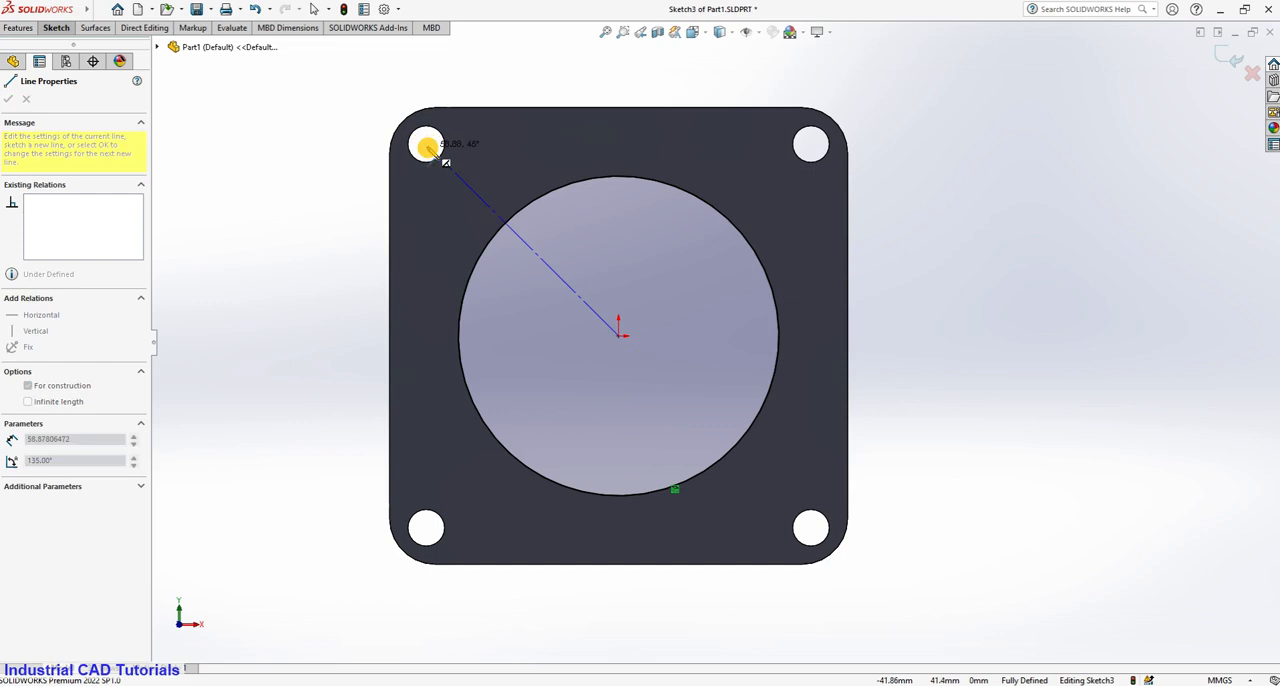
{"action": "left_click", "coordinate": [401, 118]}
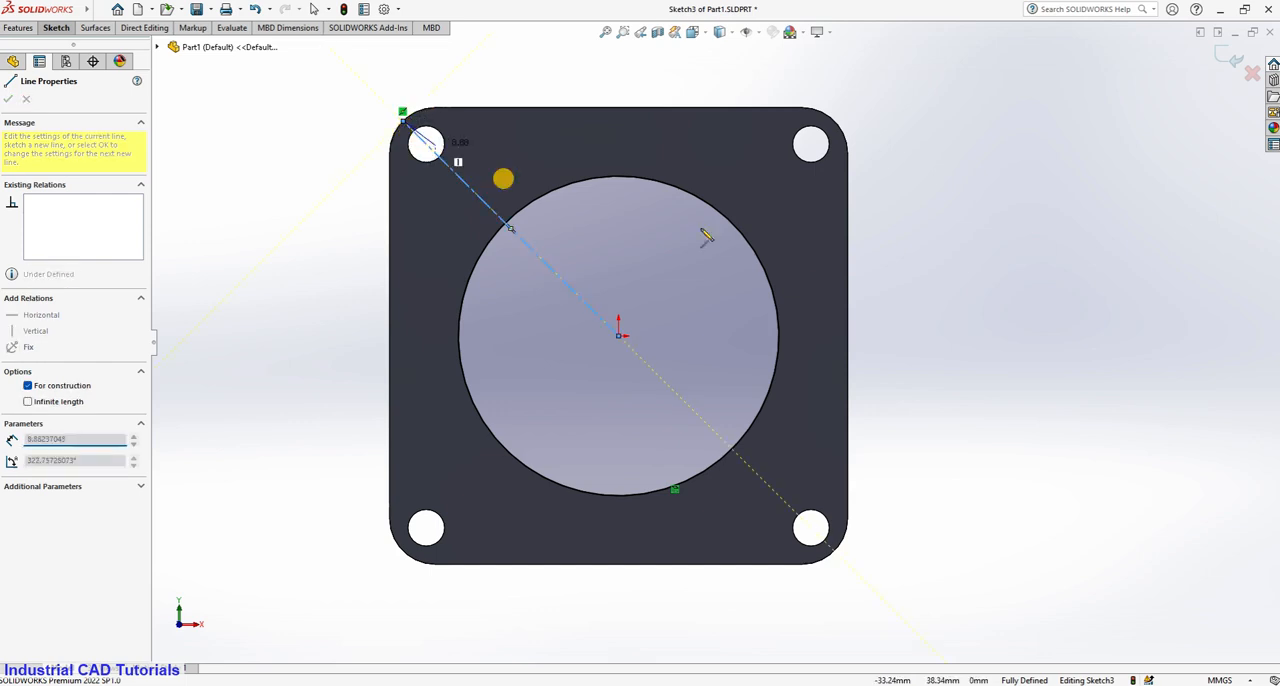
{"action": "key", "text": "Escape"}
{"action": "key", "text": "Escape"}
{"action": "left_click", "coordinate": [55, 28]}
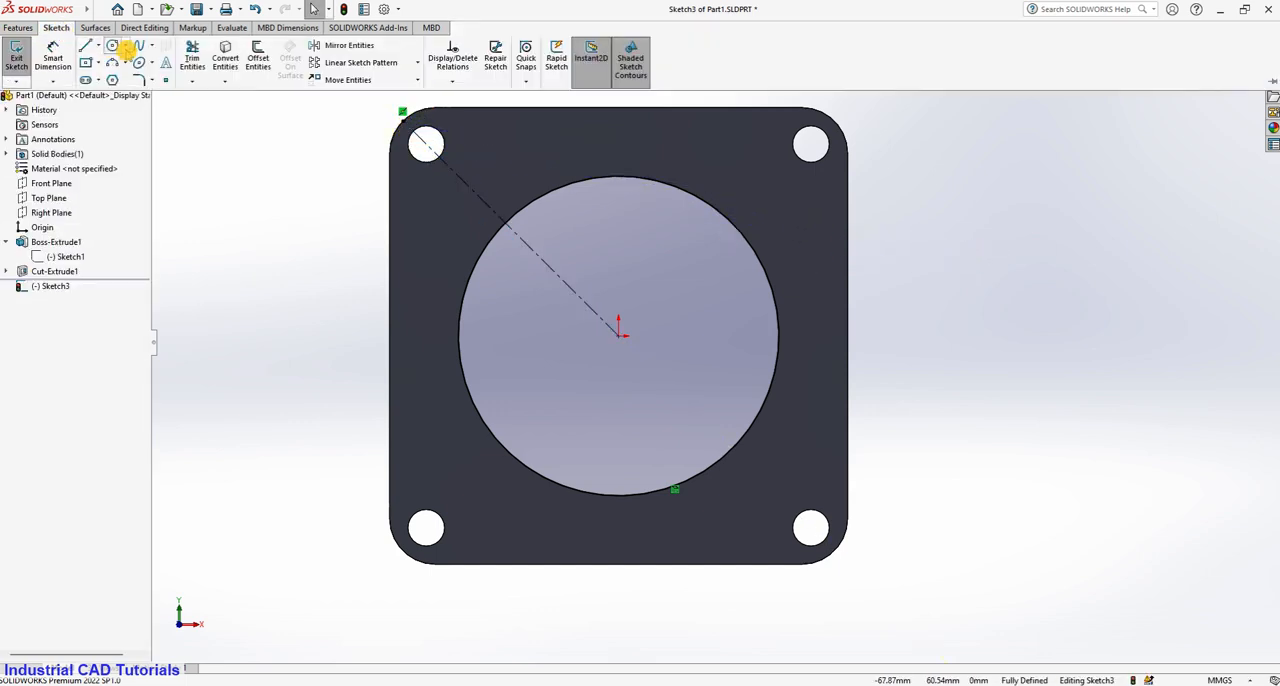
{"action": "left_click", "coordinate": [125, 64]}
{"action": "left_click", "coordinate": [131, 108]}
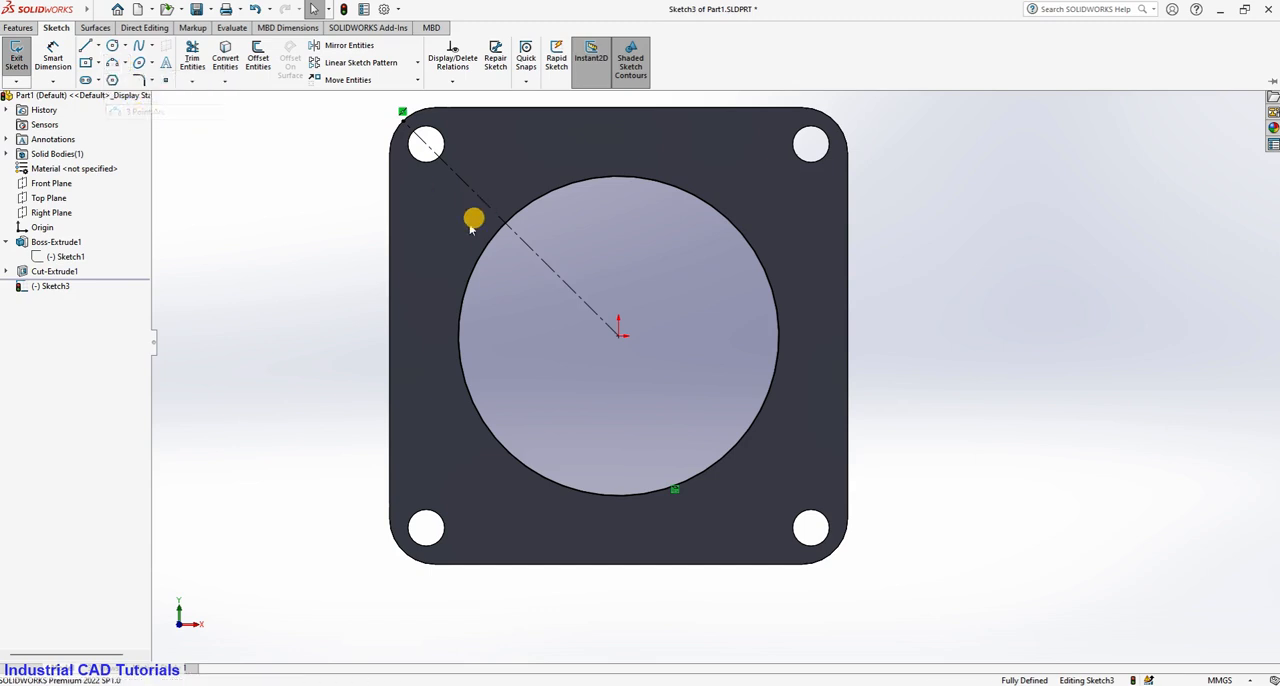
{"action": "left_click", "coordinate": [487, 248]}
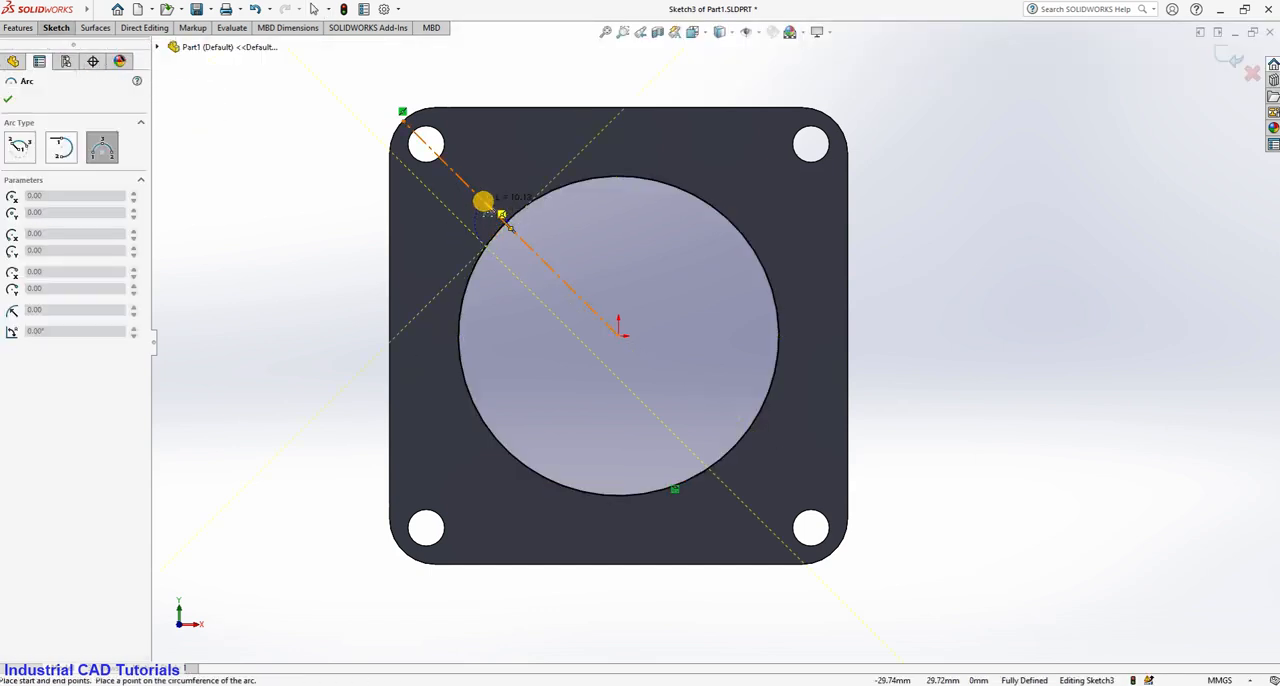
{"action": "left_click", "coordinate": [482, 203]}
{"action": "key", "text": "Escape"}
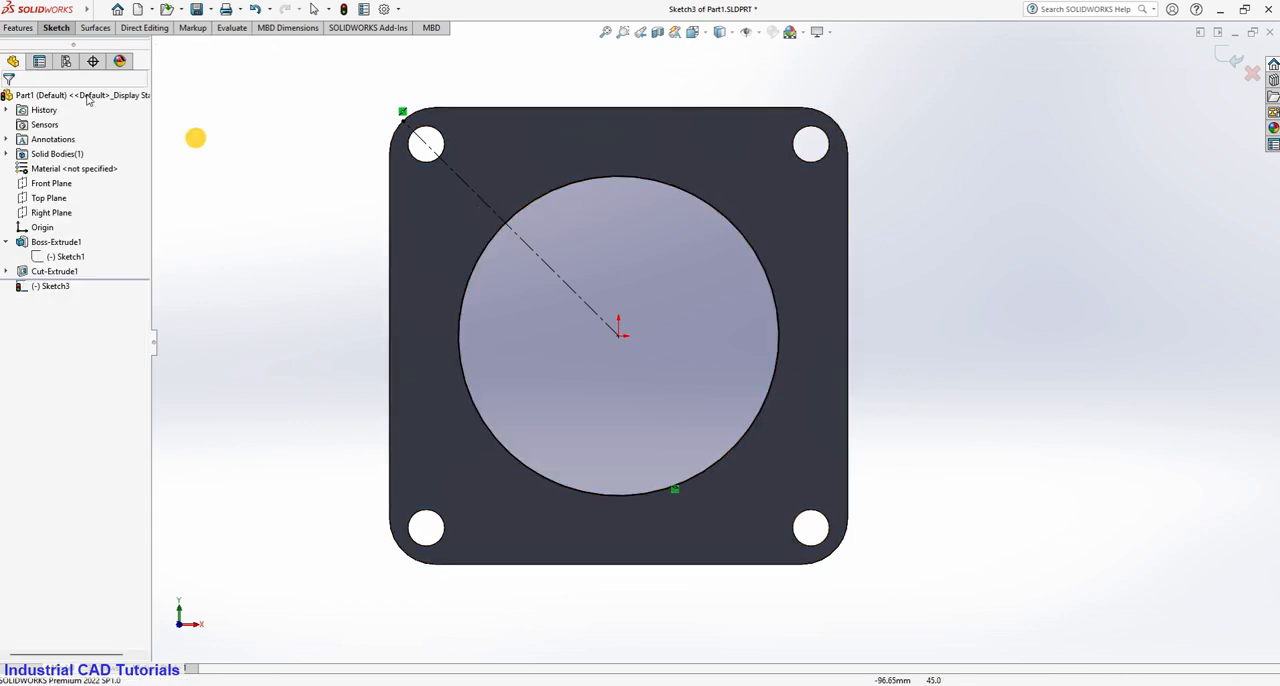
Sketch a 3-point arc of about 7 mm radius bulging outward from the bore circle, with its ends on either side of the diagonal centerline.
{"action": "left_click", "coordinate": [57, 28]}
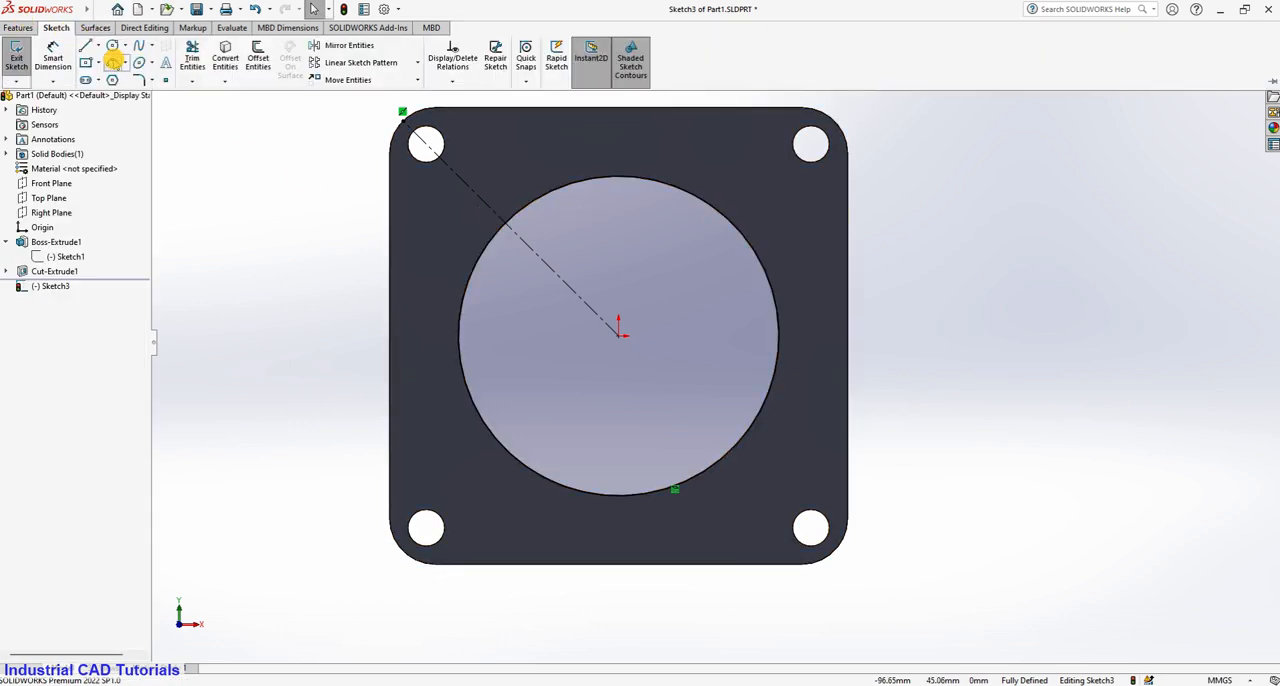
{"action": "left_click", "coordinate": [113, 62]}
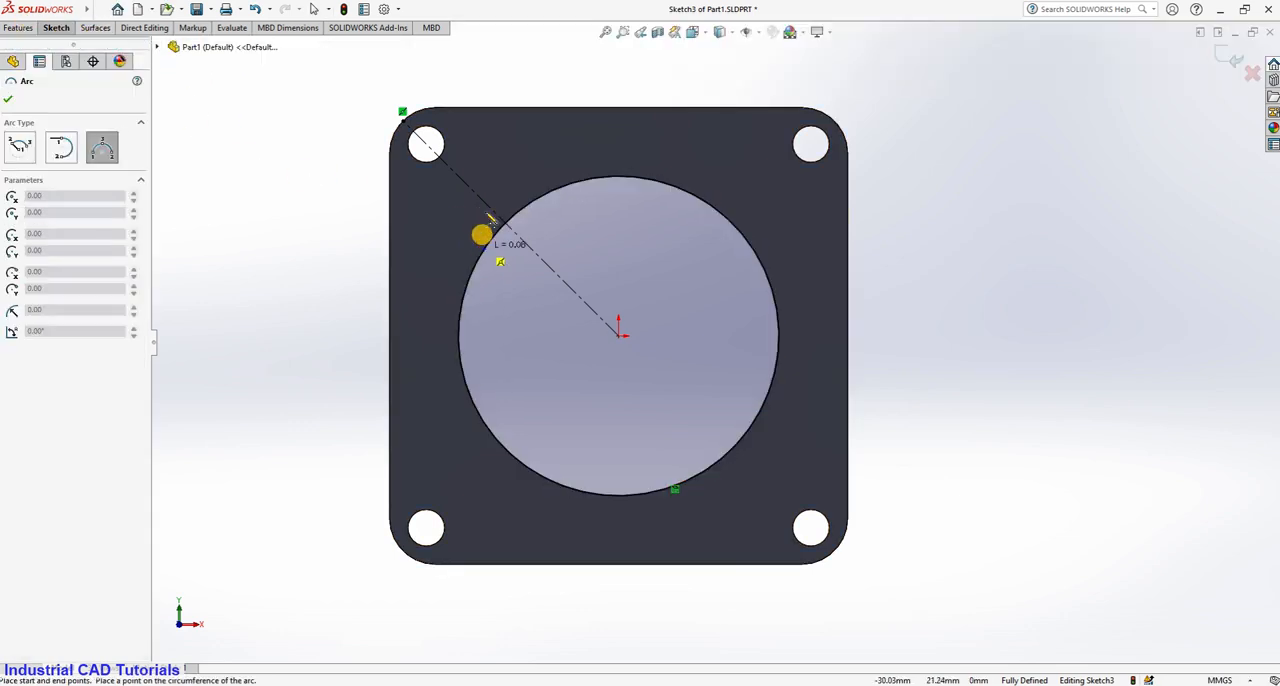
{"action": "mouse_move", "coordinate": [483, 232]}
{"action": "left_mouse_down"}
{"action": "mouse_move", "coordinate": [503, 199]}
{"action": "mouse_move", "coordinate": [528, 206]}
{"action": "mouse_move", "coordinate": [503, 191]}
{"action": "left_mouse_up"}
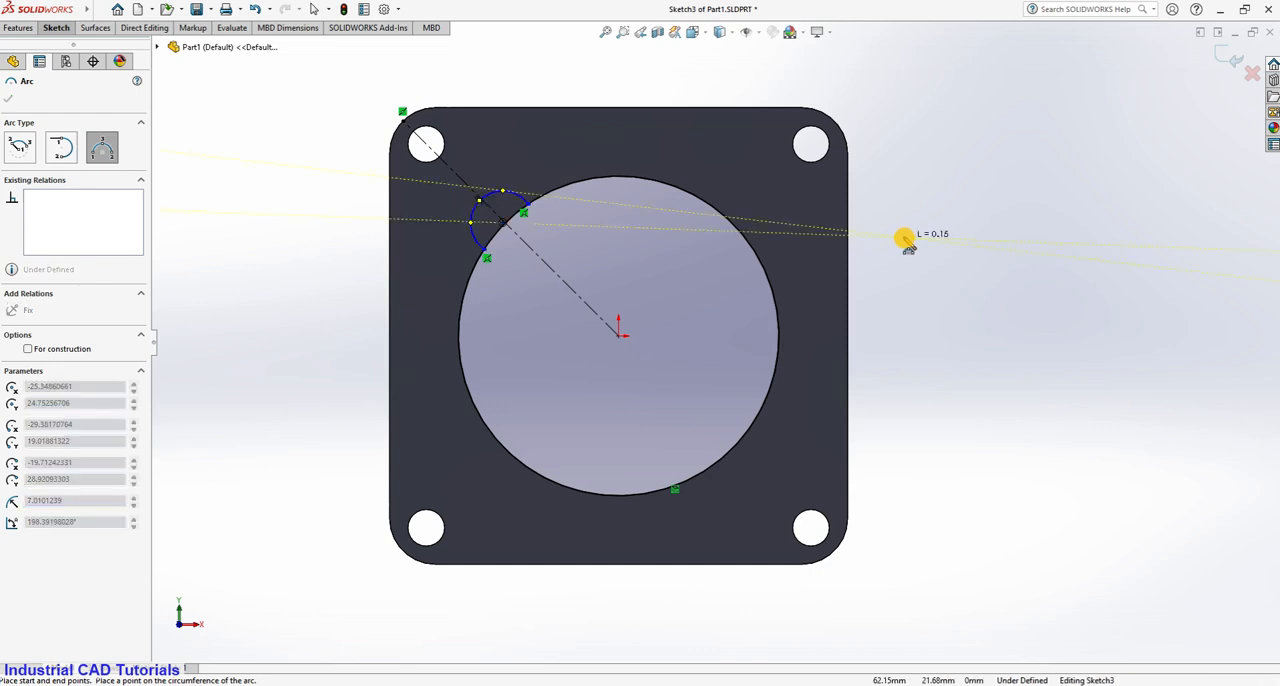
{"action": "scroll", "coordinate": [906, 243], "scroll_direction": "down", "scroll_amount": 3}
{"action": "key", "text": "Escape"}
Try making the small arc's center point coincident with the bore circle and undo the relation.
{"action": "scroll", "coordinate": [278, 229], "scroll_direction": "down", "scroll_amount": 3}
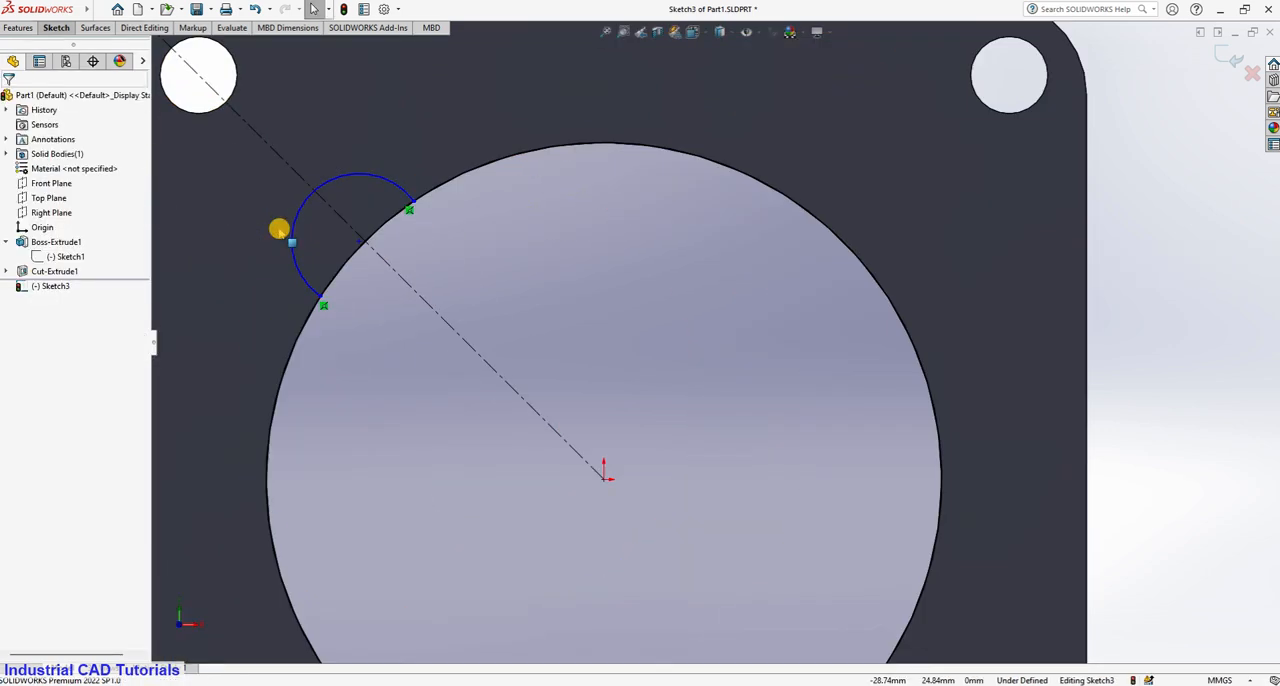
{"action": "left_click", "coordinate": [360, 244]}
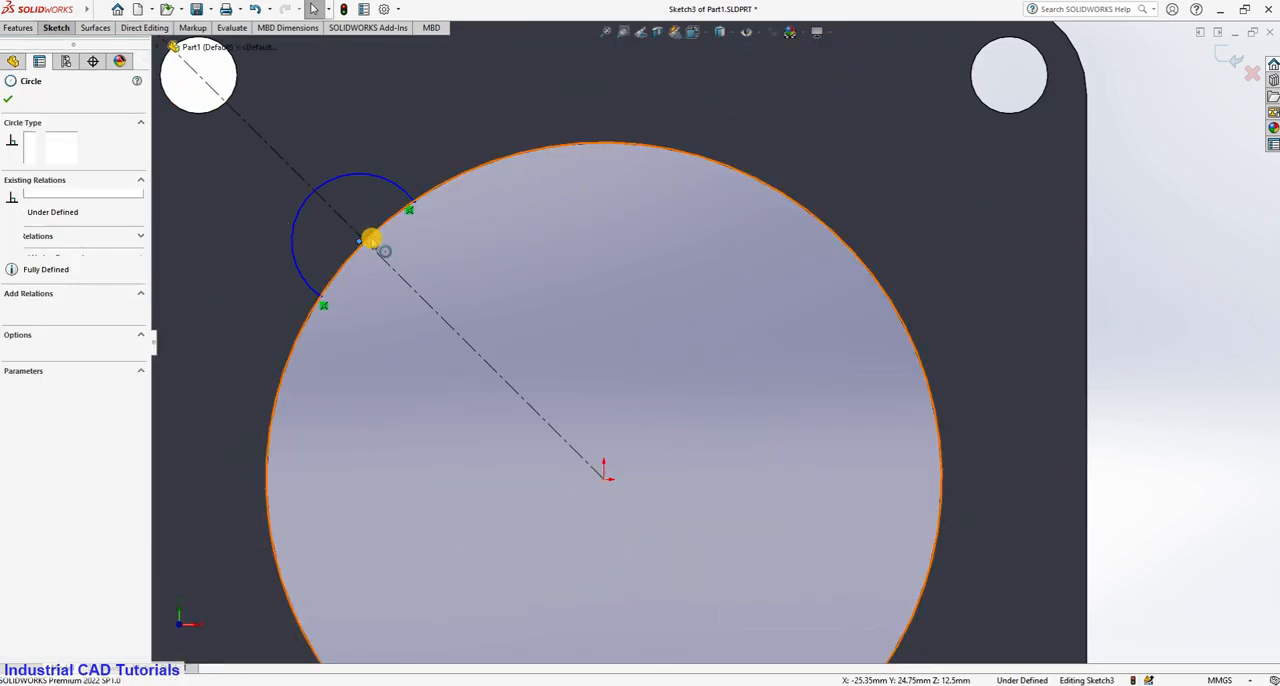
{"action": "left_click", "coordinate": [343, 268], "text": "ctrl"}
{"action": "left_click", "coordinate": [24, 343]}
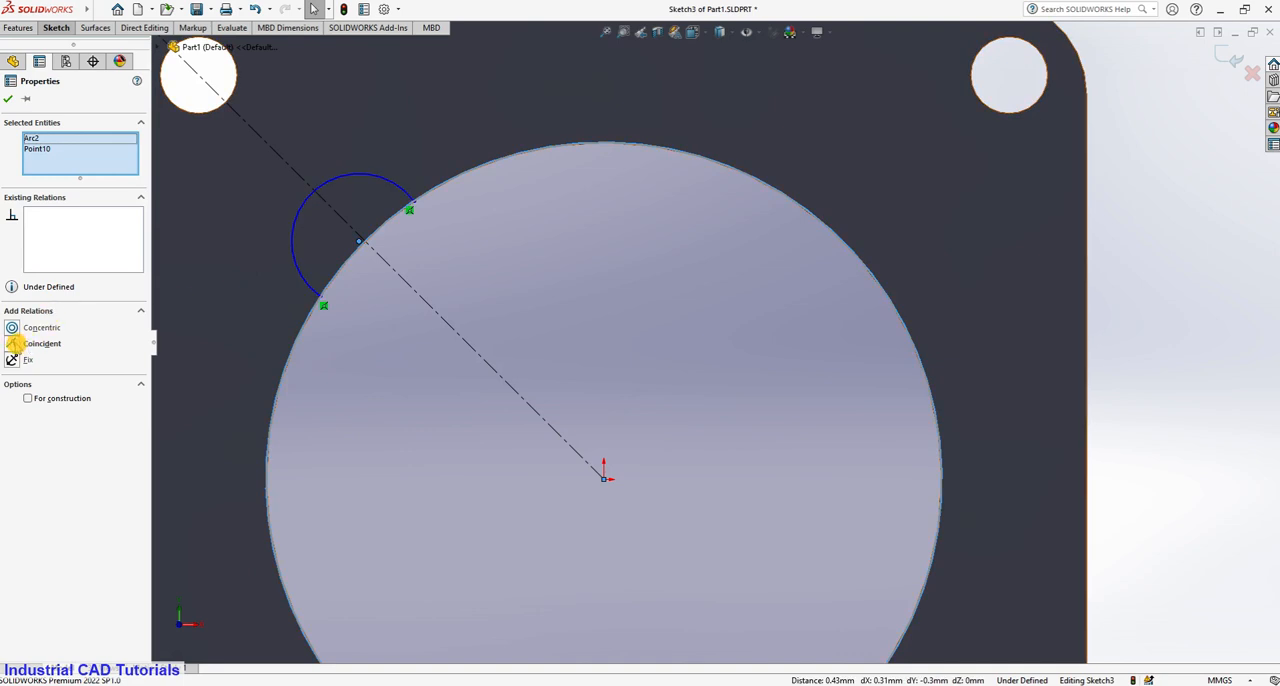
{"action": "key", "text": "ctrl+z"}
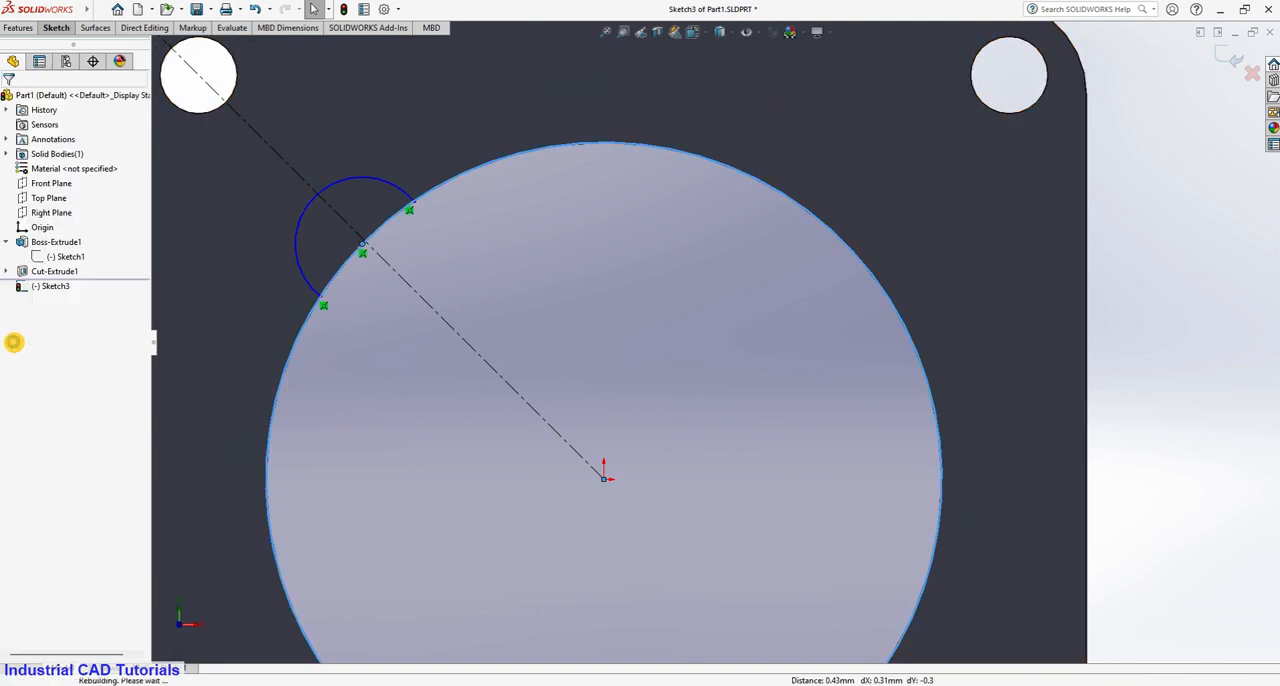
{"action": "scroll", "coordinate": [383, 260], "scroll_direction": "down", "scroll_amount": 2}
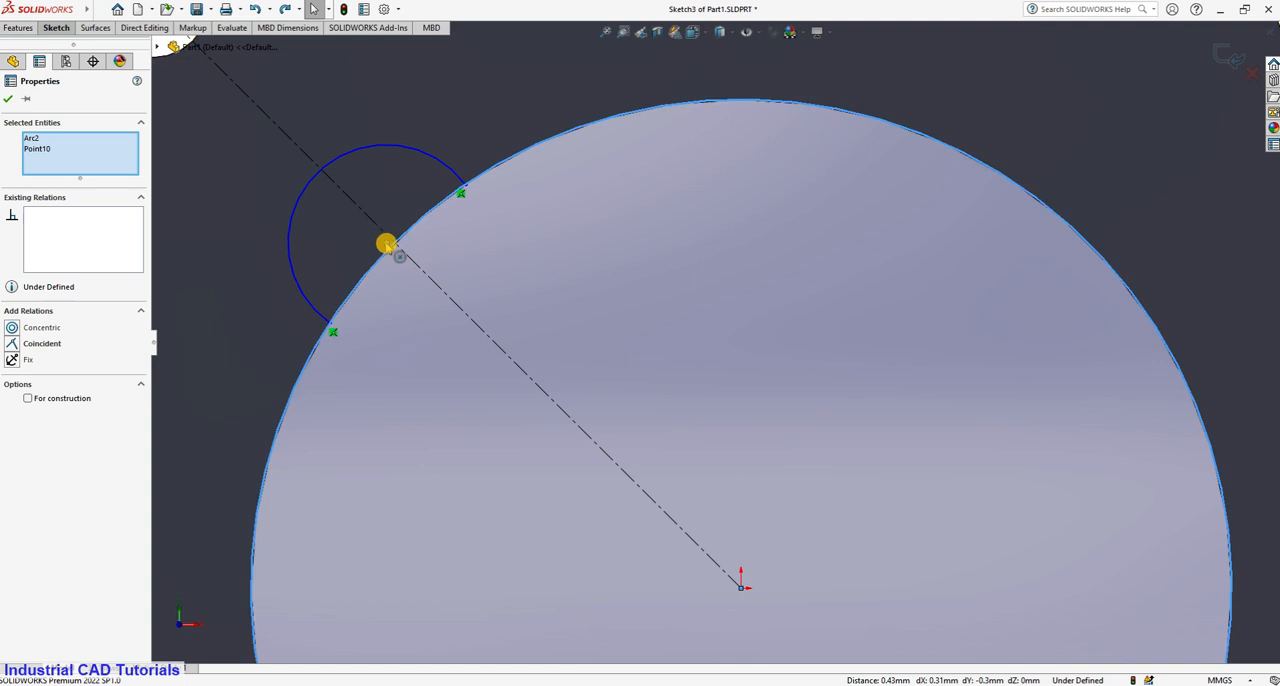
{"action": "left_click", "coordinate": [388, 243]}
{"action": "left_click", "coordinate": [397, 248], "text": "ctrl"}
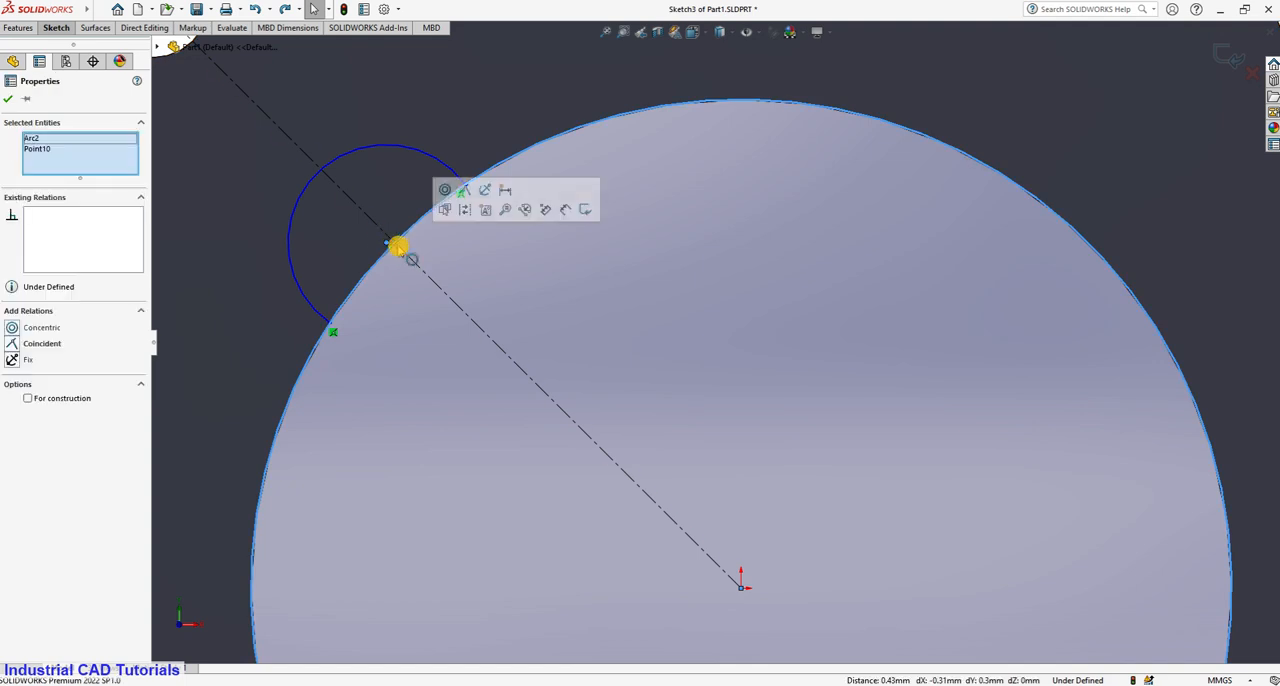
{"action": "scroll", "coordinate": [396, 245], "scroll_direction": "up", "scroll_amount": 2}
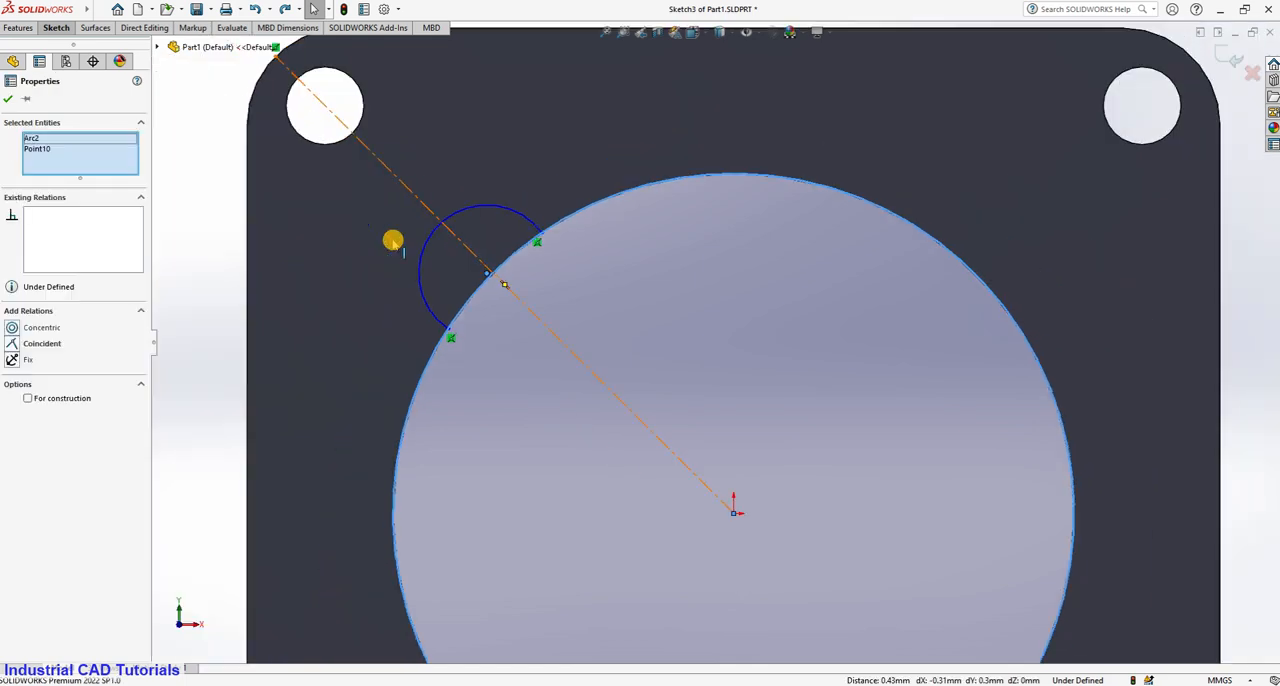
{"action": "left_click", "coordinate": [194, 191]}
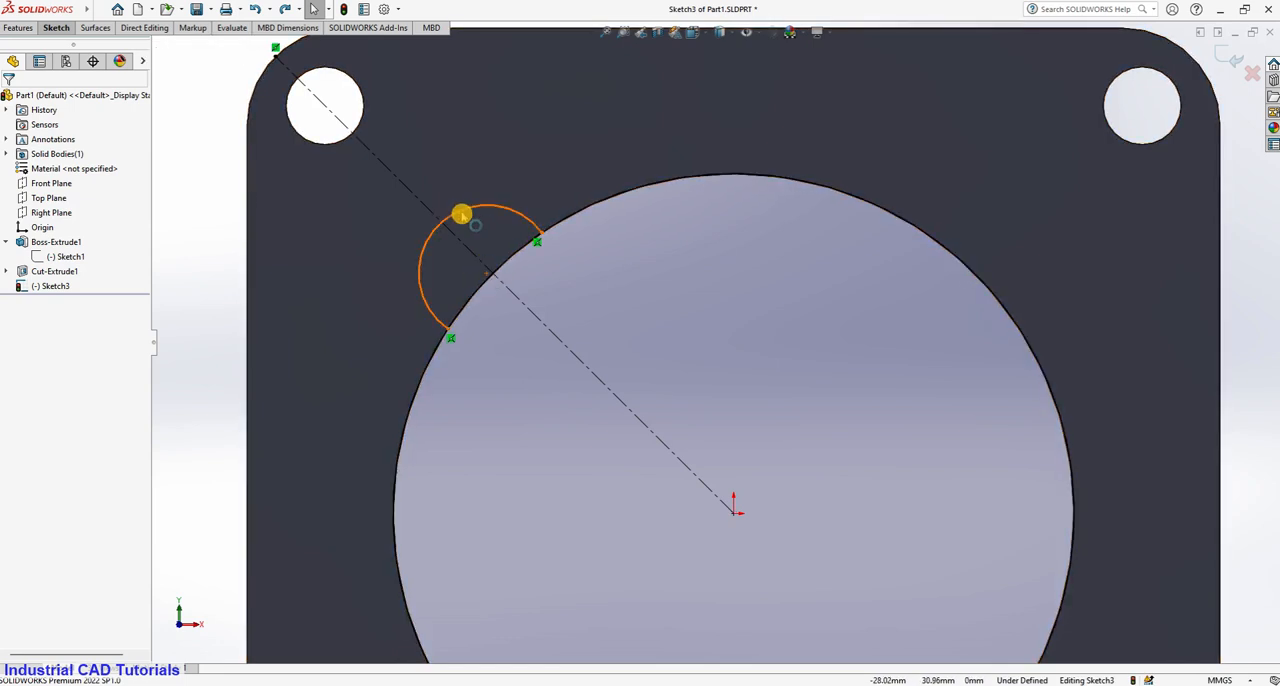
{"action": "left_click", "coordinate": [466, 219]}
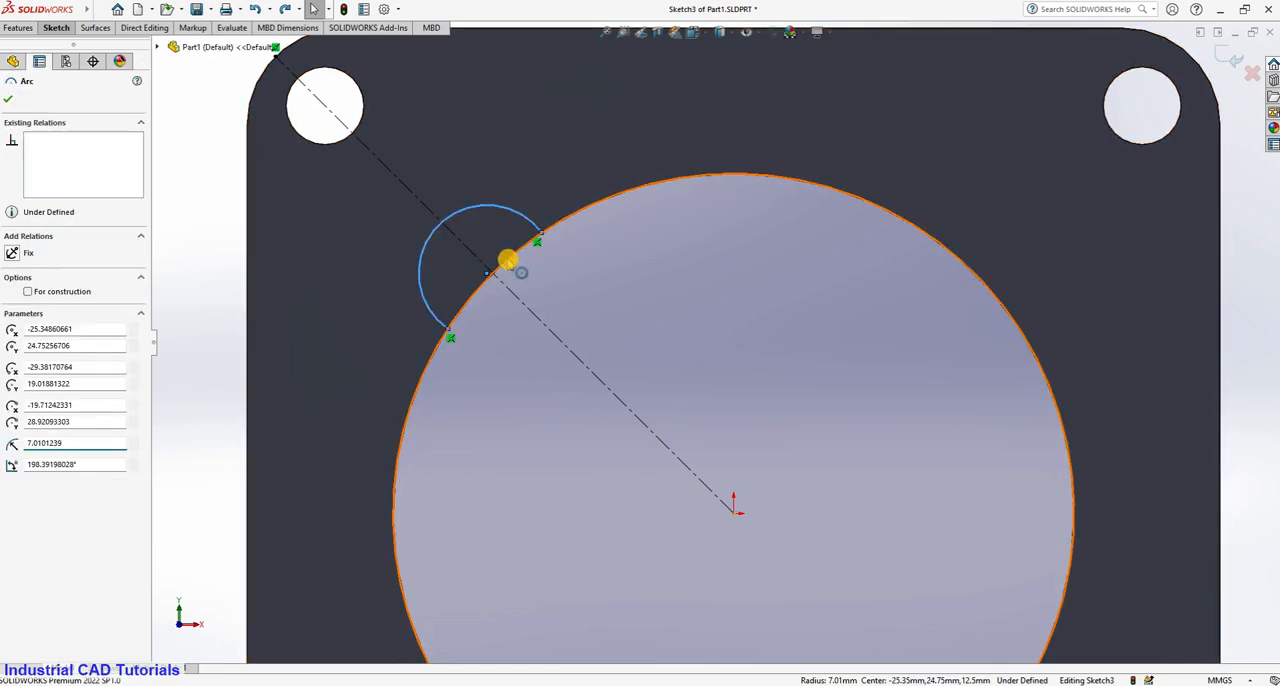
{"action": "left_click", "coordinate": [507, 261], "text": "ctrl"}
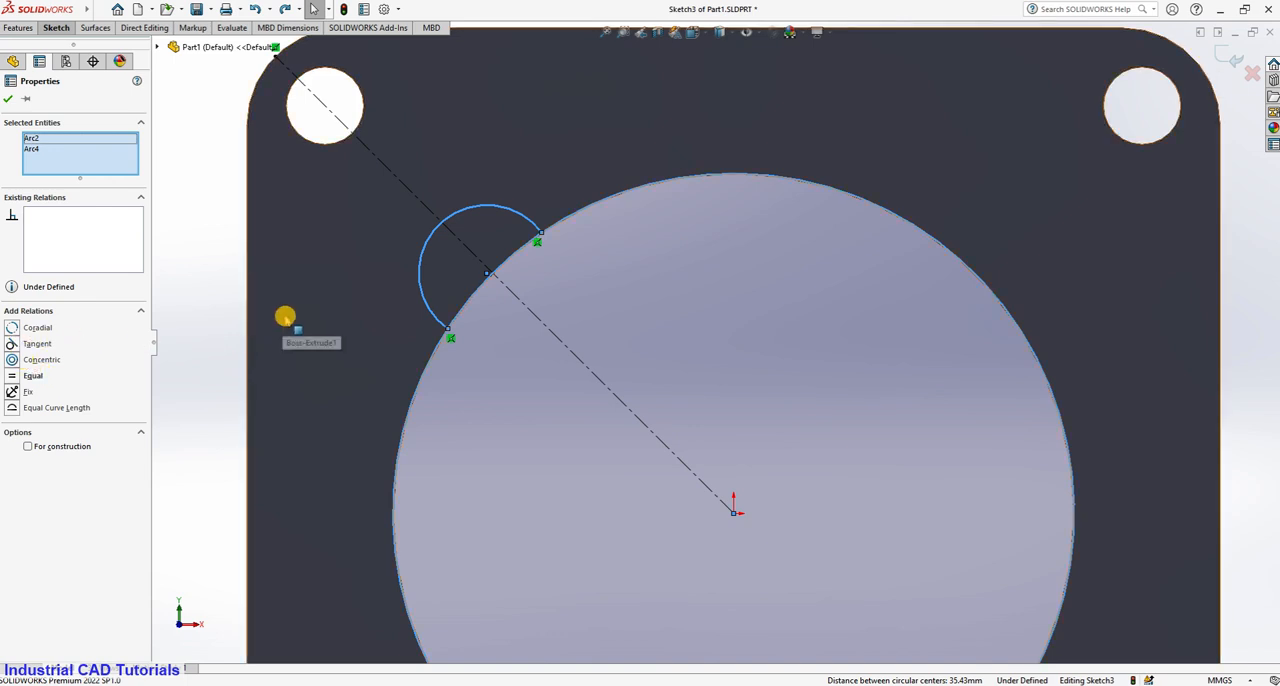
{"action": "left_click", "coordinate": [542, 280]}
{"action": "left_click", "coordinate": [218, 218]}
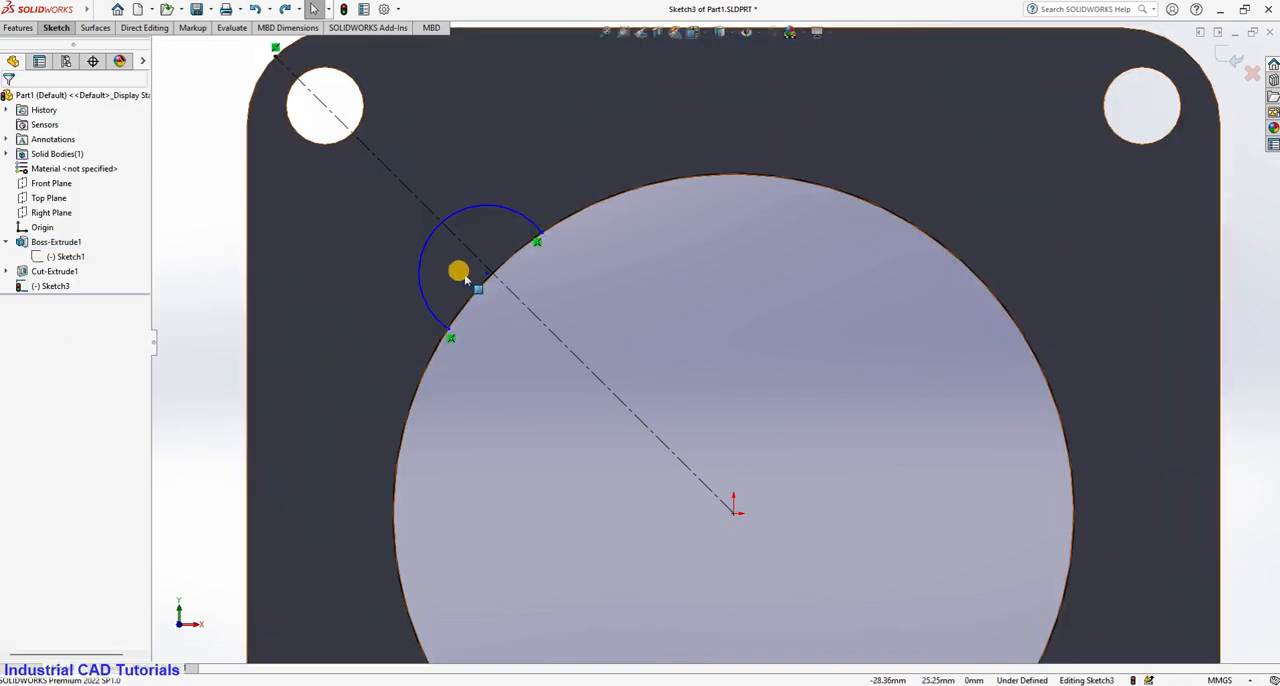
Add a coincident relation between the small arc's center point and the diagonal centerline.
{"action": "left_click", "coordinate": [486, 272]}
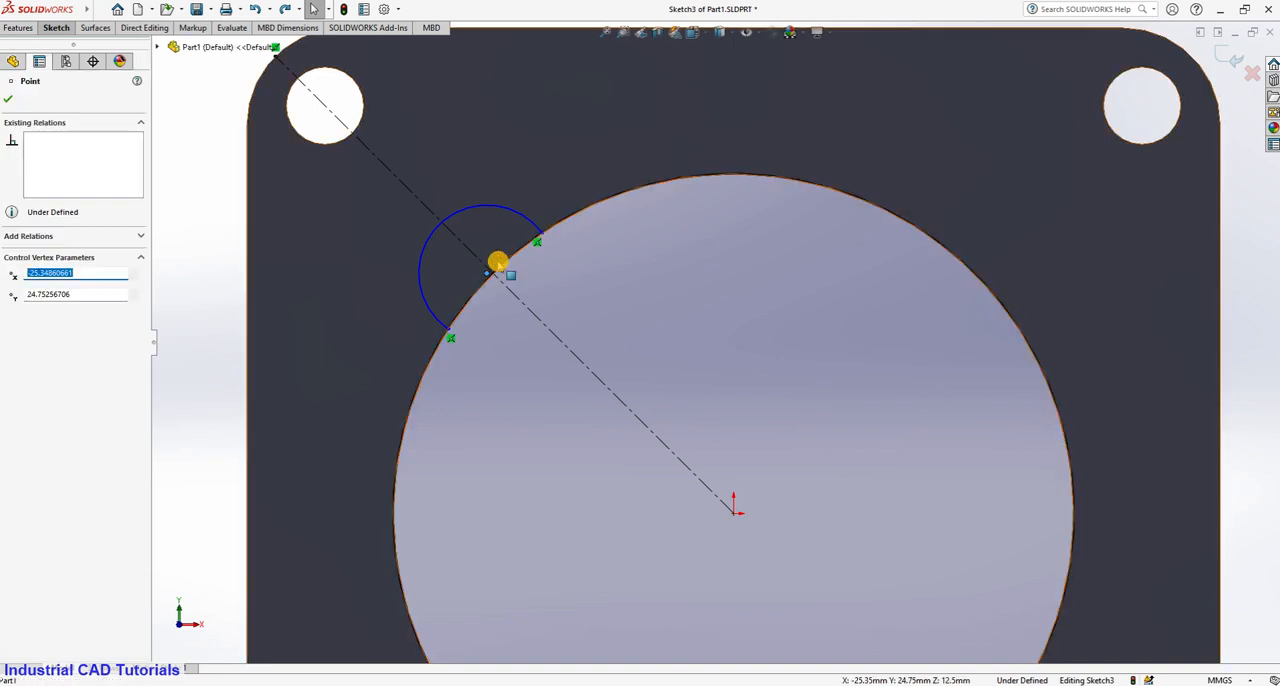
{"action": "left_click", "coordinate": [480, 263]}
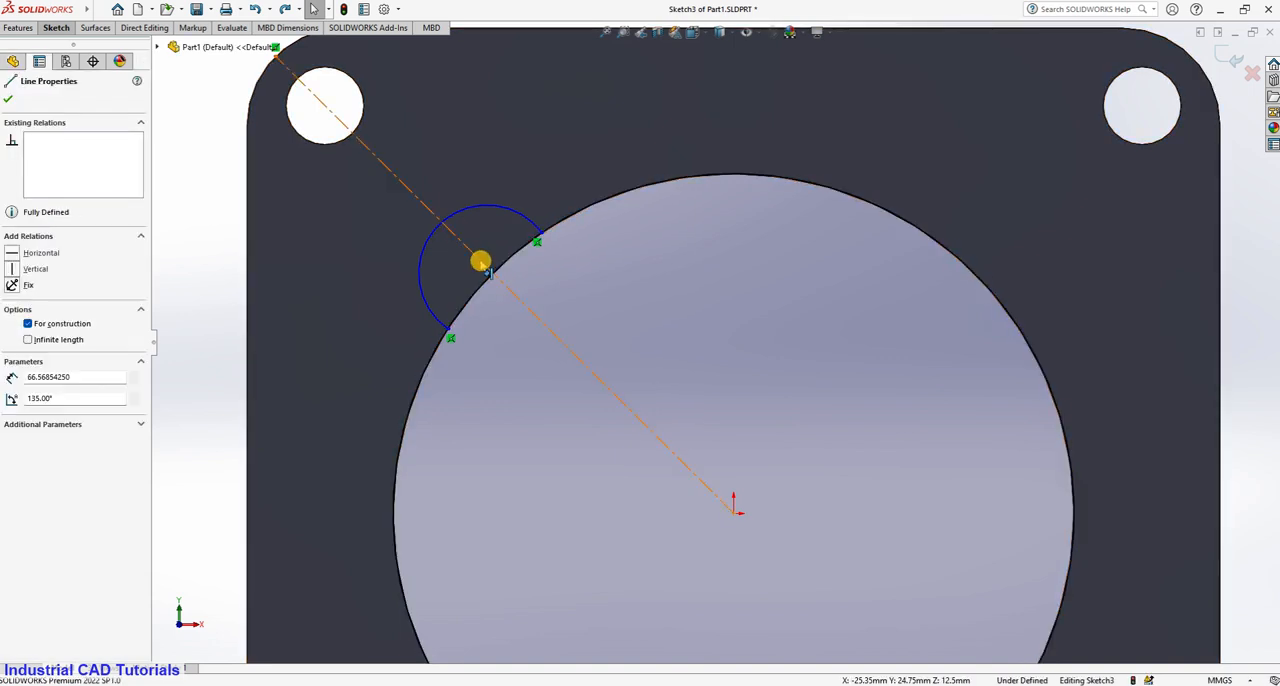
{"action": "left_click", "coordinate": [486, 272], "text": "ctrl"}
{"action": "left_click", "coordinate": [40, 343]}
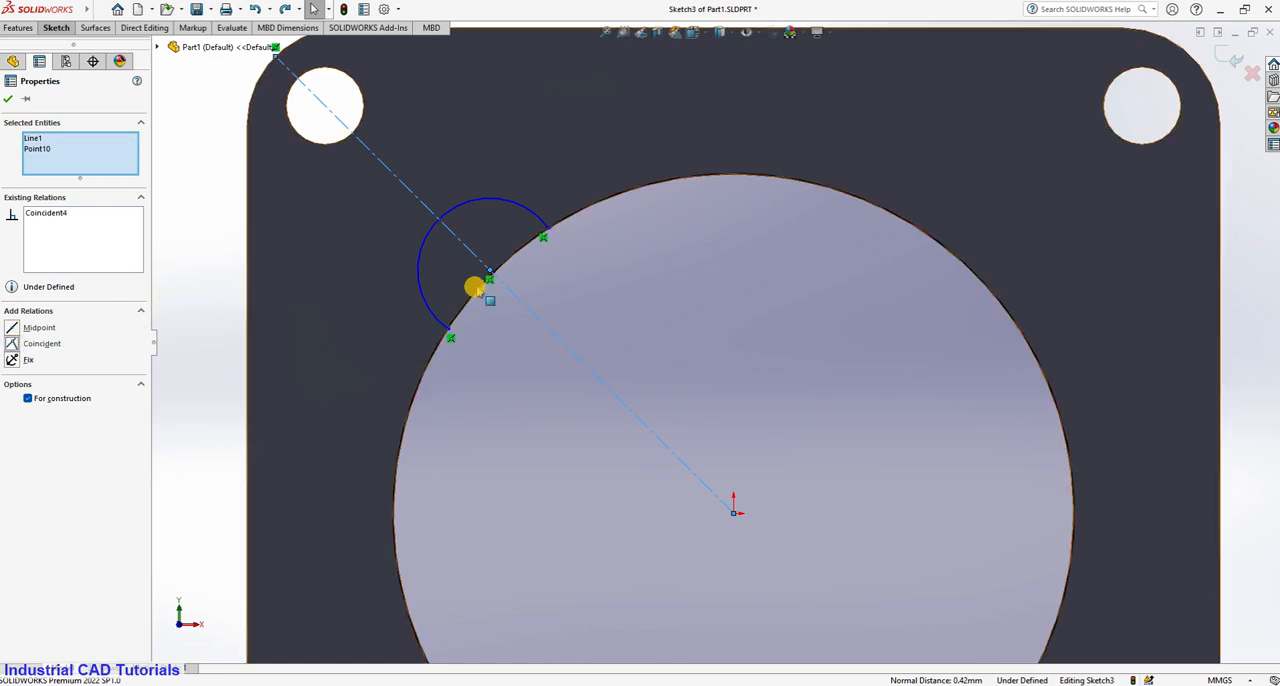
{"action": "left_click", "coordinate": [229, 273]}
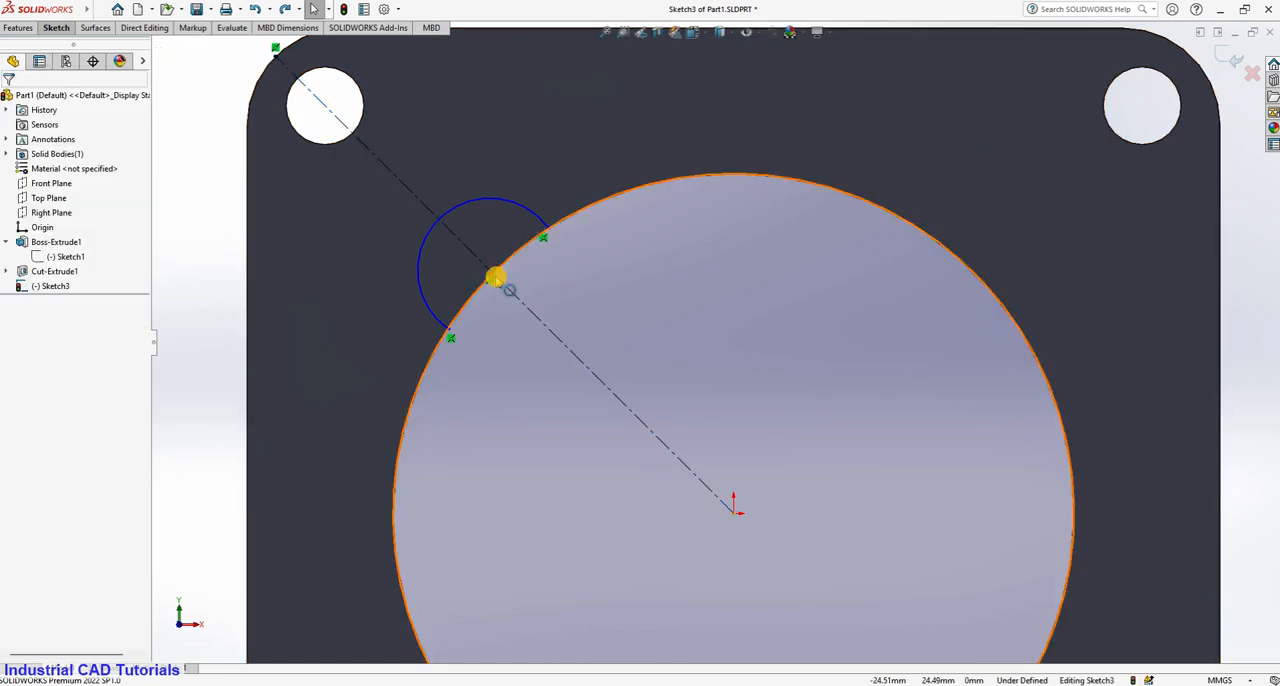
Add a coincident relation between the small arc's center point and the converted bore circle.
{"action": "left_click", "coordinate": [497, 275]}
{"action": "left_click", "coordinate": [501, 272]}
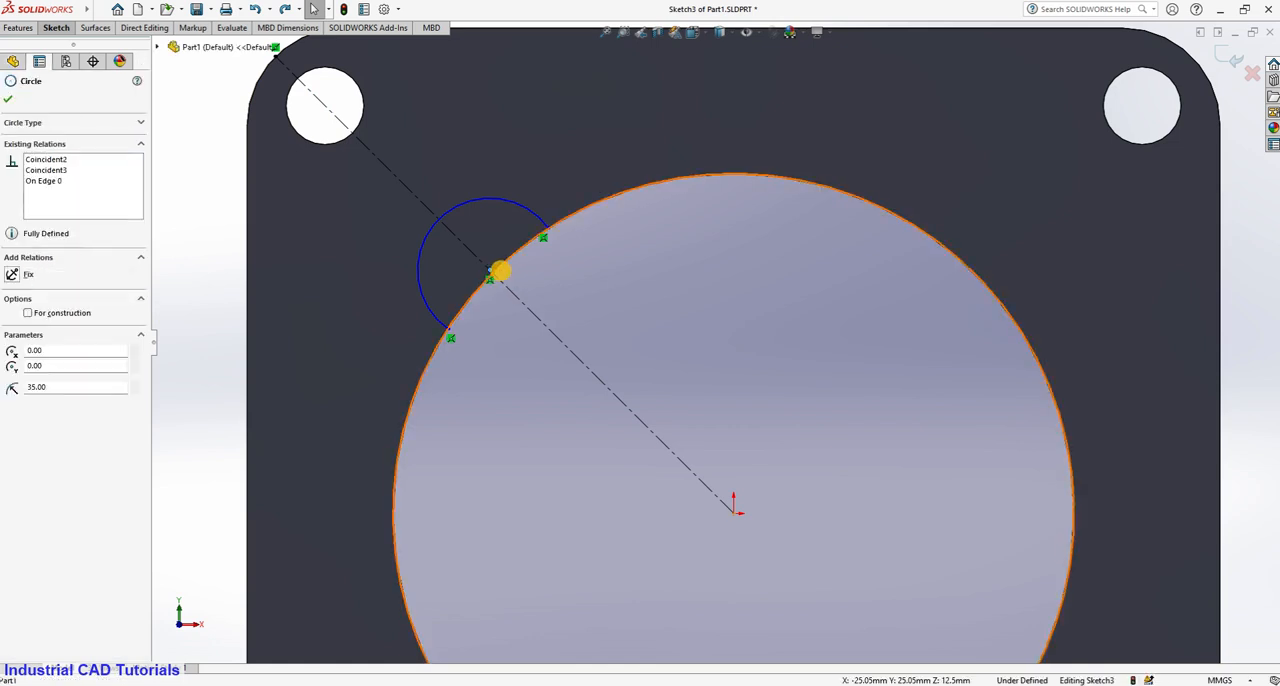
{"action": "left_click", "coordinate": [491, 271], "text": "ctrl"}
{"action": "left_click", "coordinate": [13, 342]}
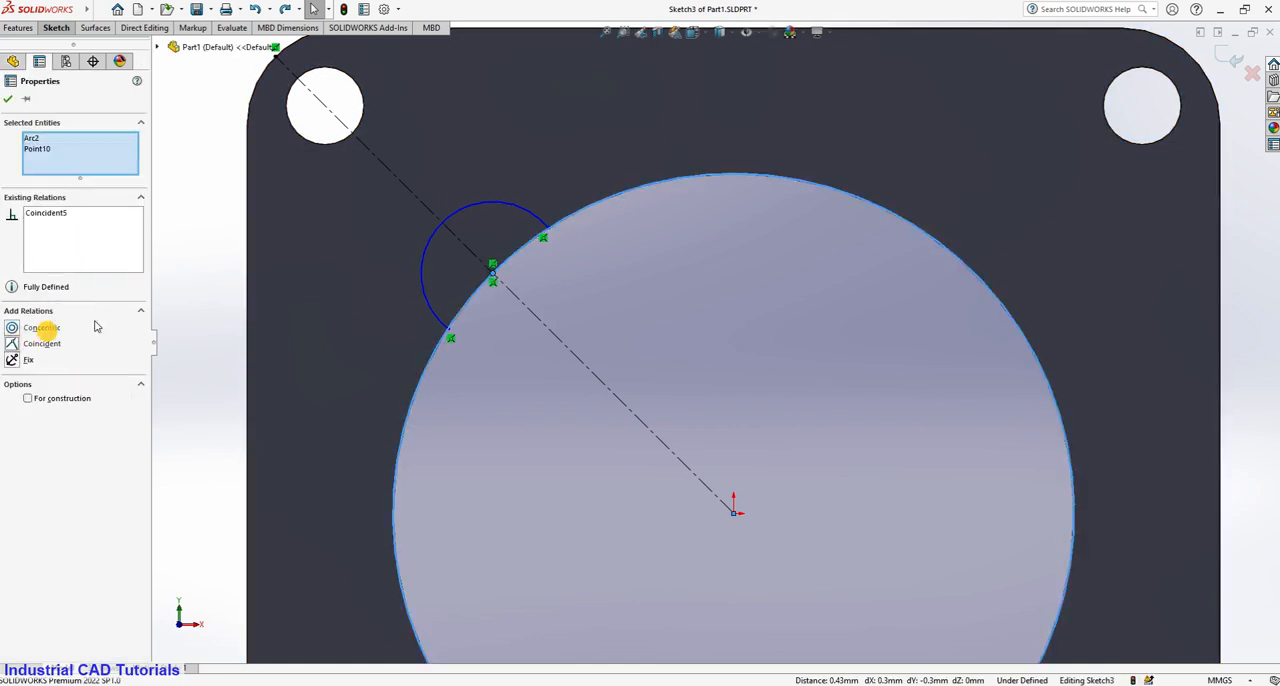
{"action": "left_click", "coordinate": [240, 268]}
{"action": "scroll", "coordinate": [289, 220], "scroll_direction": "up", "scroll_amount": 3}
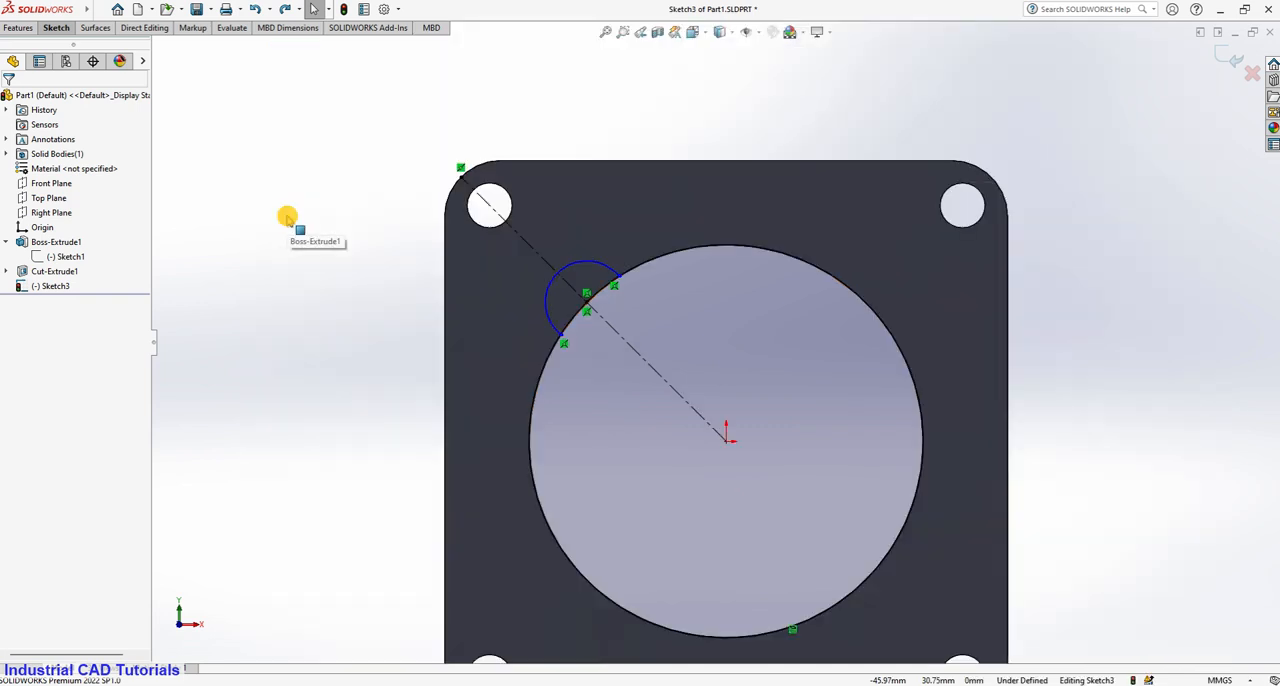
Dimension the notch arc's radius and set it to 6 mm.
{"action": "left_click", "coordinate": [56, 27]}
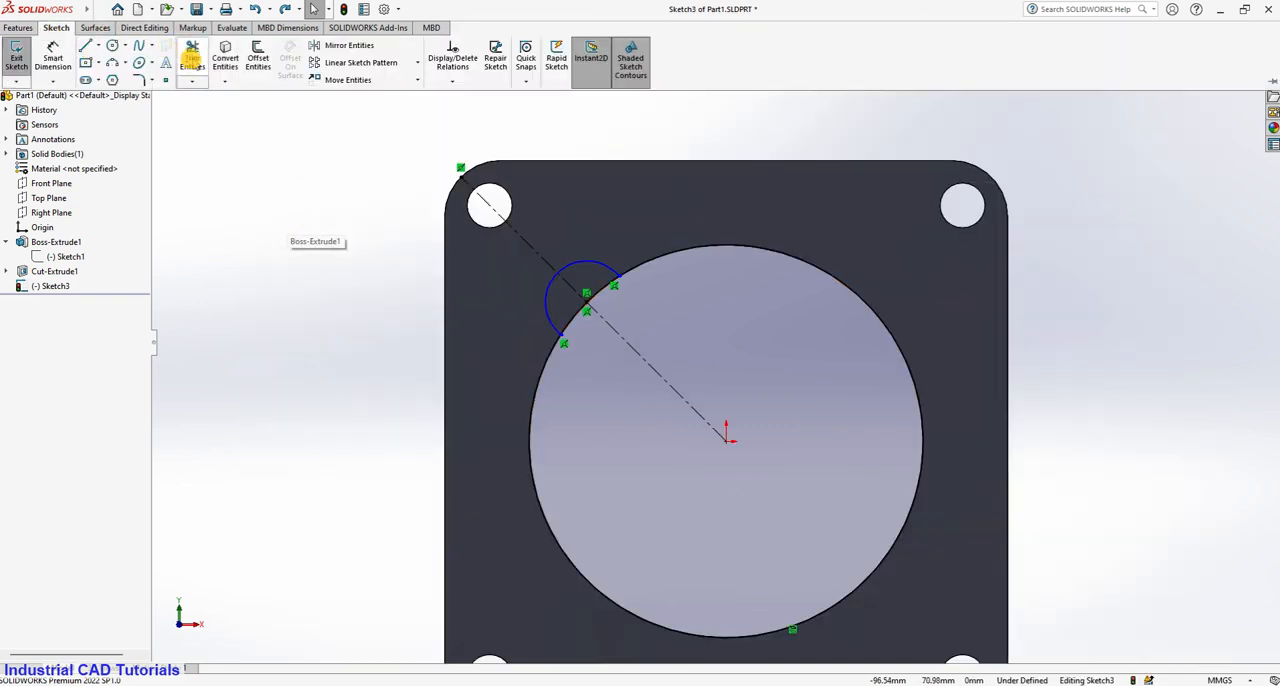
{"action": "left_click", "coordinate": [545, 300]}
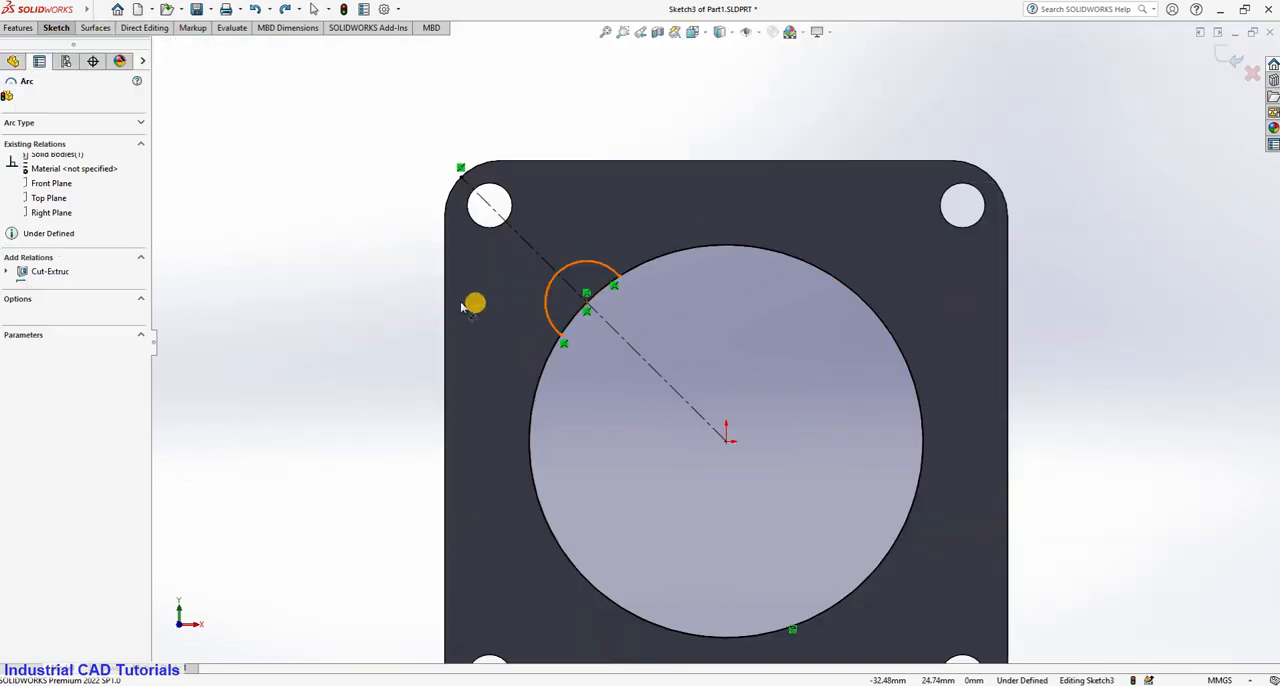
{"action": "left_click", "coordinate": [361, 272]}
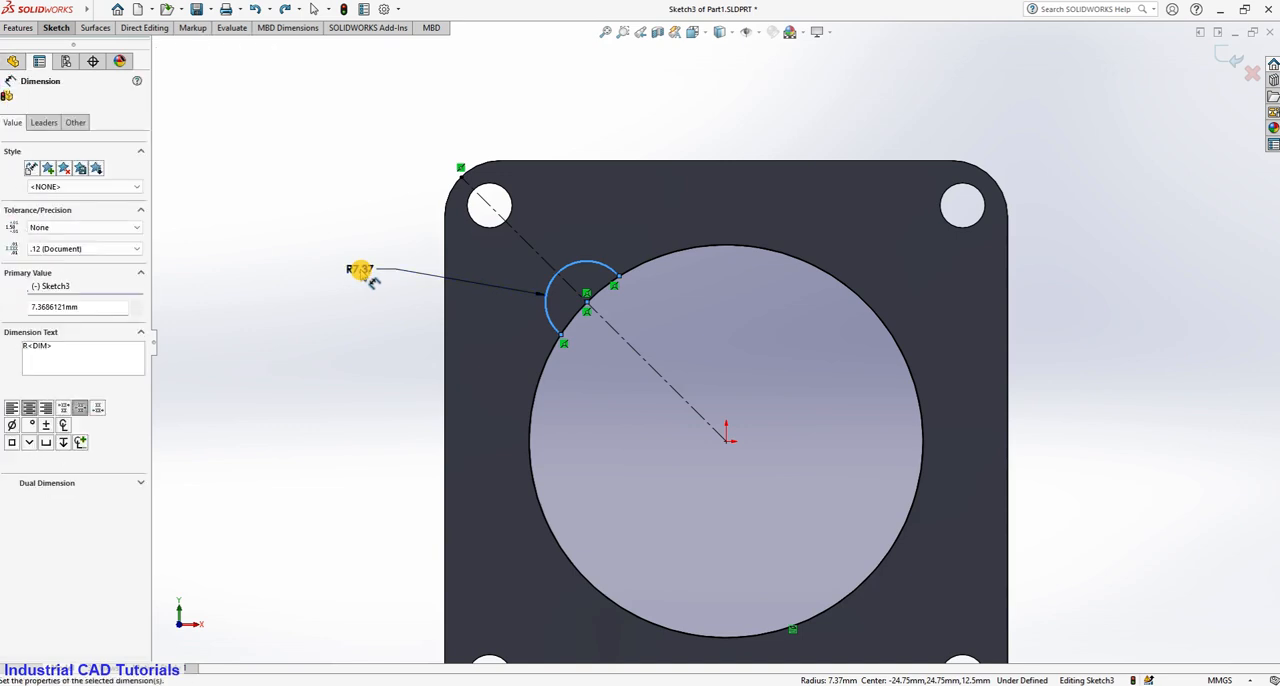
{"action": "type", "text": "6"}
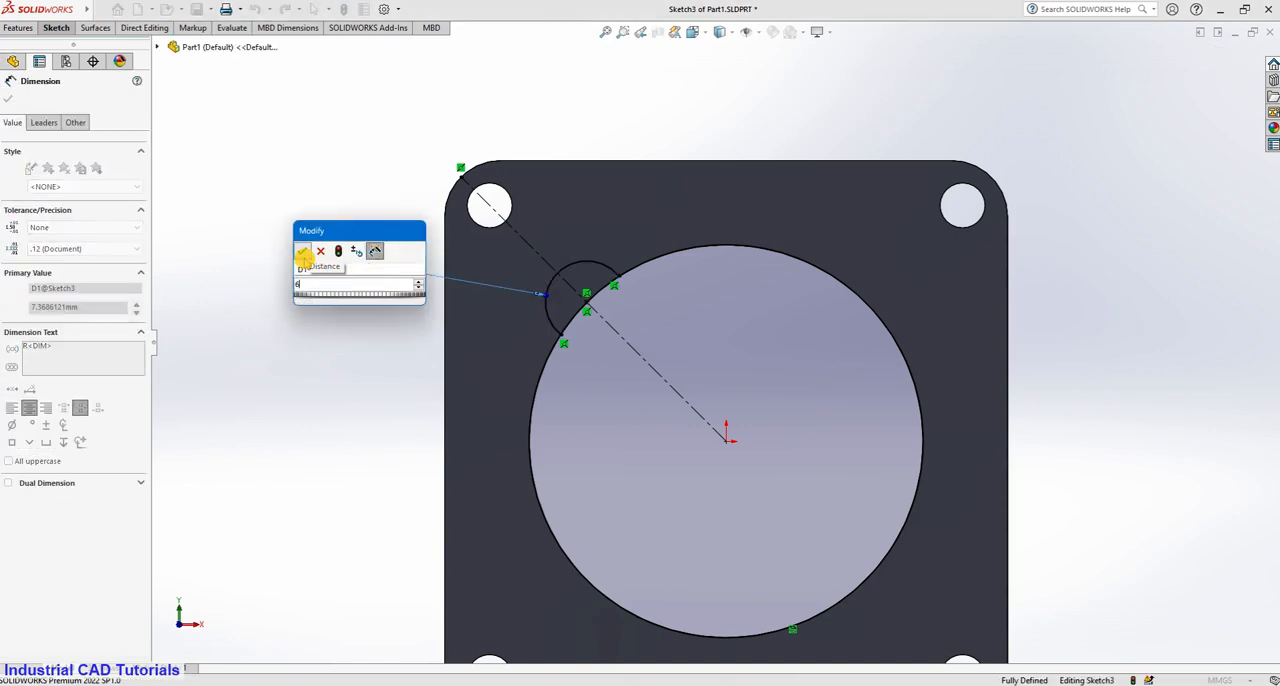
{"action": "left_click", "coordinate": [302, 253]}
{"action": "left_click", "coordinate": [251, 293]}
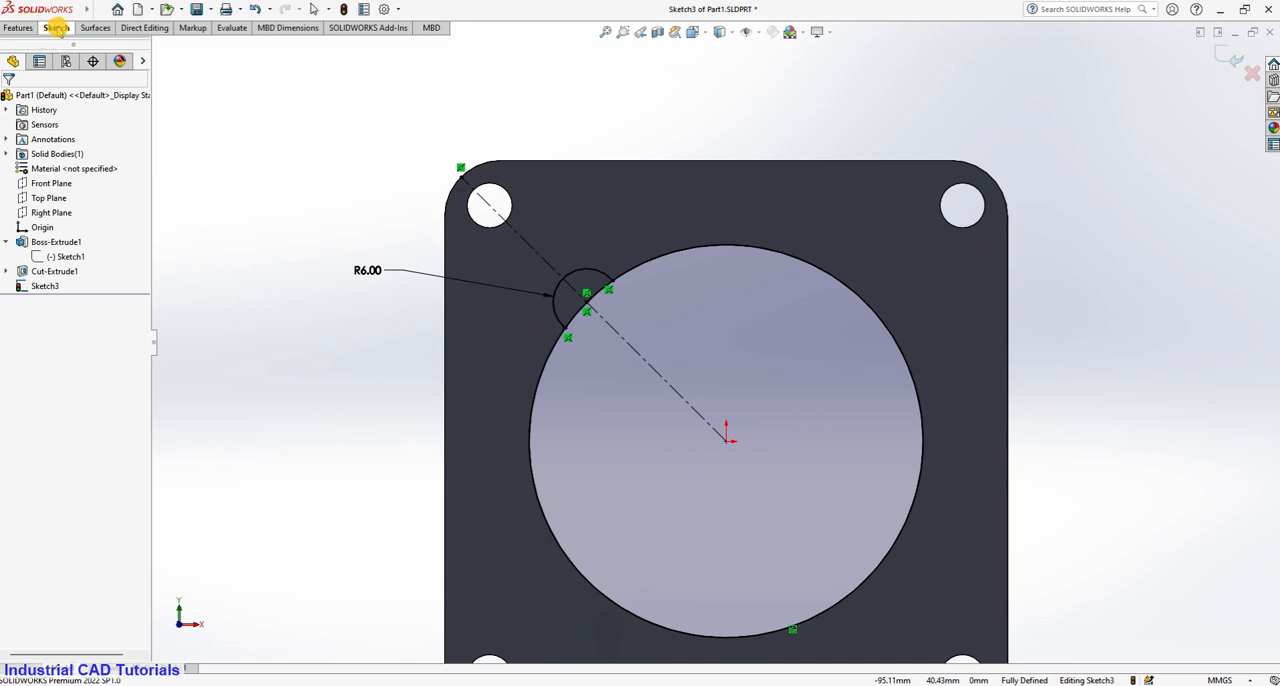
Create a circular sketch pattern of the R6 notch arc about the origin with 4 equally spaced instances over 360°.
{"action": "left_click", "coordinate": [56, 27]}
{"action": "left_click", "coordinate": [419, 64]}
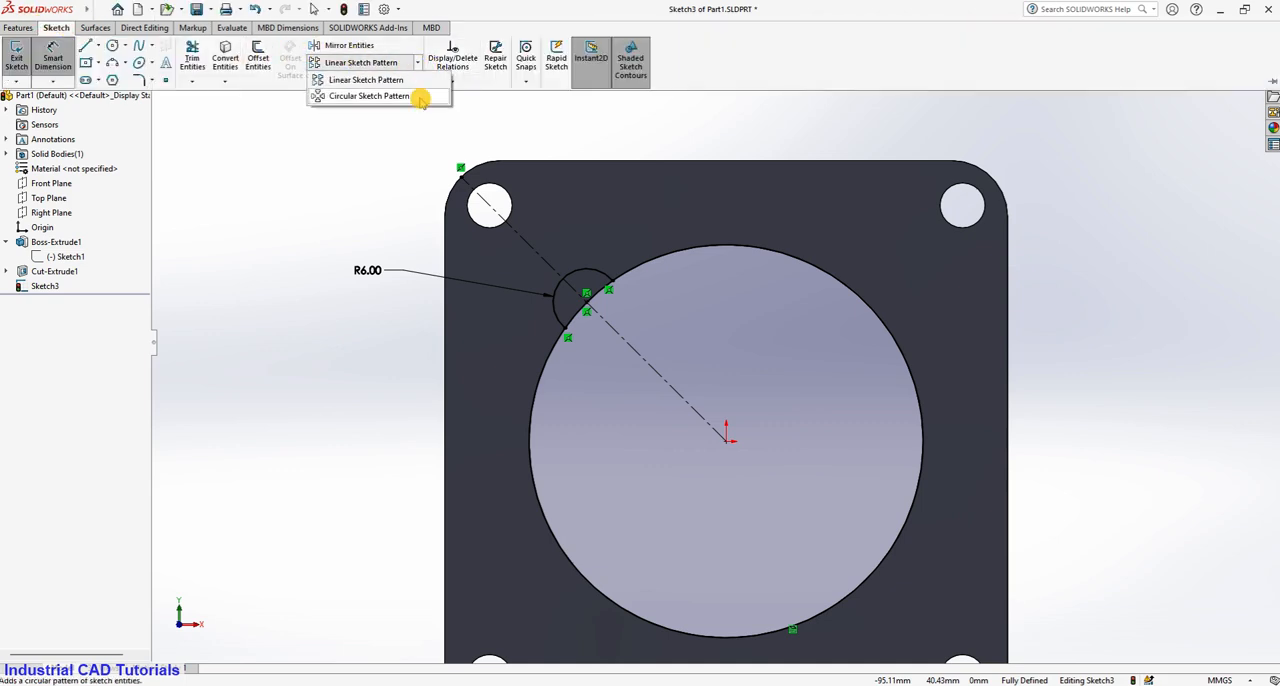
{"action": "left_click", "coordinate": [420, 94]}
{"action": "left_click", "coordinate": [591, 279]}
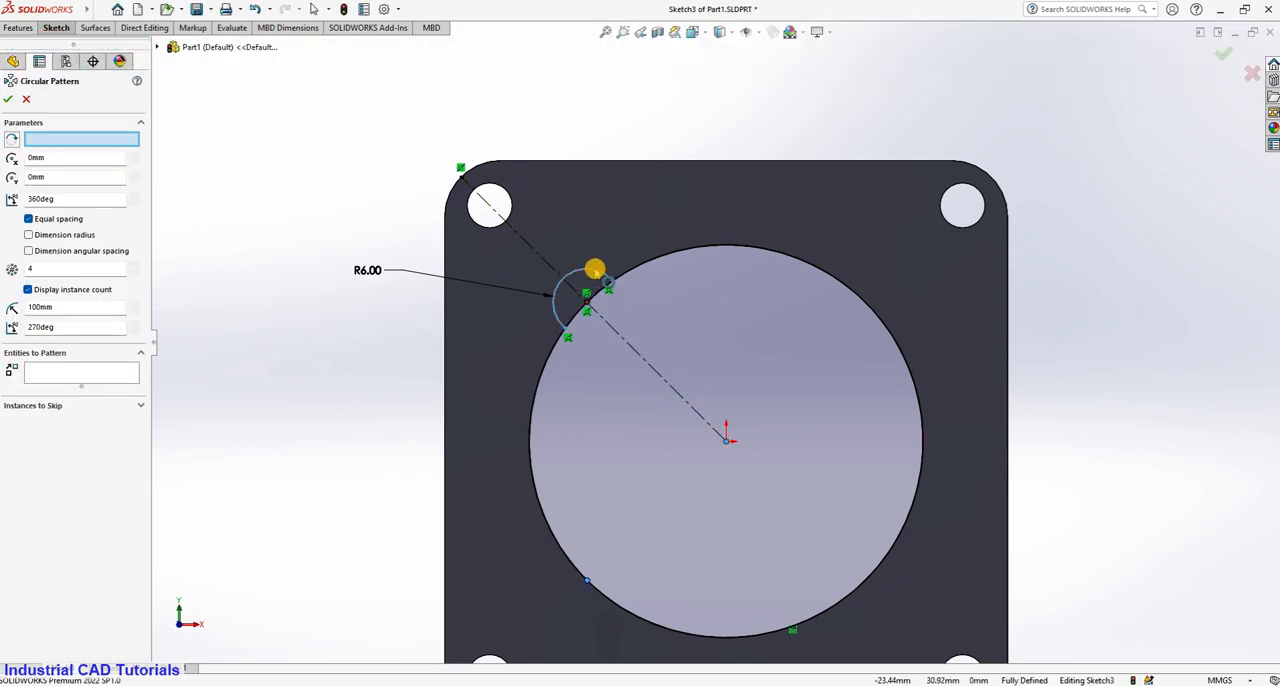
{"action": "left_click", "coordinate": [7, 99]}
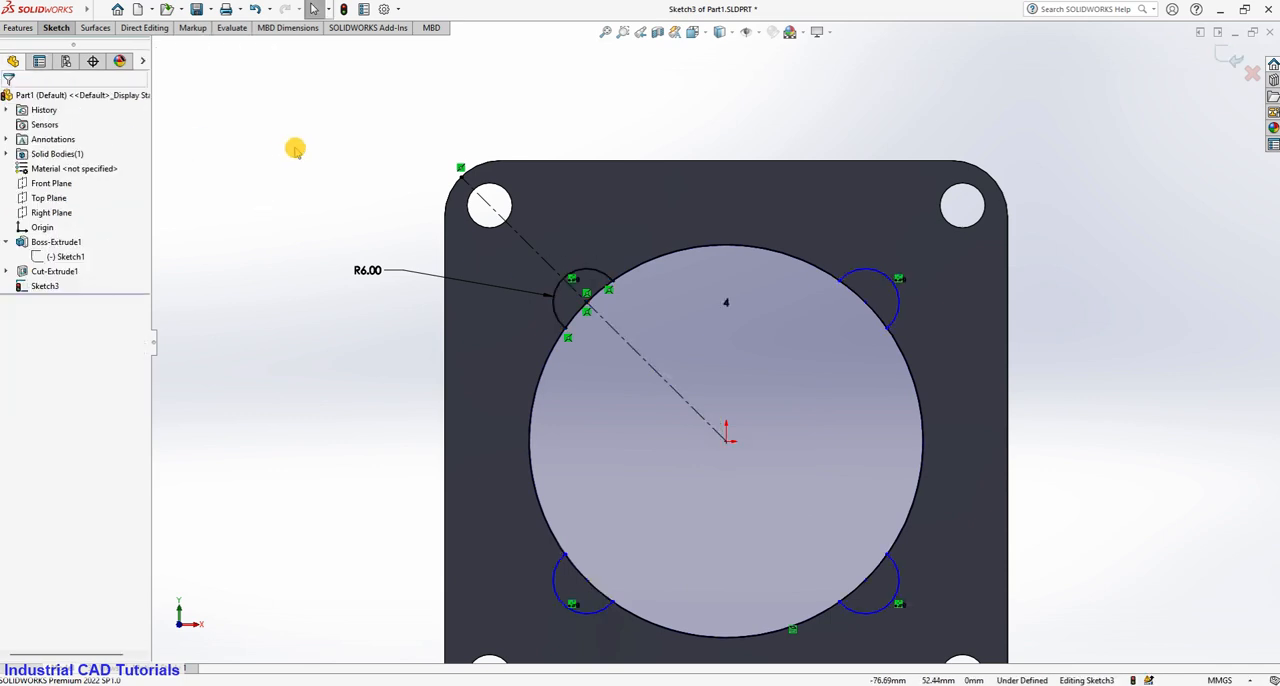
Trim away the bore circle's segments between the four notch arcs with Trim to closest, leaving four closed notch profiles.
{"action": "scroll", "coordinate": [1045, 338], "scroll_direction": "down", "scroll_amount": 1}
{"action": "scroll", "coordinate": [683, 383], "scroll_direction": "up", "scroll_amount": 3}
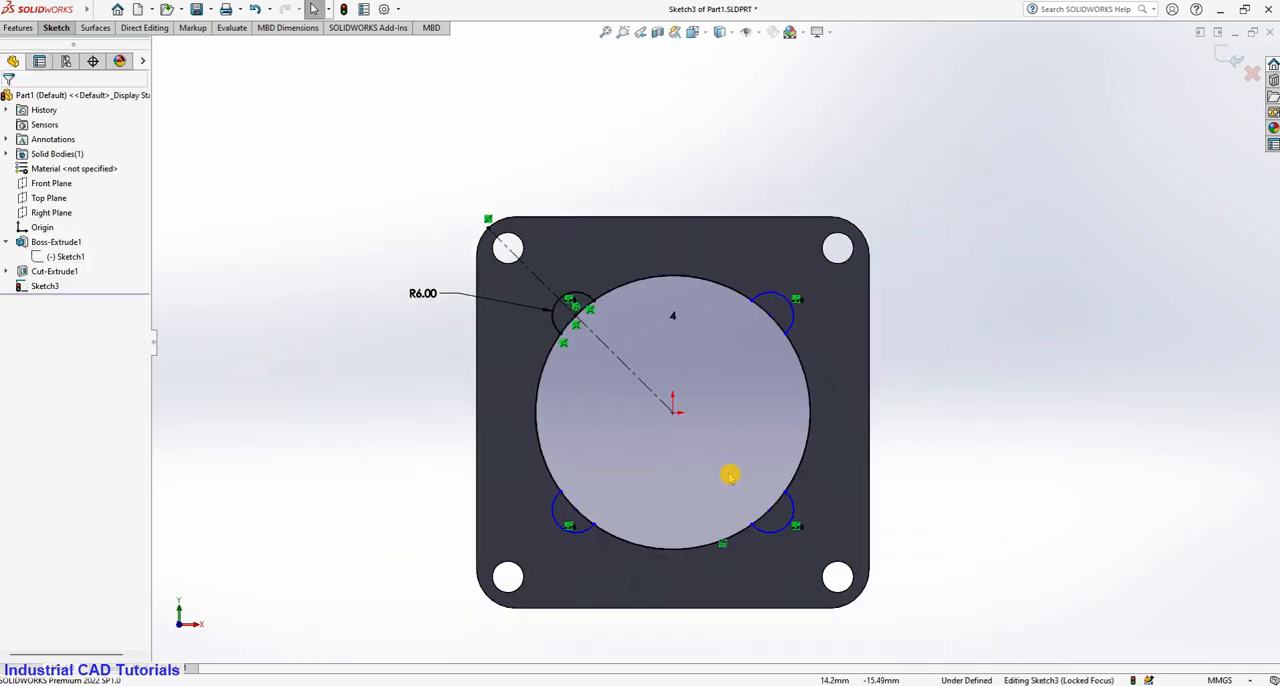
{"action": "left_click", "coordinate": [62, 29]}
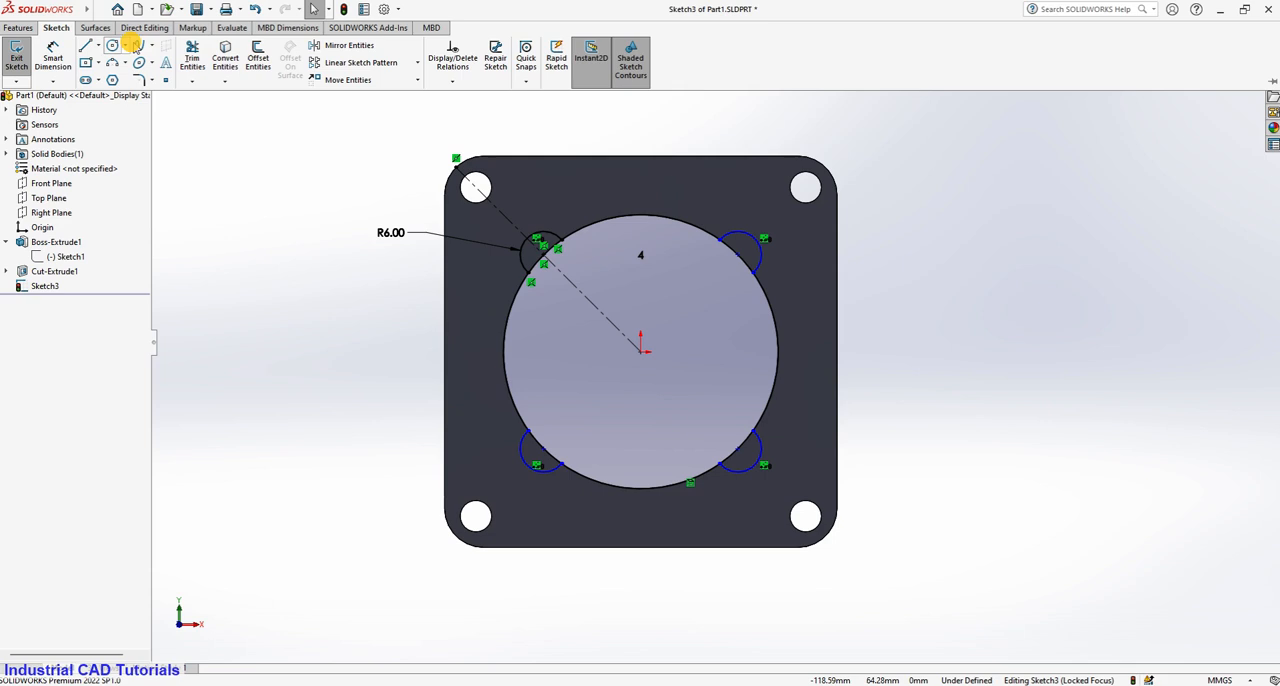
{"action": "left_click", "coordinate": [194, 52]}
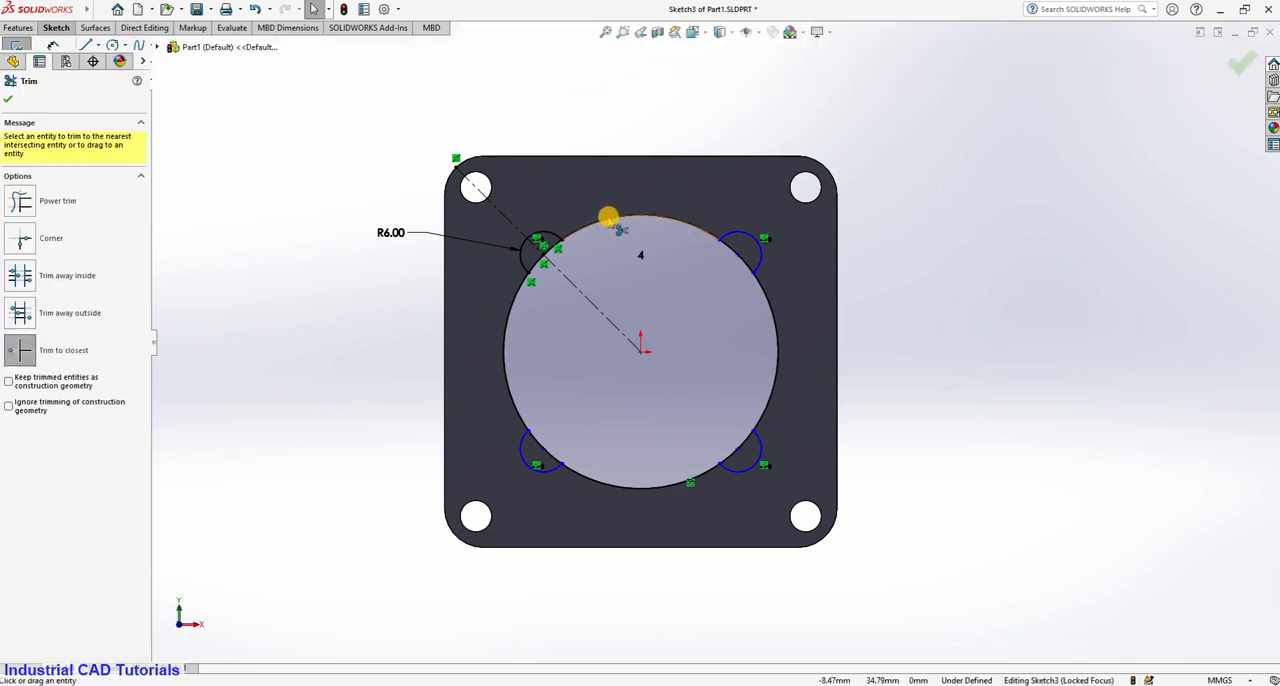
{"action": "left_click", "coordinate": [503, 335]}
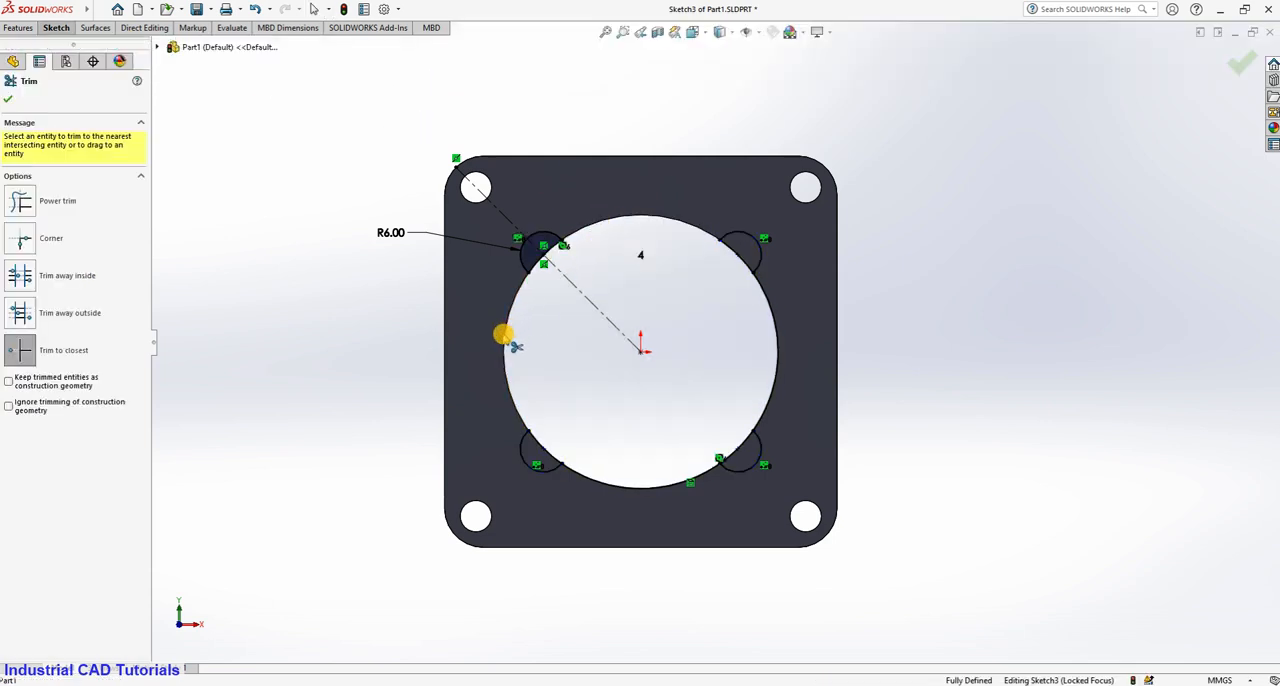
{"action": "left_click", "coordinate": [777, 334]}
{"action": "left_click", "coordinate": [655, 488]}
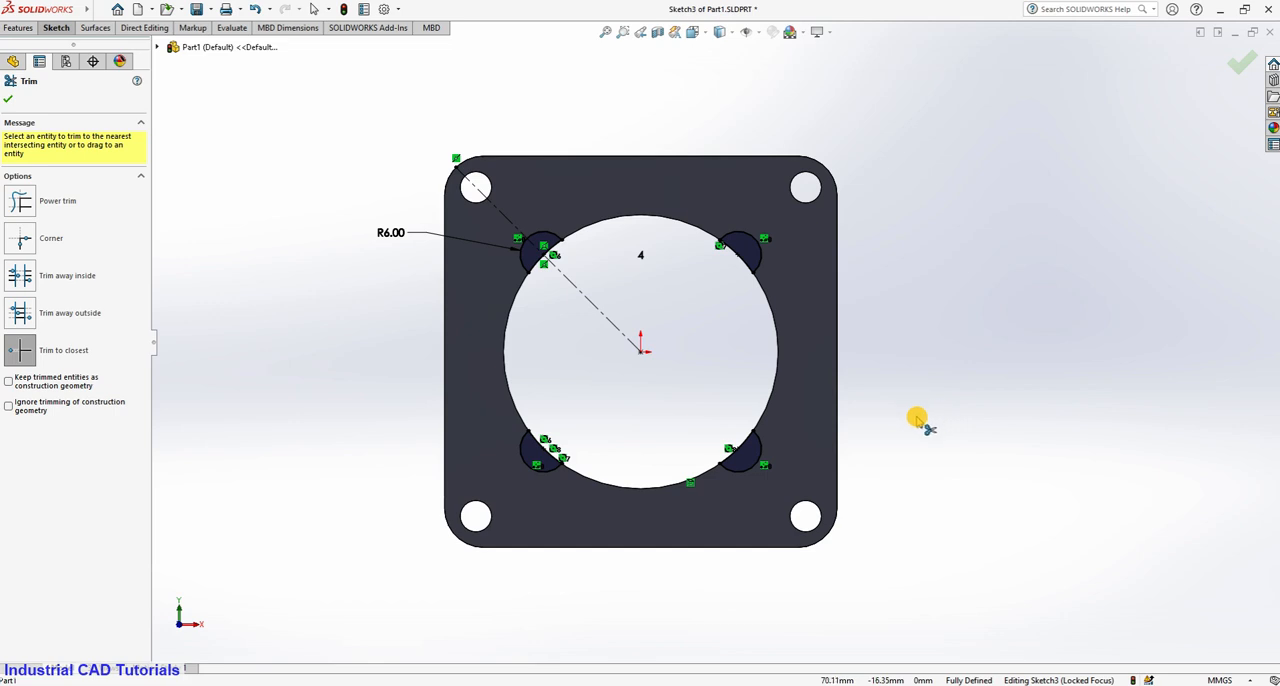
{"action": "middle_click_drag", "start_coordinate": [903, 420], "coordinate": [909, 209]}
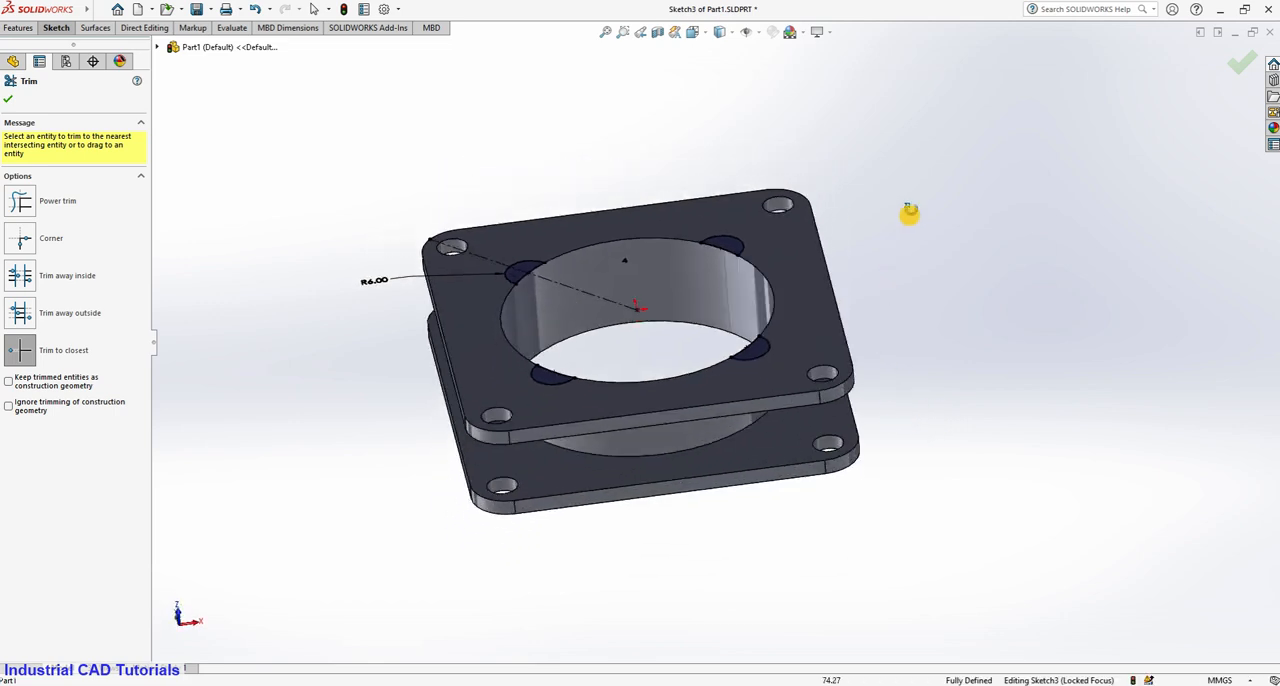
{"action": "left_click", "coordinate": [10, 104]}
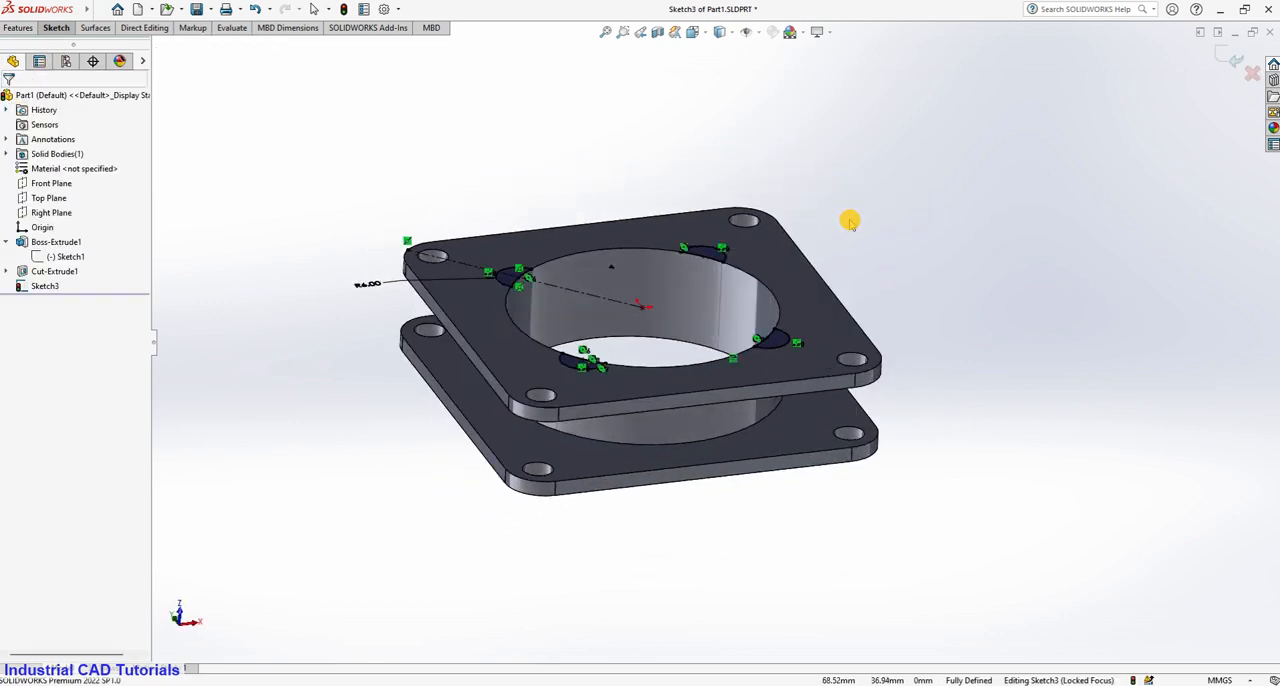
Extrude the four closed notch profiles as a boss up to the lower flange's inner face, using Up To Surface.
{"action": "left_click", "coordinate": [57, 27]}
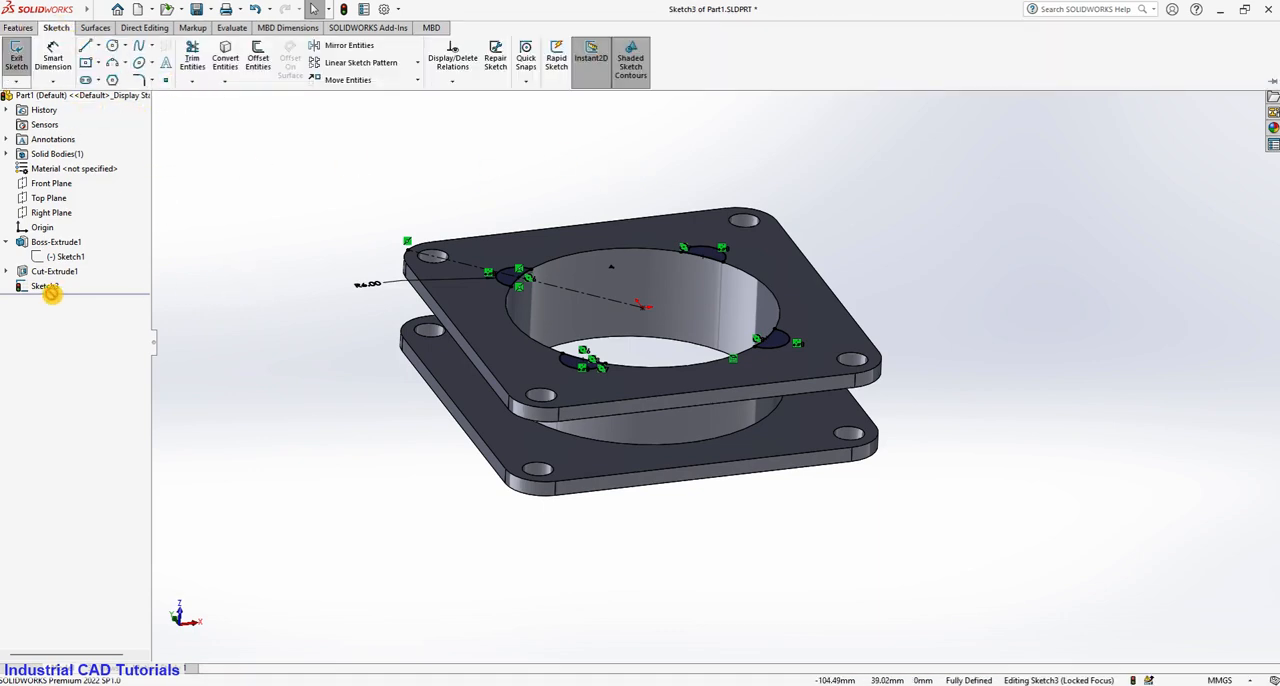
{"action": "left_click", "coordinate": [18, 27]}
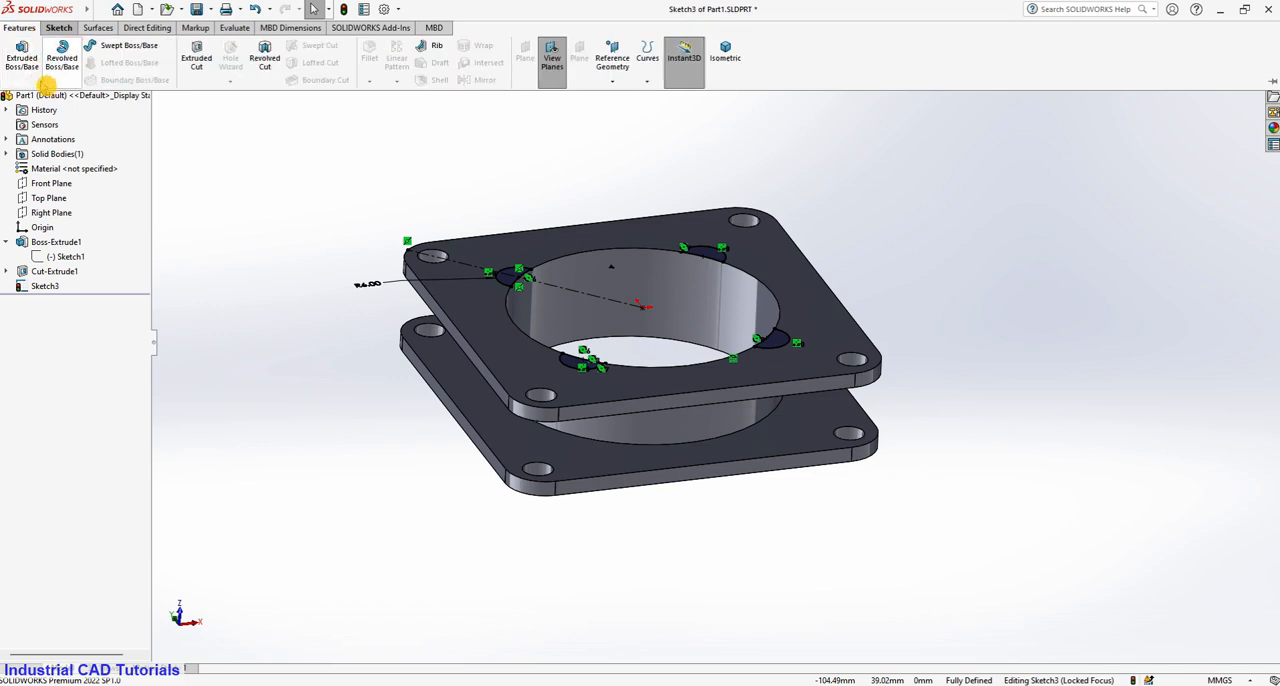
{"action": "left_click", "coordinate": [22, 62]}
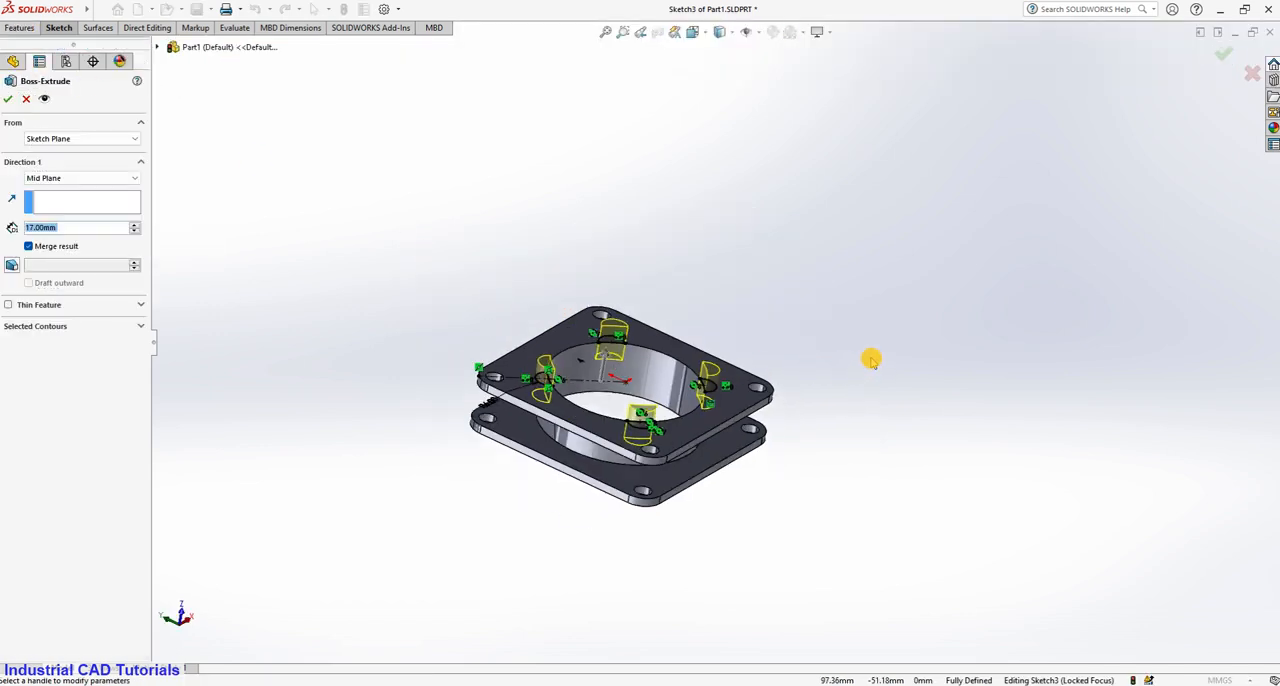
{"action": "scroll", "coordinate": [850, 350], "scroll_direction": "down", "scroll_amount": 3}
{"action": "left_click", "coordinate": [73, 180]}
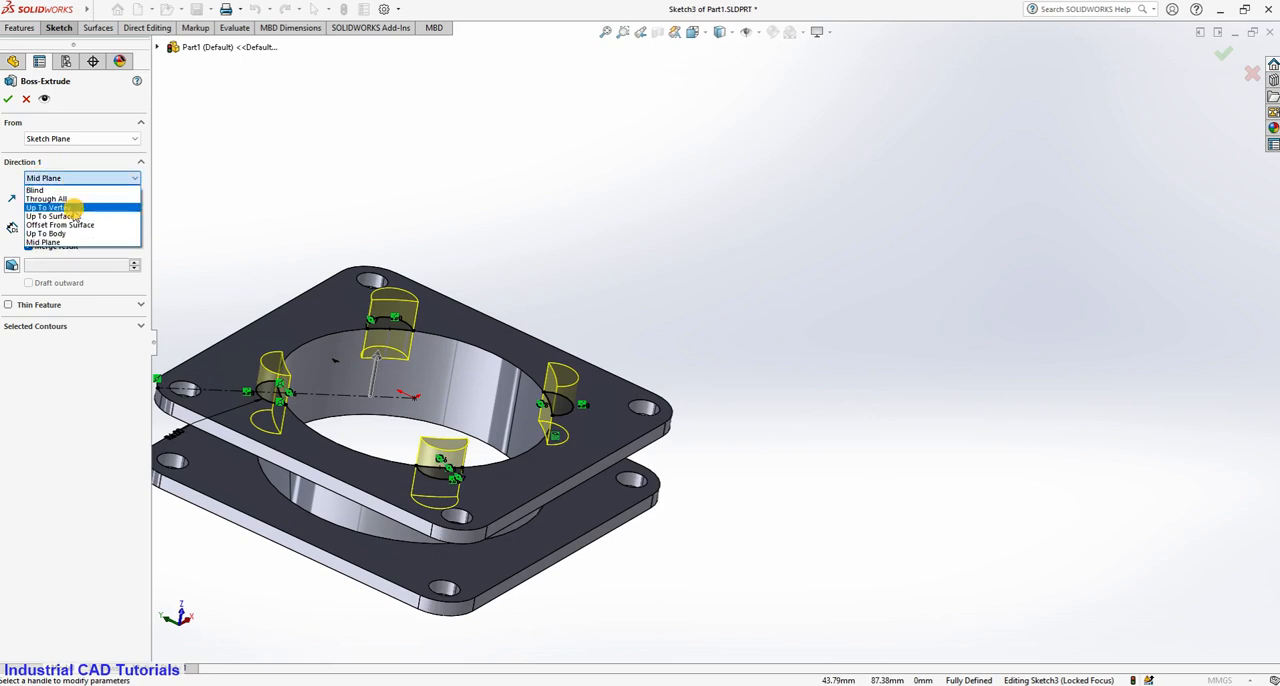
{"action": "left_click", "coordinate": [78, 213]}
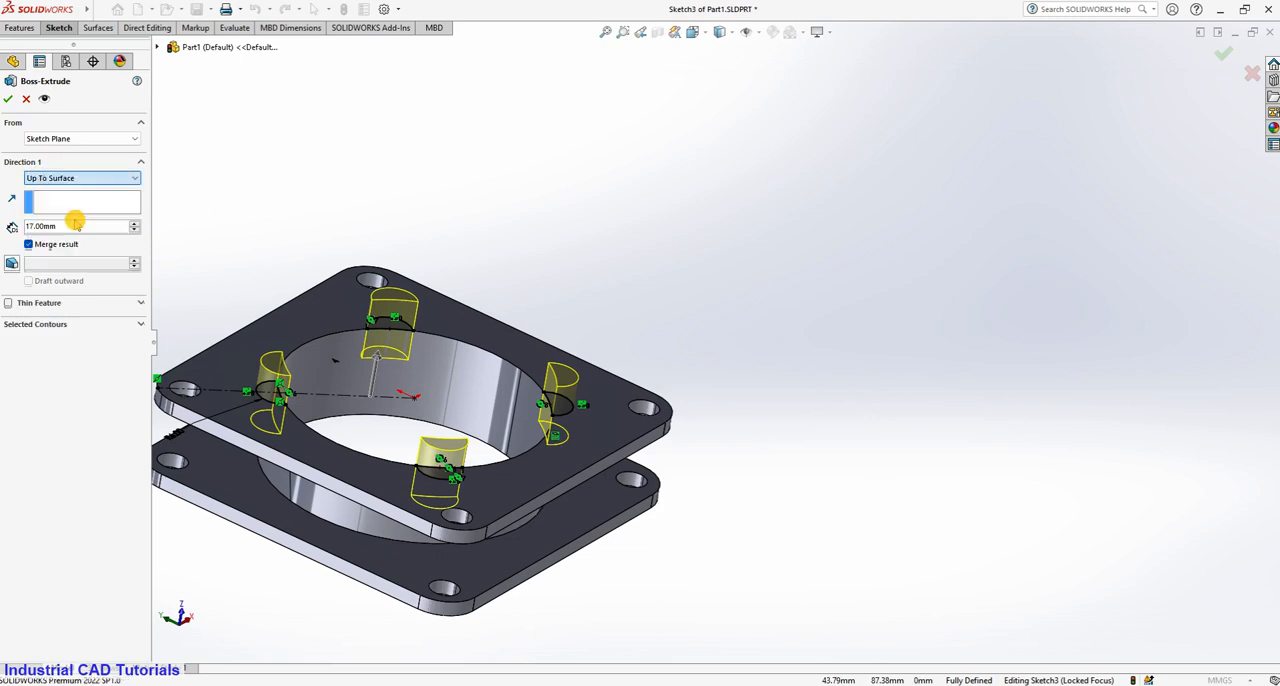
{"action": "left_click", "coordinate": [212, 461]}
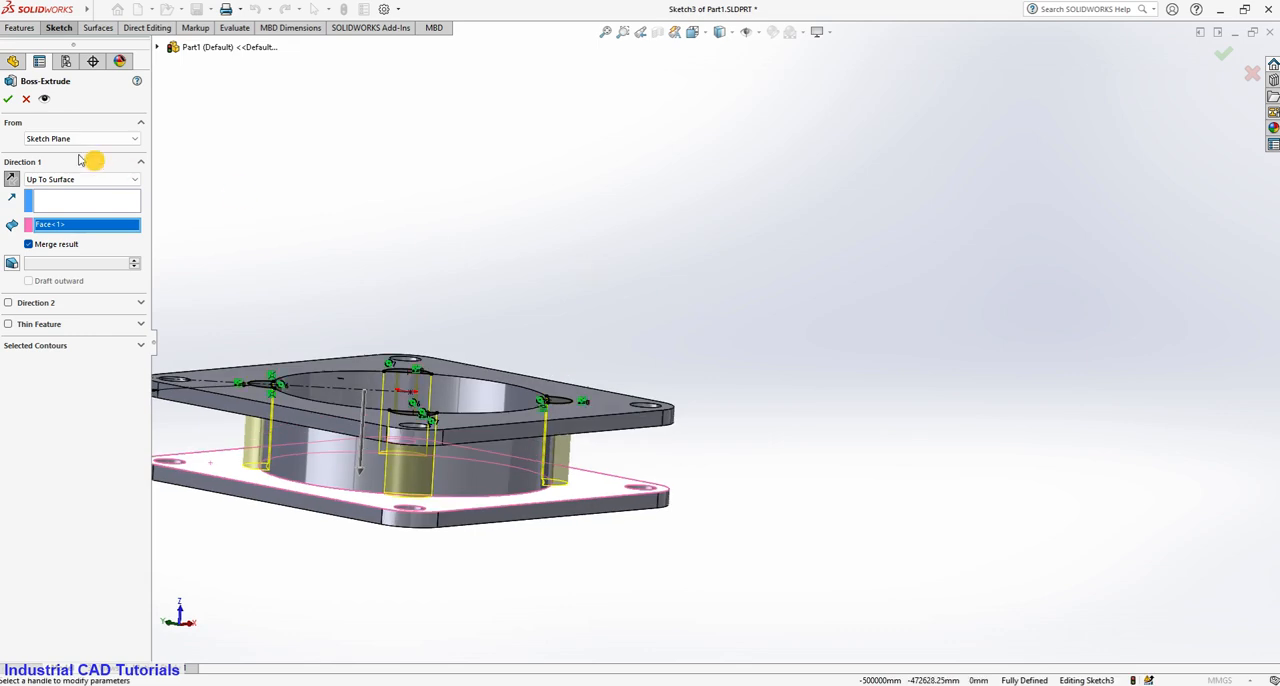
{"action": "left_click", "coordinate": [9, 100]}
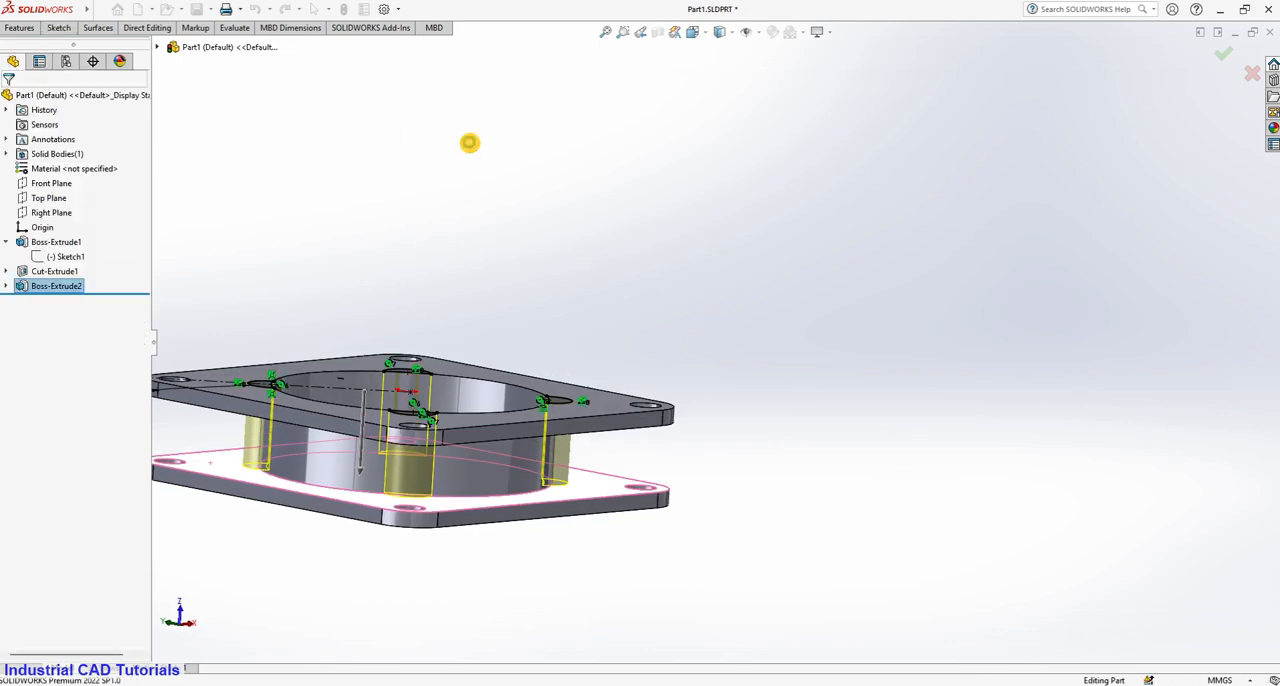
Start a new sketch on the upper flange's outer face.
{"action": "scroll", "coordinate": [788, 216], "scroll_direction": "up", "scroll_amount": 1}
{"action": "middle_click_drag", "start_coordinate": [711, 377], "coordinate": [842, 340]}
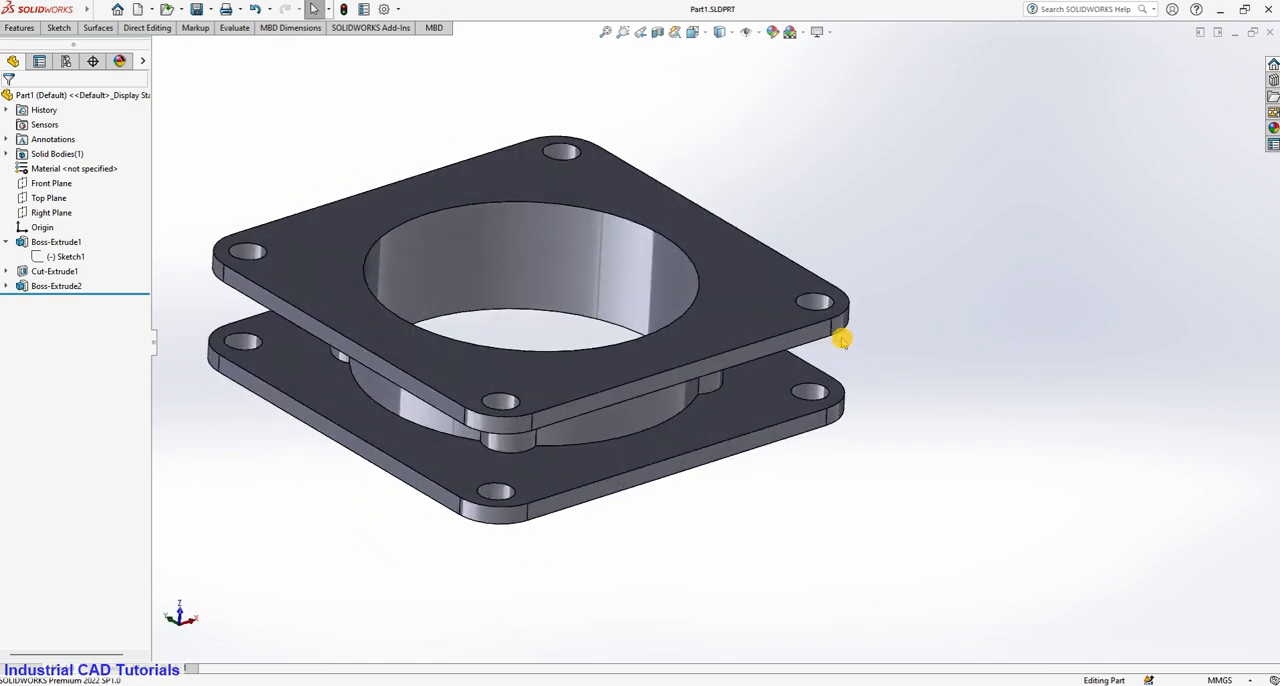
{"action": "scroll", "coordinate": [842, 340], "scroll_direction": "down", "scroll_amount": 3}
{"action": "scroll", "coordinate": [840, 340], "scroll_direction": "up", "scroll_amount": 5}
{"action": "middle_click_drag", "start_coordinate": [798, 312], "coordinate": [923, 380]}
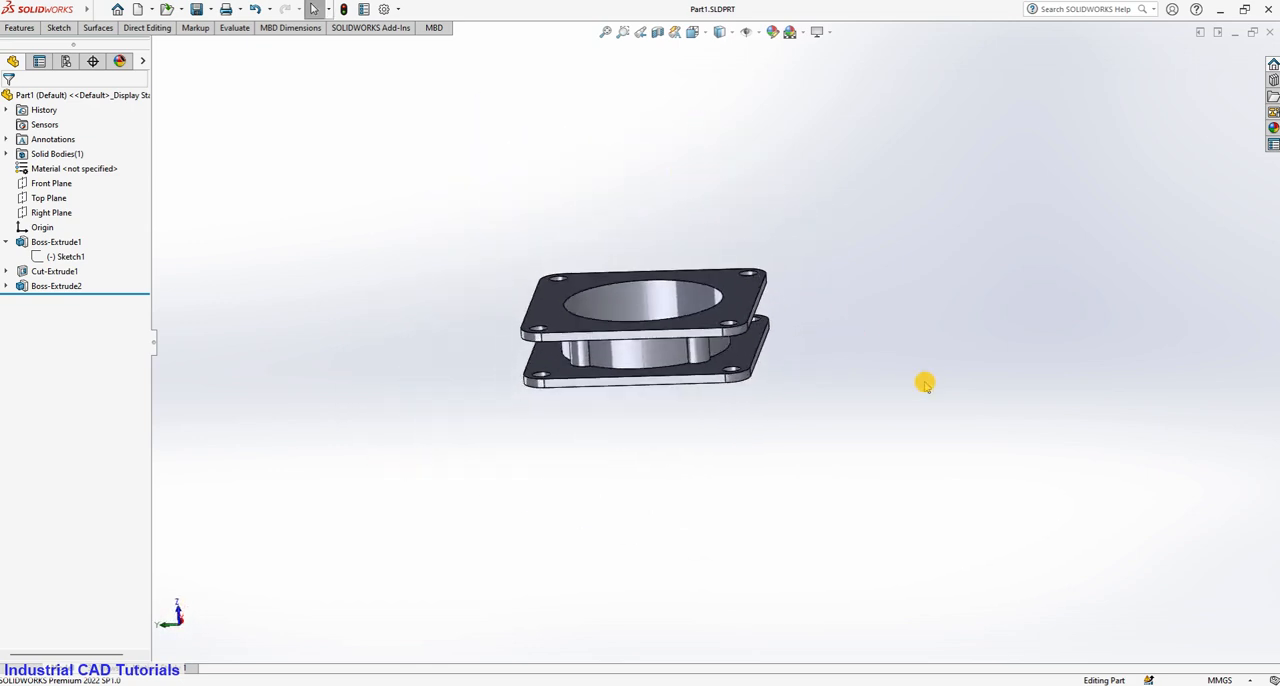
{"action": "scroll", "coordinate": [923, 380], "scroll_direction": "down", "scroll_amount": 3}
{"action": "left_click", "coordinate": [557, 206]}
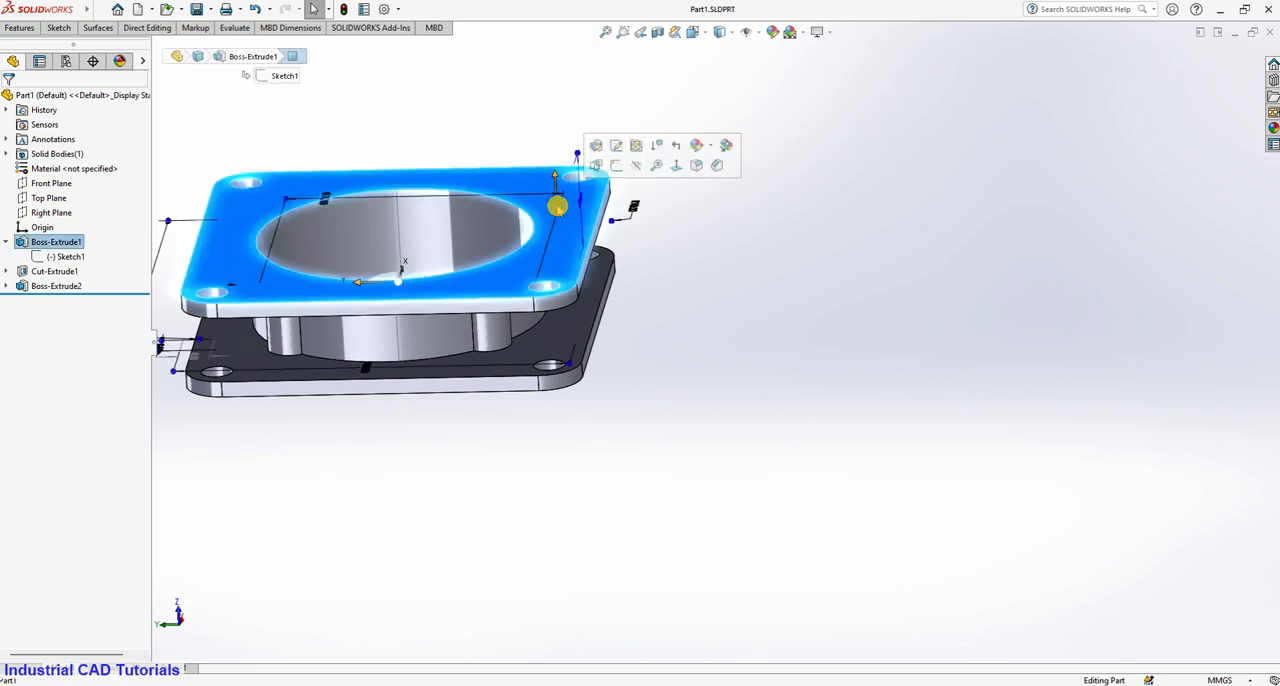
{"action": "left_click", "coordinate": [618, 166]}
{"action": "scroll", "coordinate": [603, 183], "scroll_direction": "down", "scroll_amount": 2}
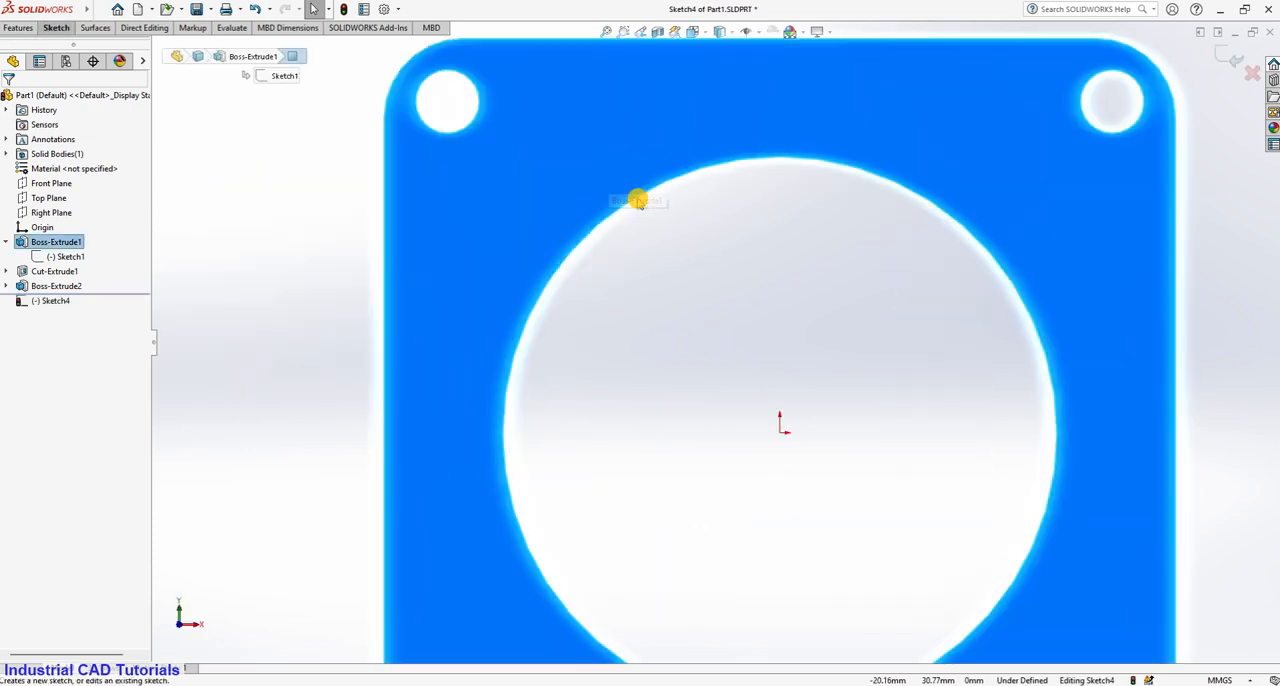
{"action": "scroll", "coordinate": [646, 209], "scroll_direction": "up", "scroll_amount": 3}
{"action": "left_click", "coordinate": [1131, 381]}
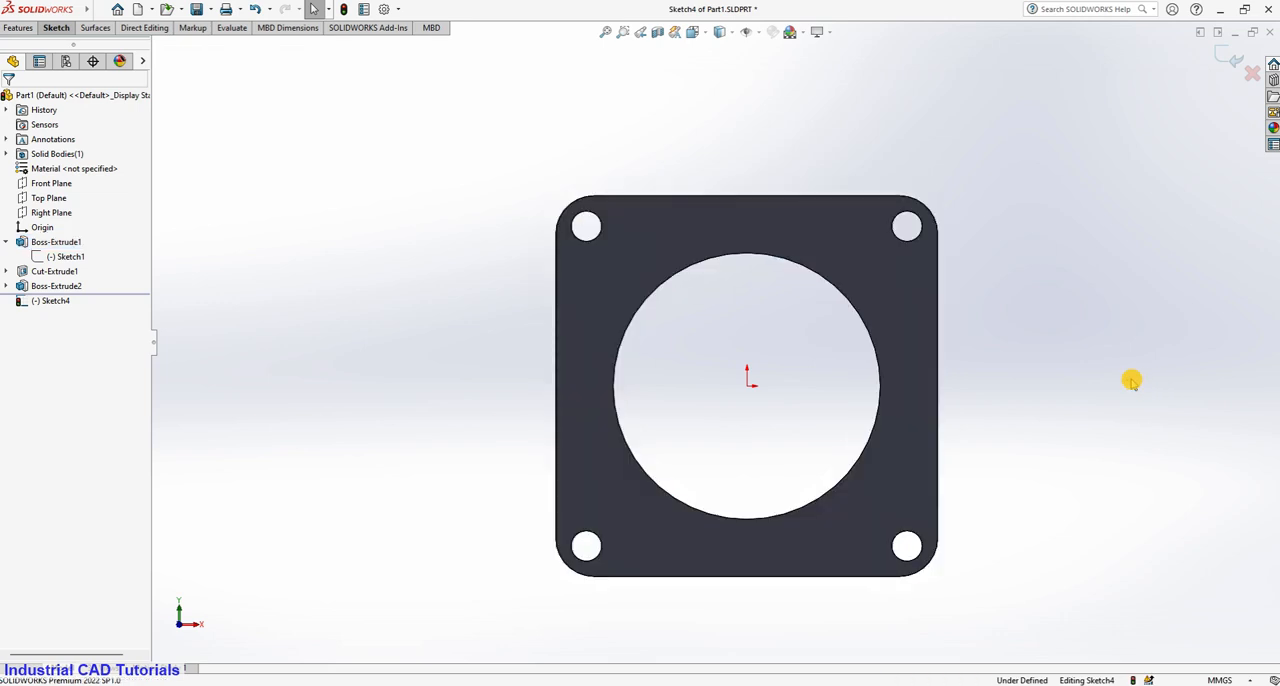
{"action": "middle_click_drag", "start_coordinate": [1098, 401], "coordinate": [891, 323], "text": "ctrl"}
{"action": "scroll", "coordinate": [890, 324], "scroll_direction": "down", "scroll_amount": 2}
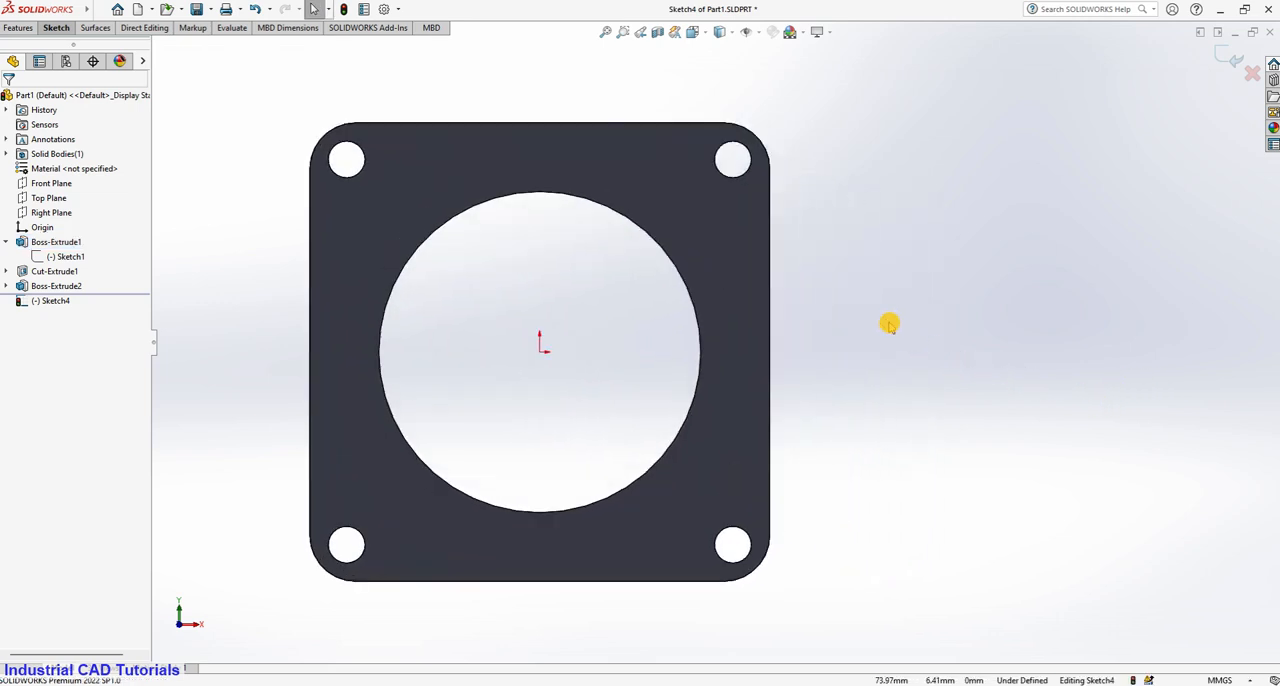
Convert the 70 mm bore's circular edge into a circle in the new sketch.
{"action": "left_click", "coordinate": [507, 212]}
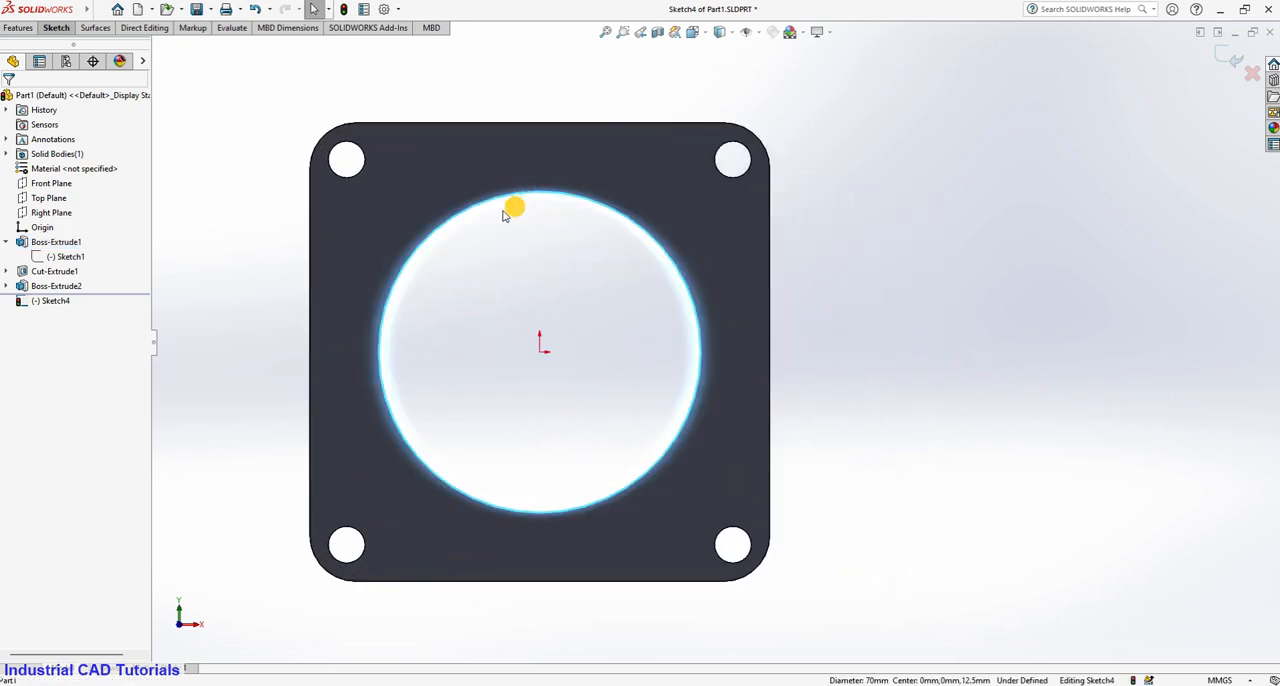
{"action": "left_click", "coordinate": [56, 28]}
{"action": "left_click", "coordinate": [228, 60]}
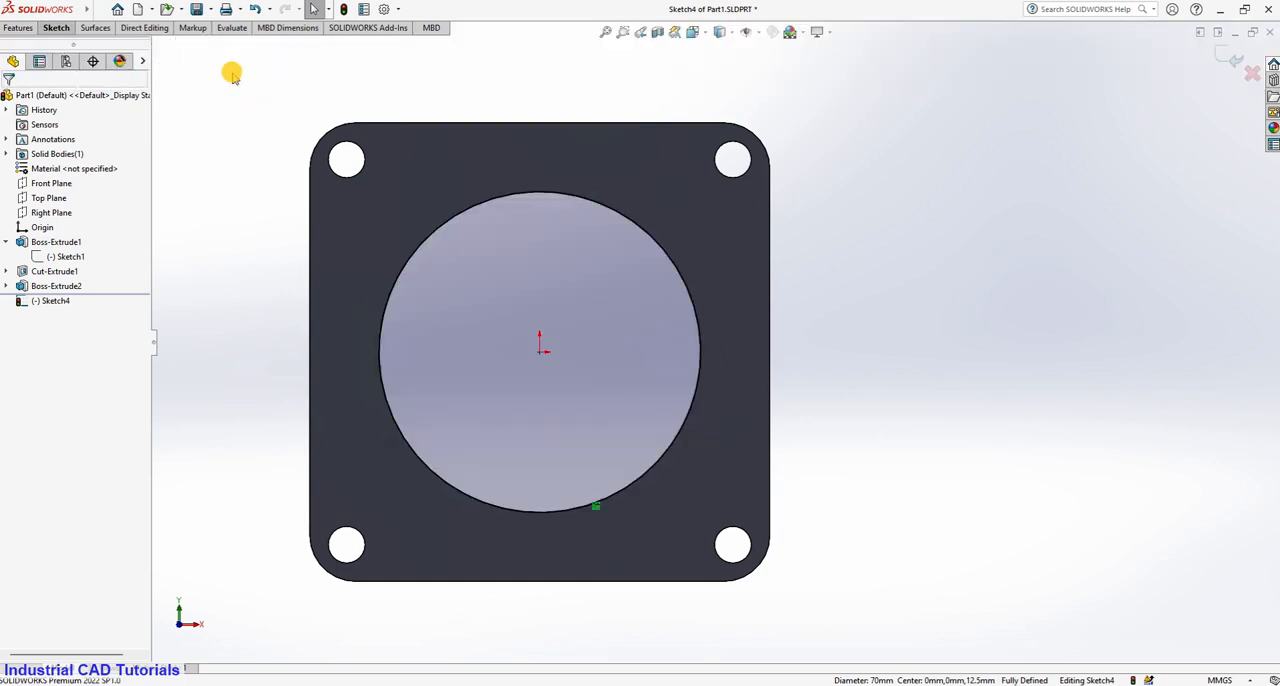
{"action": "left_click", "coordinate": [440, 229]}
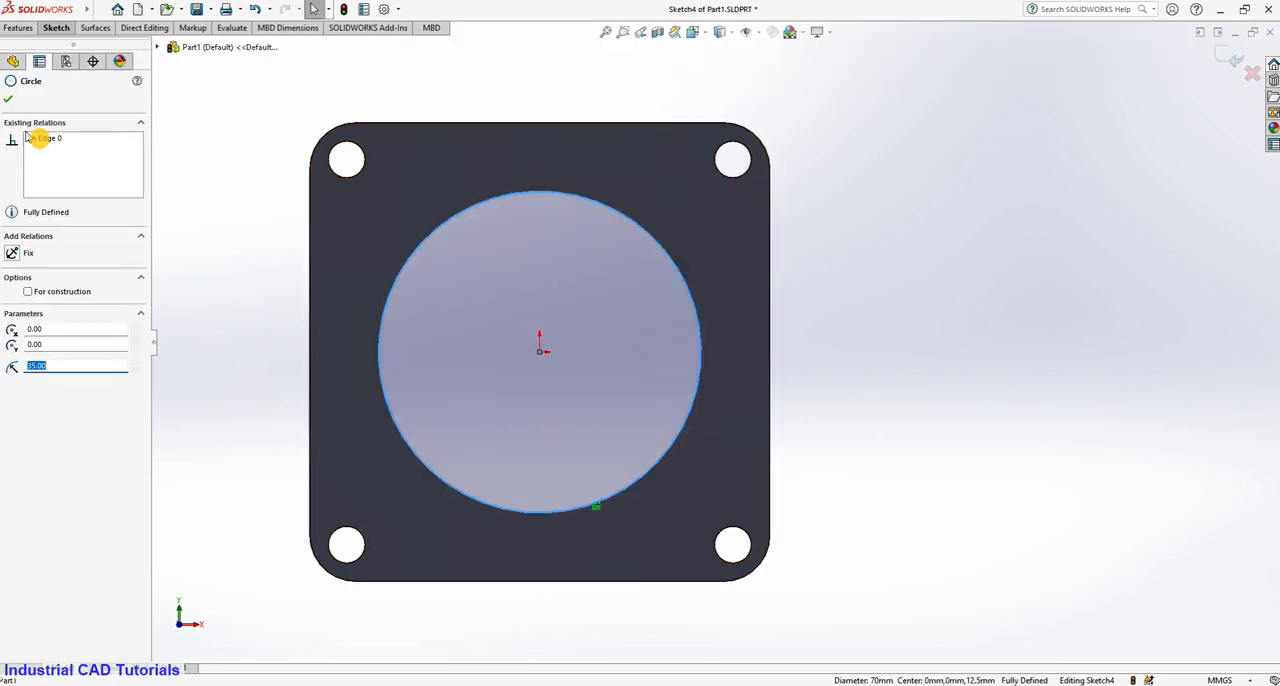
{"action": "left_click", "coordinate": [10, 103]}
{"action": "left_click", "coordinate": [238, 203]}
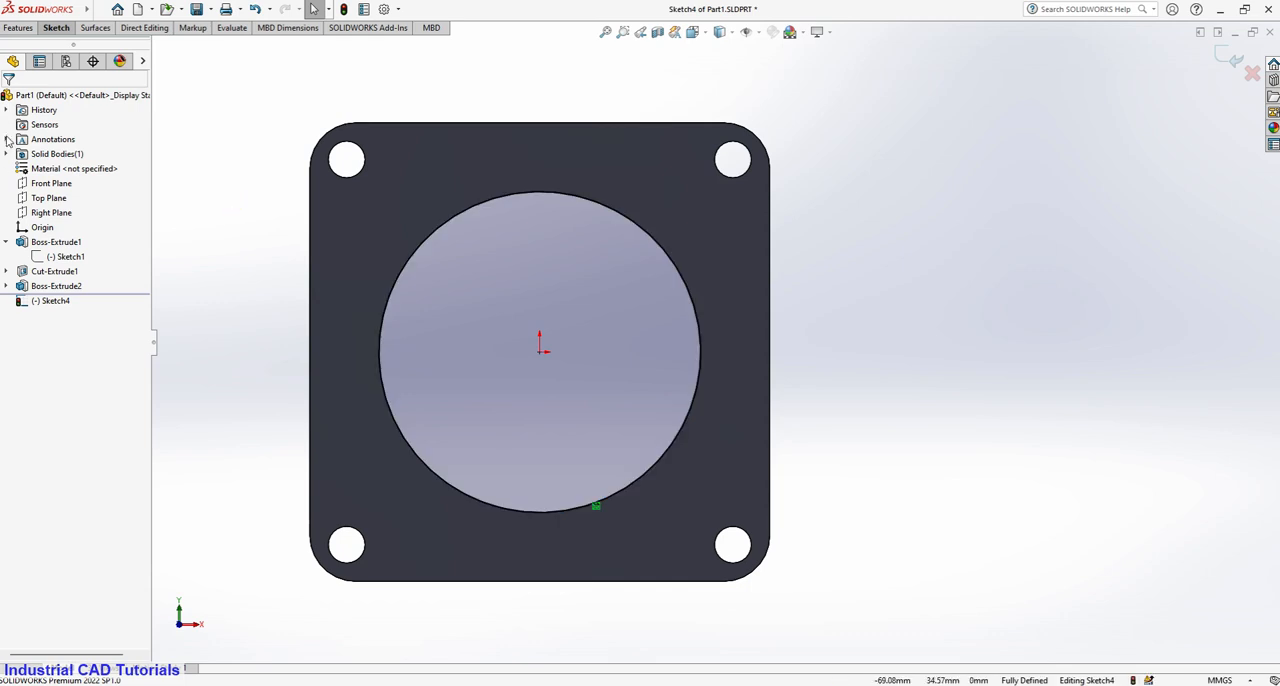
Sketch a circle about 25 mm in diameter centred on the origin, inside the converted bore circle.
{"action": "left_click", "coordinate": [57, 28]}
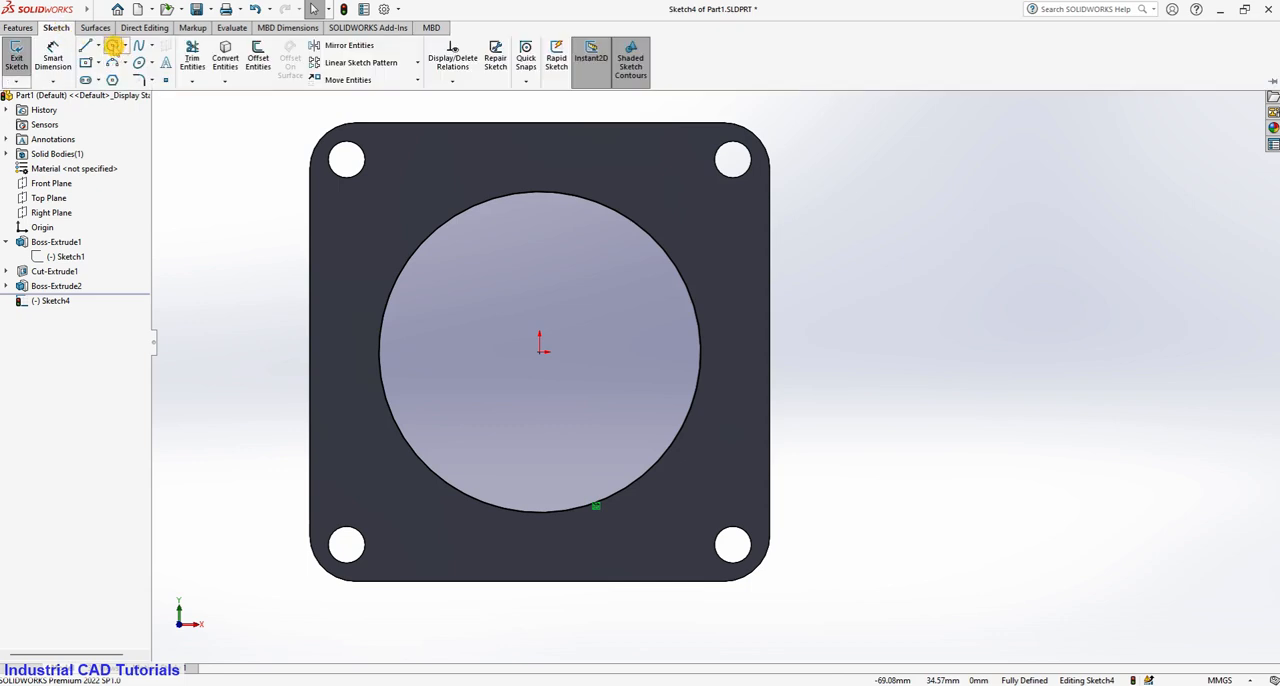
{"action": "left_click", "coordinate": [113, 46]}
{"action": "left_click", "coordinate": [540, 349]}
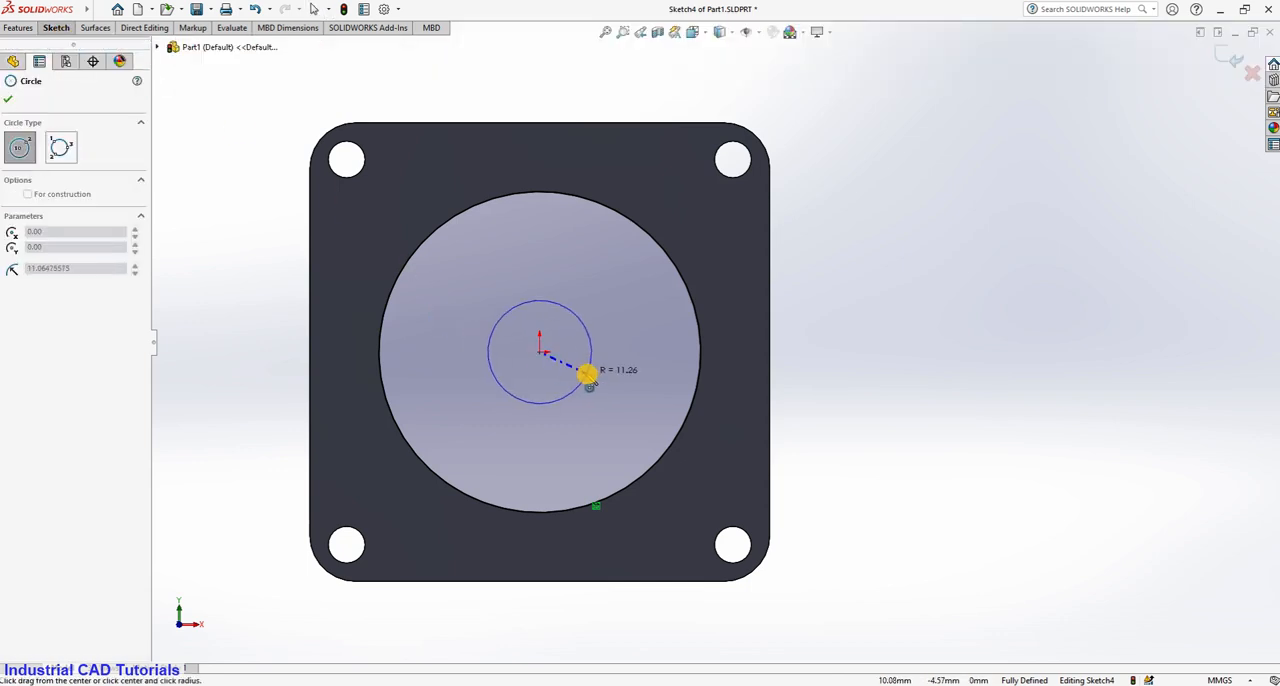
{"action": "left_click", "coordinate": [594, 371]}
Dimension the inner circle's diameter and set it to 30 mm.
{"action": "left_click", "coordinate": [57, 28]}
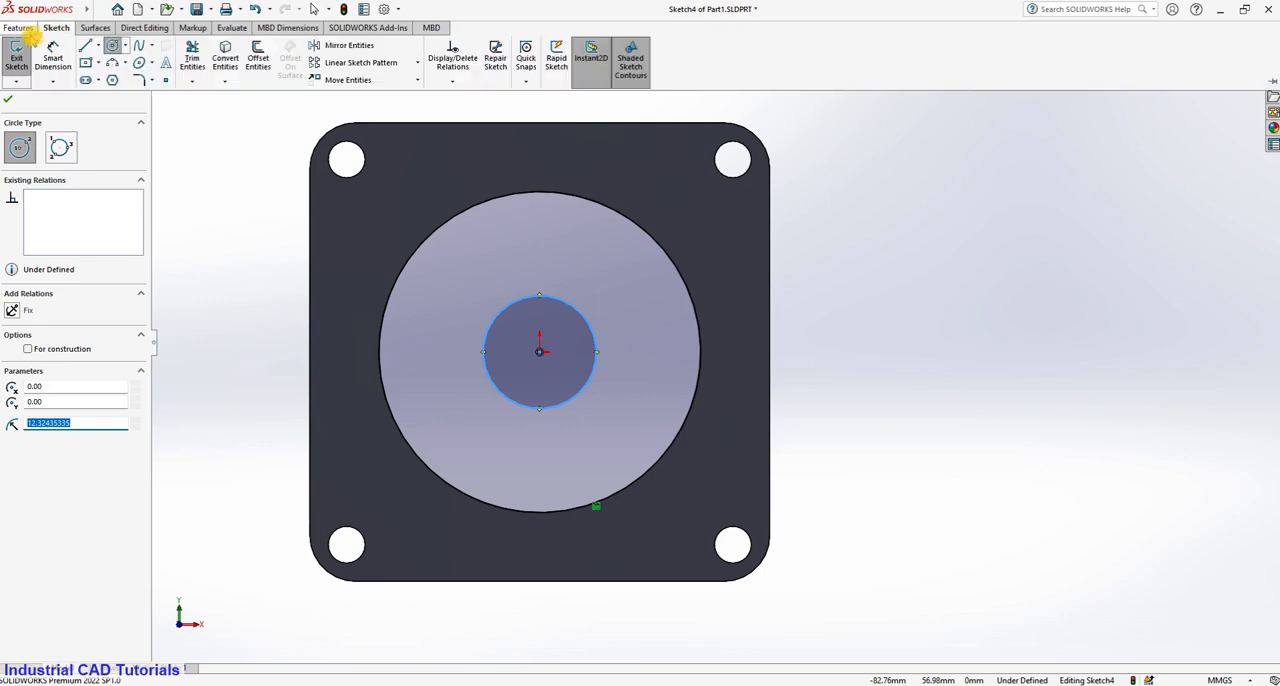
{"action": "left_click", "coordinate": [51, 50]}
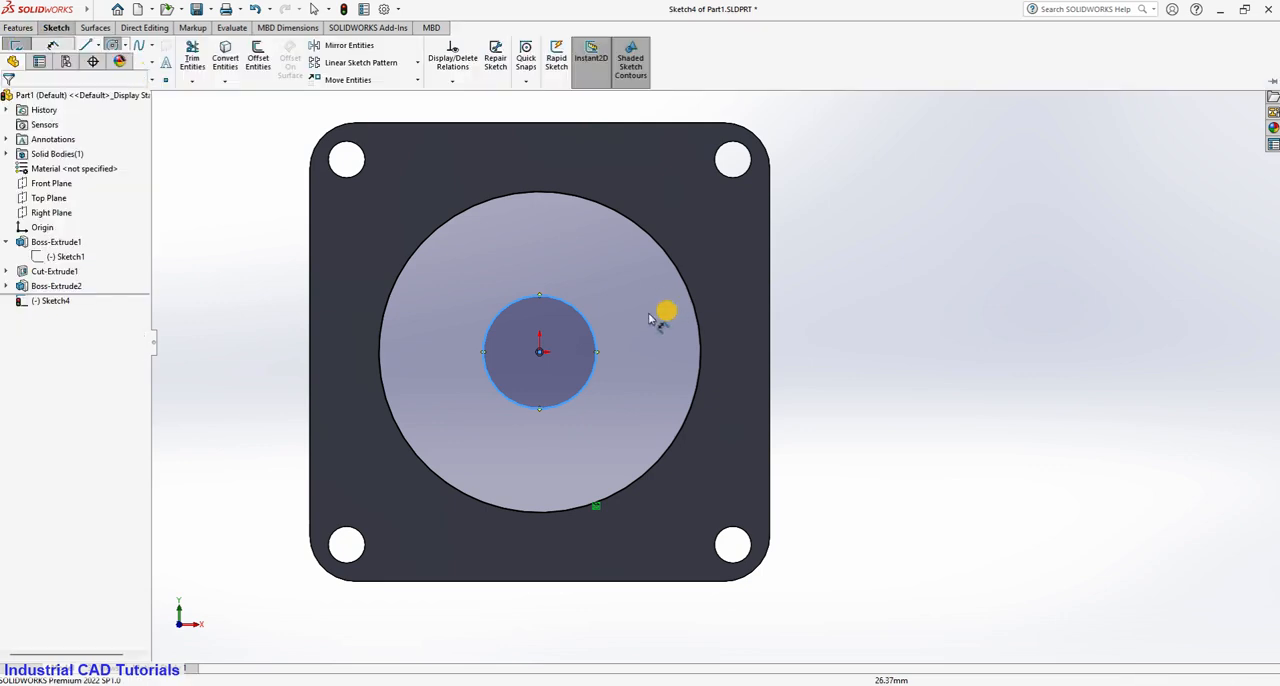
{"action": "left_click", "coordinate": [594, 337]}
{"action": "left_click", "coordinate": [818, 292]}
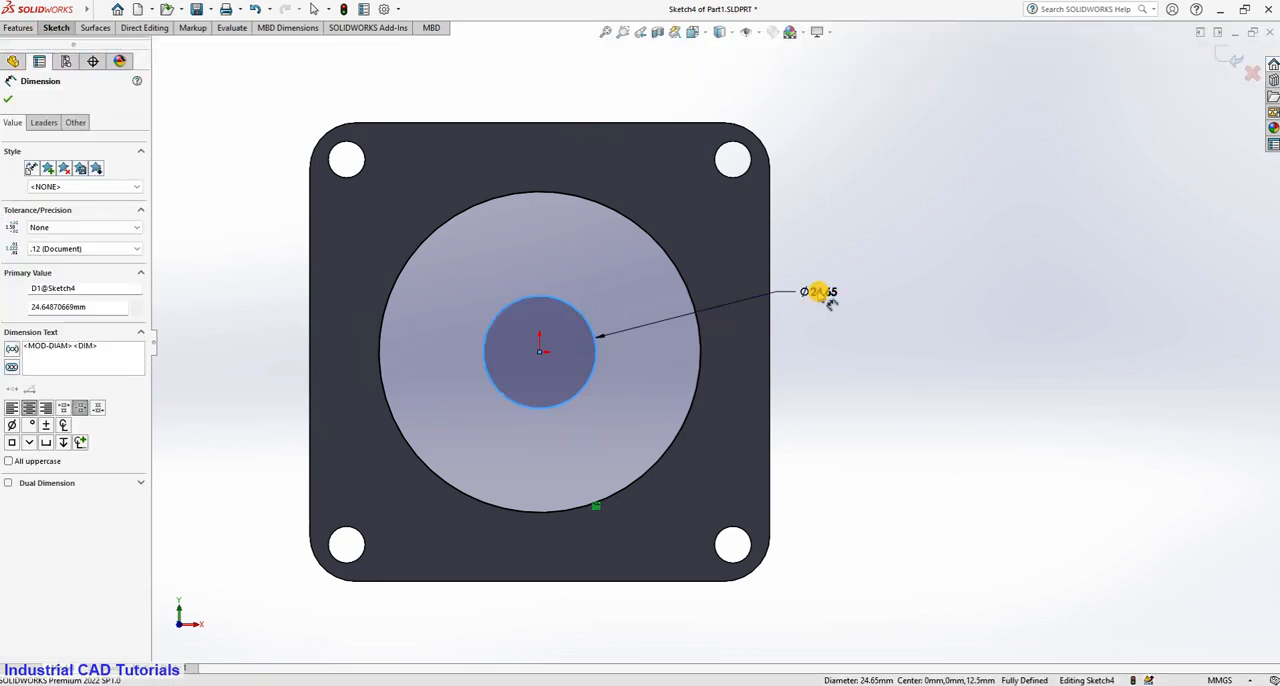
{"action": "type", "text": "30"}
{"action": "key", "text": "Return"}
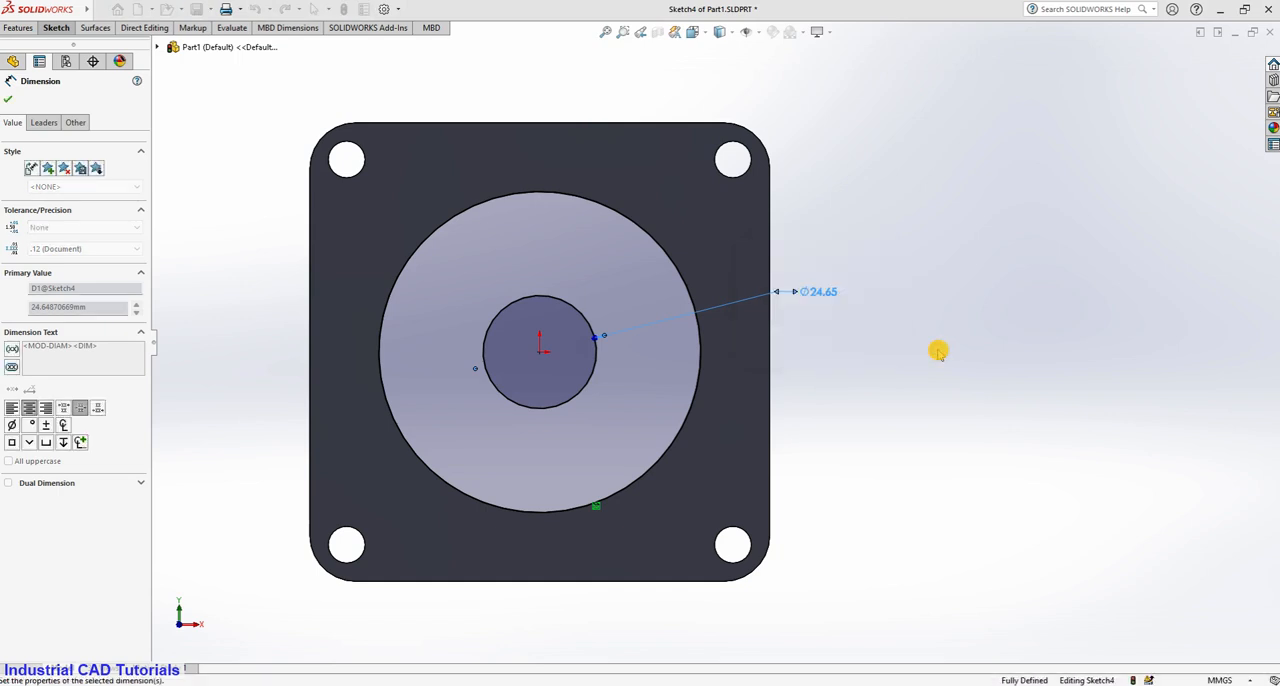
{"action": "left_click", "coordinate": [929, 332]}
{"action": "scroll", "coordinate": [810, 335], "scroll_direction": "down", "scroll_amount": 2}
{"action": "scroll", "coordinate": [797, 335], "scroll_direction": "up", "scroll_amount": 2}
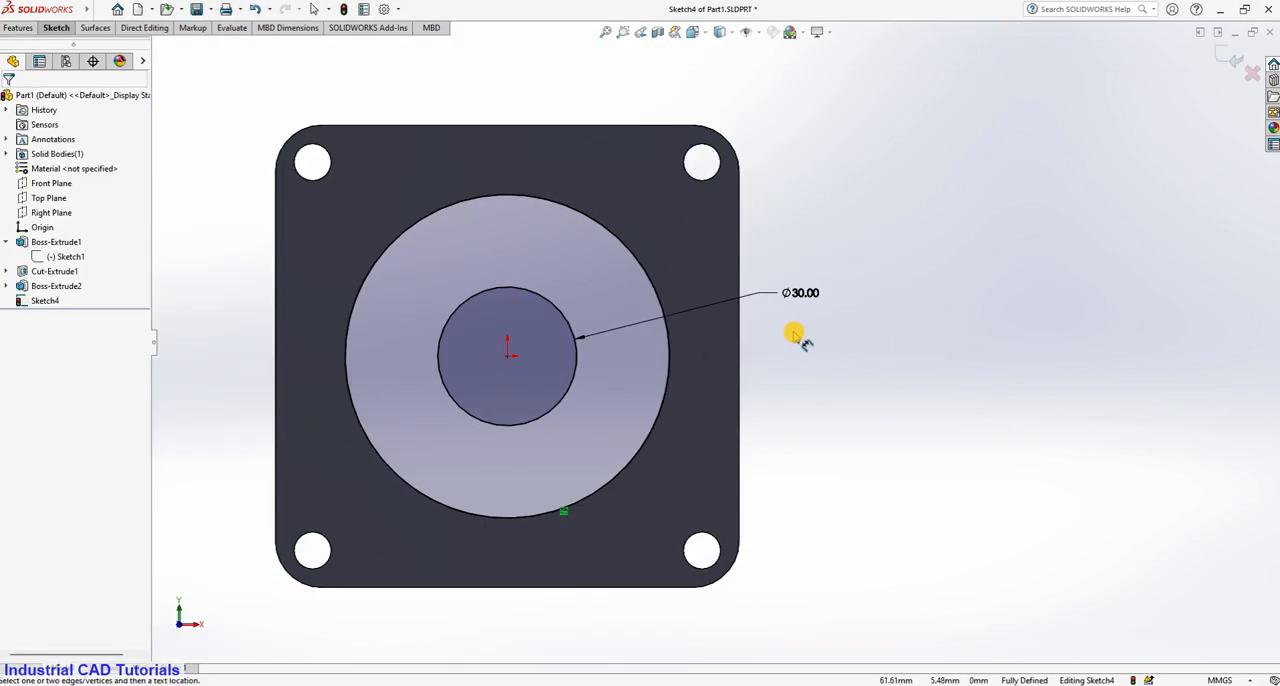
Sketch a line about 22.75 mm long at 45° from the inner circle's top quadrant point up to the bore circle.
{"action": "left_click", "coordinate": [57, 28]}
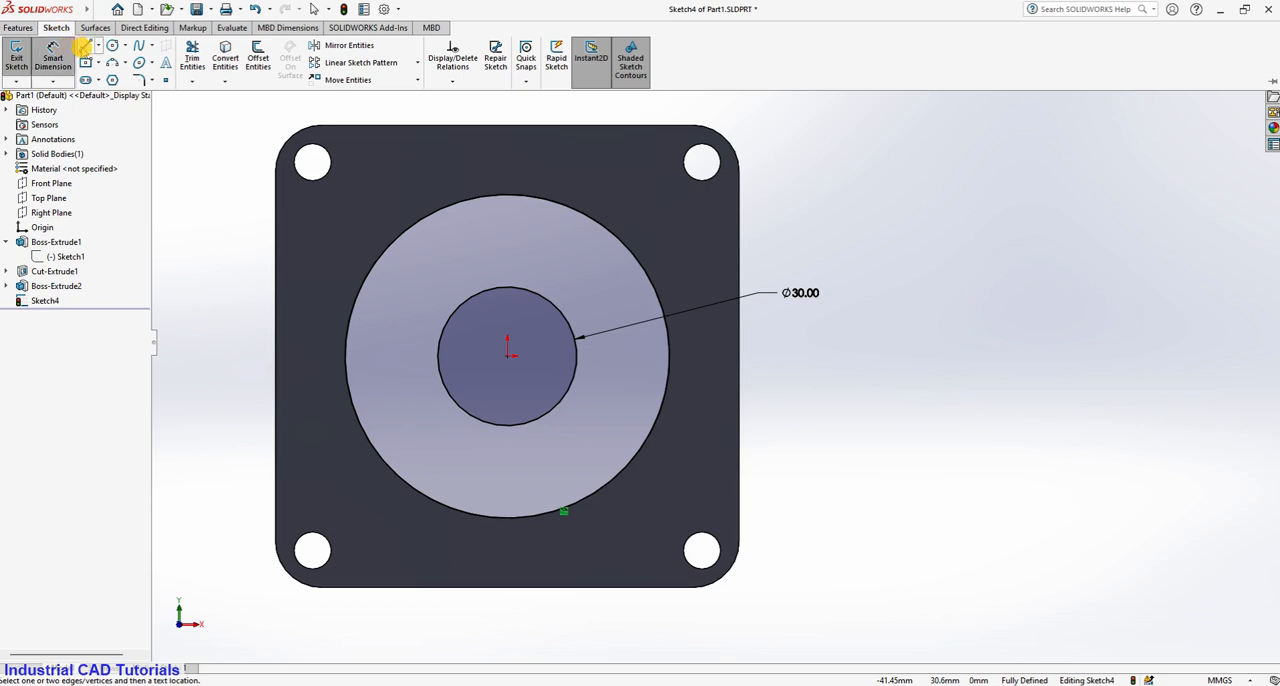
{"action": "left_click", "coordinate": [87, 46]}
{"action": "left_click", "coordinate": [508, 288]}
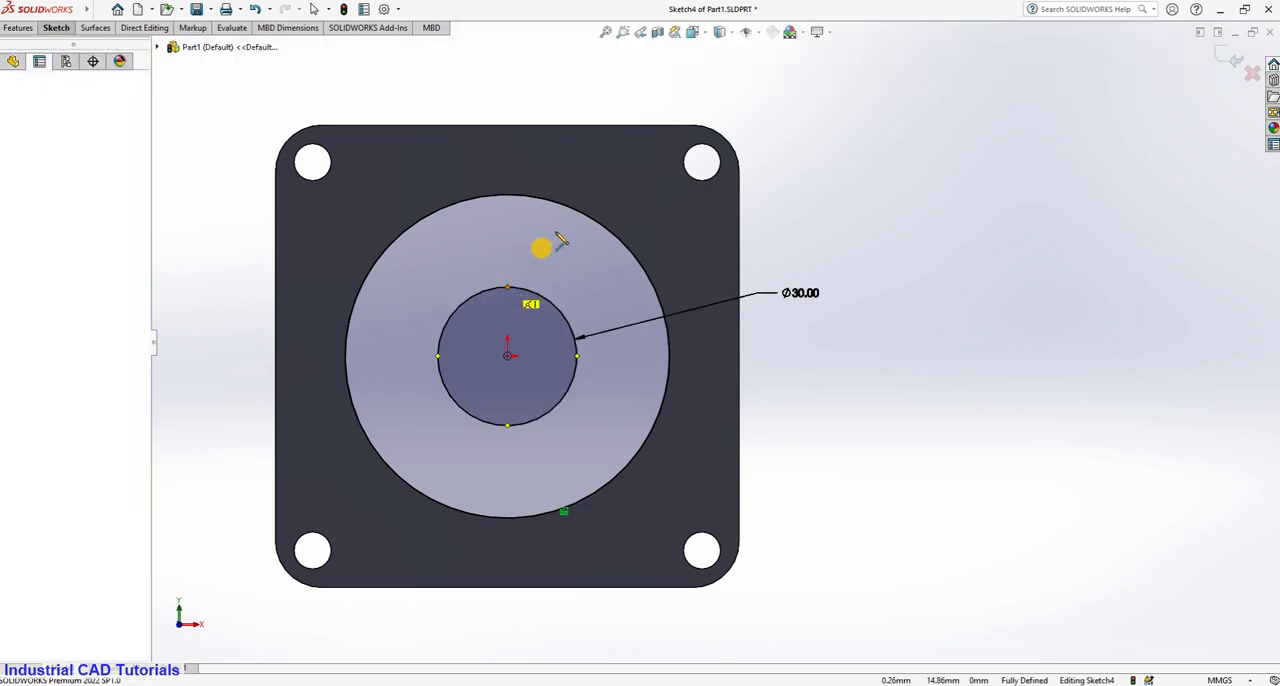
{"action": "left_click", "coordinate": [585, 215]}
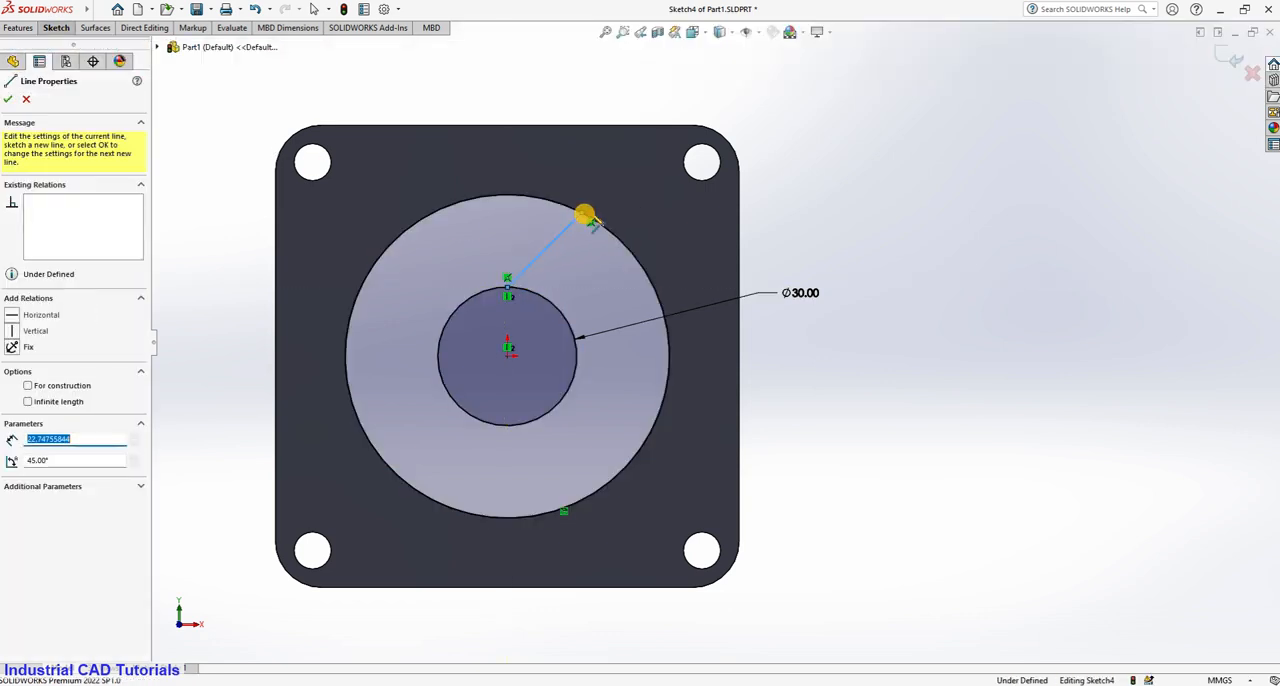
{"action": "key", "text": "Escape"}
Offset the angled line by 4 mm toward its lower-right side, with the offset dimension added.
{"action": "scroll", "coordinate": [450, 291], "scroll_direction": "down", "scroll_amount": 2}
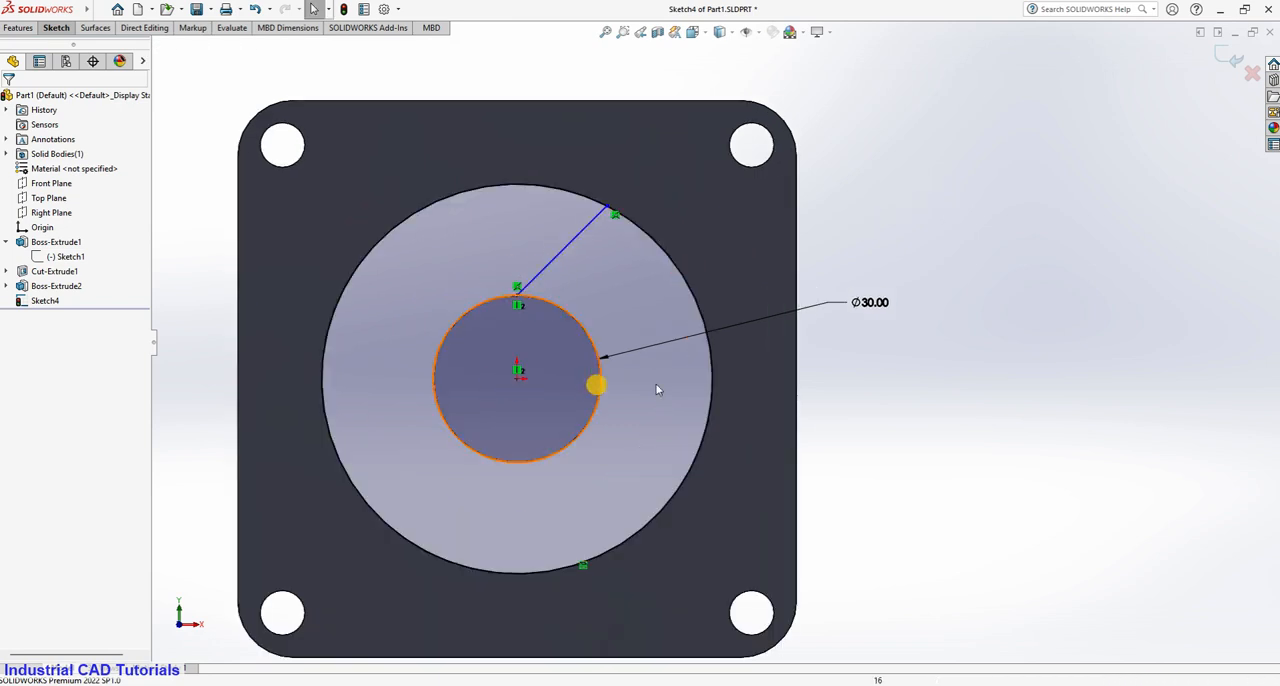
{"action": "left_click", "coordinate": [55, 28]}
{"action": "left_click", "coordinate": [258, 48]}
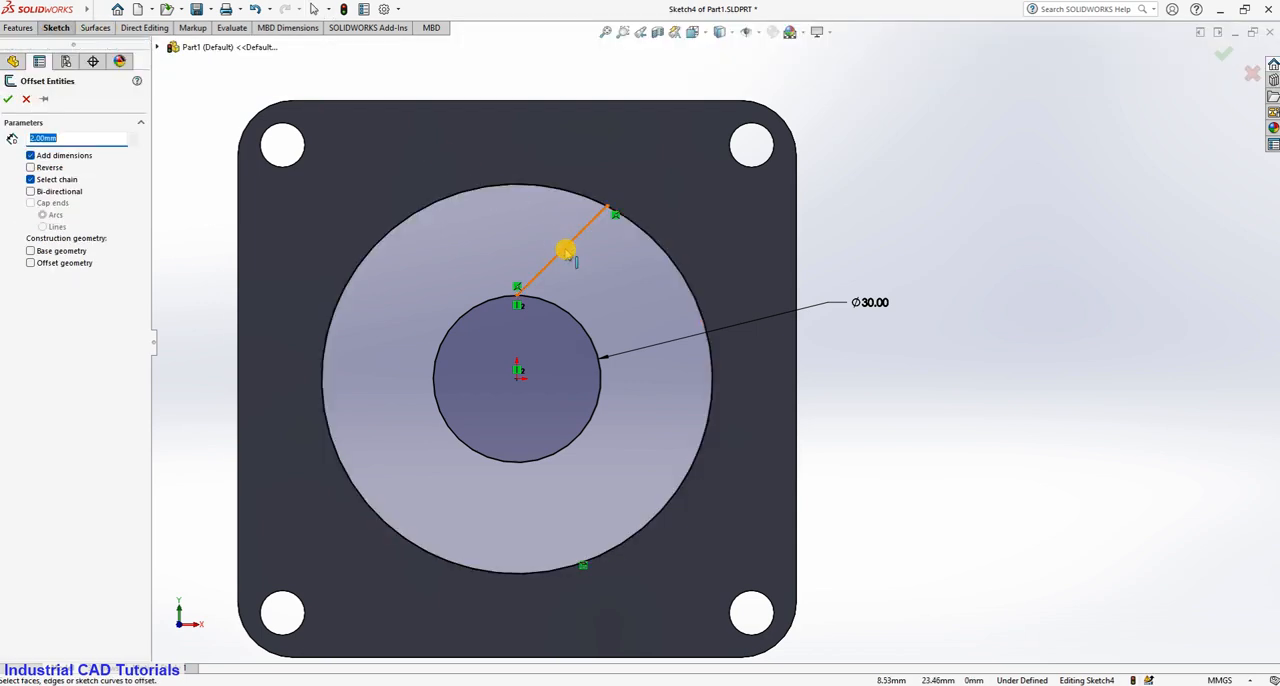
{"action": "left_click", "coordinate": [565, 250]}
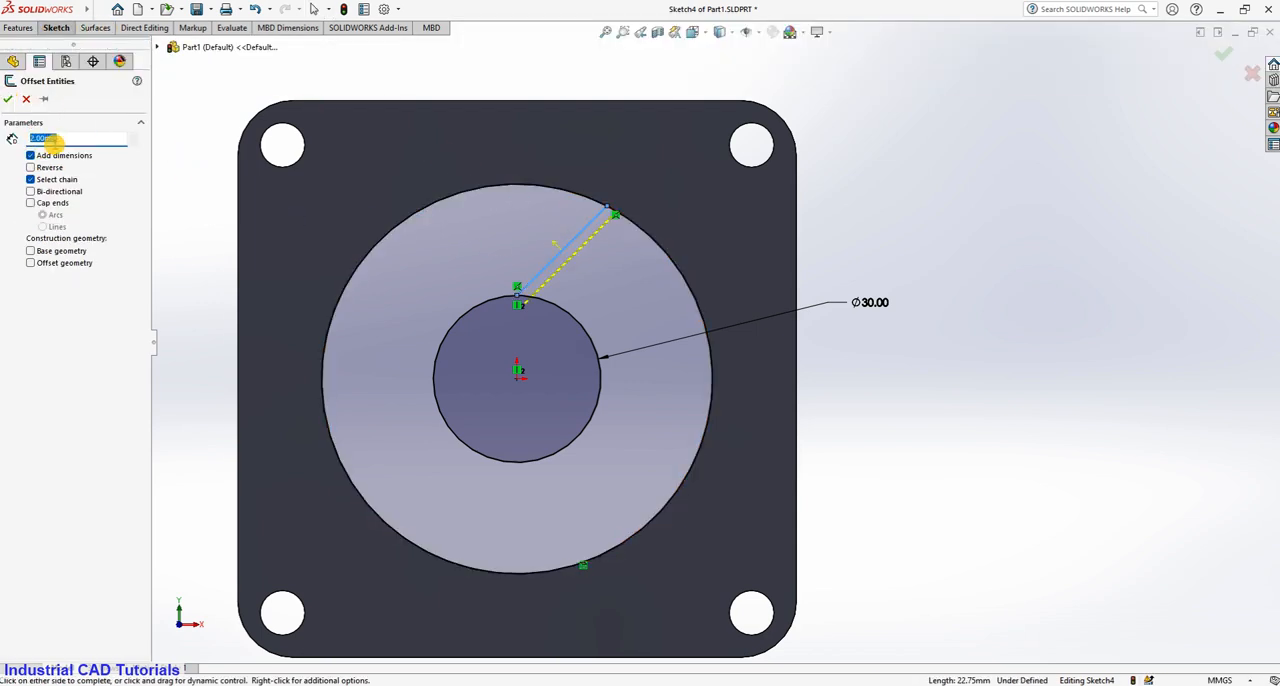
{"action": "left_click", "coordinate": [929, 186]}
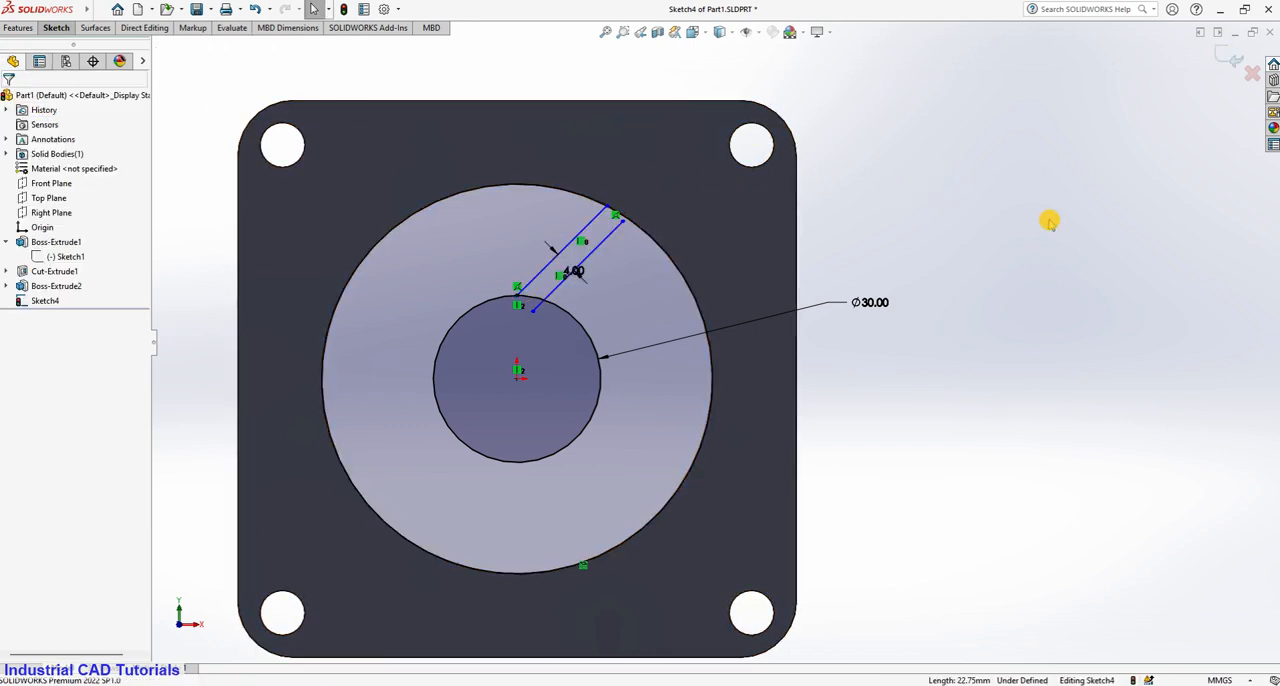
Try a coincident relation between the offset line's upper endpoint and the bore circle, then undo it.
{"action": "scroll", "coordinate": [625, 225], "scroll_direction": "down", "scroll_amount": 3}
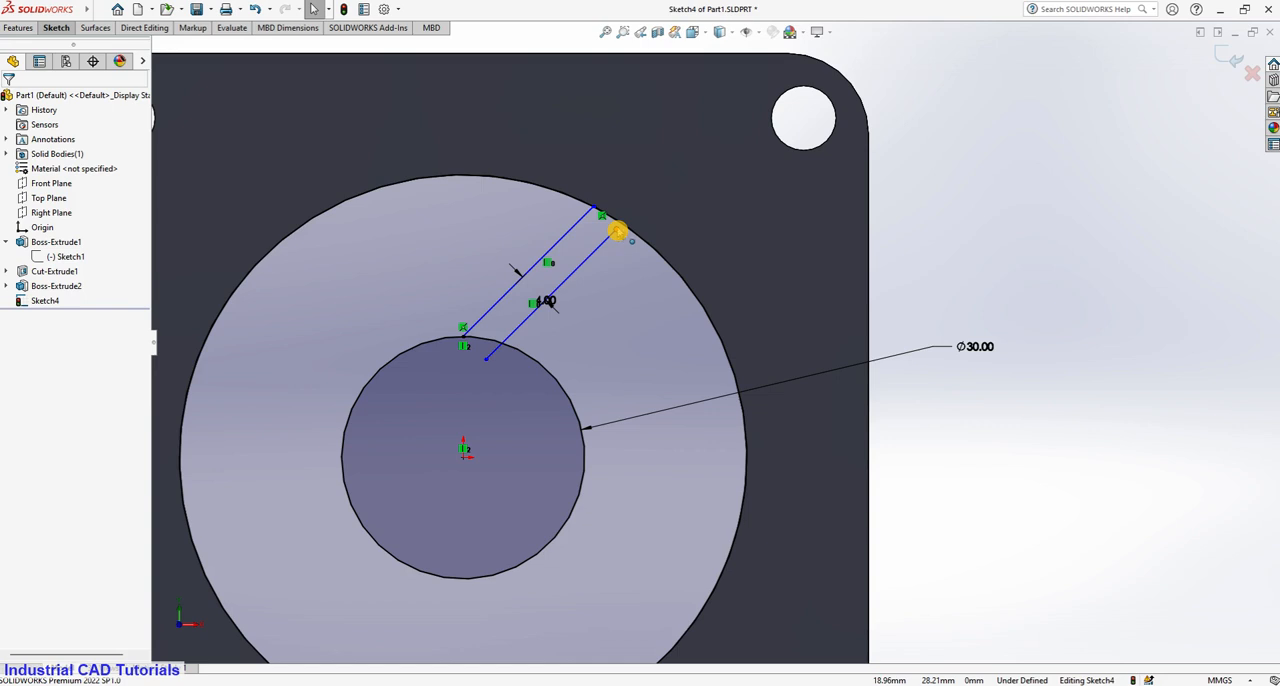
{"action": "left_click", "coordinate": [620, 228]}
{"action": "left_click", "coordinate": [630, 232], "text": "ctrl"}
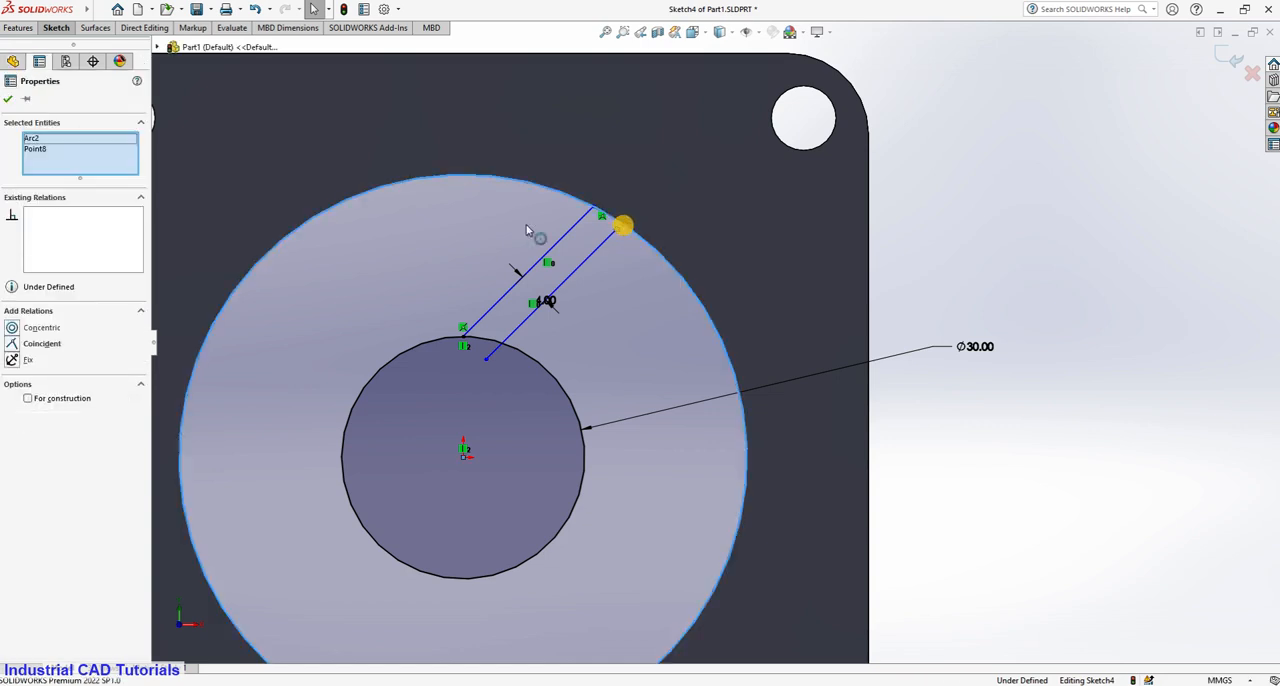
{"action": "left_click", "coordinate": [15, 343]}
{"action": "key", "text": "ctrl+z"}
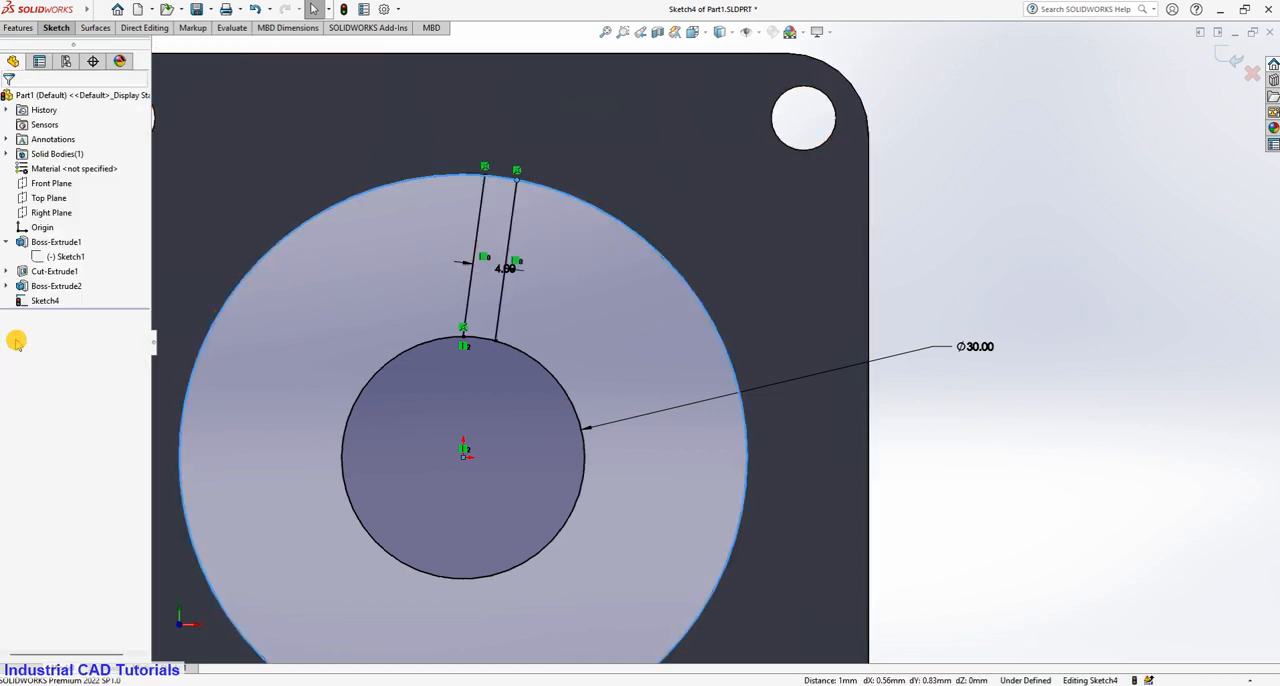
{"action": "left_click", "coordinate": [862, 180]}
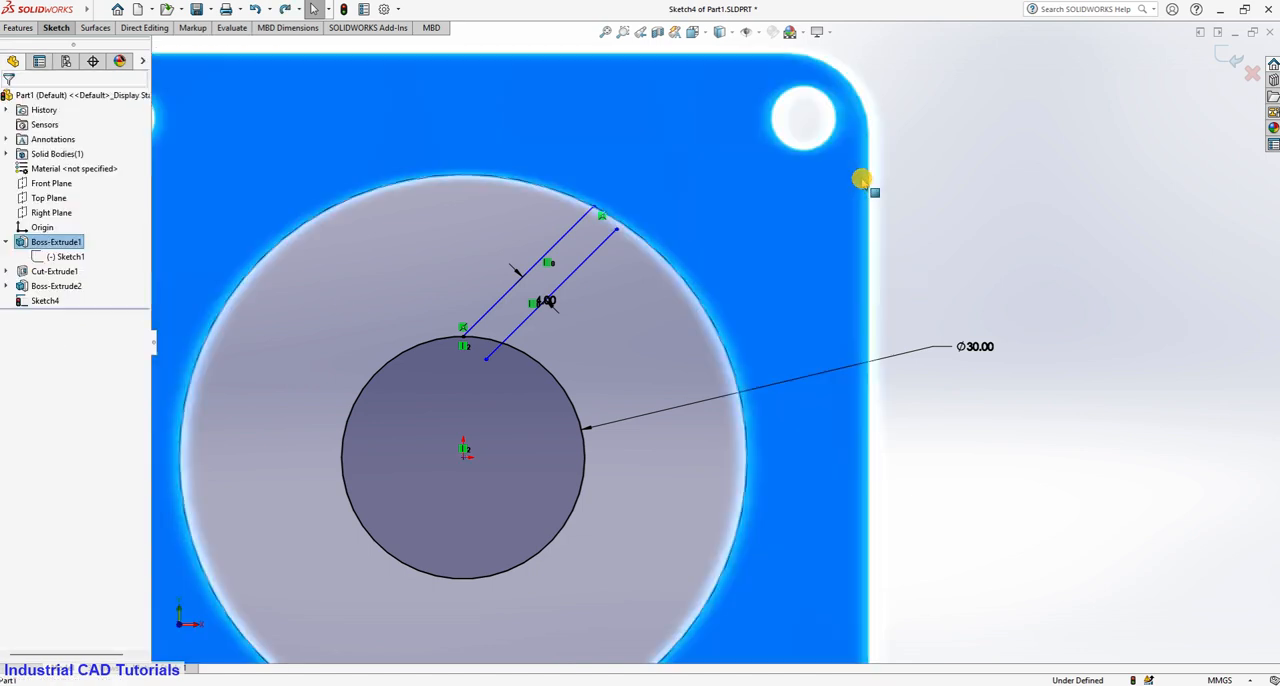
Snap the offset line's upper endpoint onto the bore circle.
{"action": "left_click", "coordinate": [983, 157]}
{"action": "left_click", "coordinate": [618, 226]}
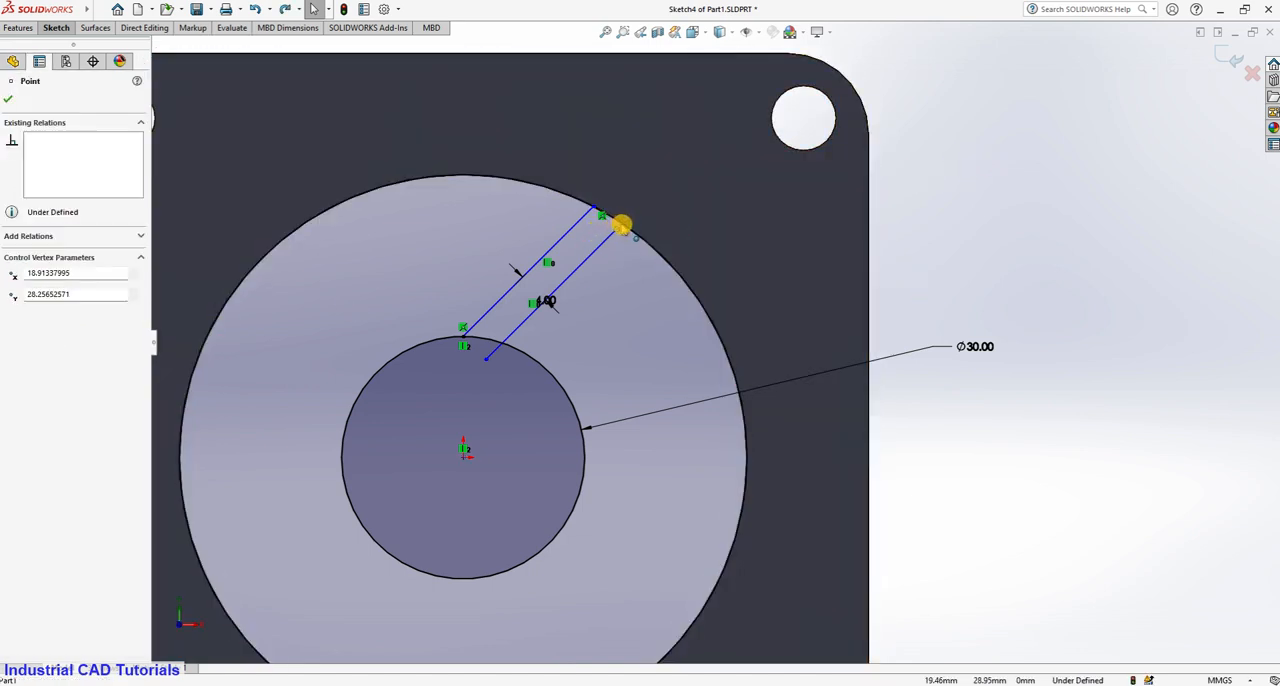
{"action": "scroll", "coordinate": [1072, 235], "scroll_direction": "down", "scroll_amount": 2}
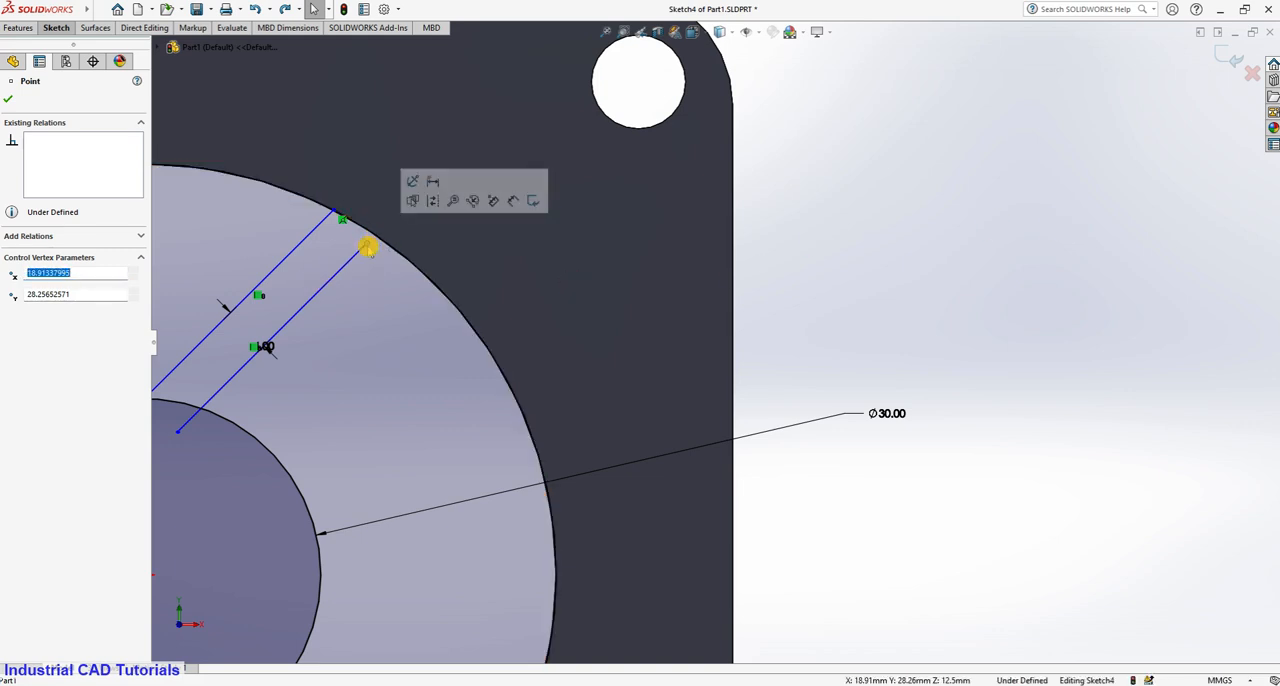
{"action": "left_click_drag", "start_coordinate": [372, 241], "coordinate": [386, 237]}
{"action": "left_click", "coordinate": [880, 217]}
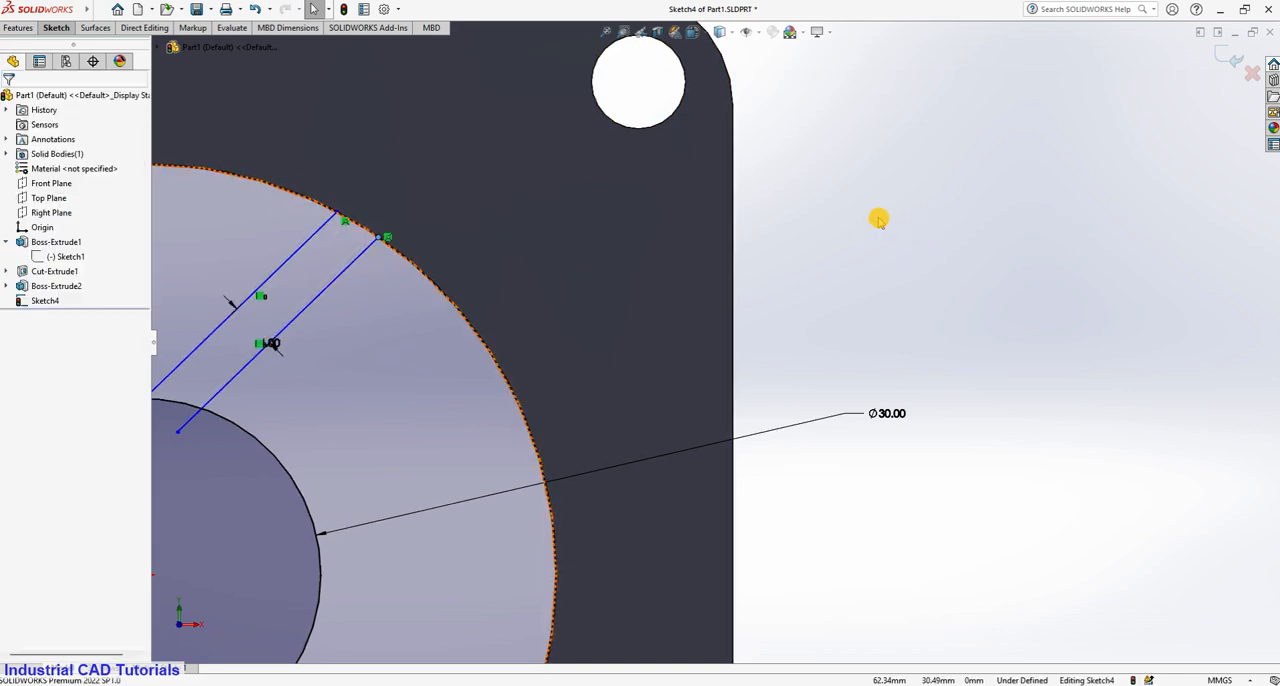
{"action": "key", "text": "f"}
{"action": "scroll", "coordinate": [520, 260], "scroll_direction": "down", "scroll_amount": 6}
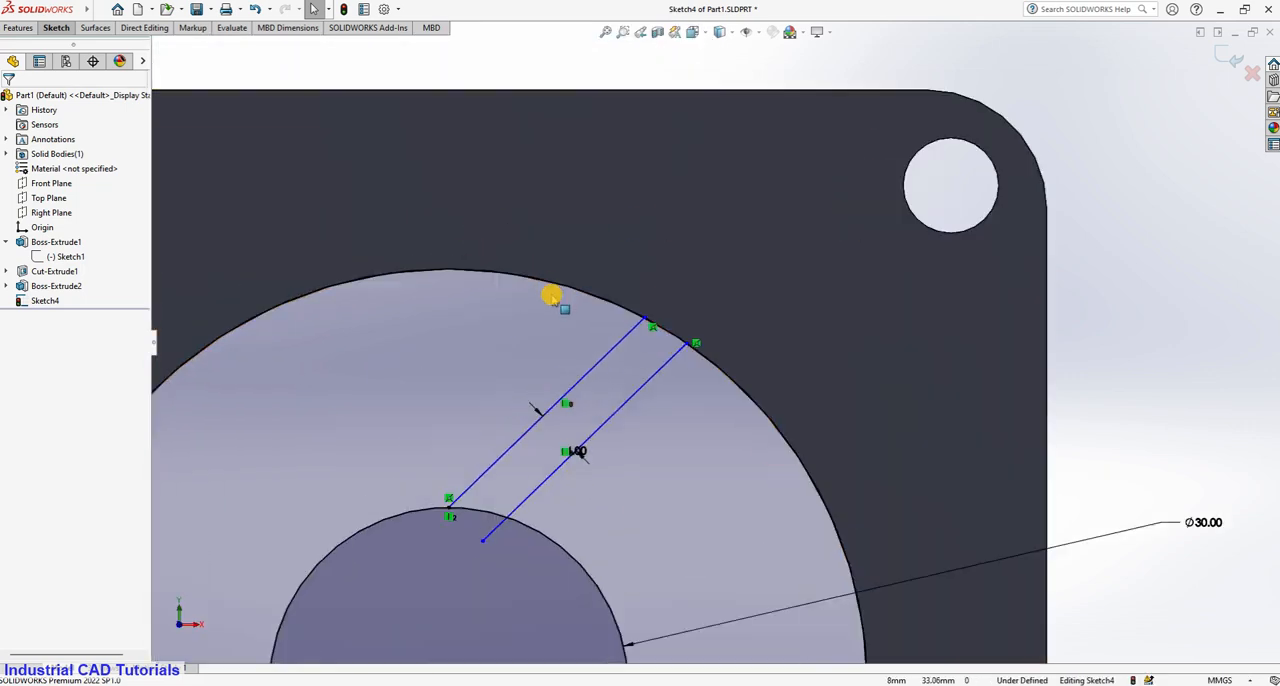
{"action": "scroll", "coordinate": [777, 330], "scroll_direction": "up", "scroll_amount": 6}
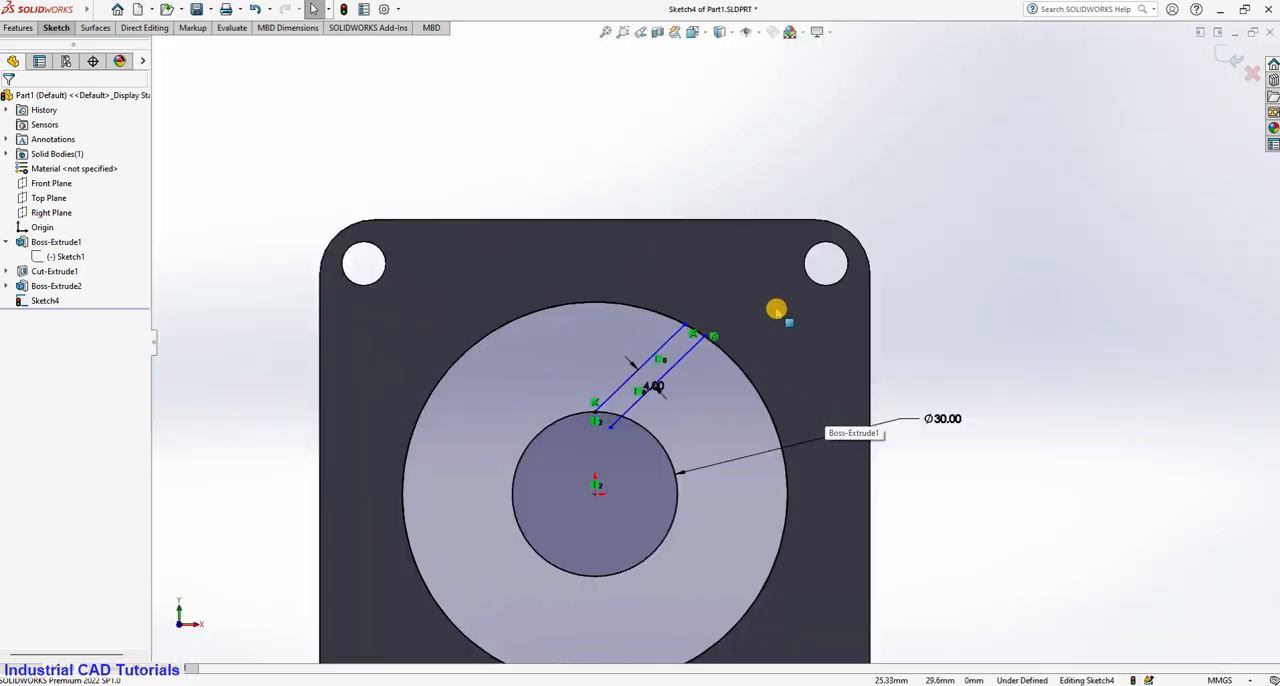
{"action": "middle_click_drag", "start_coordinate": [782, 422], "coordinate": [780, 378], "text": "ctrl"}
{"action": "scroll", "coordinate": [780, 378], "scroll_direction": "up", "scroll_amount": 1}
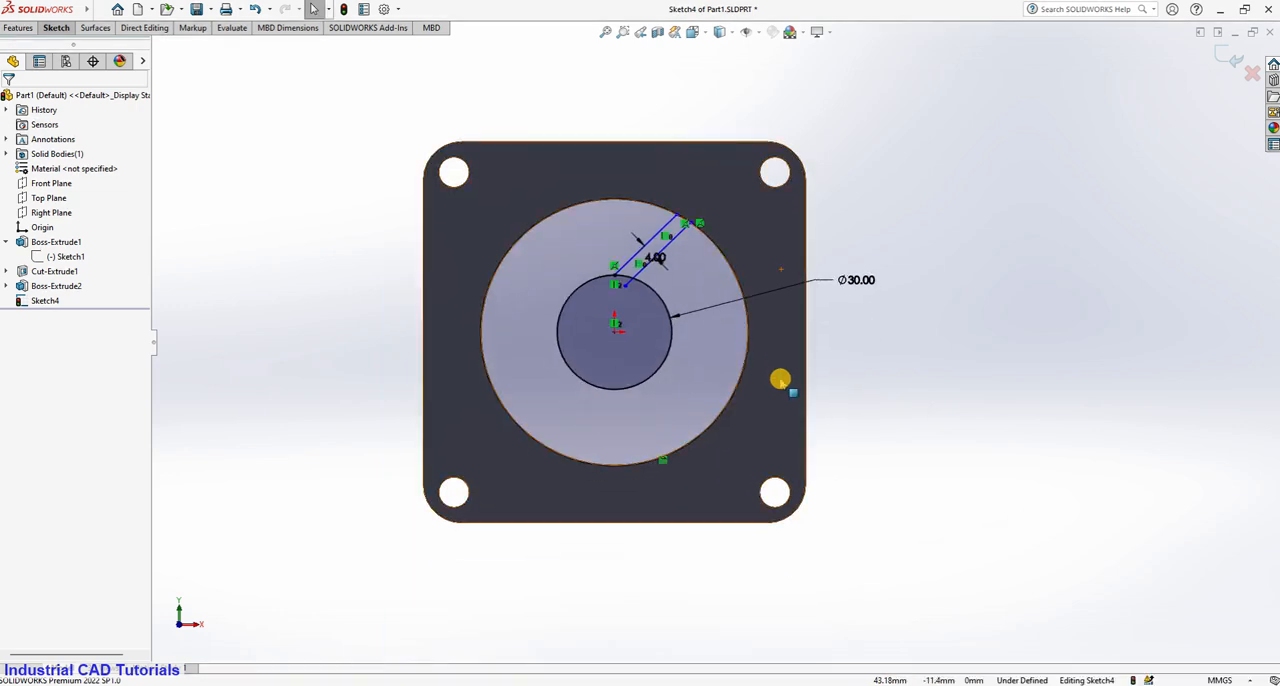
{"action": "scroll", "coordinate": [780, 378], "scroll_direction": "down", "scroll_amount": 2}
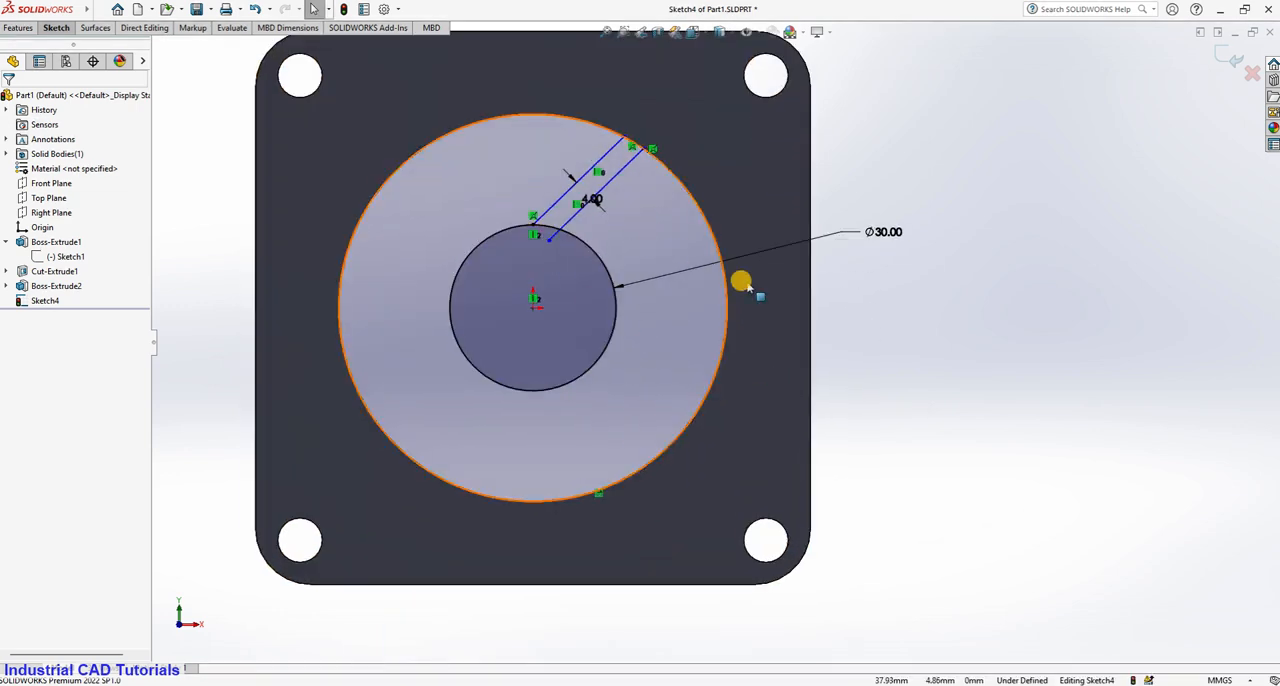
{"action": "left_click", "coordinate": [557, 200]}
{"action": "scroll", "coordinate": [605, 240], "scroll_direction": "up", "scroll_amount": 2}
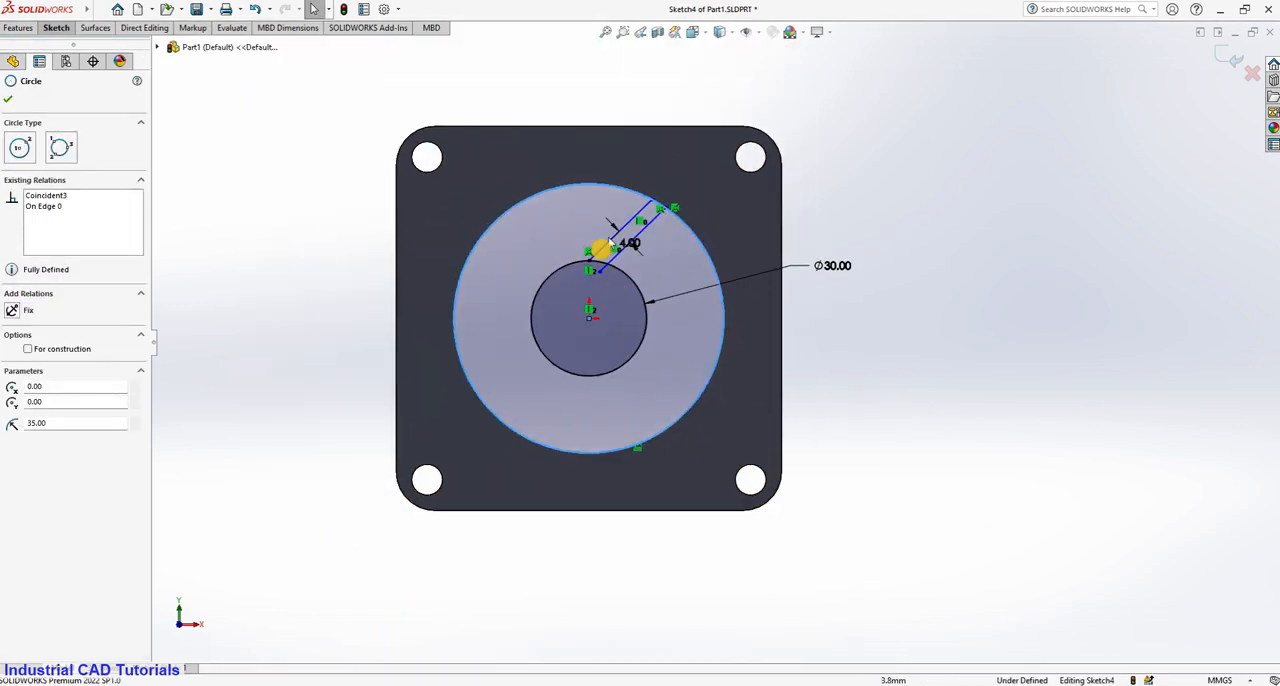
Dimension the angle between the original angled line and the flange's top edge and set it to 45°.
{"action": "left_click", "coordinate": [608, 243]}
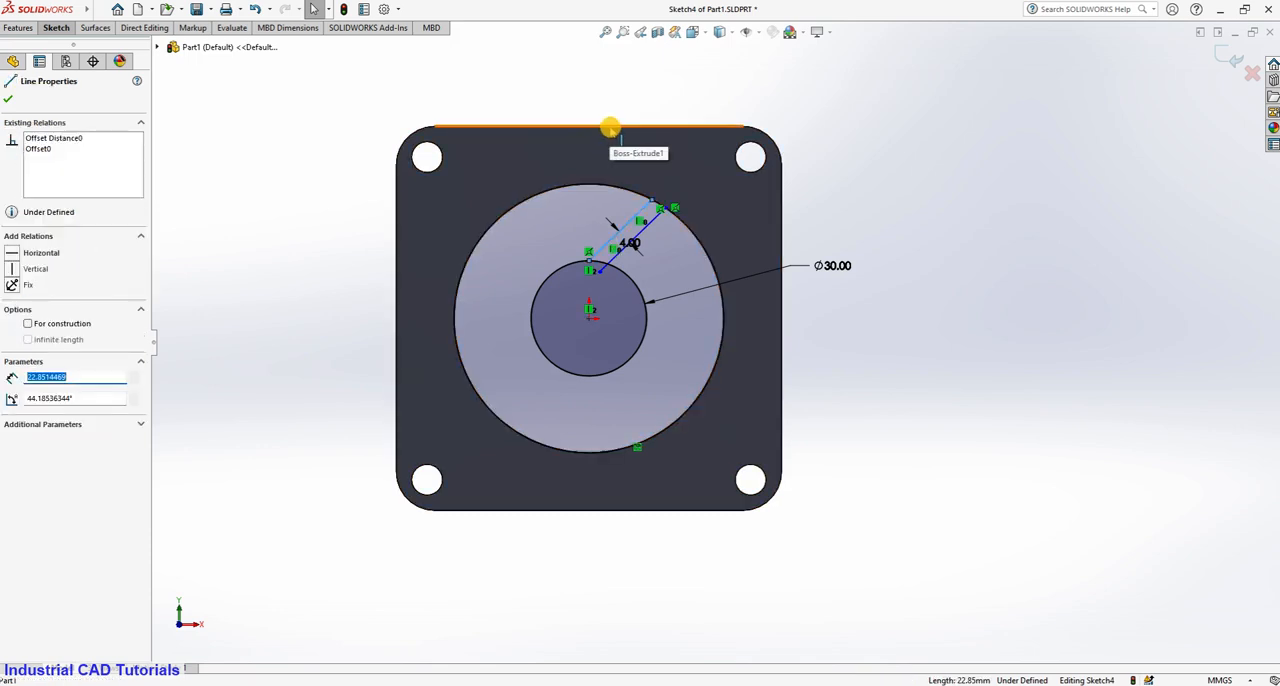
{"action": "left_click", "coordinate": [56, 28]}
{"action": "left_click", "coordinate": [55, 54]}
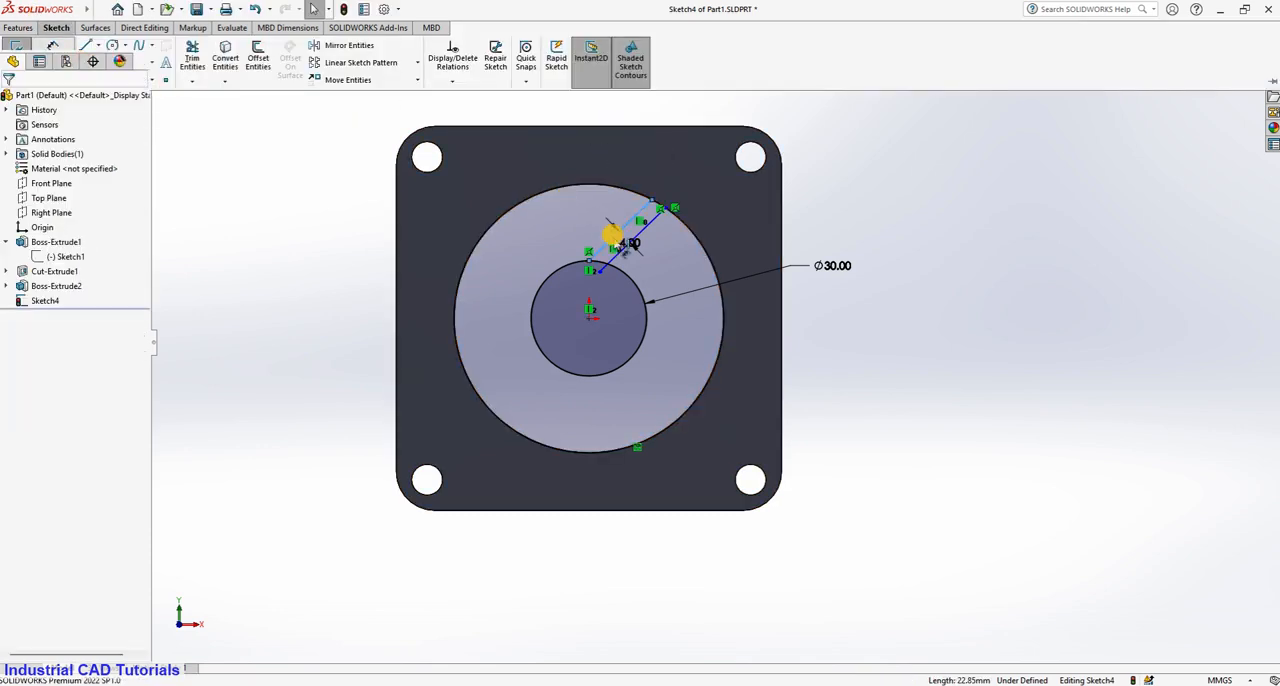
{"action": "left_click", "coordinate": [613, 241]}
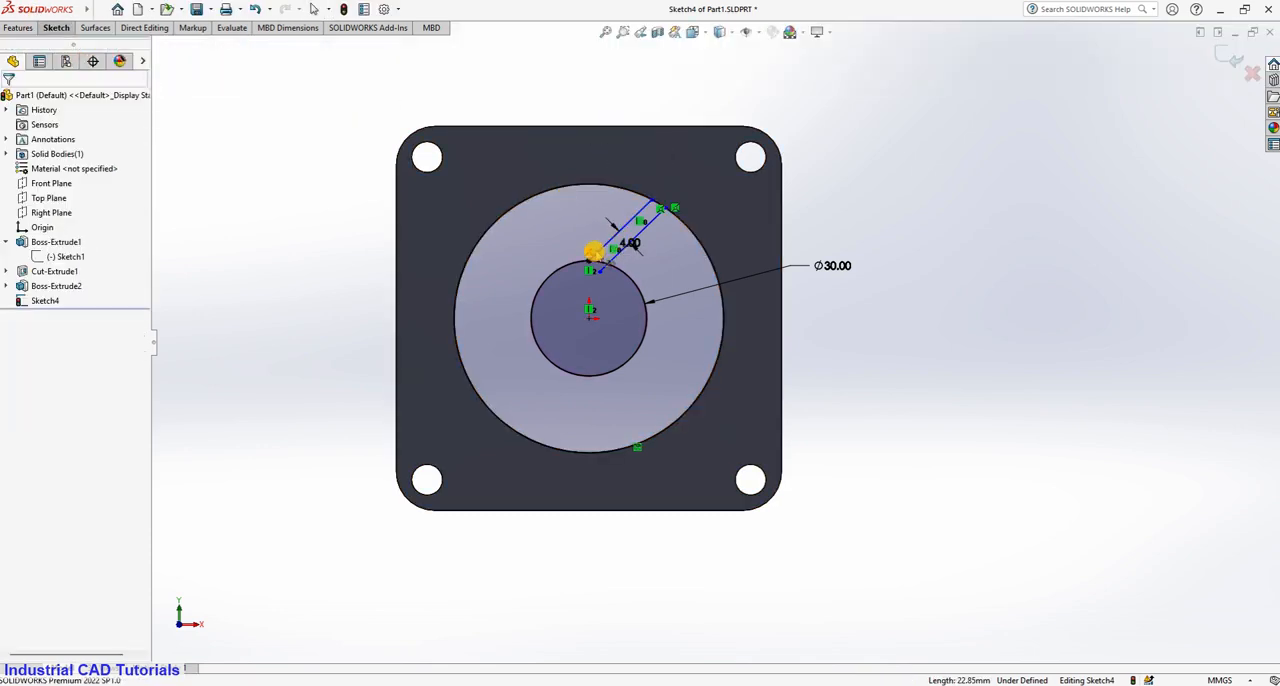
{"action": "left_click", "coordinate": [600, 126]}
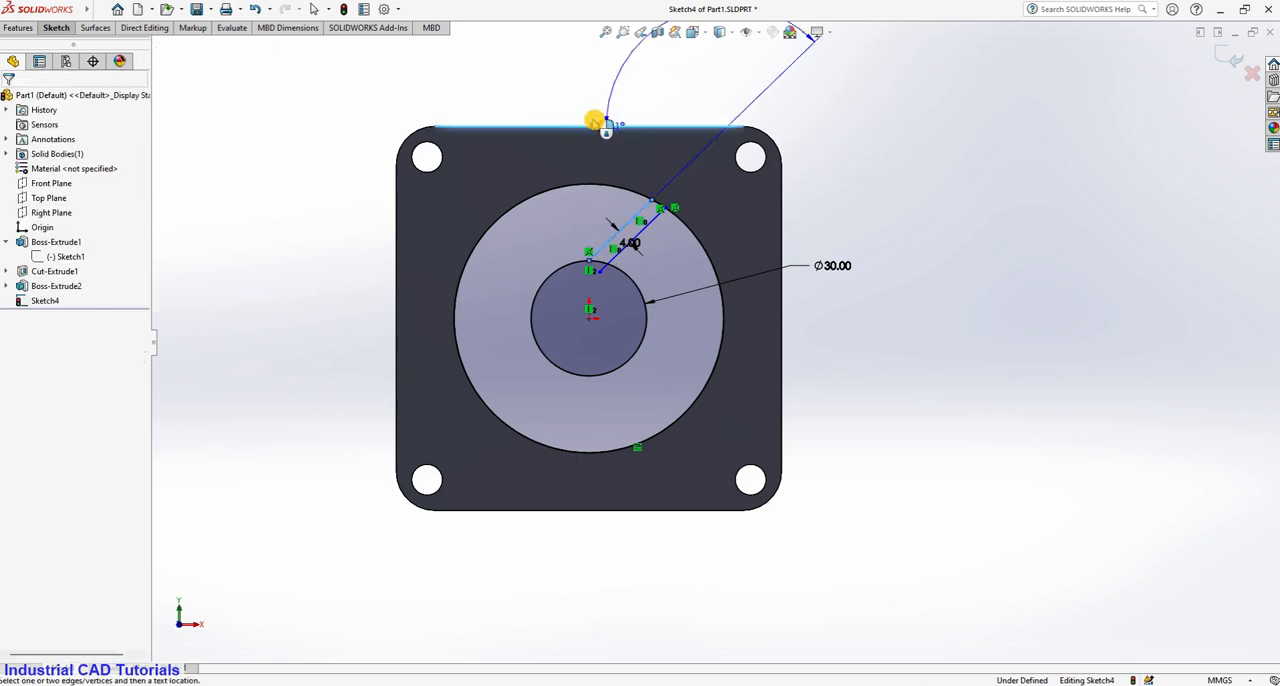
{"action": "left_click", "coordinate": [583, 222]}
{"action": "type", "text": "45"}
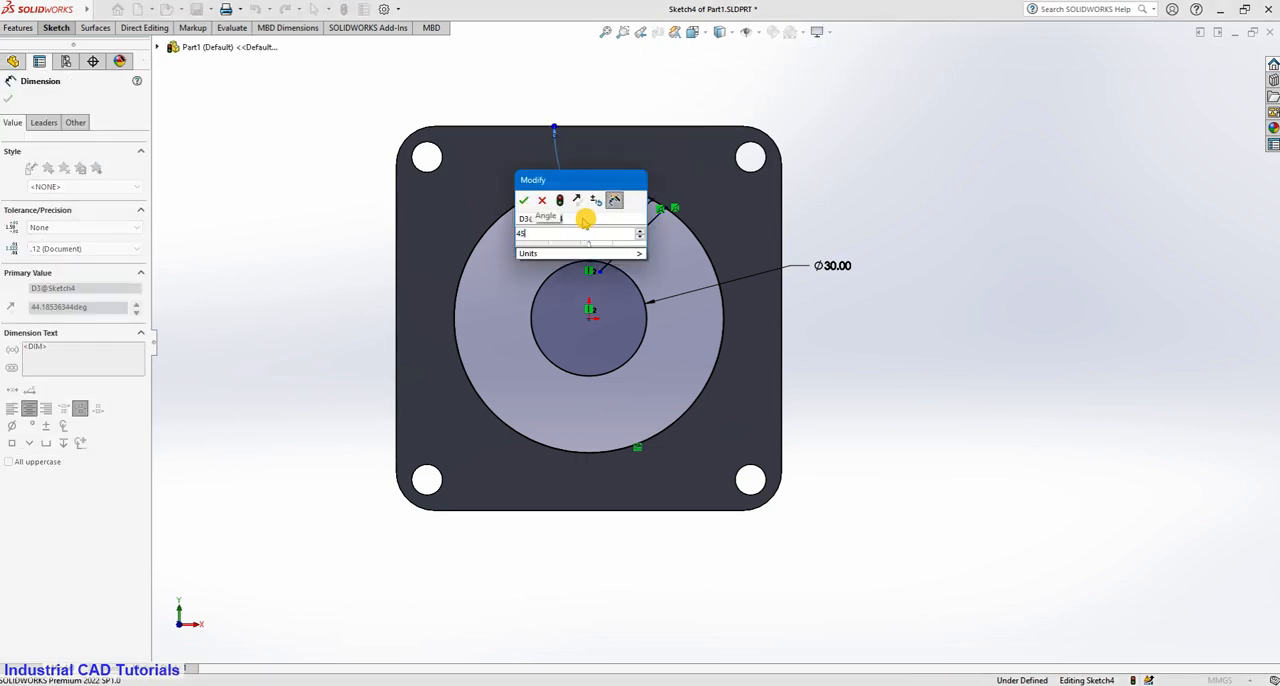
{"action": "key", "text": "Return"}
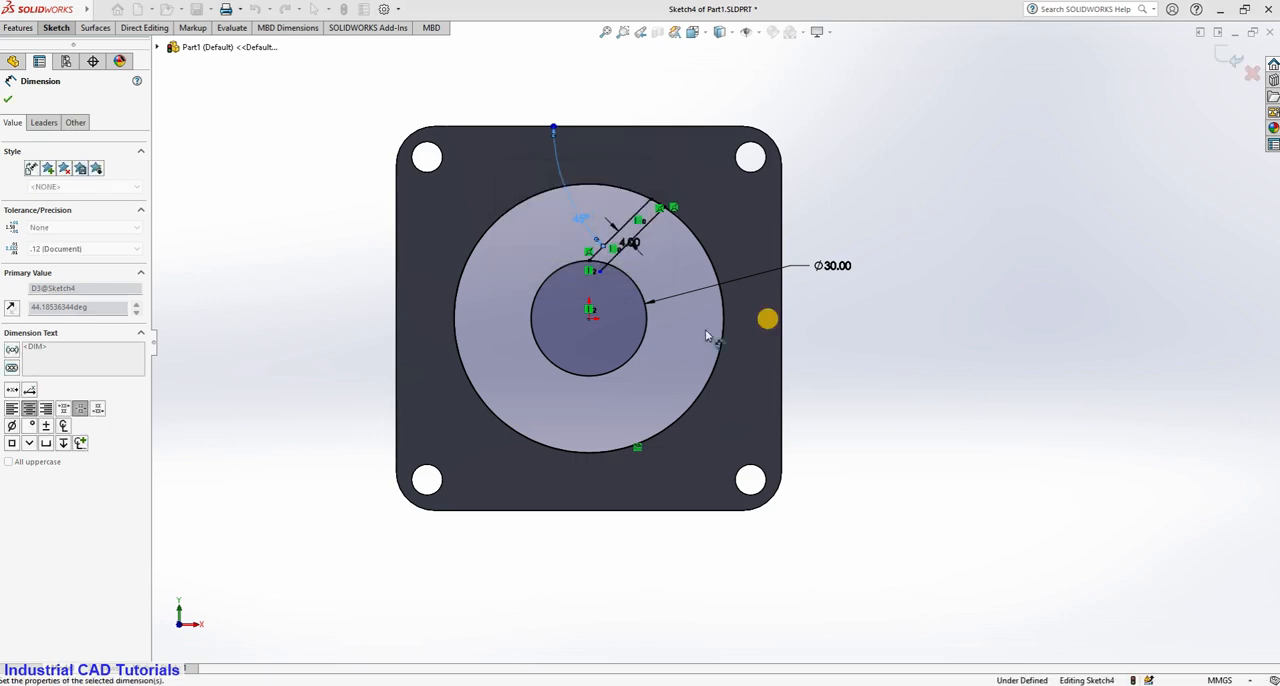
{"action": "scroll", "coordinate": [667, 274], "scroll_direction": "down", "scroll_amount": 2}
{"action": "scroll", "coordinate": [667, 274], "scroll_direction": "down", "scroll_amount": 1}
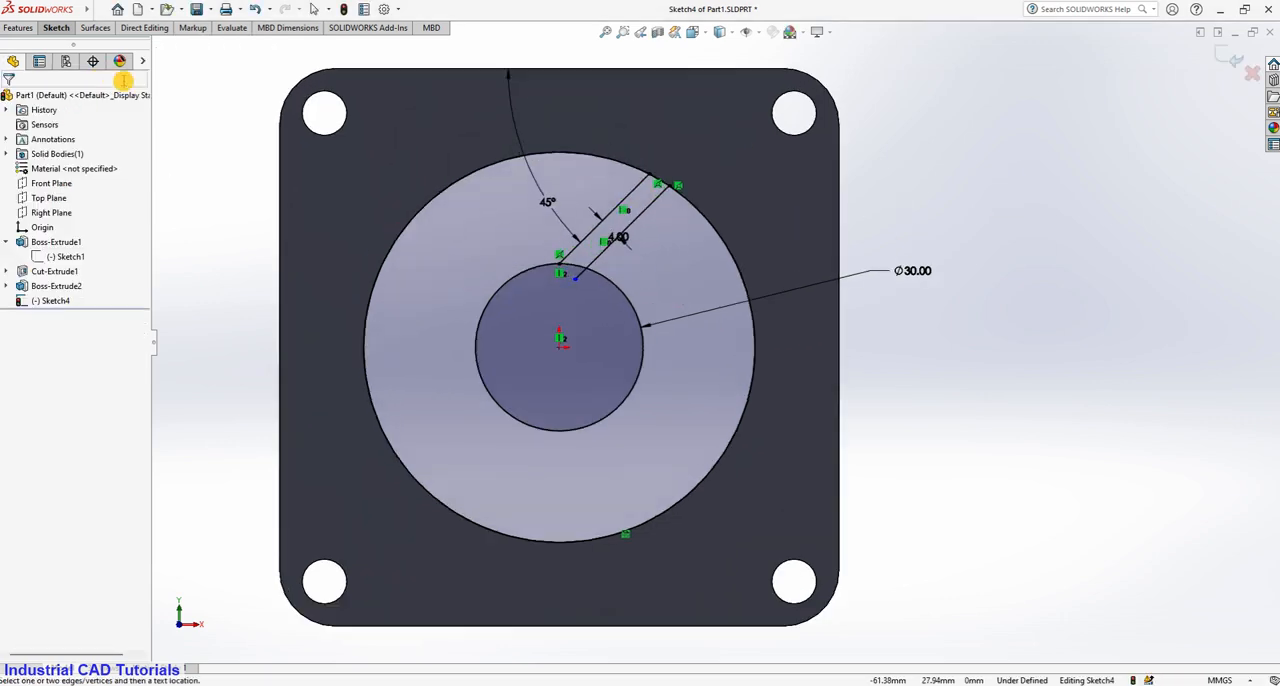
{"action": "left_click", "coordinate": [57, 29]}
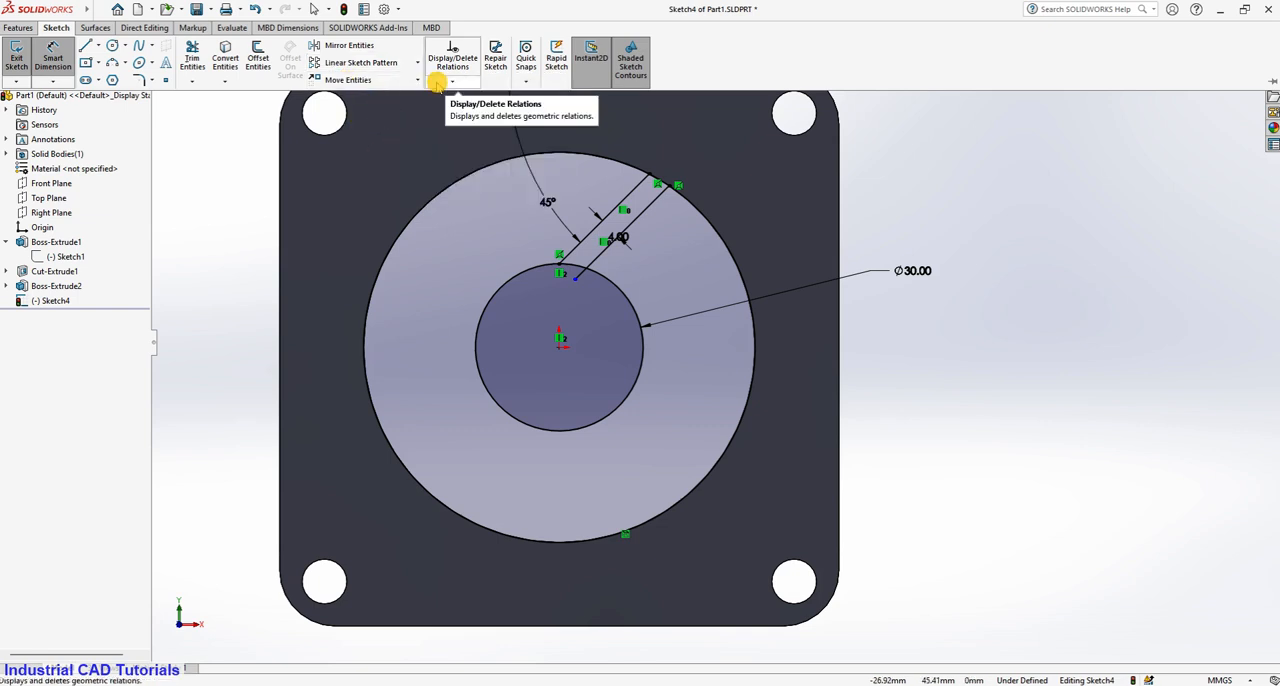
{"action": "left_click", "coordinate": [94, 28]}
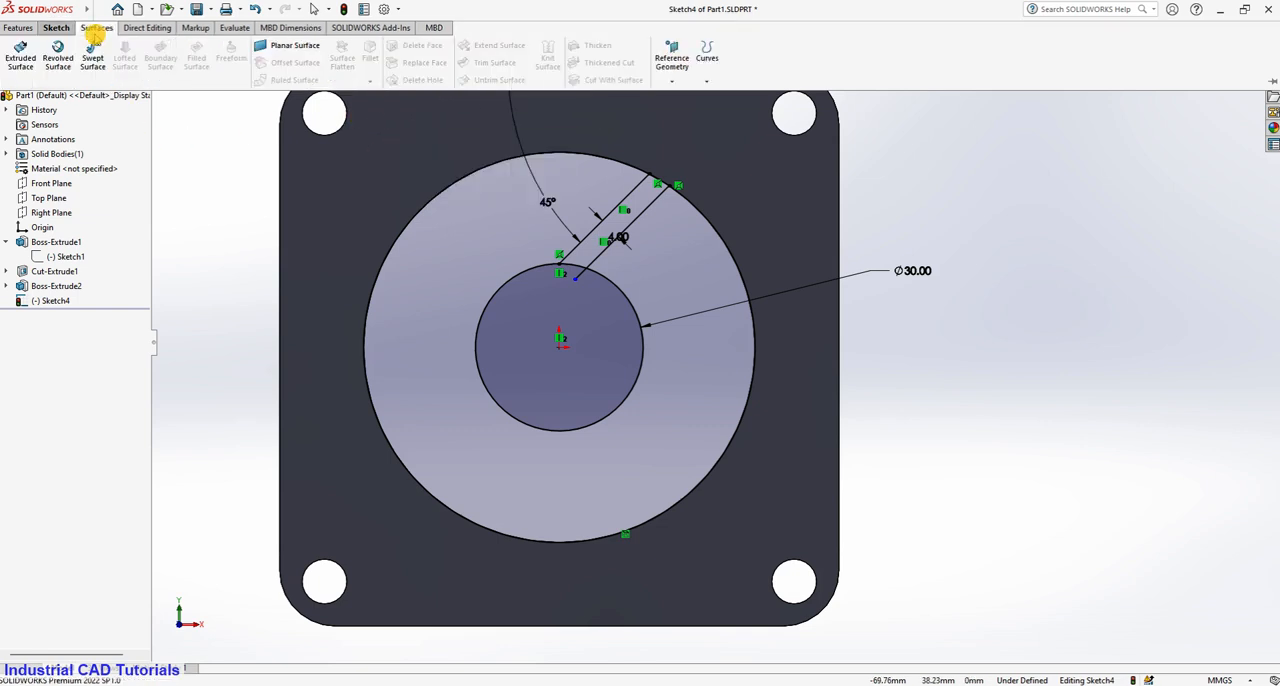
{"action": "left_click", "coordinate": [54, 27]}
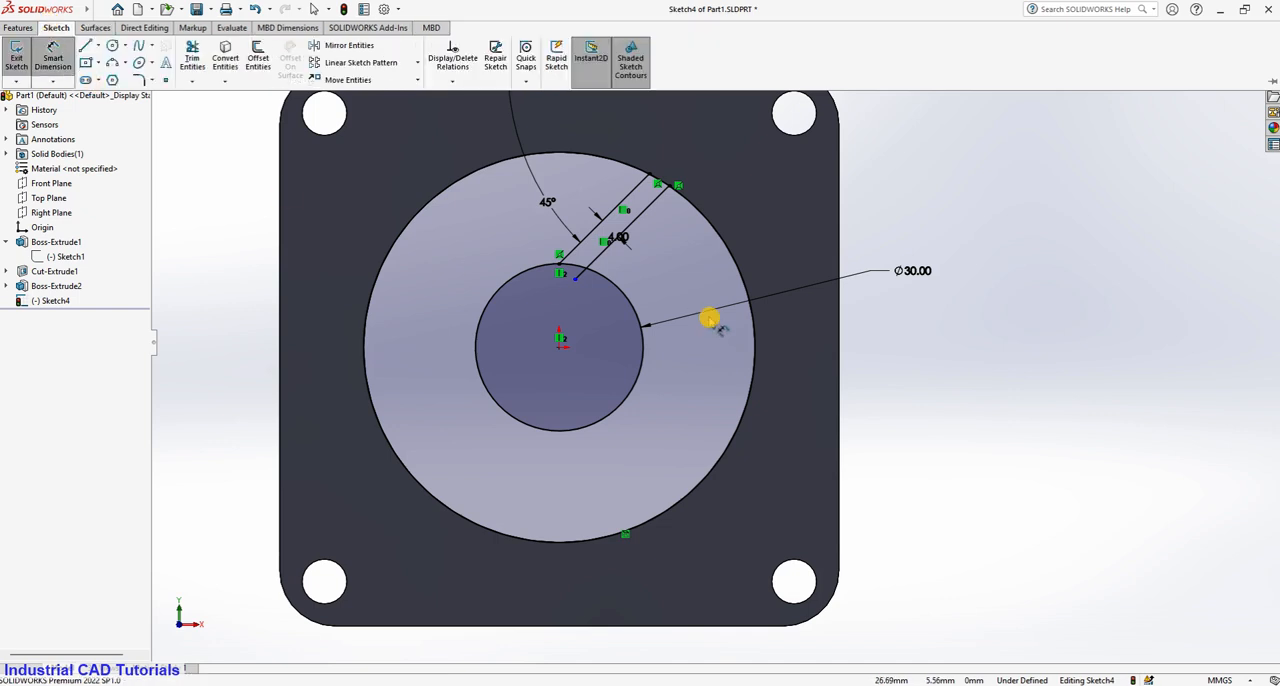
{"action": "scroll", "coordinate": [597, 309], "scroll_direction": "down", "scroll_amount": 2}
{"action": "scroll", "coordinate": [597, 311], "scroll_direction": "up", "scroll_amount": 5}
{"action": "scroll", "coordinate": [700, 323], "scroll_direction": "down", "scroll_amount": 2}
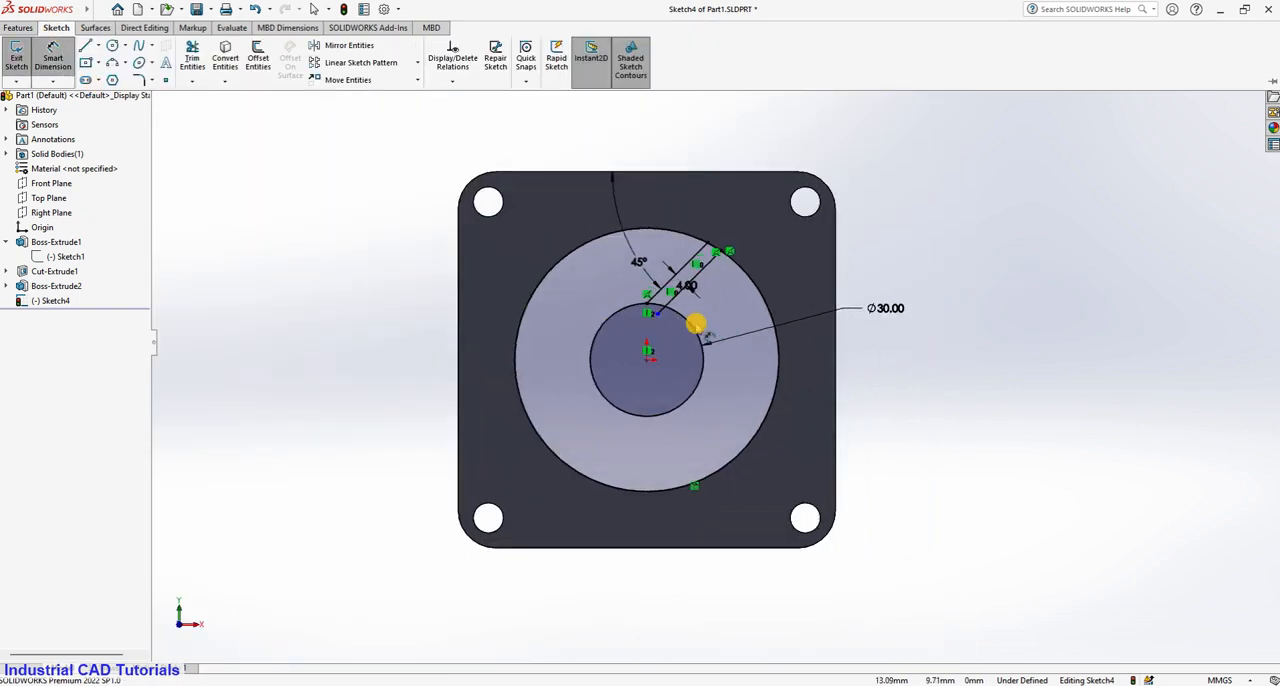
{"action": "left_click", "coordinate": [93, 27]}
{"action": "left_click", "coordinate": [55, 28]}
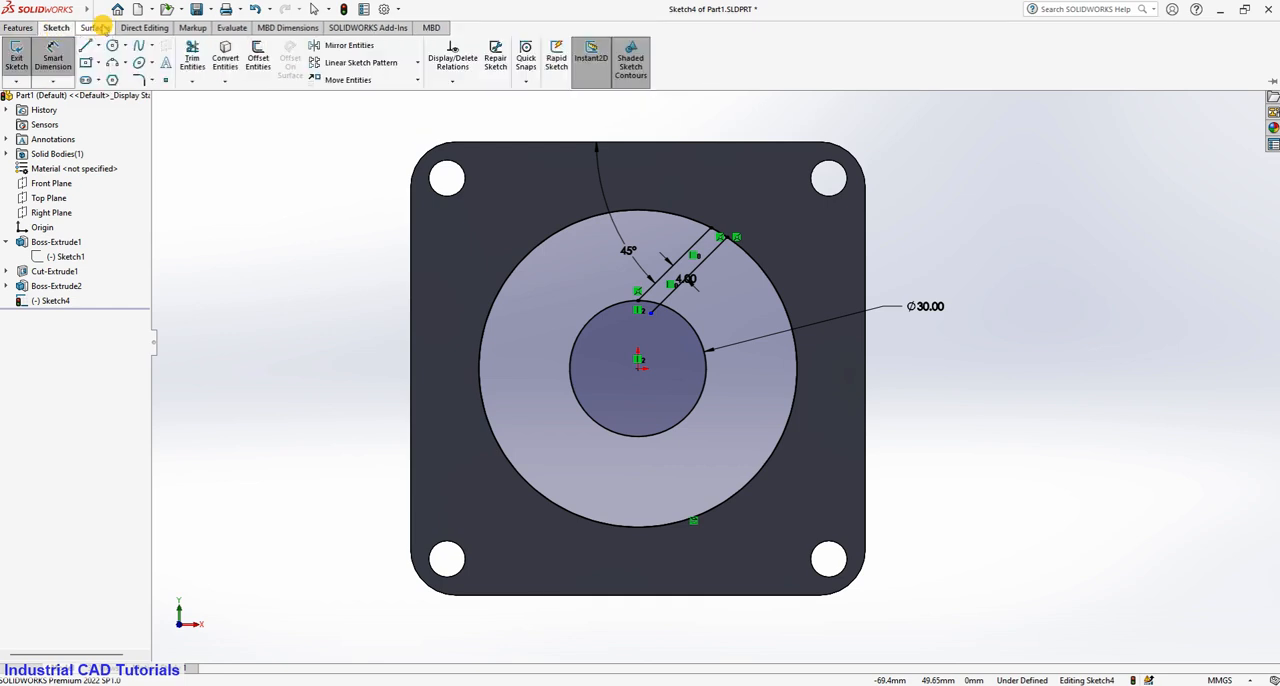
{"action": "left_click", "coordinate": [95, 27]}
{"action": "left_click", "coordinate": [56, 28]}
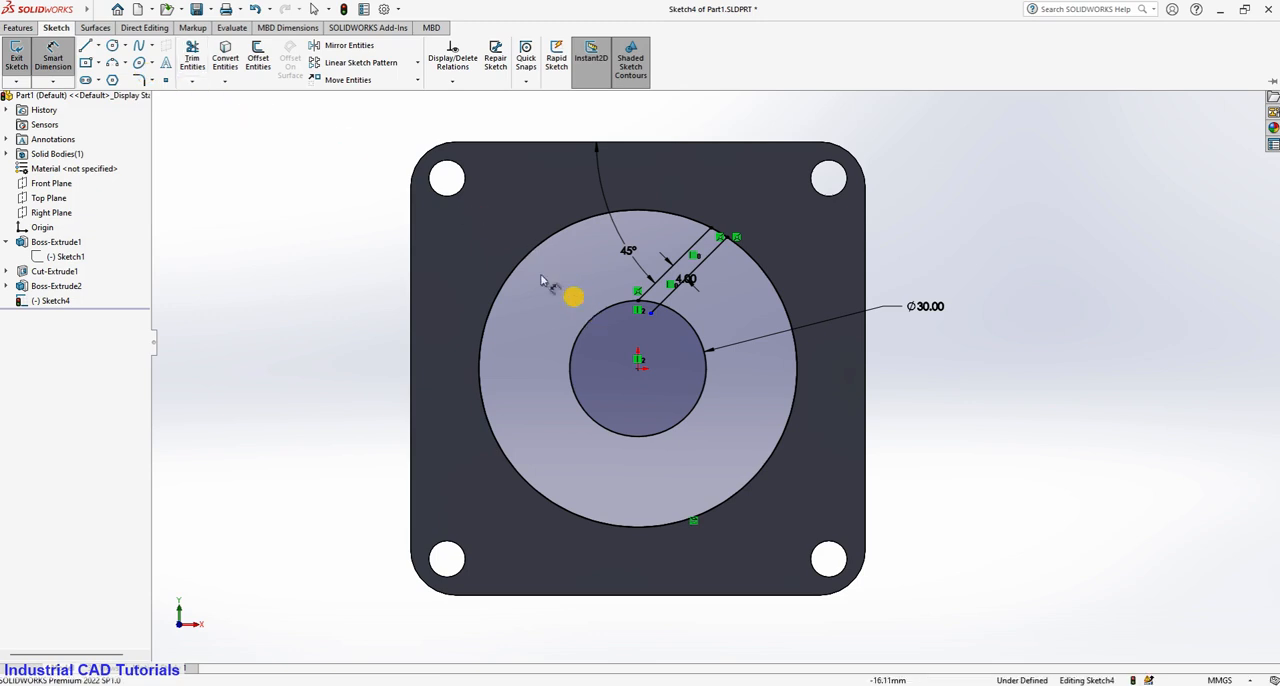
{"action": "left_click", "coordinate": [100, 28]}
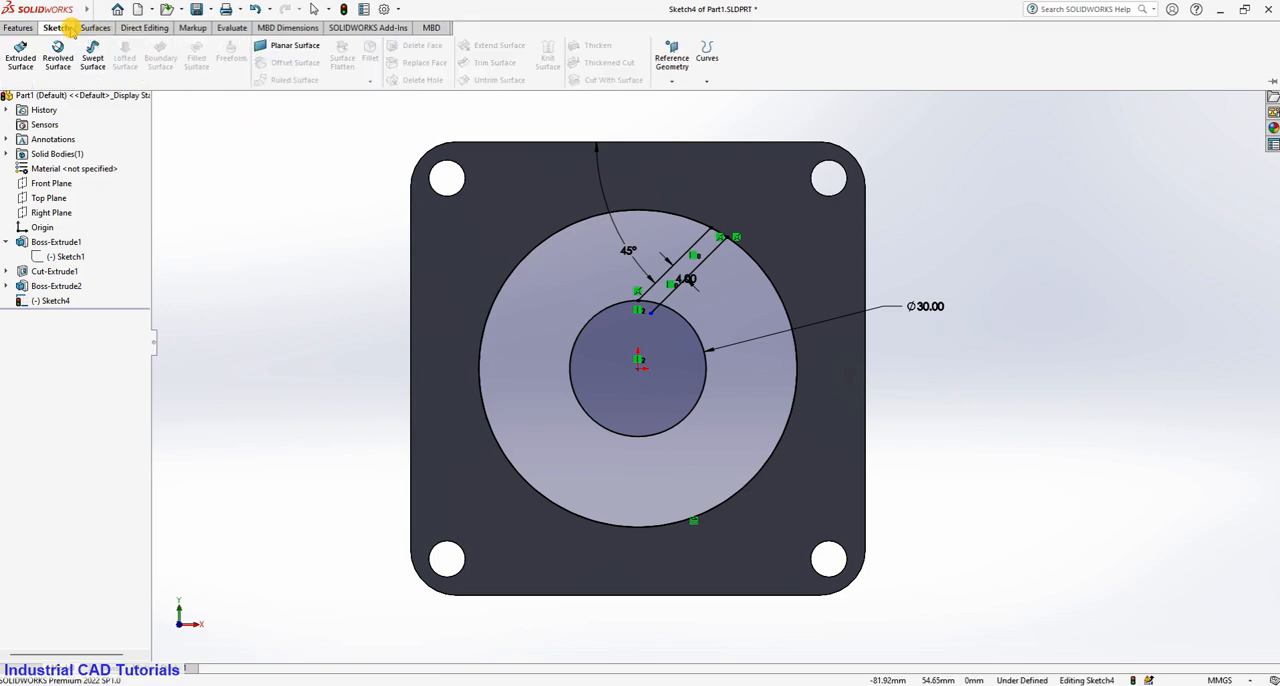
{"action": "left_click", "coordinate": [56, 27]}
{"action": "left_click", "coordinate": [24, 28]}
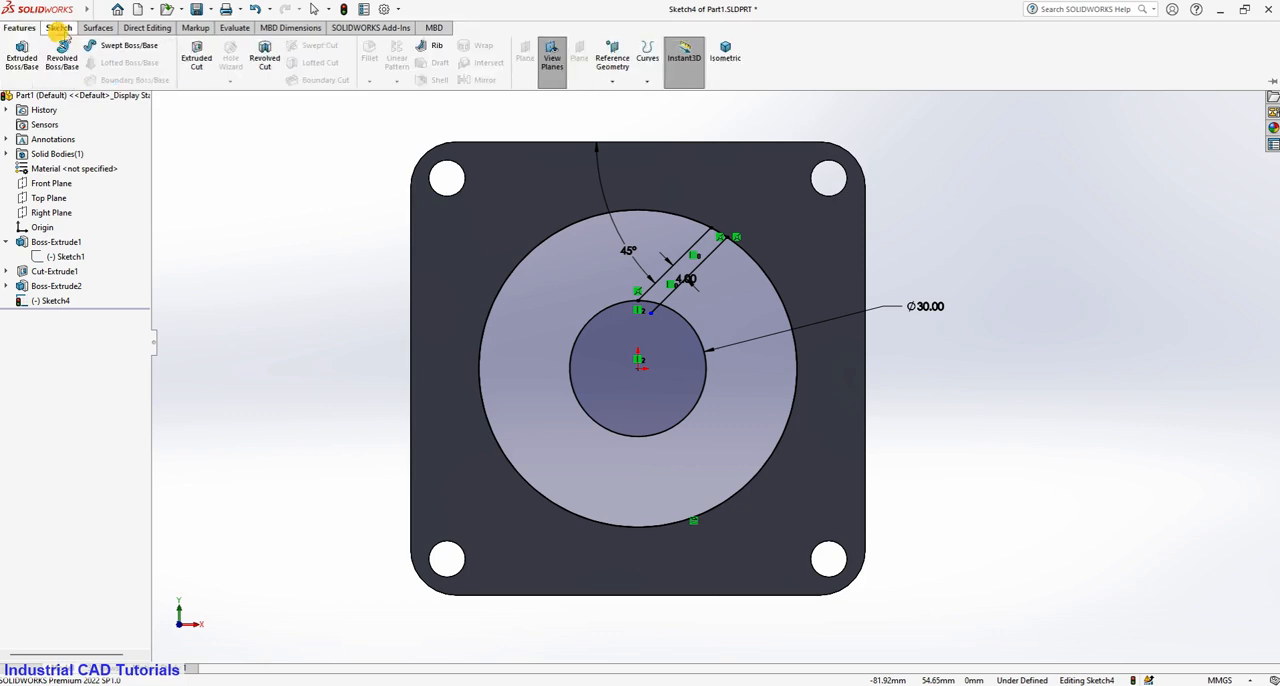
{"action": "left_click", "coordinate": [62, 27]}
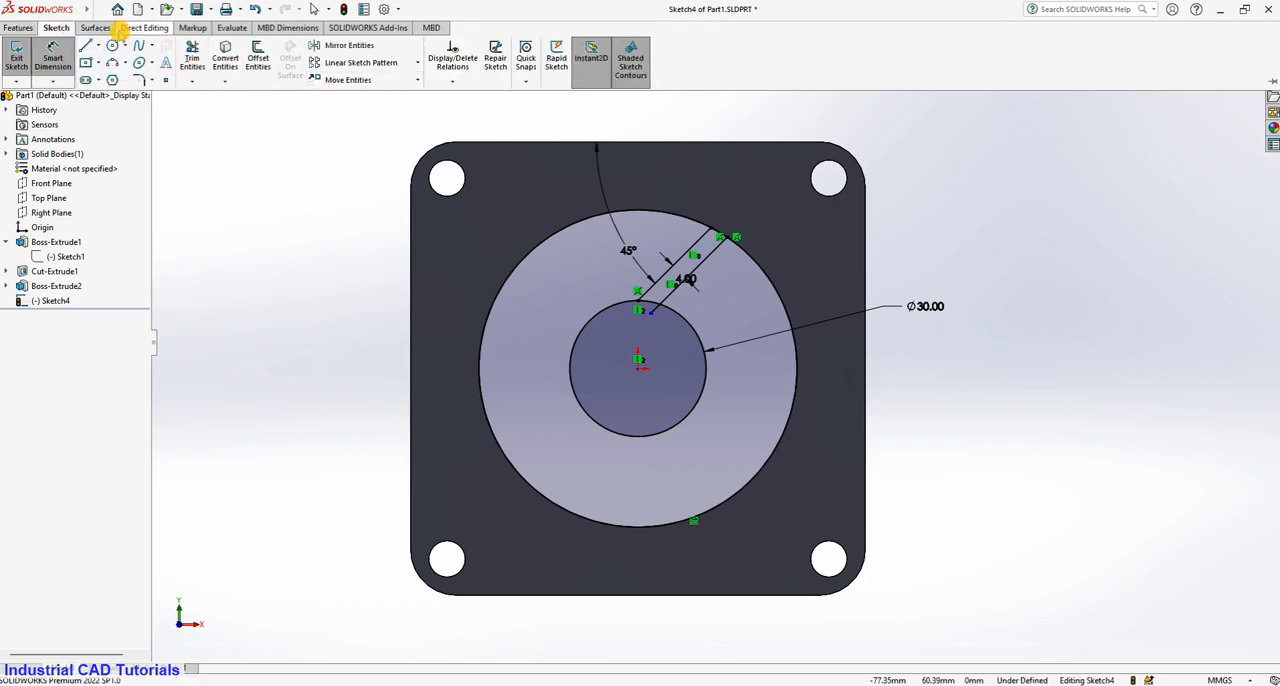
Create a circular sketch pattern of both angled lines around the origin with 4 equally spaced instances over 360°.
{"action": "left_click", "coordinate": [418, 64]}
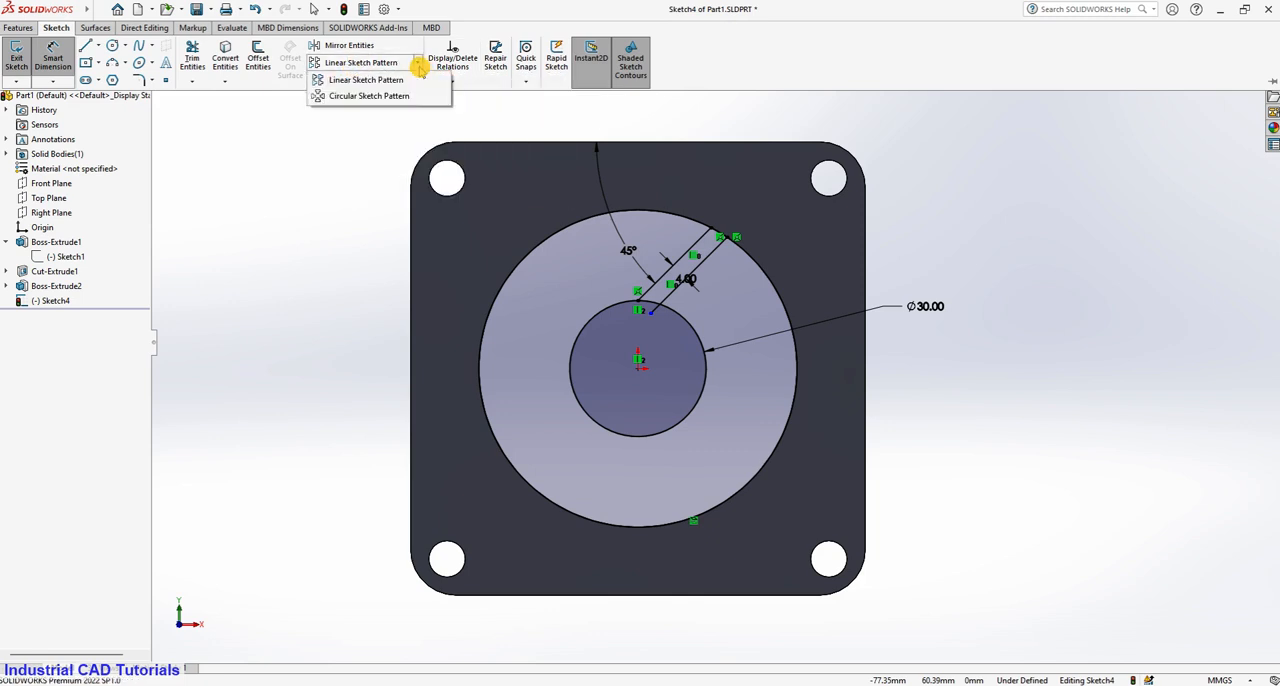
{"action": "left_click", "coordinate": [415, 88]}
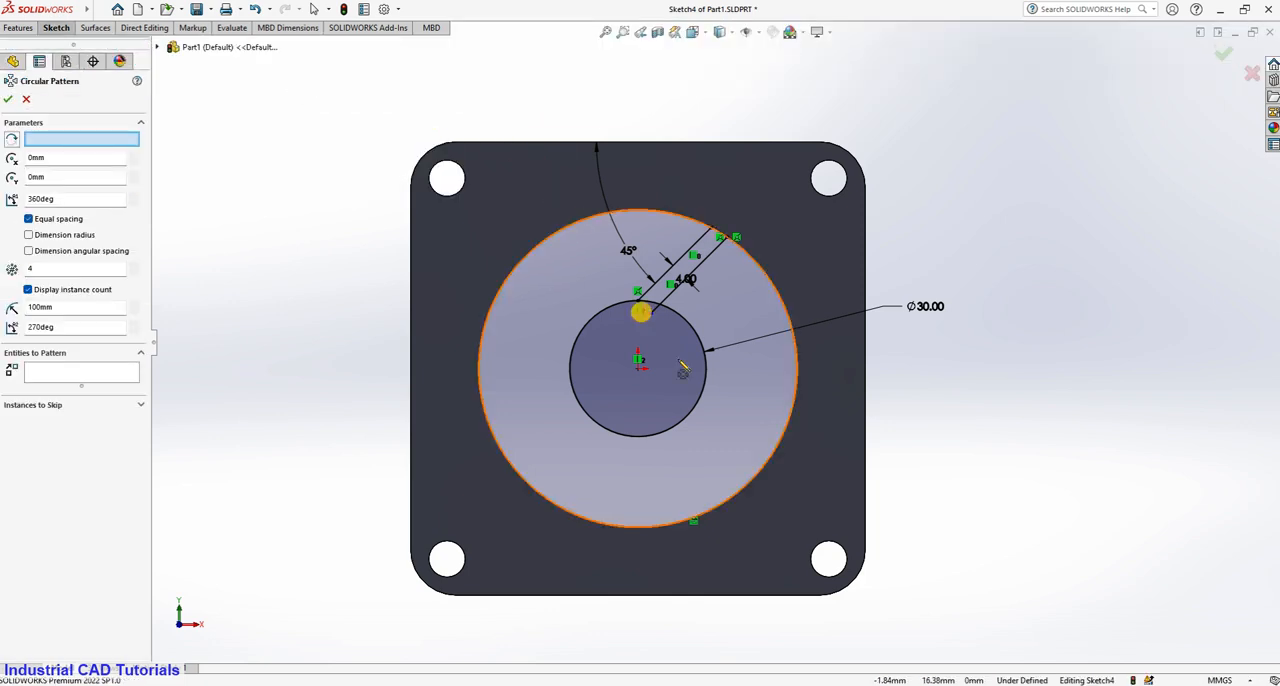
{"action": "left_click", "coordinate": [650, 290]}
{"action": "left_click", "coordinate": [674, 289]}
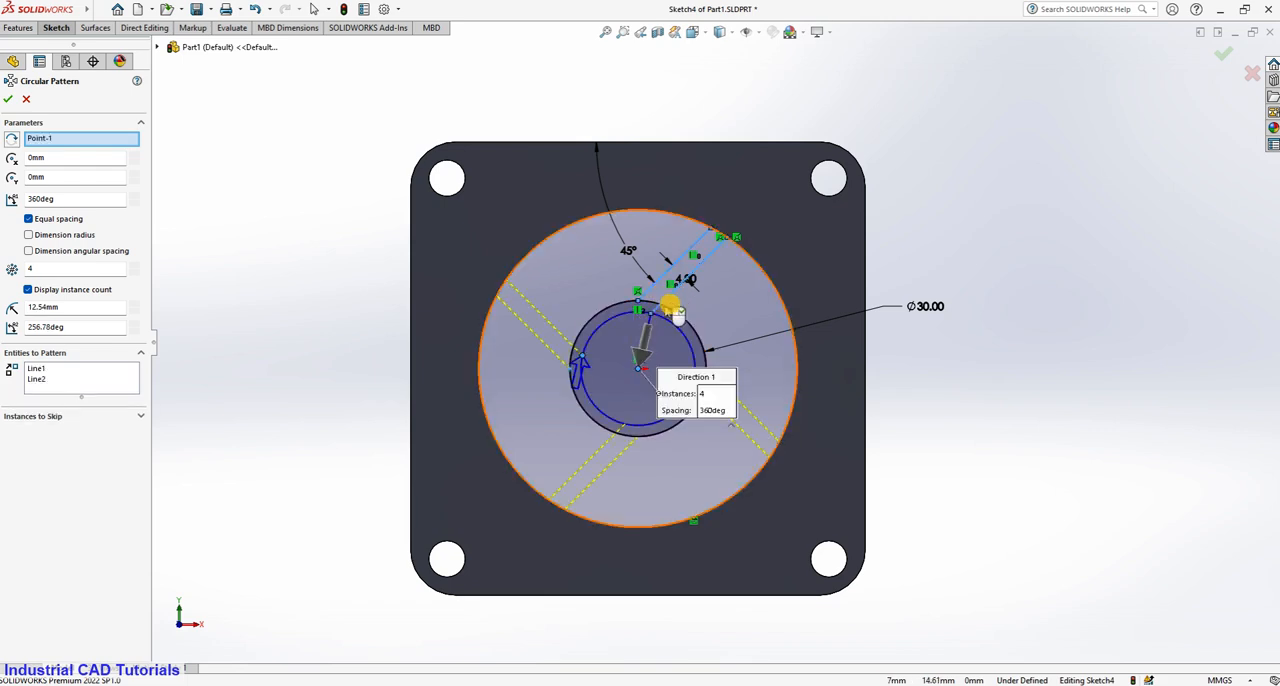
{"action": "left_click", "coordinate": [10, 99]}
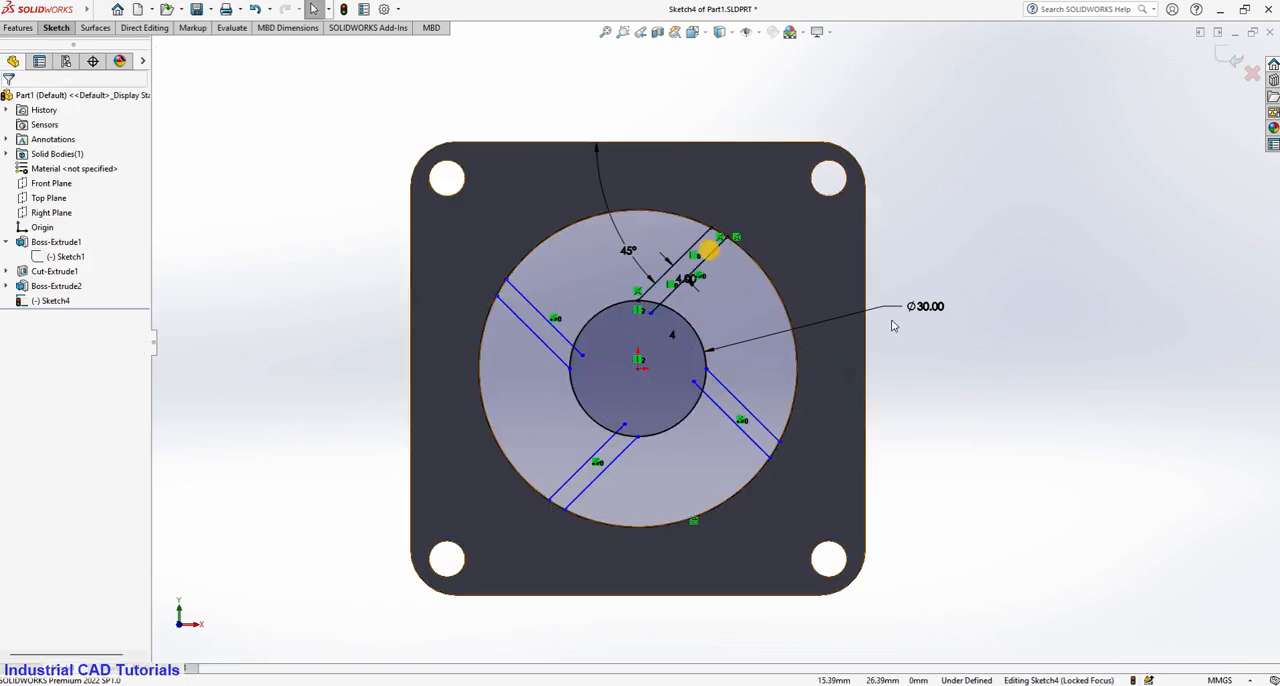
Trim the spoke lines' ends inside the inner circle and the circle's arc segments between the paired lines, using Trim to closest.
{"action": "scroll", "coordinate": [986, 380], "scroll_direction": "down", "scroll_amount": 3}
{"action": "scroll", "coordinate": [957, 393], "scroll_direction": "up", "scroll_amount": 1}
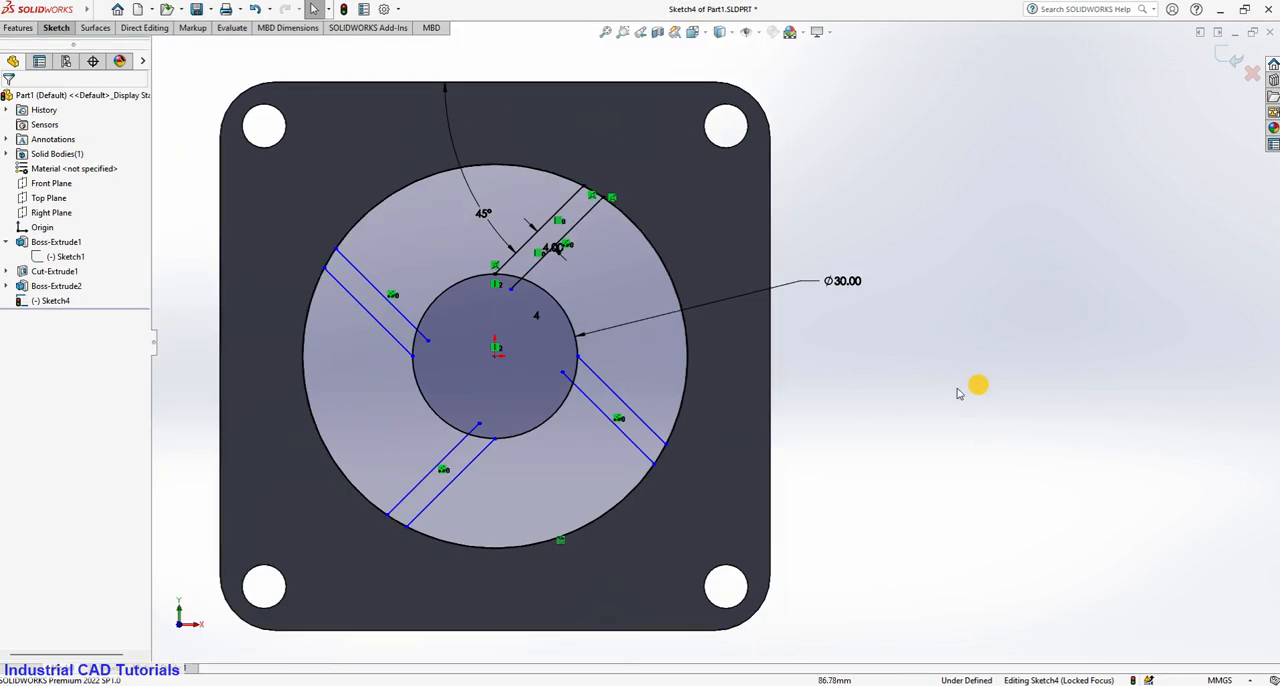
{"action": "left_click", "coordinate": [57, 28]}
{"action": "left_click", "coordinate": [193, 62]}
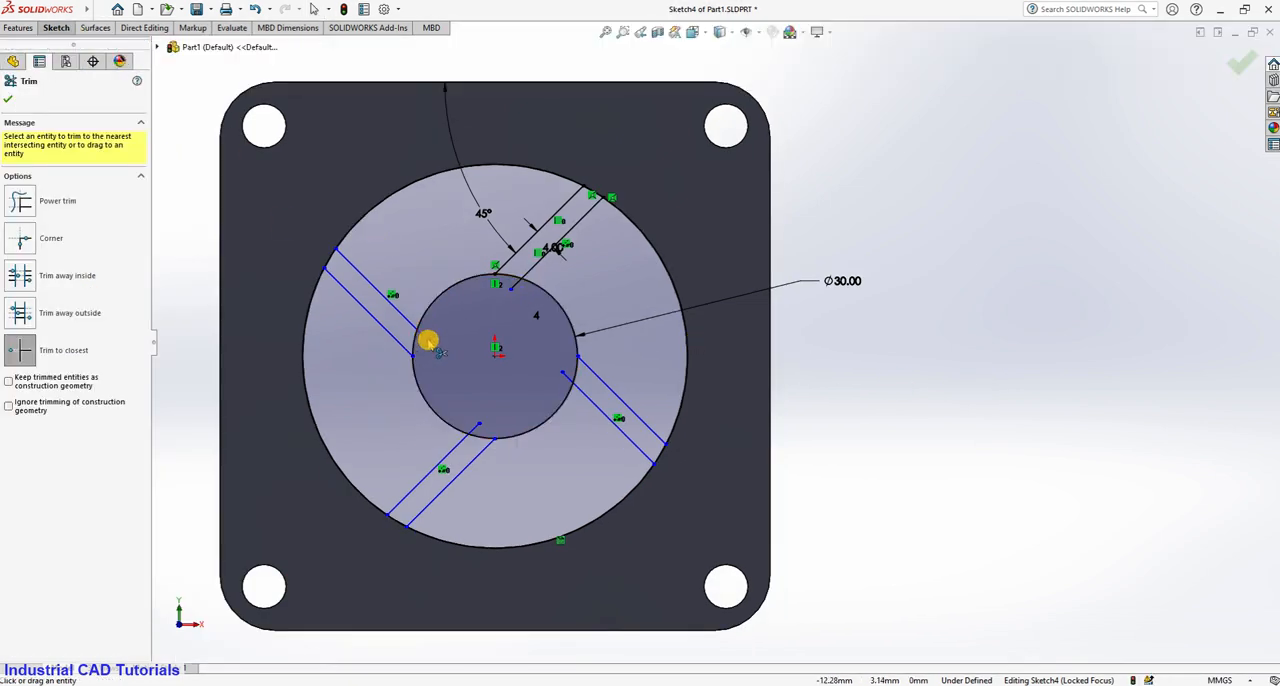
{"action": "left_click", "coordinate": [511, 288]}
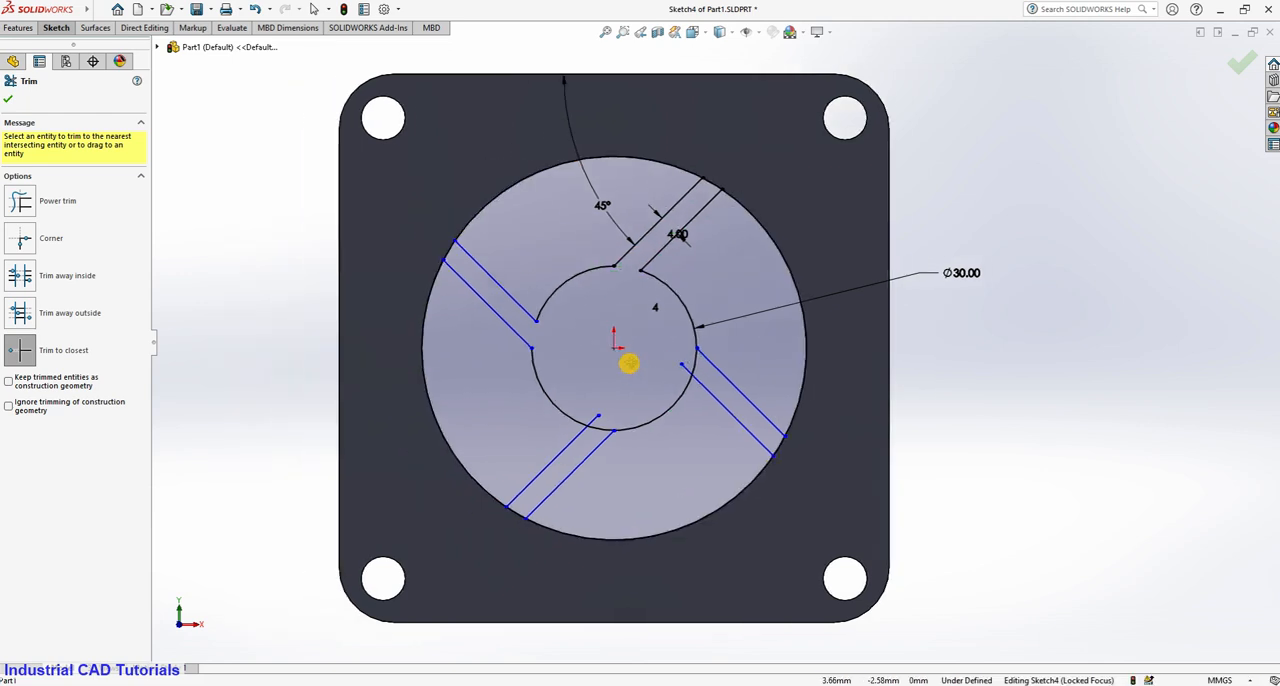
{"action": "middle_click_drag", "start_coordinate": [514, 374], "coordinate": [626, 363], "text": "ctrl"}
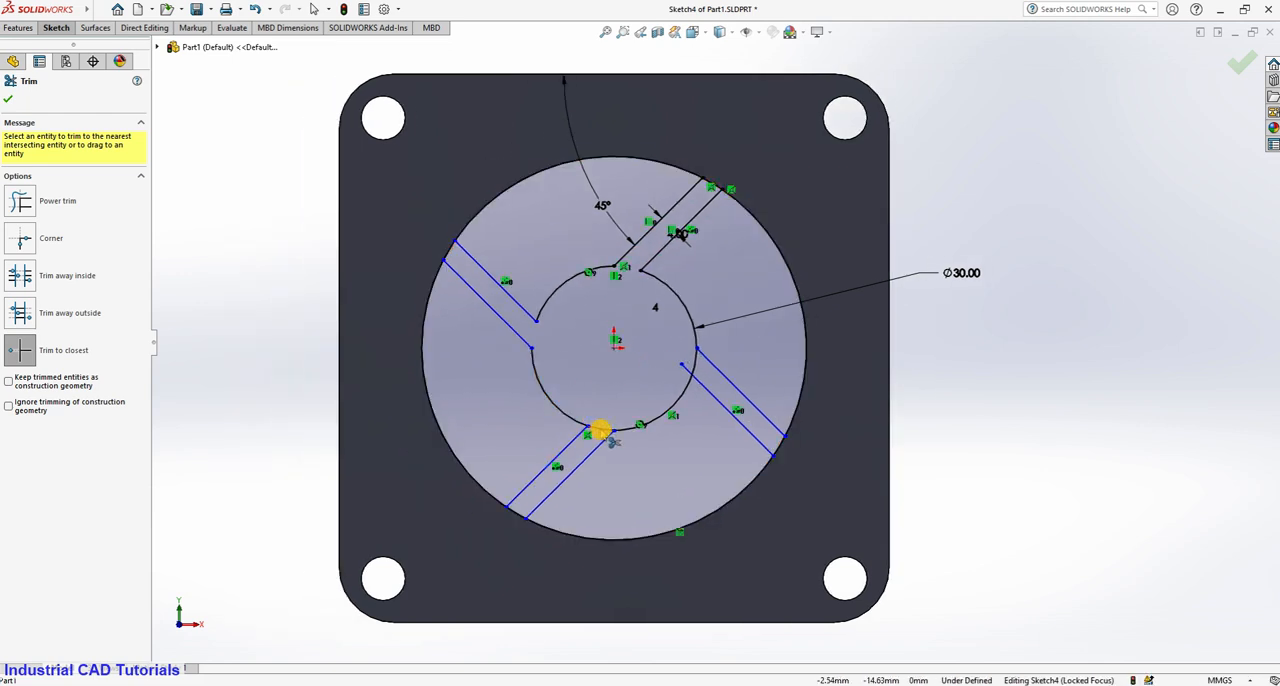
{"action": "left_click", "coordinate": [601, 430]}
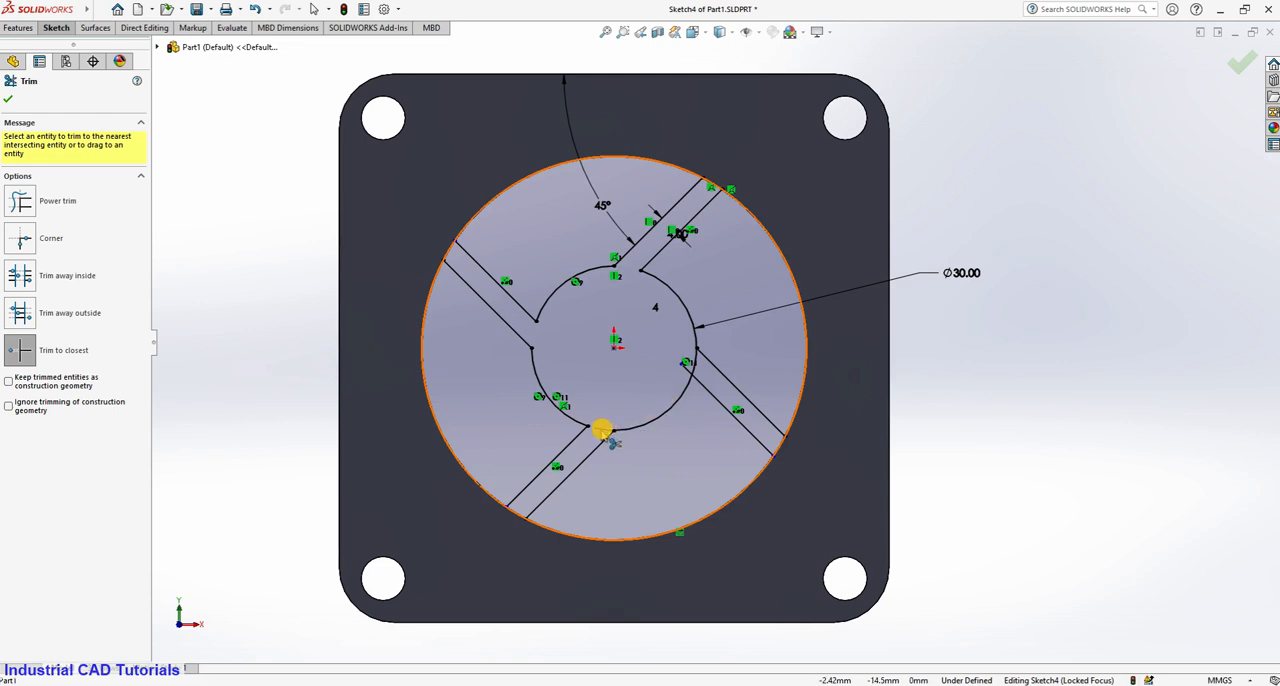
{"action": "left_click", "coordinate": [695, 366]}
{"action": "left_click", "coordinate": [697, 361]}
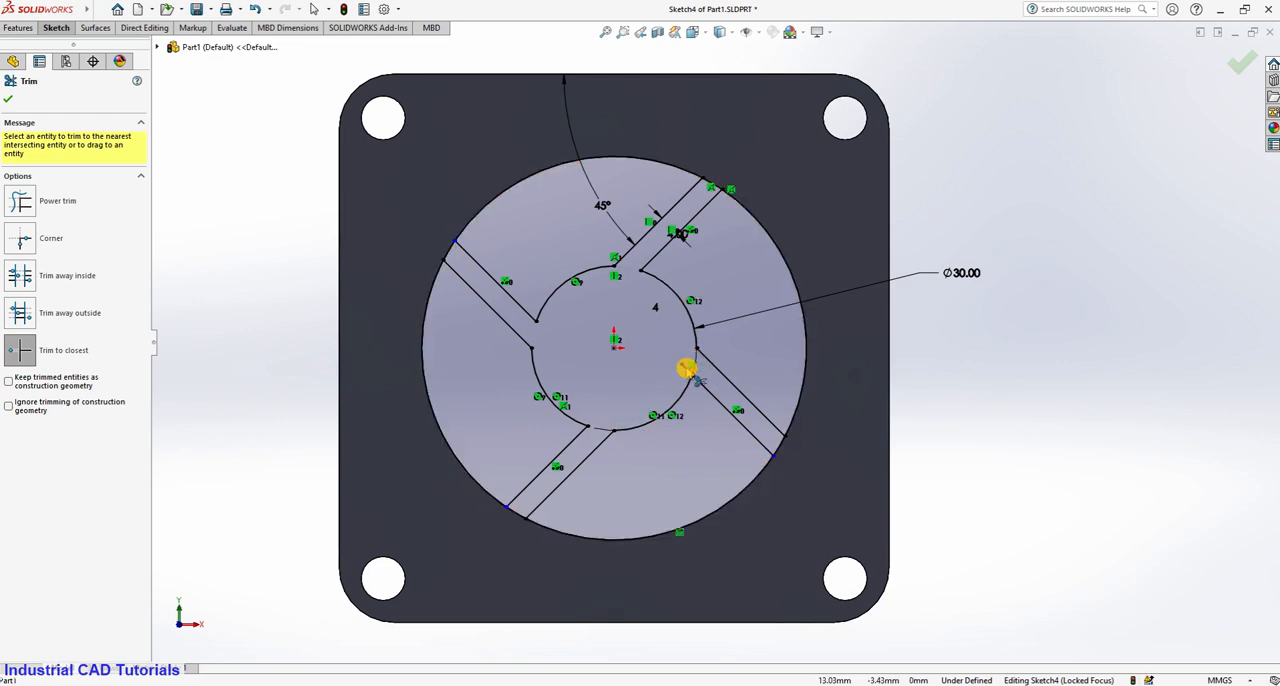
{"action": "left_click", "coordinate": [687, 369]}
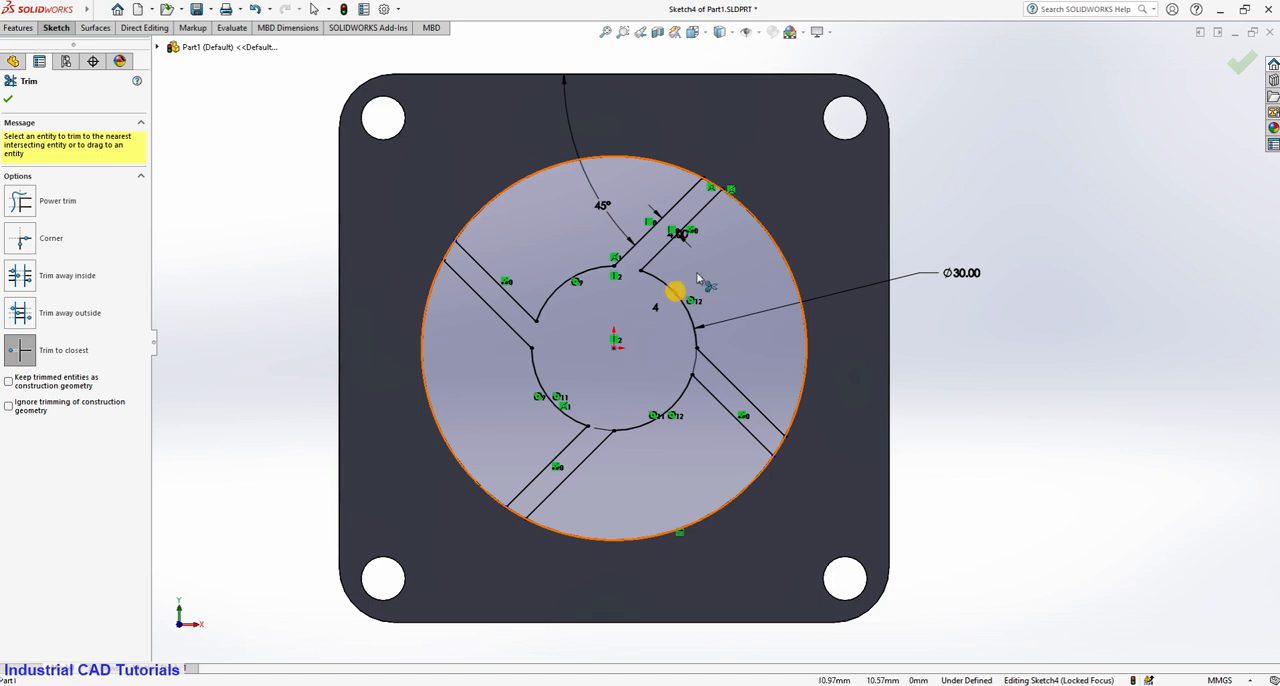
{"action": "key", "text": "Escape"}
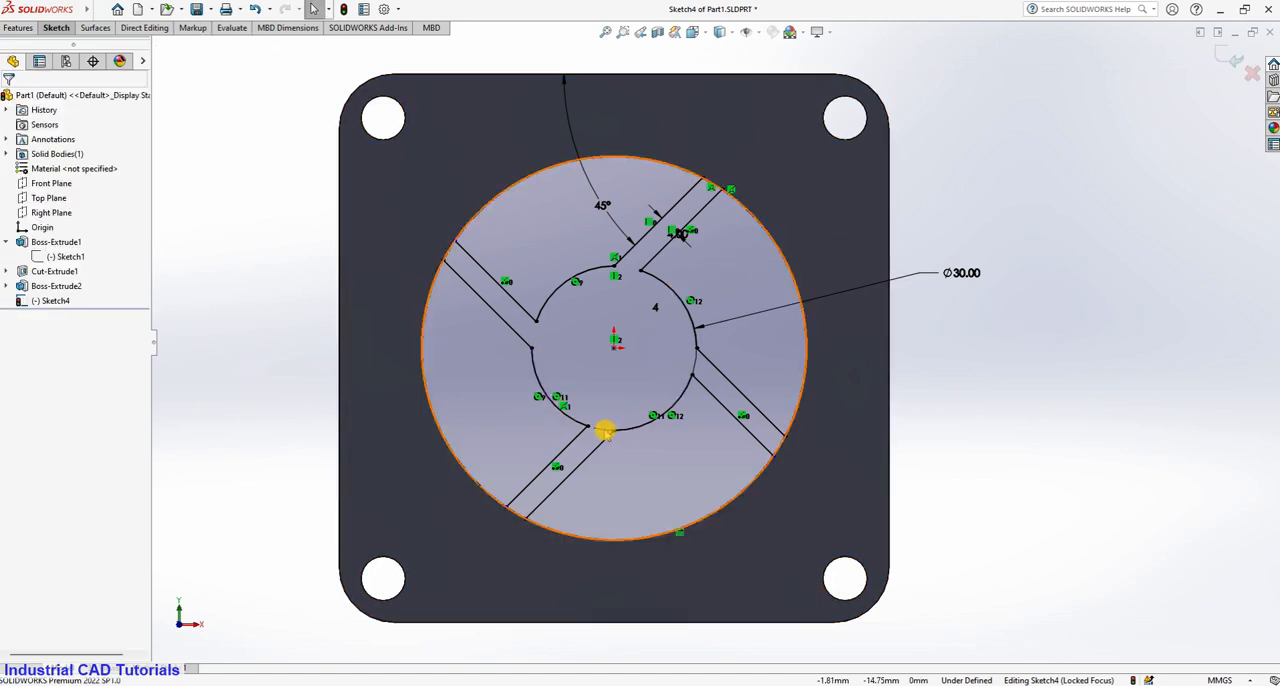
Examine the hub-and-spoke sketch around the inner circle's remaining arcs and the surrounding bore circle.
{"action": "left_click", "coordinate": [604, 430]}
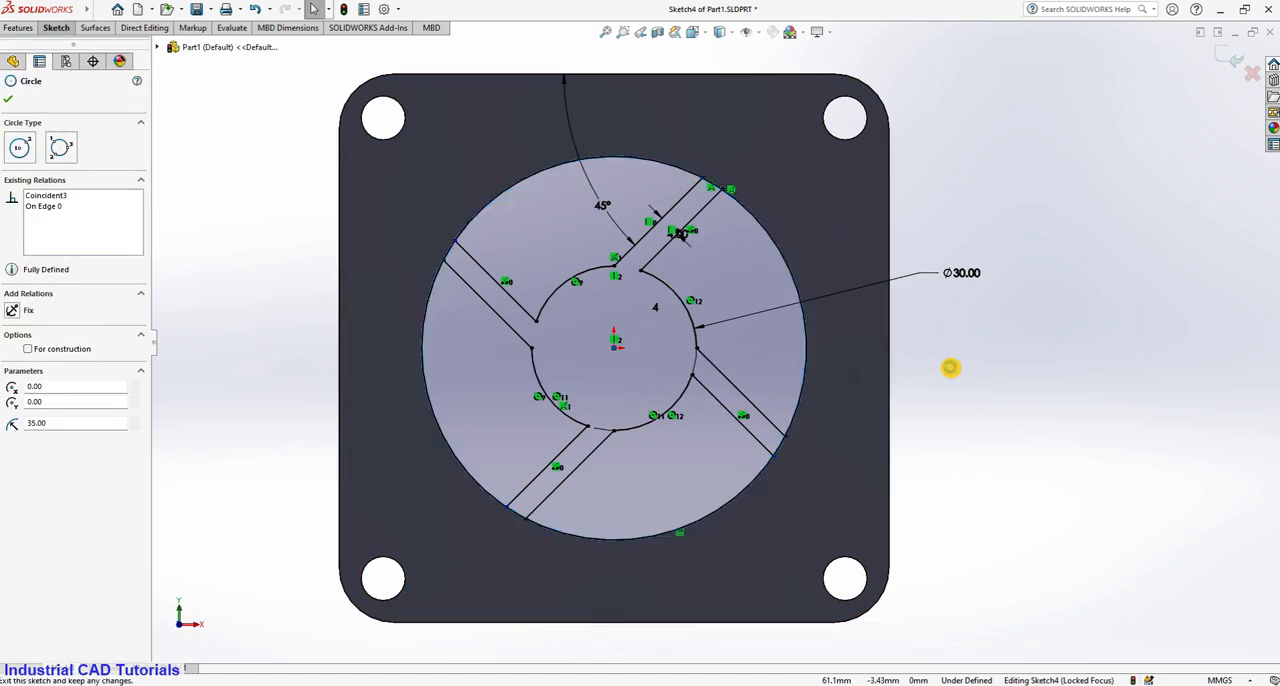
{"action": "key", "text": "Escape"}
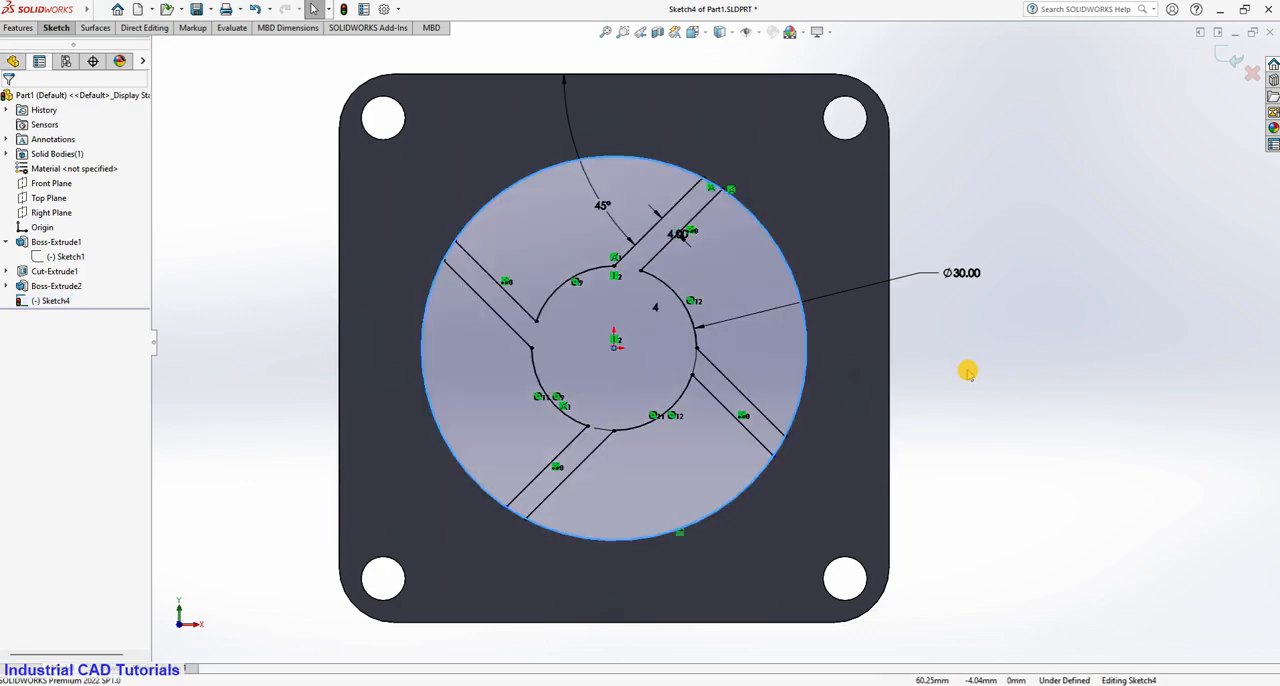
{"action": "scroll", "coordinate": [797, 510], "scroll_direction": "down", "scroll_amount": 3}
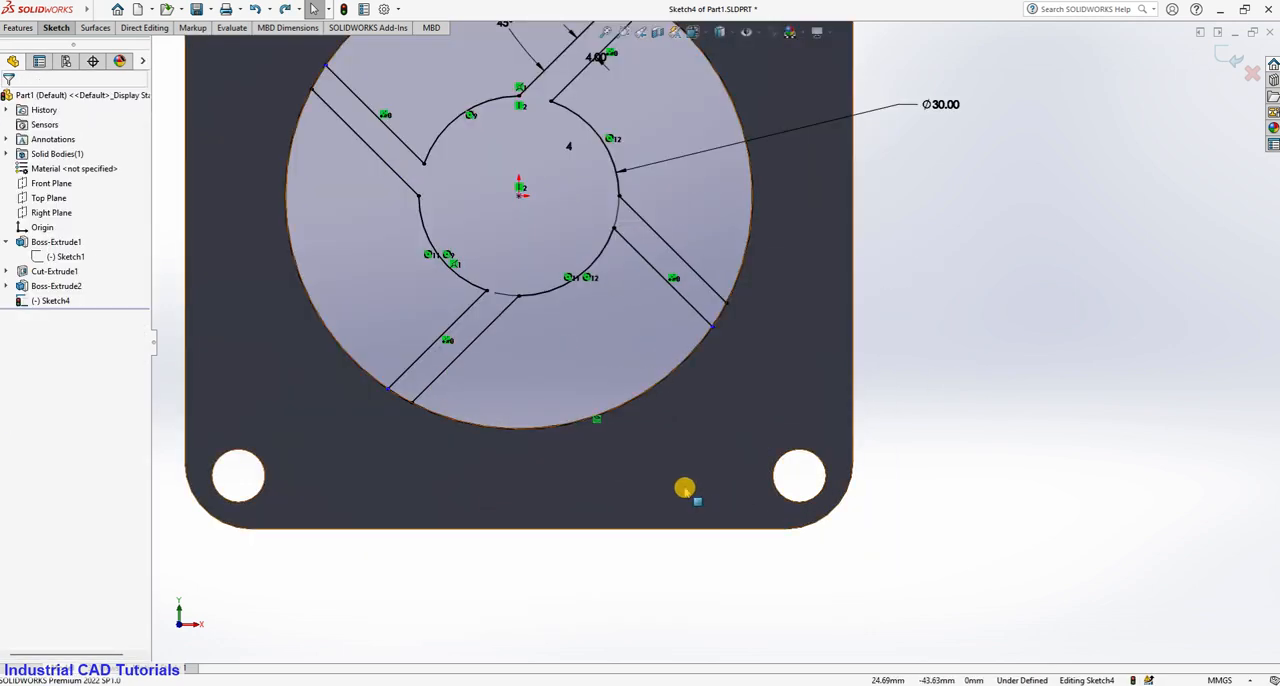
{"action": "middle_click_drag", "start_coordinate": [686, 486], "coordinate": [629, 263]}
{"action": "scroll", "coordinate": [625, 260], "scroll_direction": "down", "scroll_amount": 3}
{"action": "left_click", "coordinate": [620, 262]}
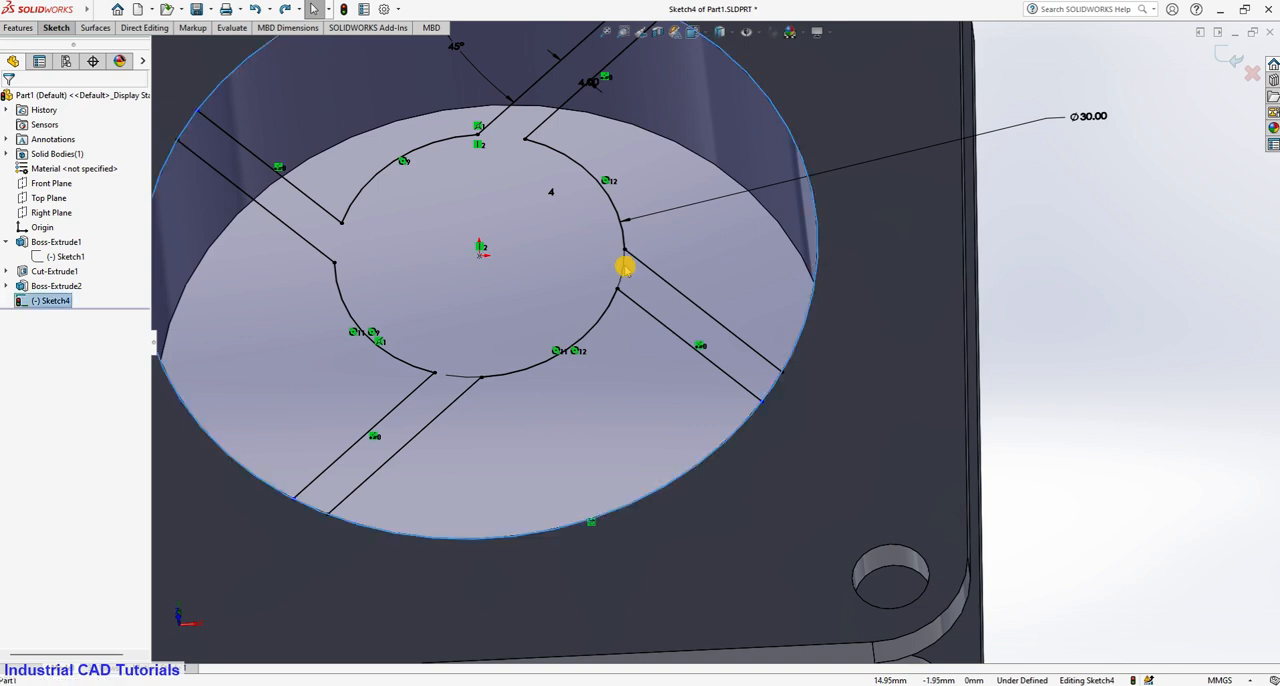
{"action": "key", "text": "Escape"}
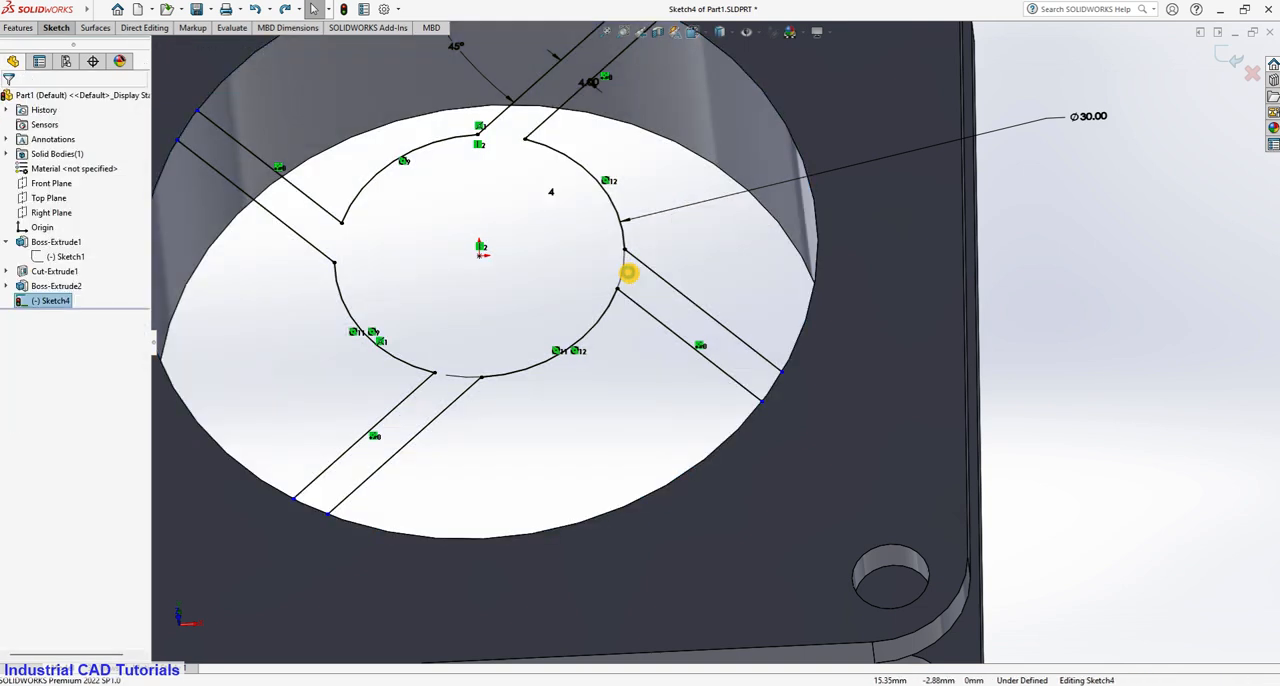
{"action": "scroll", "coordinate": [628, 288], "scroll_direction": "up", "scroll_amount": 1}
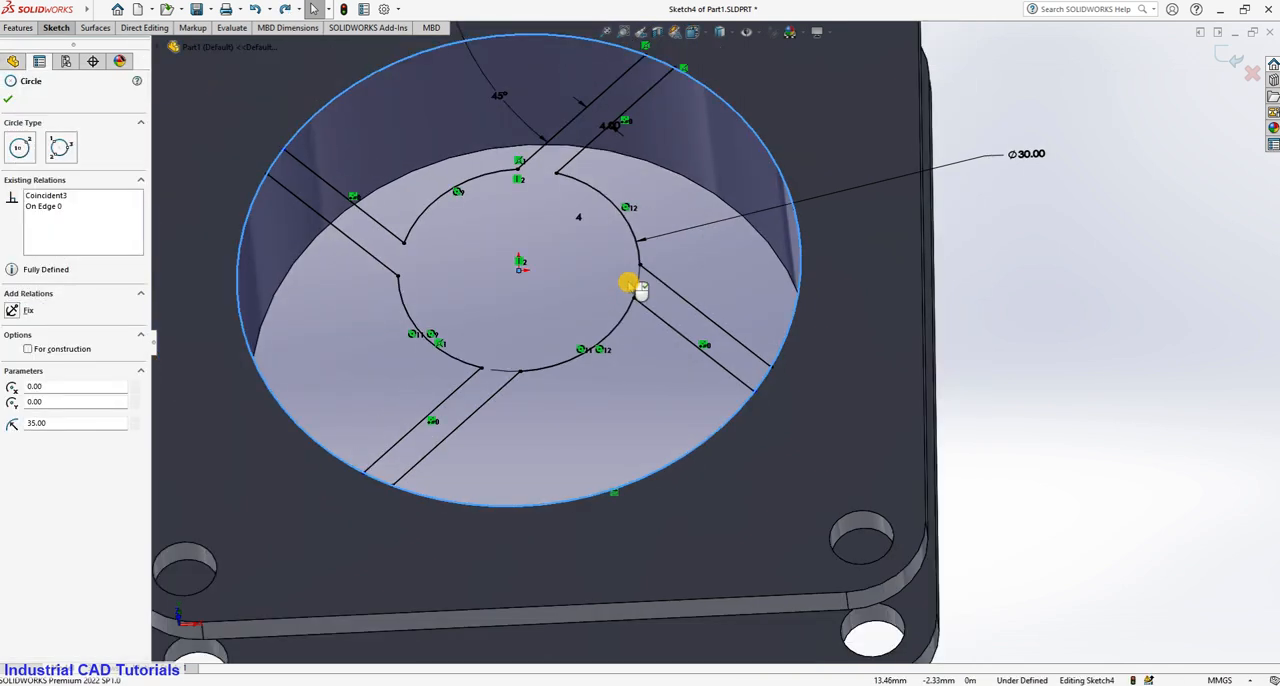
{"action": "left_click", "coordinate": [640, 285]}
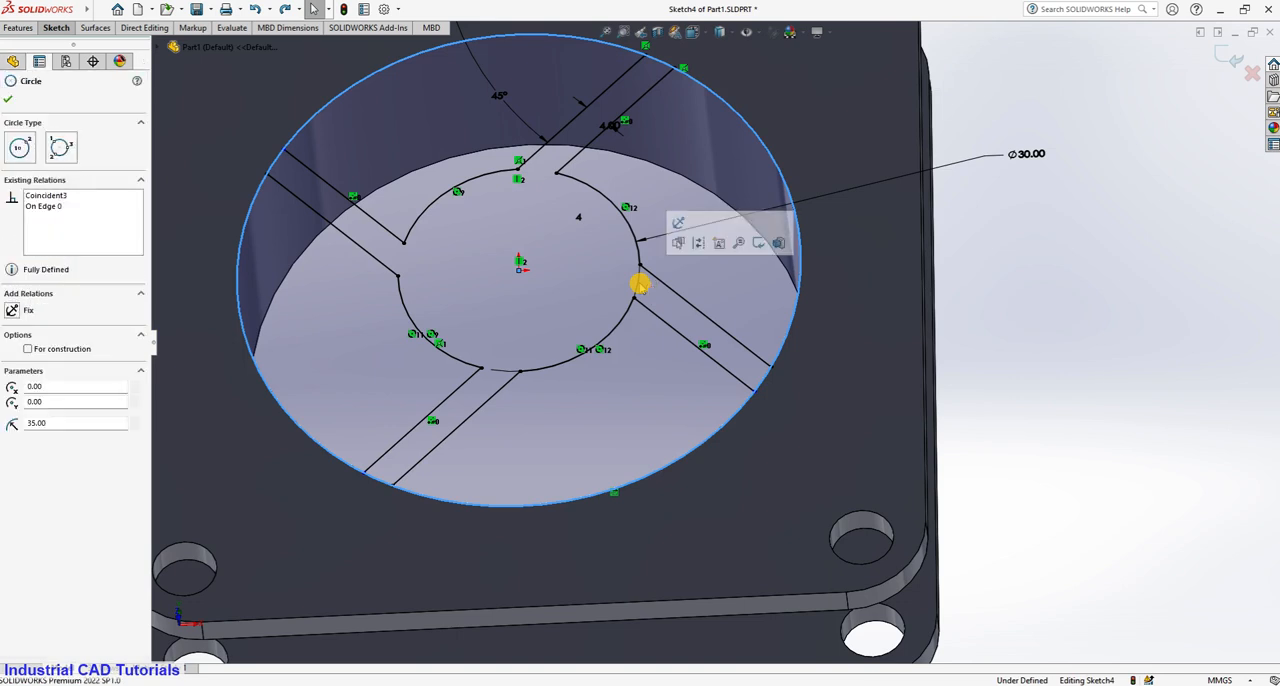
{"action": "left_click", "coordinate": [1012, 407]}
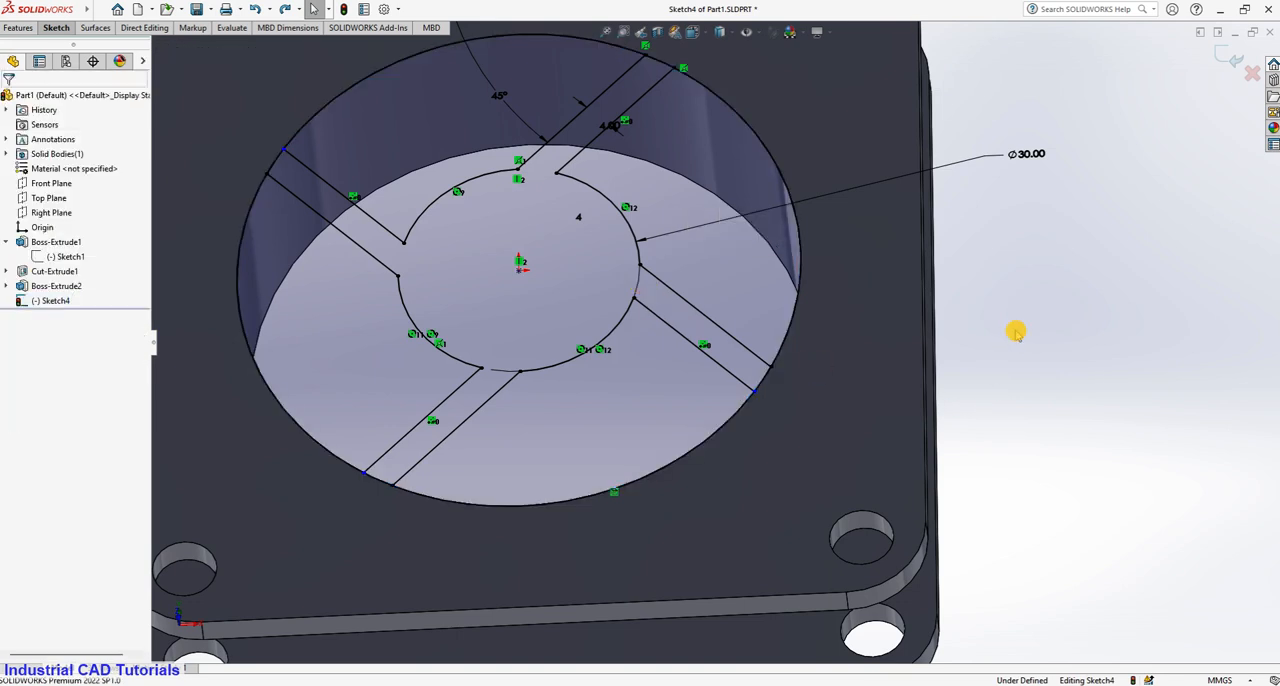
{"action": "scroll", "coordinate": [1014, 331], "scroll_direction": "up", "scroll_amount": 3}
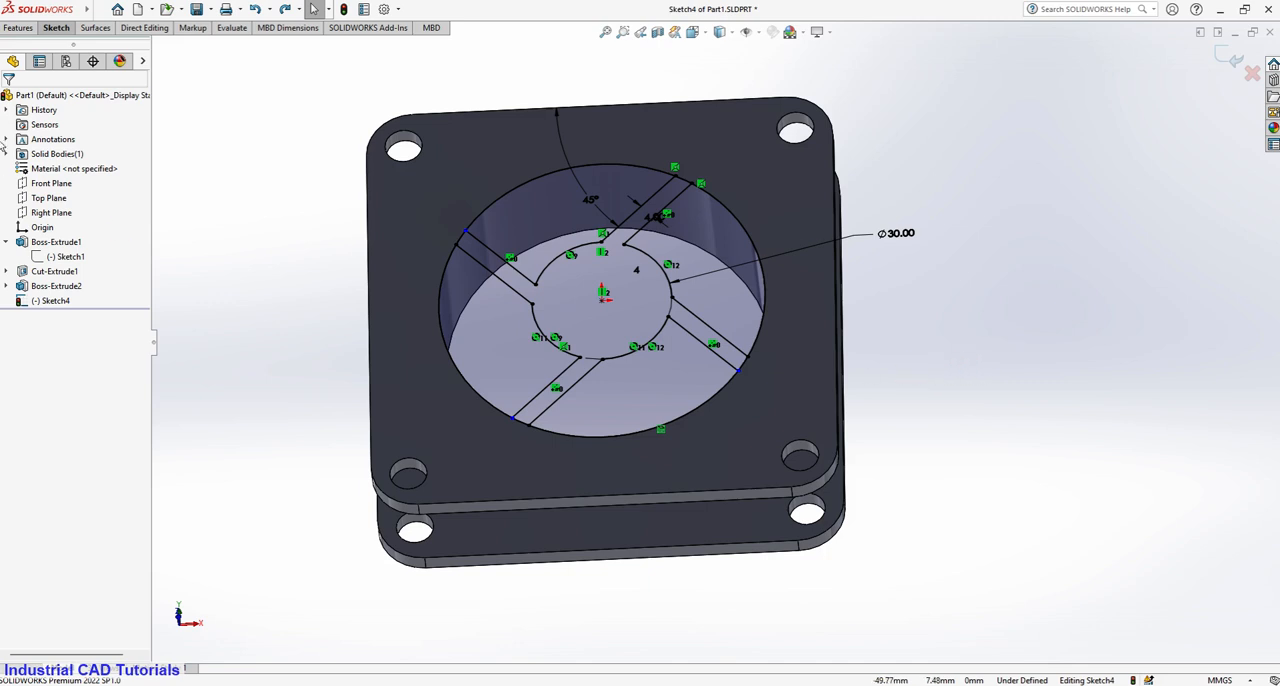
Start a Blind boss extrusion of the hub-and-spoke sketch, selecting the connected hub and four-spoke region as the contour.
{"action": "left_click", "coordinate": [22, 28]}
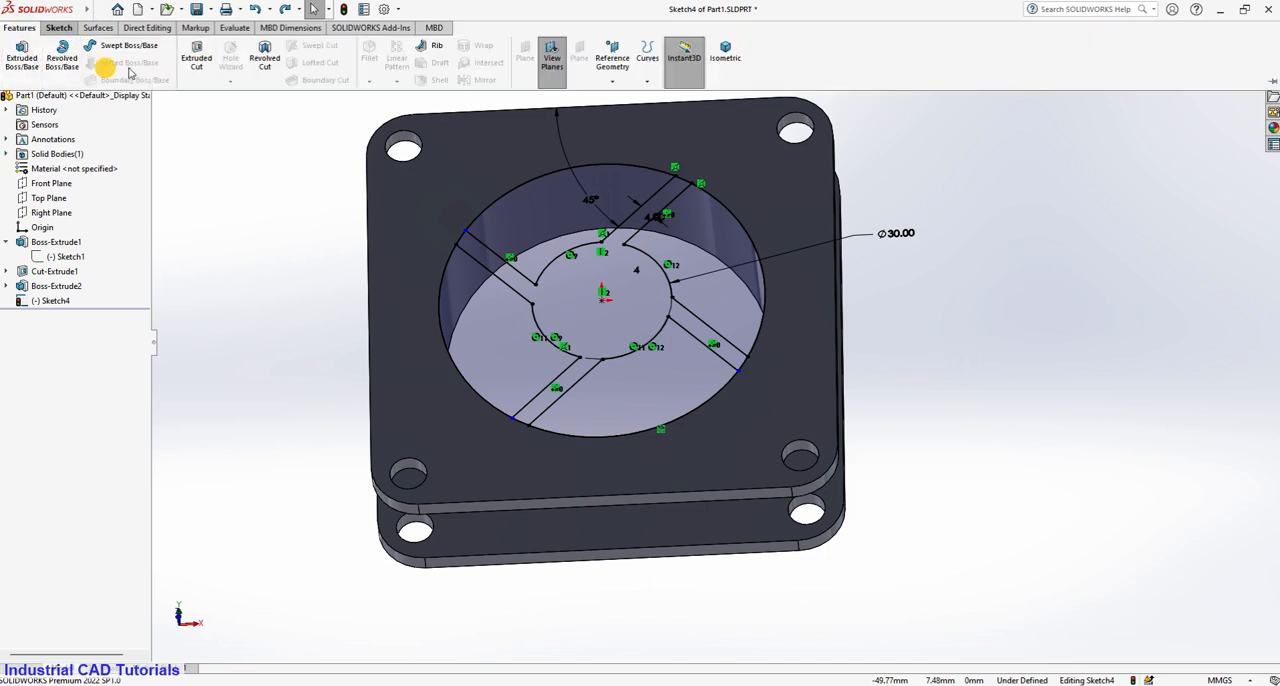
{"action": "left_click", "coordinate": [30, 62]}
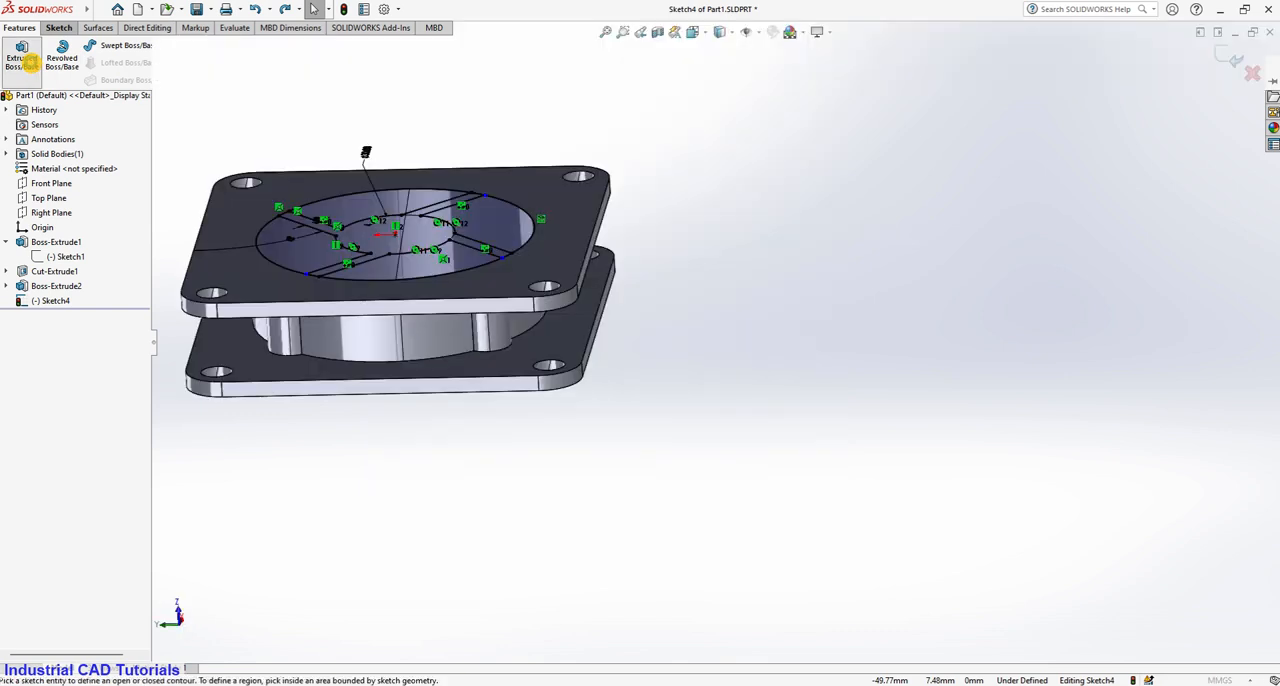
{"action": "scroll", "coordinate": [640, 266], "scroll_direction": "down", "scroll_amount": 3}
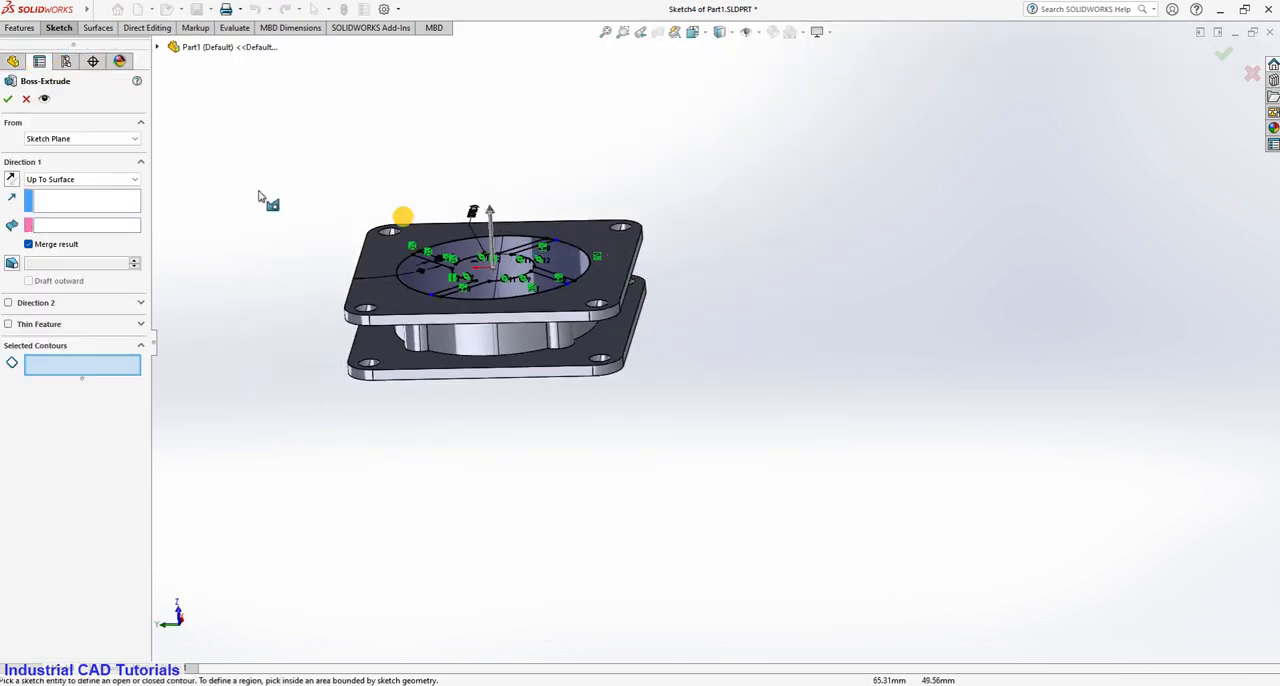
{"action": "left_click", "coordinate": [79, 183]}
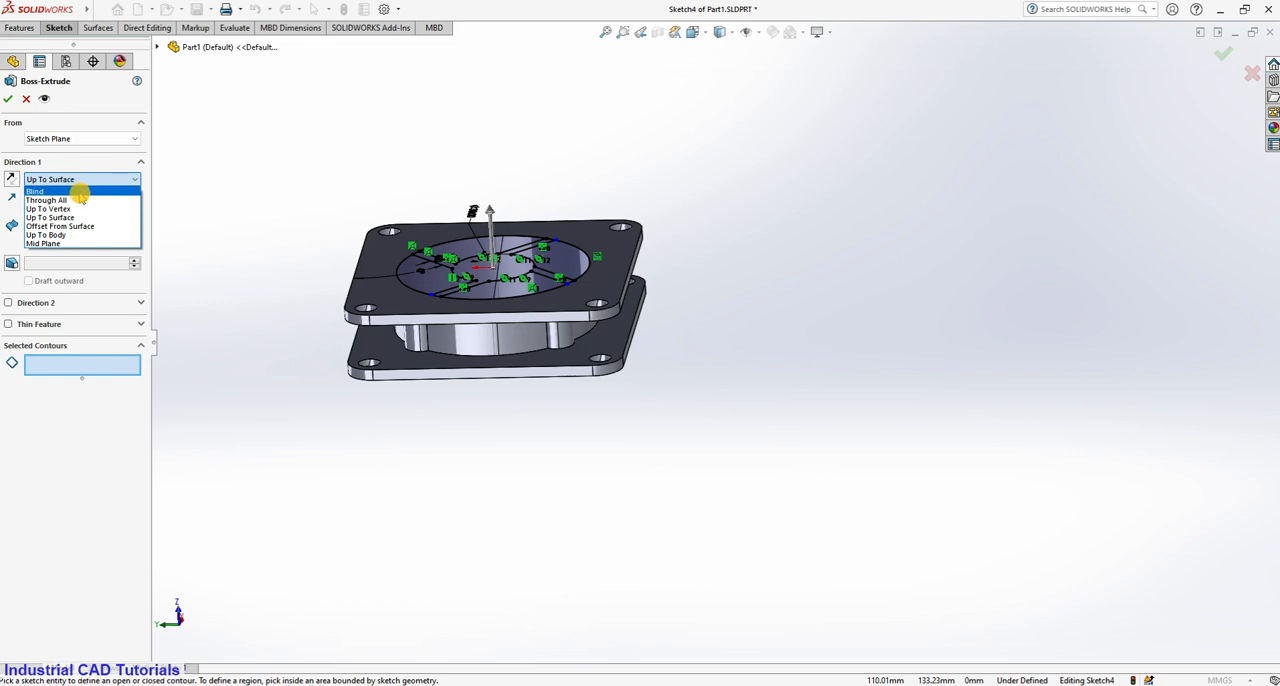
{"action": "left_click", "coordinate": [80, 190]}
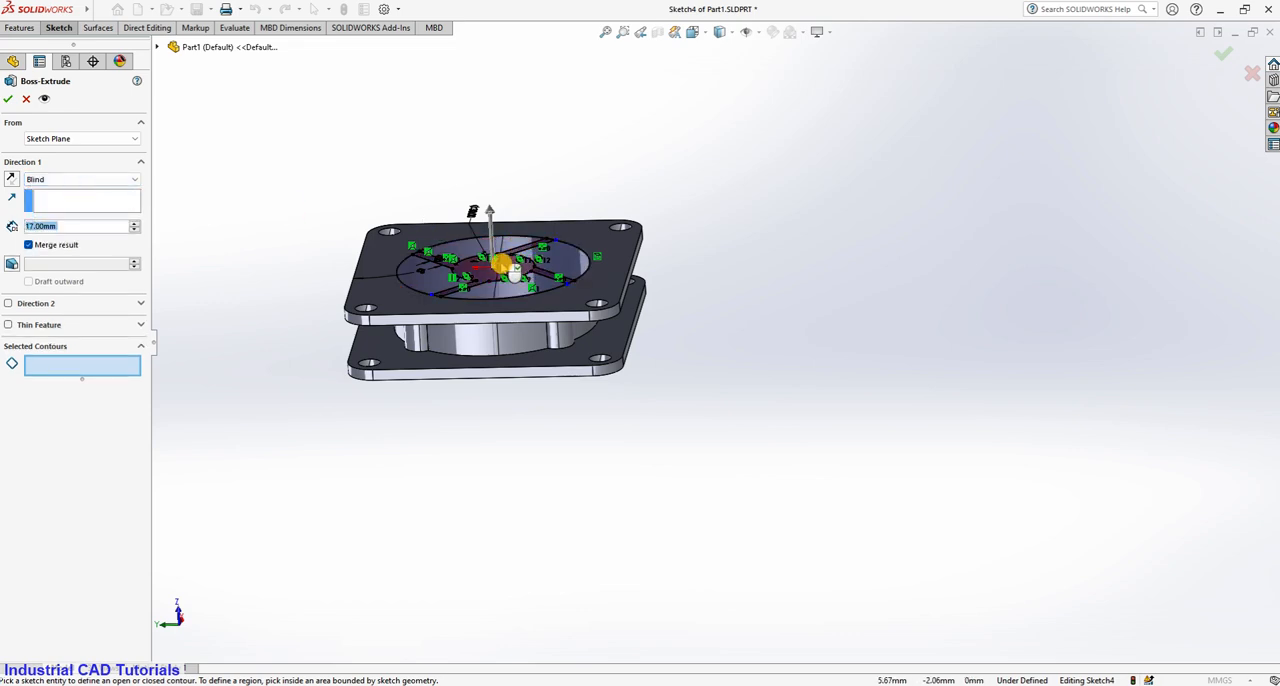
{"action": "left_click", "coordinate": [506, 263]}
{"action": "scroll", "coordinate": [580, 200], "scroll_direction": "down", "scroll_amount": 3}
{"action": "middle_click_drag", "start_coordinate": [540, 193], "coordinate": [590, 249]}
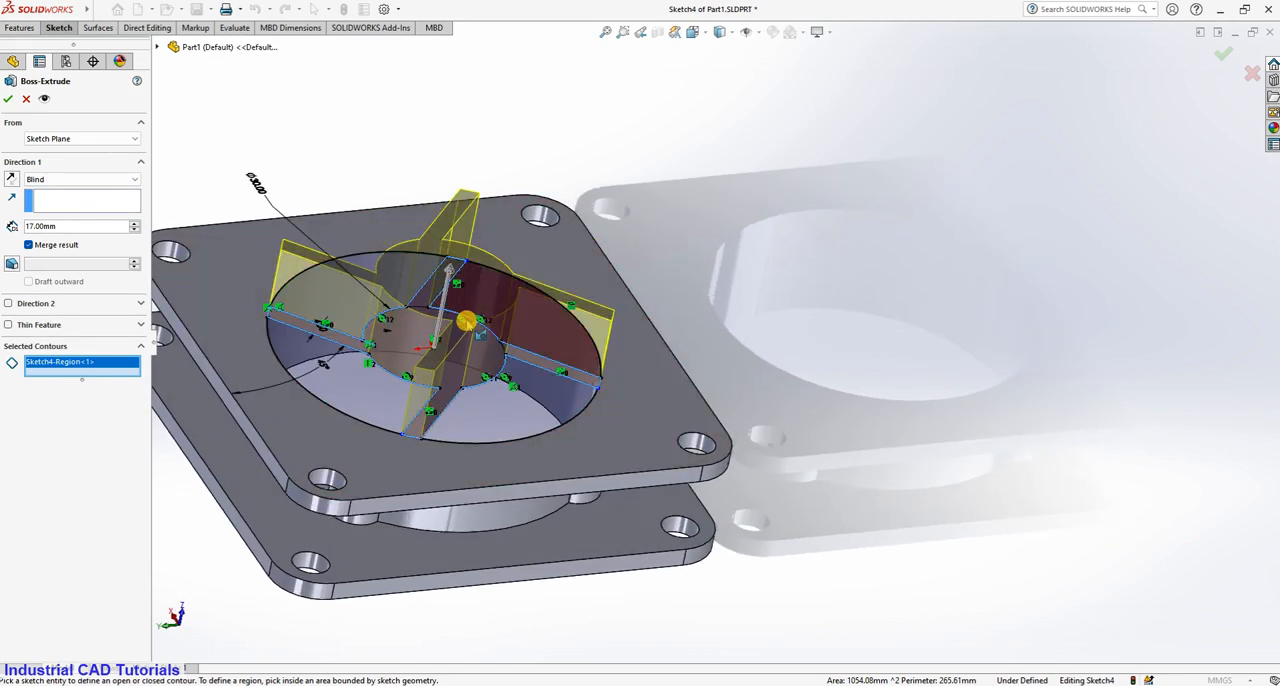
{"action": "middle_click_drag", "start_coordinate": [460, 321], "coordinate": [577, 272], "text": "ctrl"}
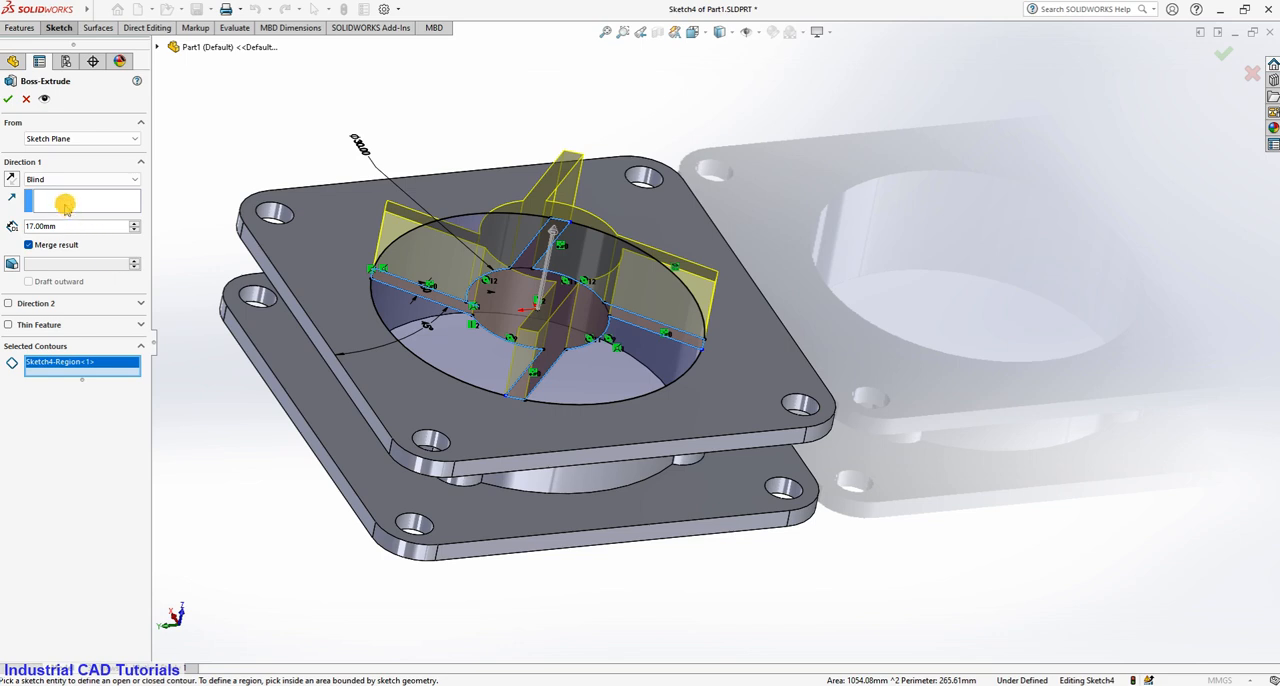
Set the extrusion depth to 2 mm, reverse its direction into the bore, and create the feature.
{"action": "type", "text": "4"}
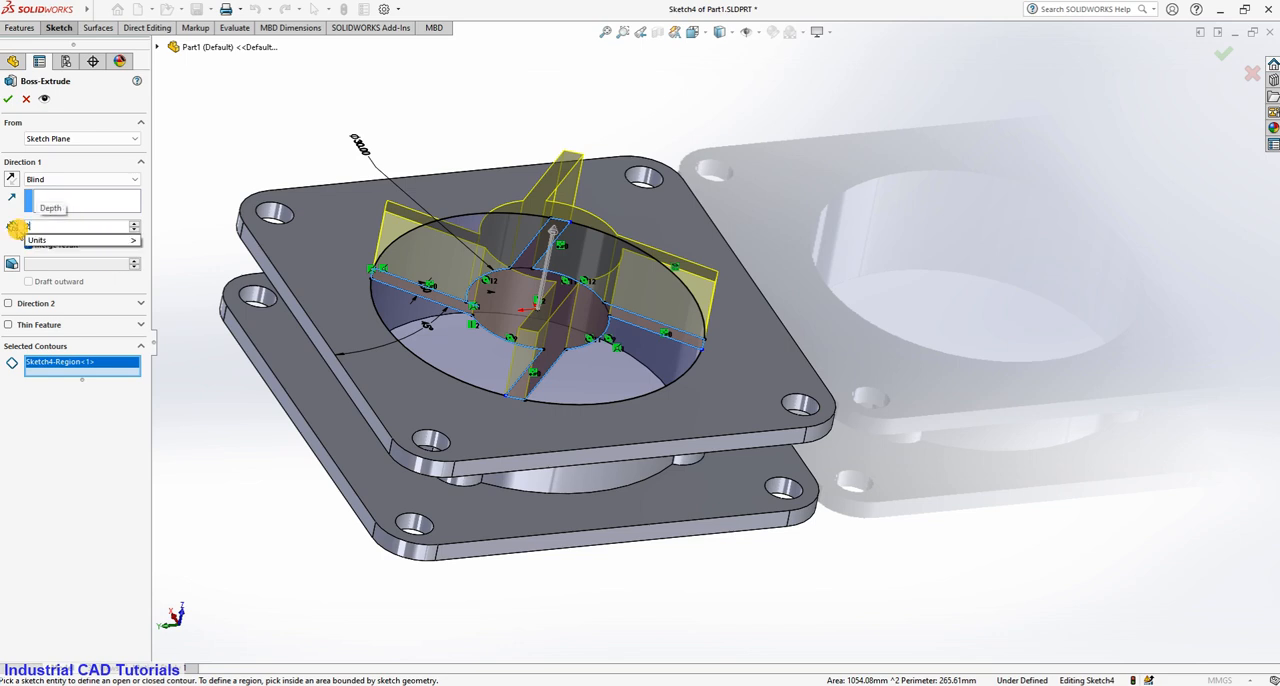
{"action": "key", "text": "Return"}
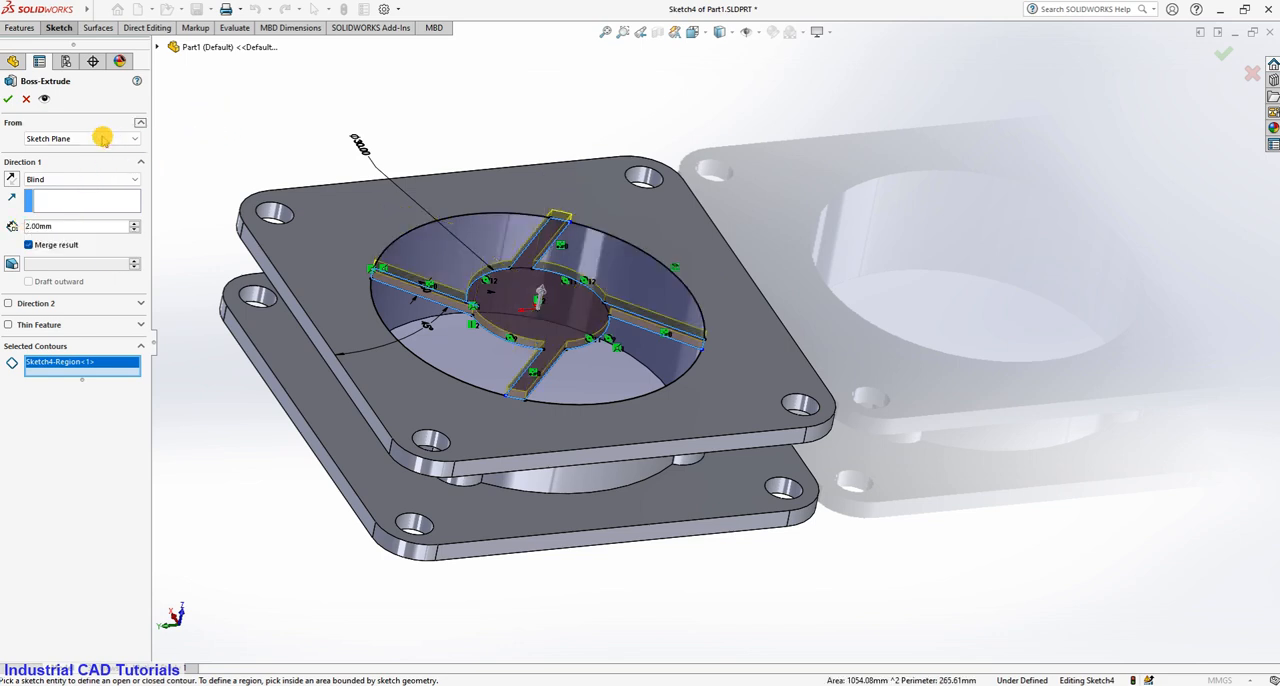
{"action": "left_click", "coordinate": [10, 179]}
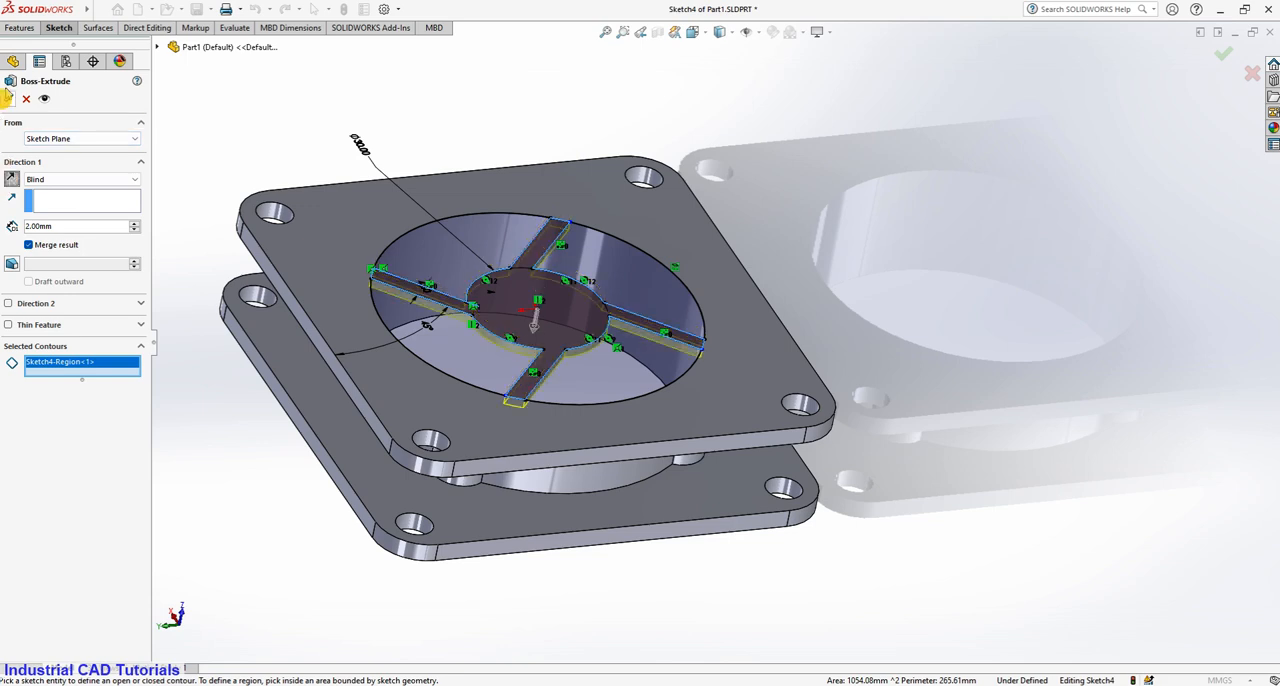
{"action": "left_click", "coordinate": [9, 100]}
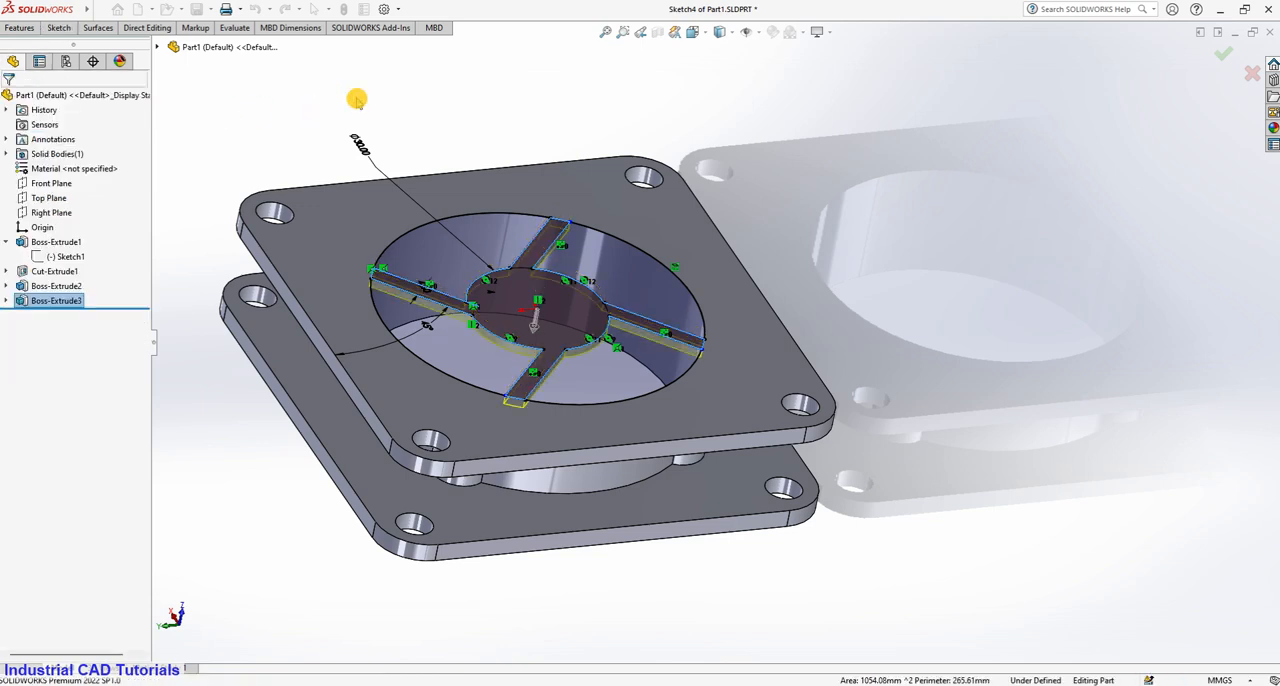
Start a sketch on the hub's front face and draw a circle about 4.8 mm in diameter centred on the origin.
{"action": "scroll", "coordinate": [880, 250], "scroll_direction": "down", "scroll_amount": 5}
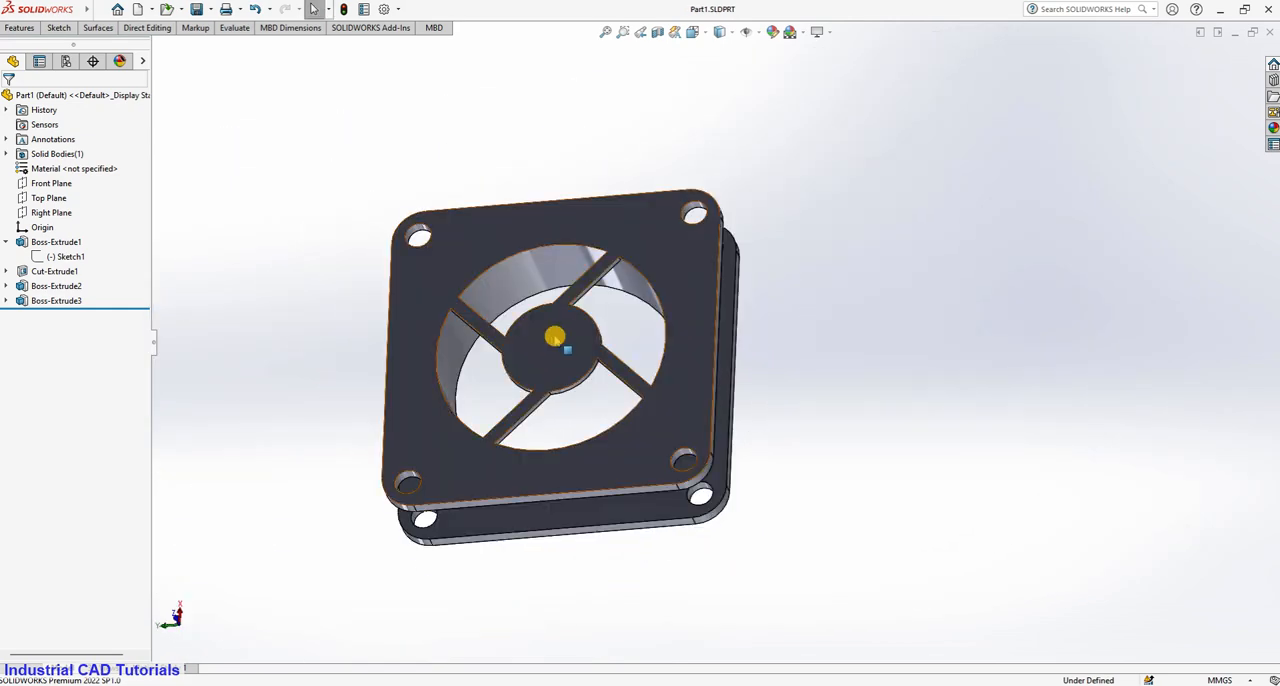
{"action": "left_click", "coordinate": [553, 336]}
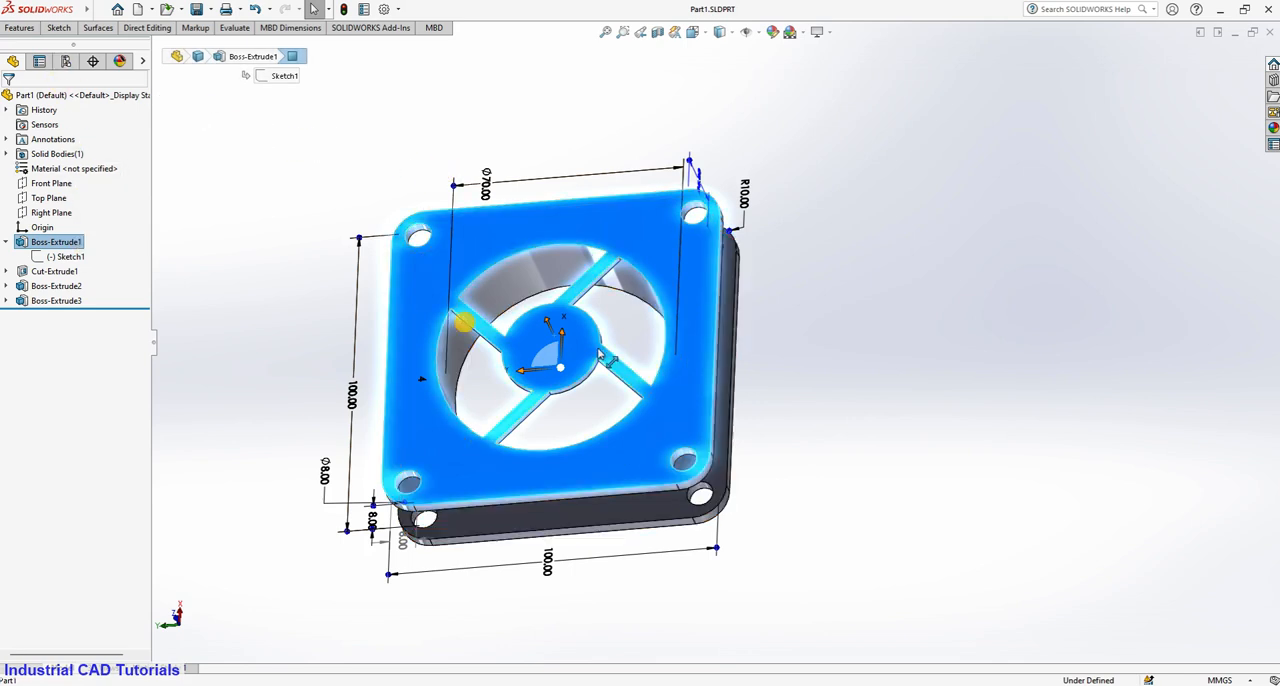
{"action": "left_click", "coordinate": [780, 364]}
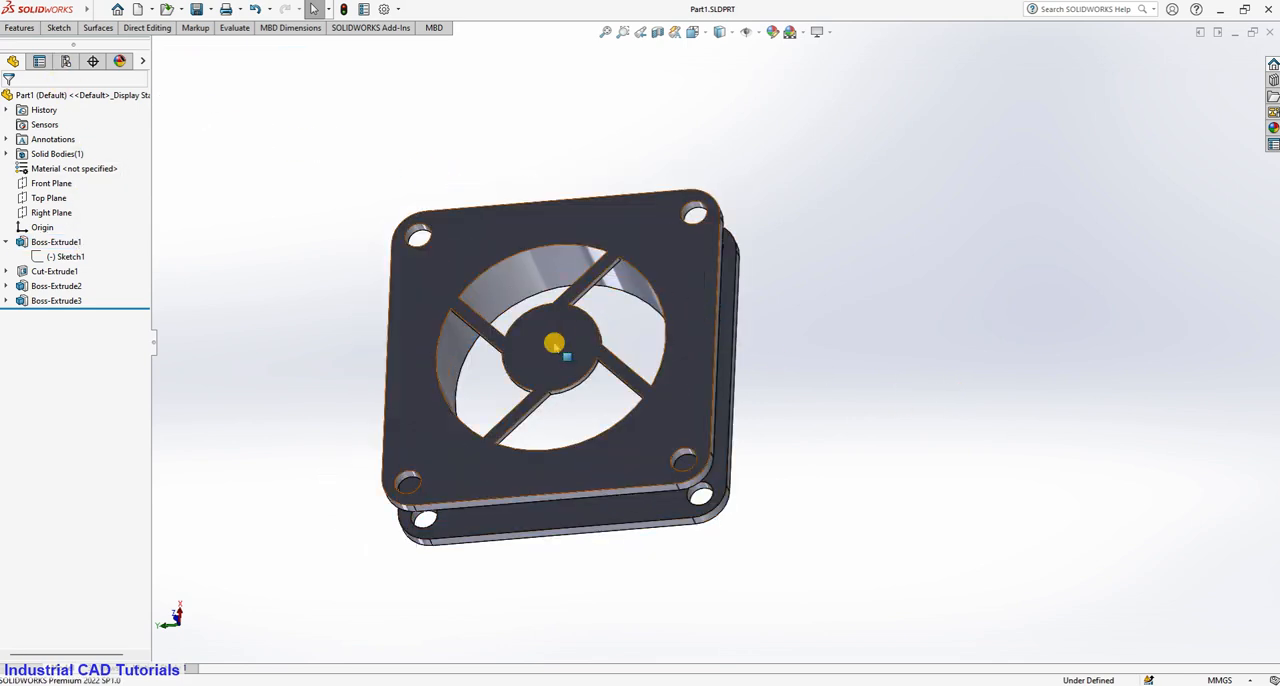
{"action": "left_click", "coordinate": [553, 337]}
{"action": "left_click", "coordinate": [618, 307]}
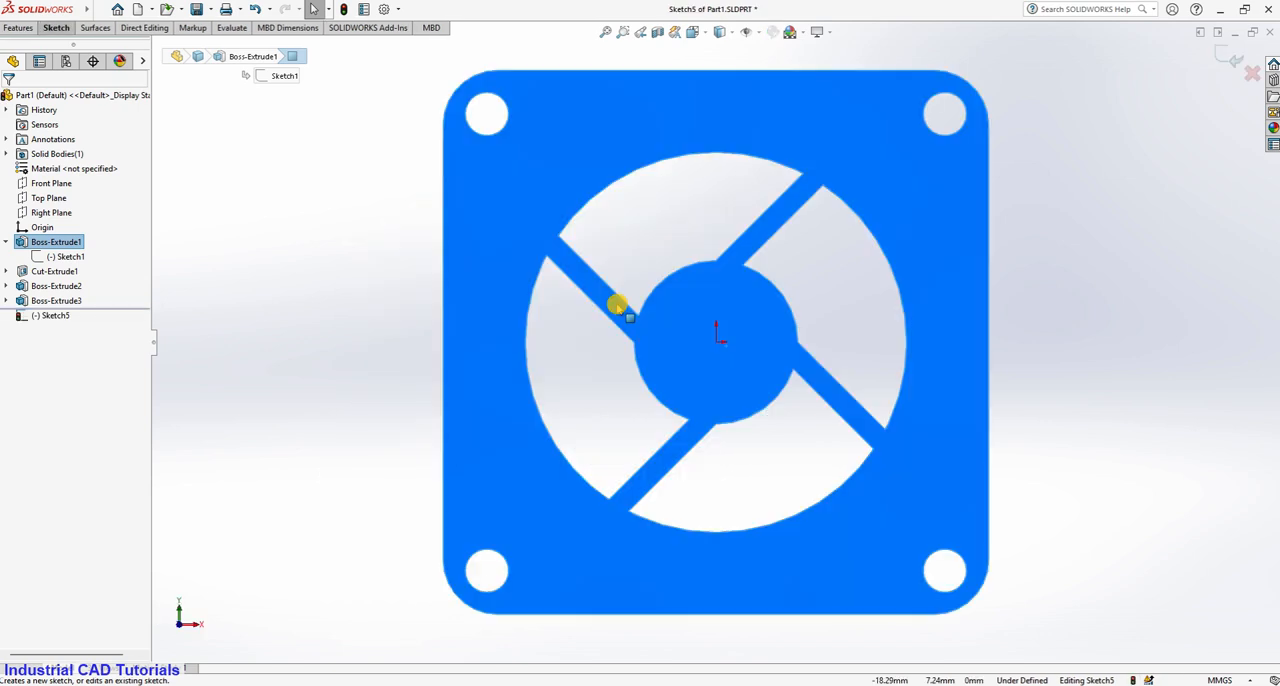
{"action": "left_click", "coordinate": [60, 27]}
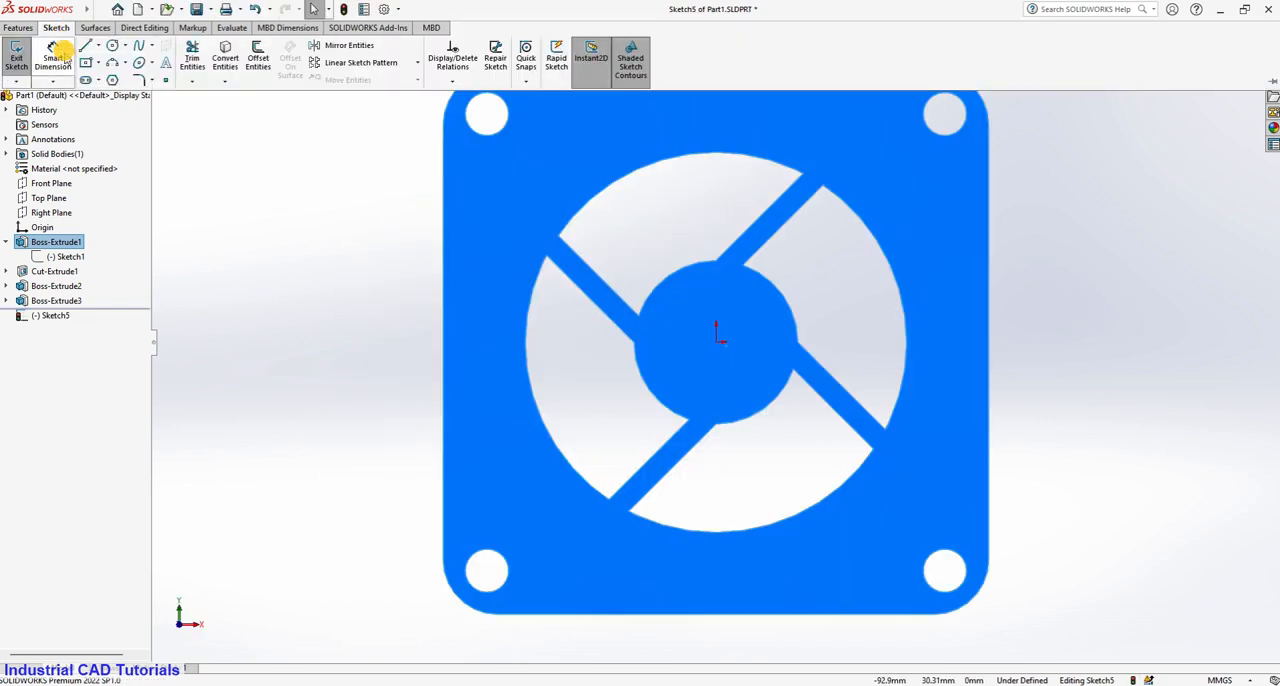
{"action": "left_click", "coordinate": [112, 47]}
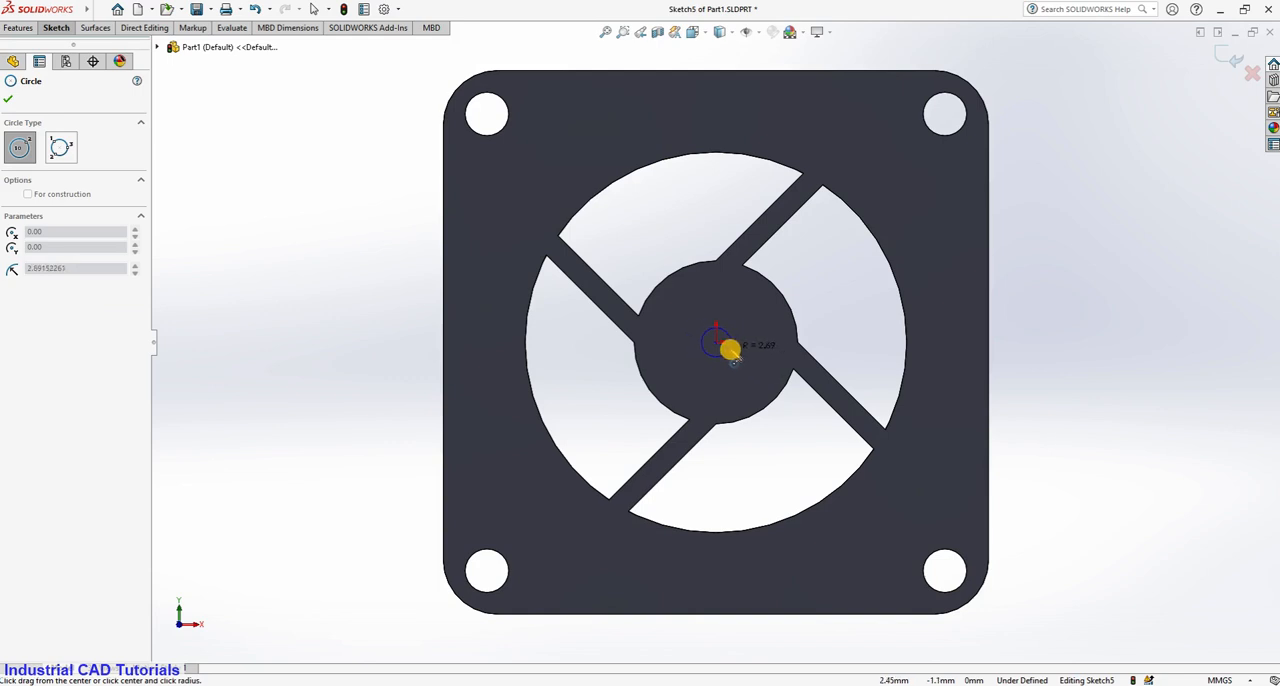
{"action": "left_click", "coordinate": [728, 348]}
Dimension the small hub circle's diameter and set it to 4 mm.
{"action": "left_click", "coordinate": [60, 28]}
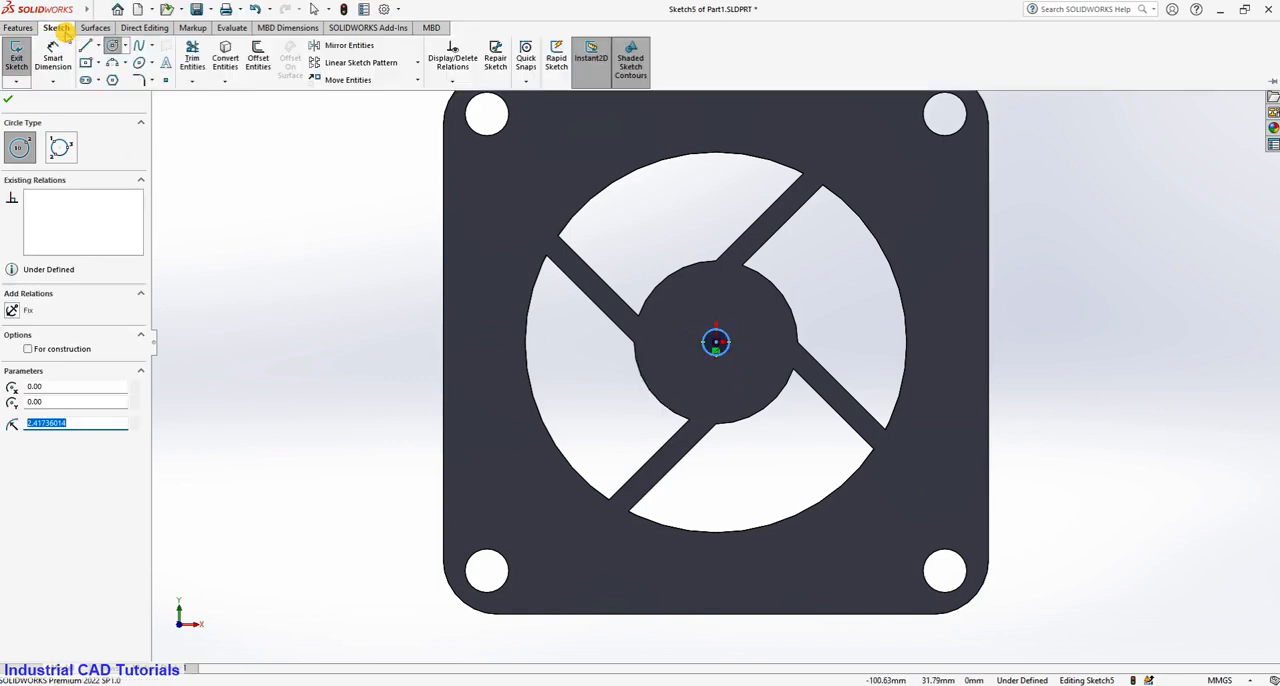
{"action": "left_click", "coordinate": [54, 60]}
{"action": "left_click", "coordinate": [728, 339]}
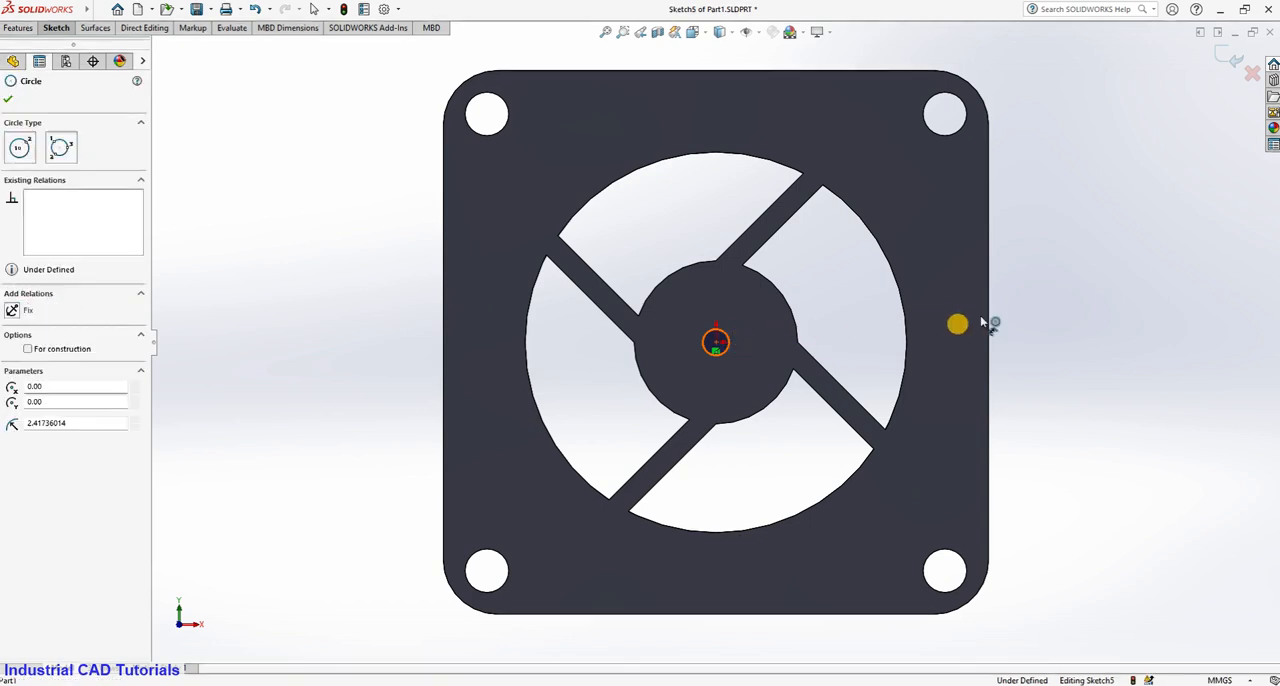
{"action": "left_click", "coordinate": [1037, 298]}
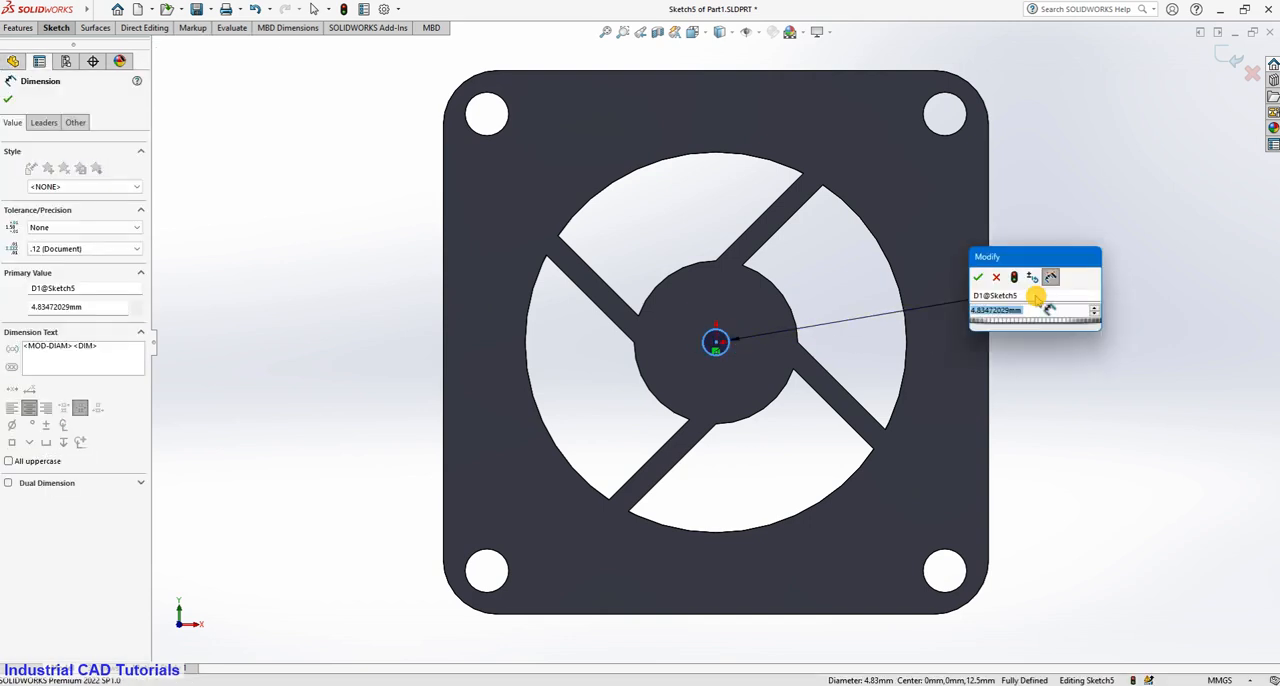
{"action": "type", "text": "4"}
{"action": "left_click", "coordinate": [977, 280]}
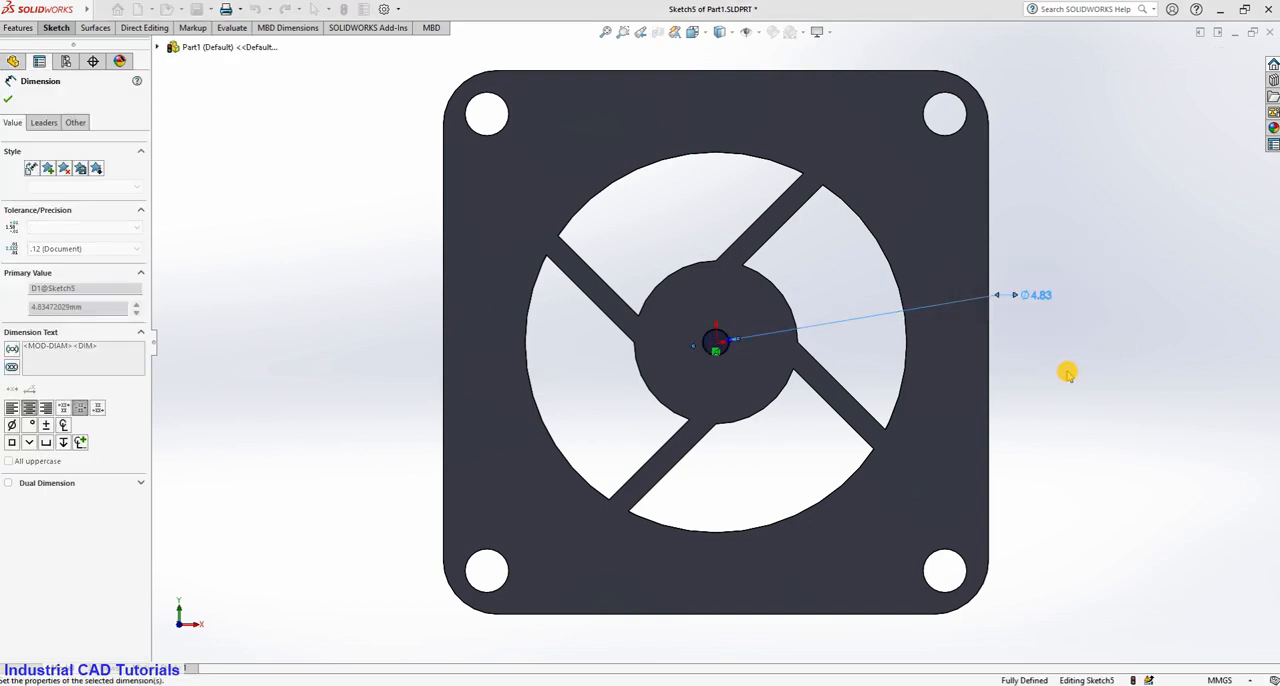
{"action": "scroll", "coordinate": [1074, 372], "scroll_direction": "up", "scroll_amount": 2}
{"action": "middle_click_drag", "start_coordinate": [1047, 406], "coordinate": [1063, 230]}
{"action": "left_click", "coordinate": [95, 27]}
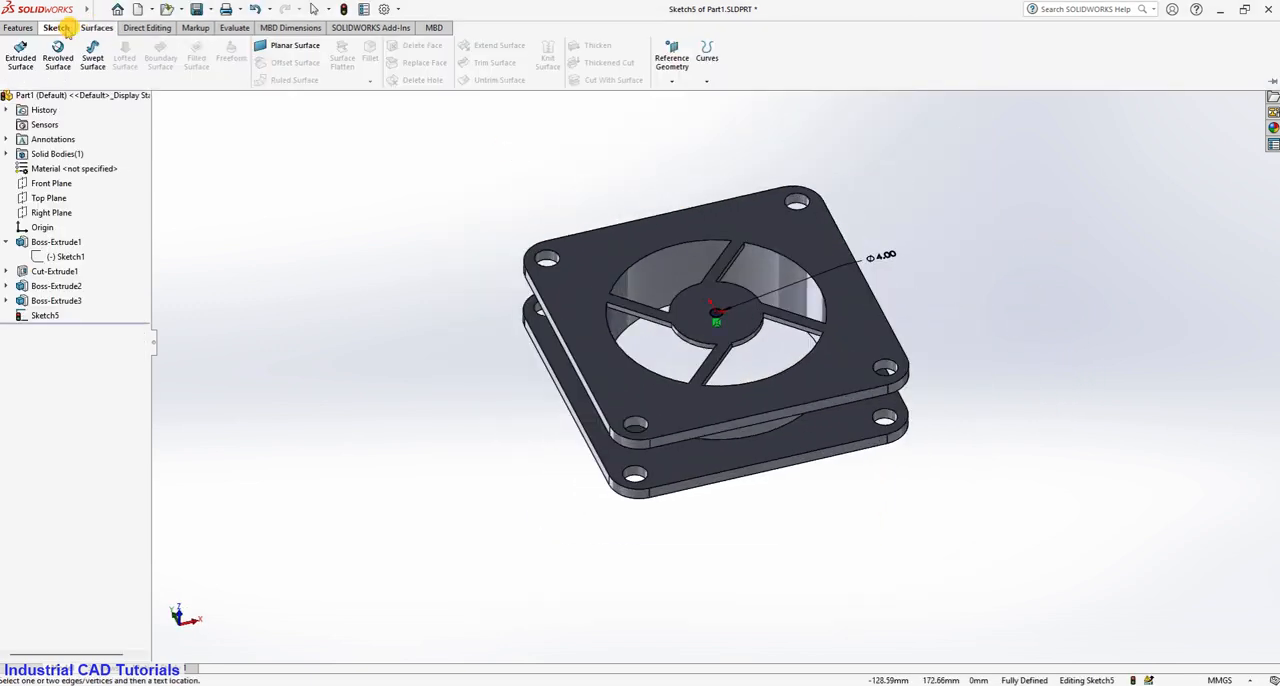
{"action": "left_click", "coordinate": [57, 27]}
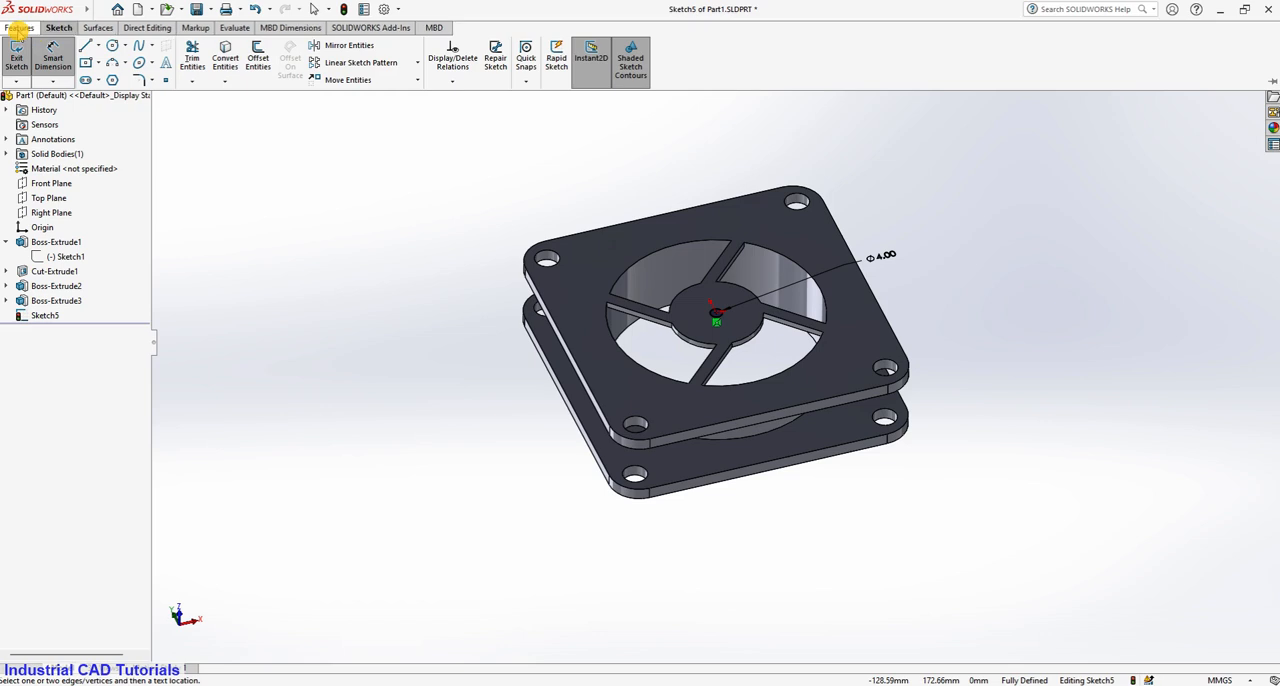
{"action": "left_click", "coordinate": [20, 28]}
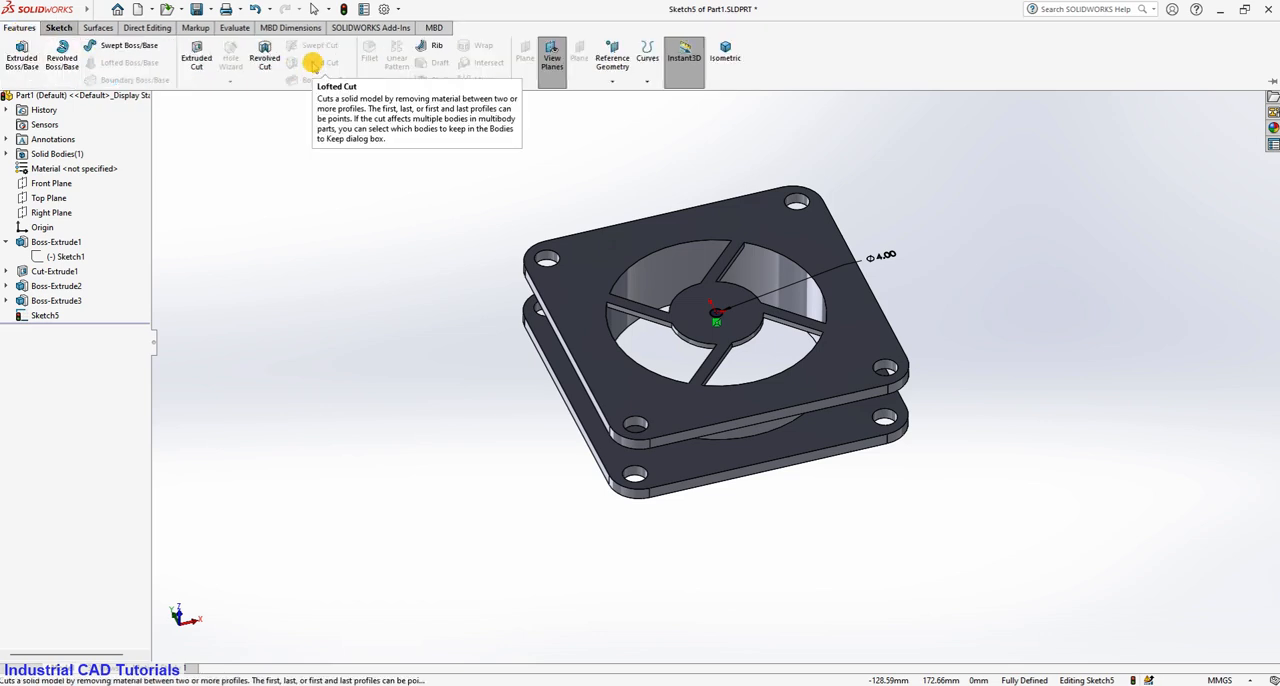
{"action": "left_click", "coordinate": [57, 27]}
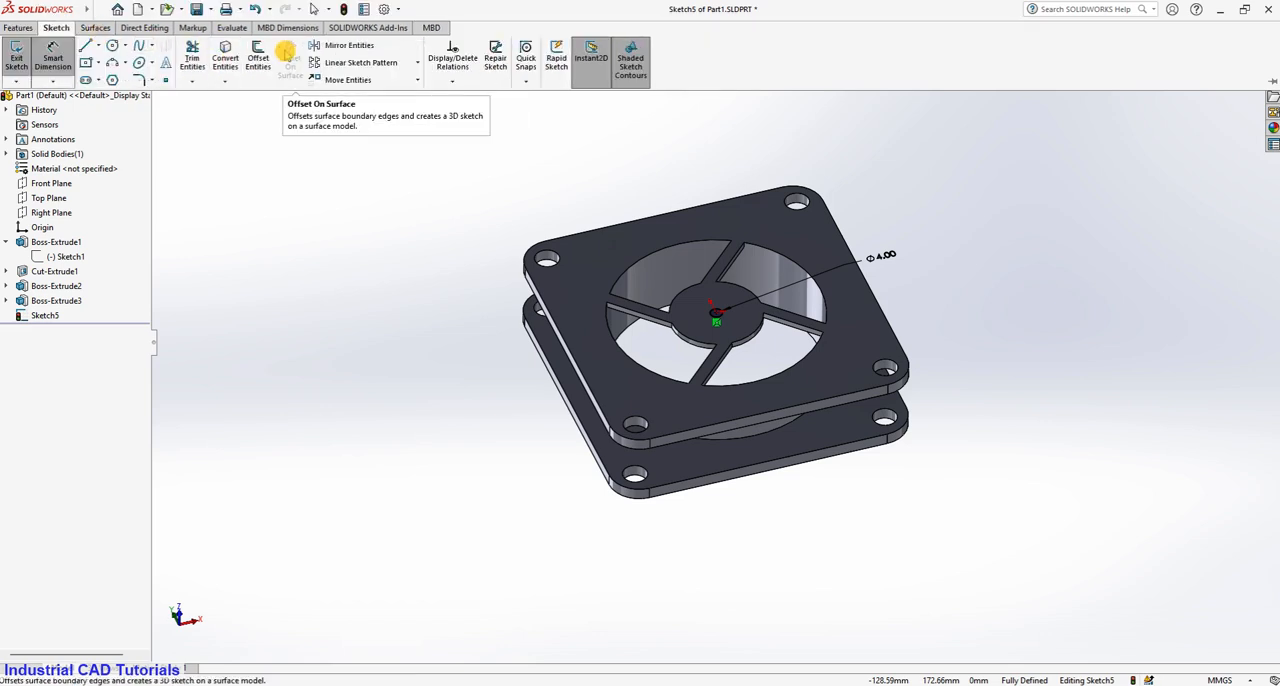
{"action": "left_click", "coordinate": [97, 28]}
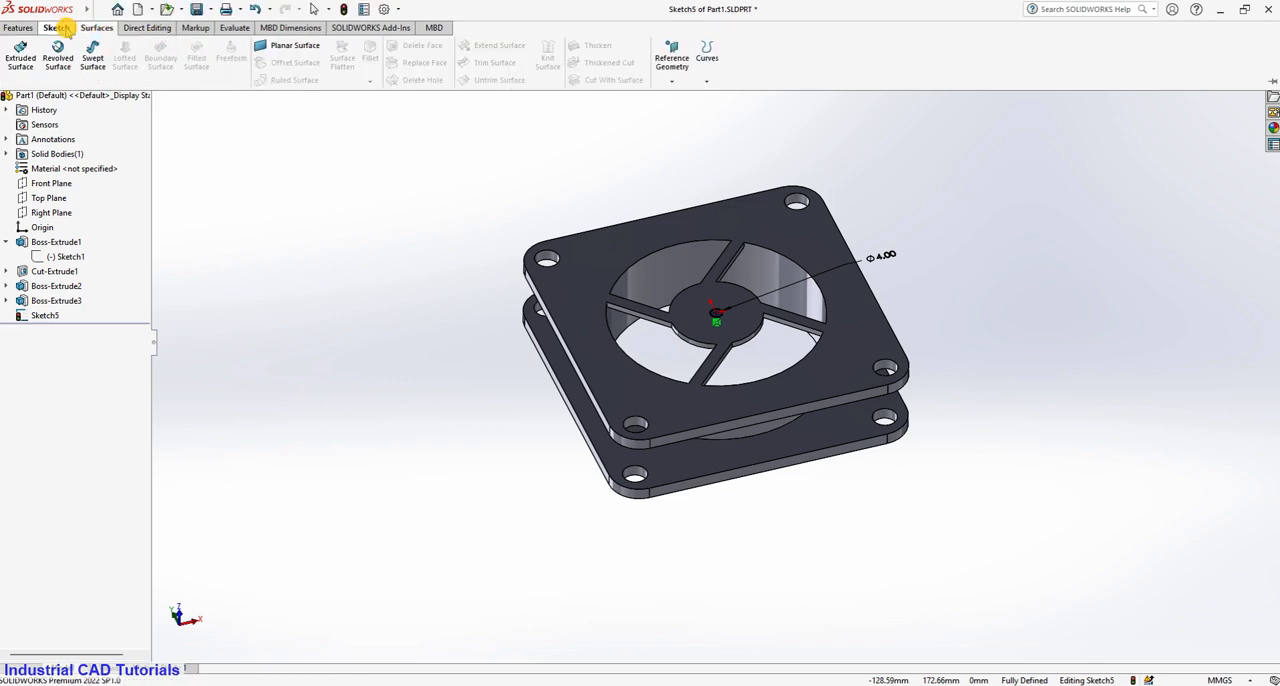
Cut the 4 mm circle through the hub with a Blind extruded cut 2 mm deep.
{"action": "left_click", "coordinate": [60, 28]}
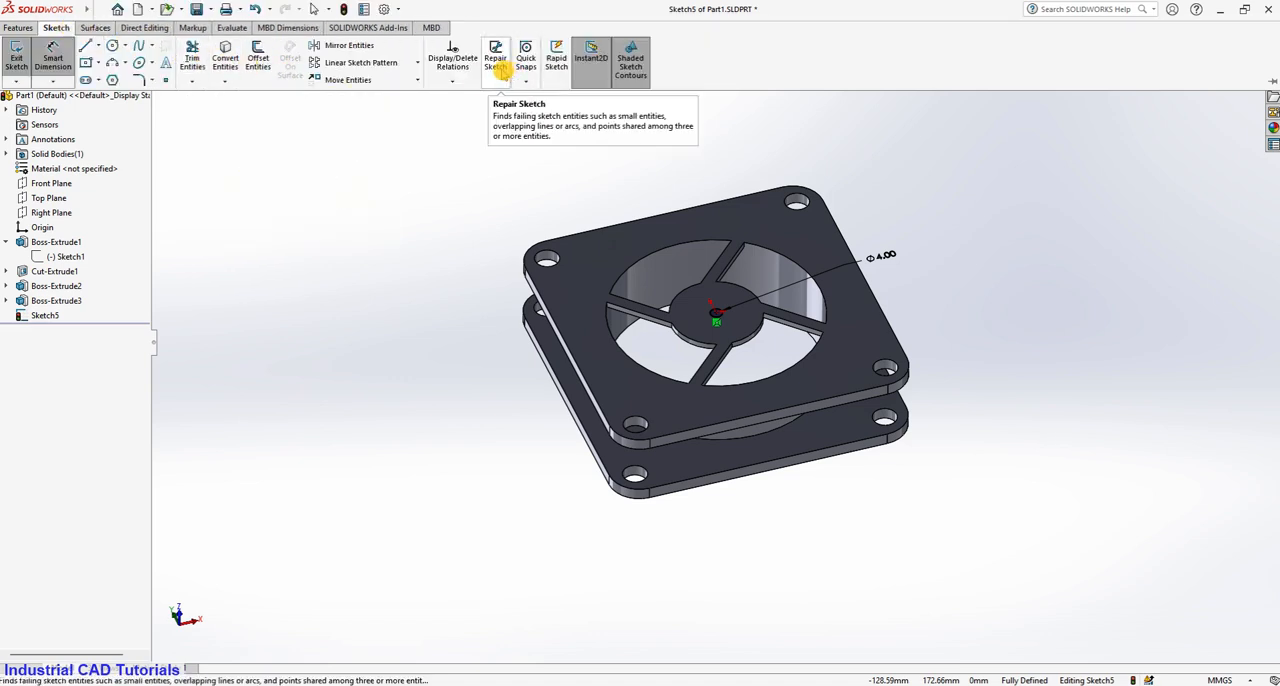
{"action": "left_click", "coordinate": [96, 28]}
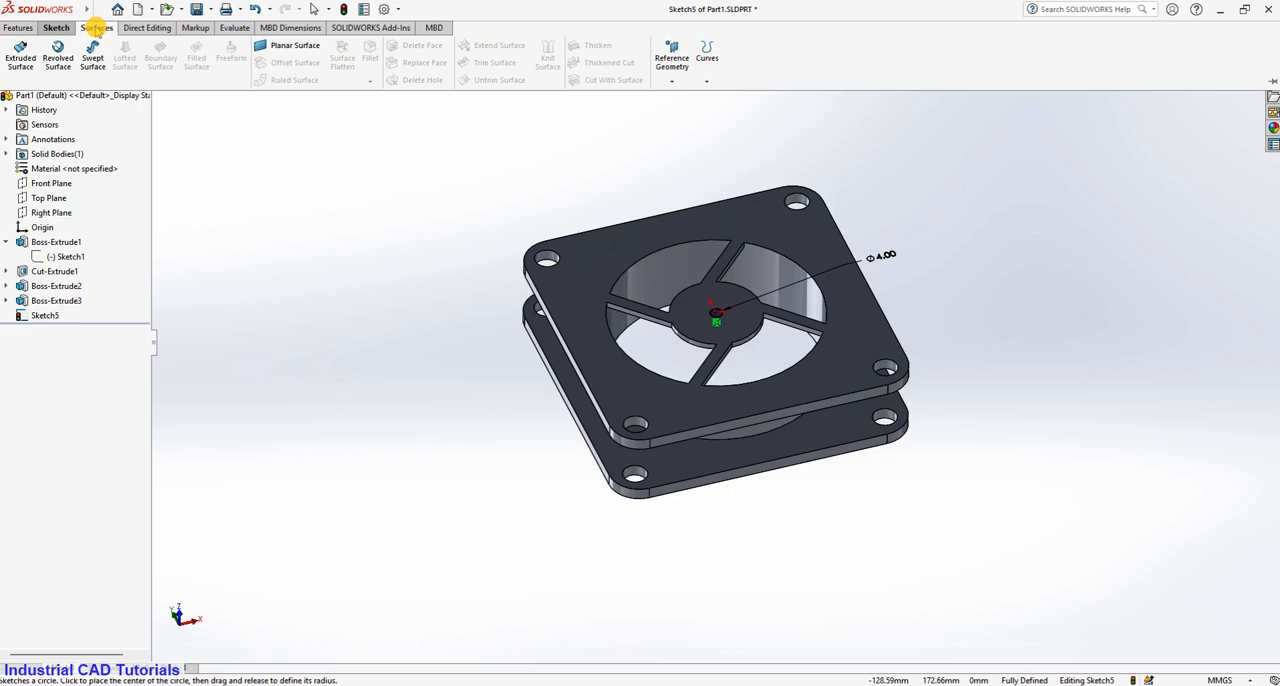
{"action": "left_click", "coordinate": [18, 27]}
{"action": "left_click", "coordinate": [196, 55]}
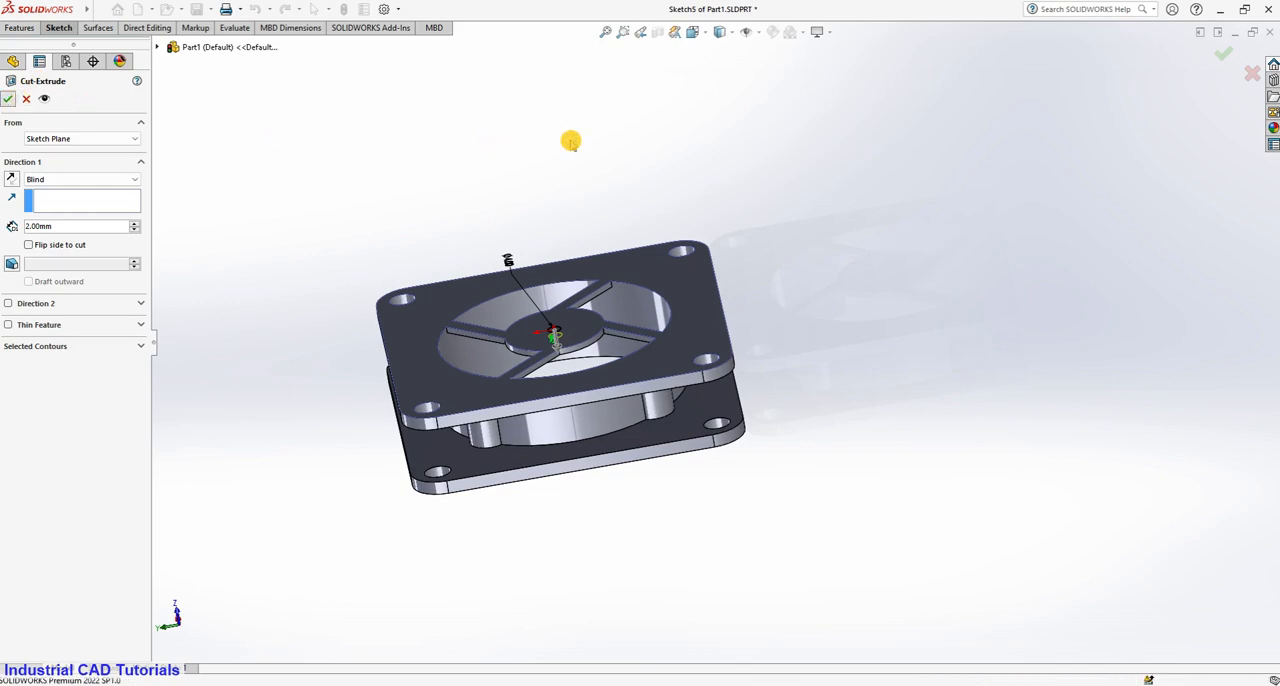
{"action": "key", "text": "Return"}
Examine the two-flange body from the front, back and sides, checking the hub hole, spokes, bore and corner holes.
{"action": "scroll", "coordinate": [625, 300], "scroll_direction": "down", "scroll_amount": 3}
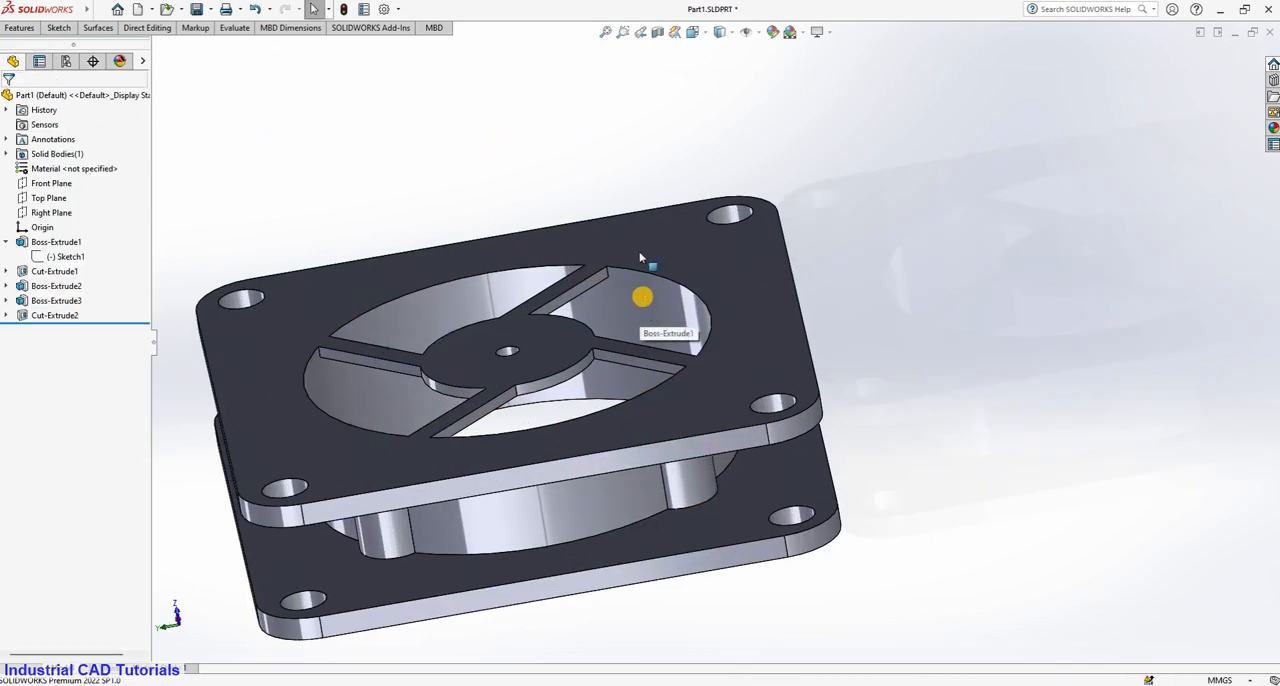
{"action": "middle_click_drag", "start_coordinate": [641, 258], "coordinate": [691, 100]}
{"action": "scroll", "coordinate": [612, 394], "scroll_direction": "down", "scroll_amount": 3}
{"action": "scroll", "coordinate": [612, 390], "scroll_direction": "up", "scroll_amount": 6}
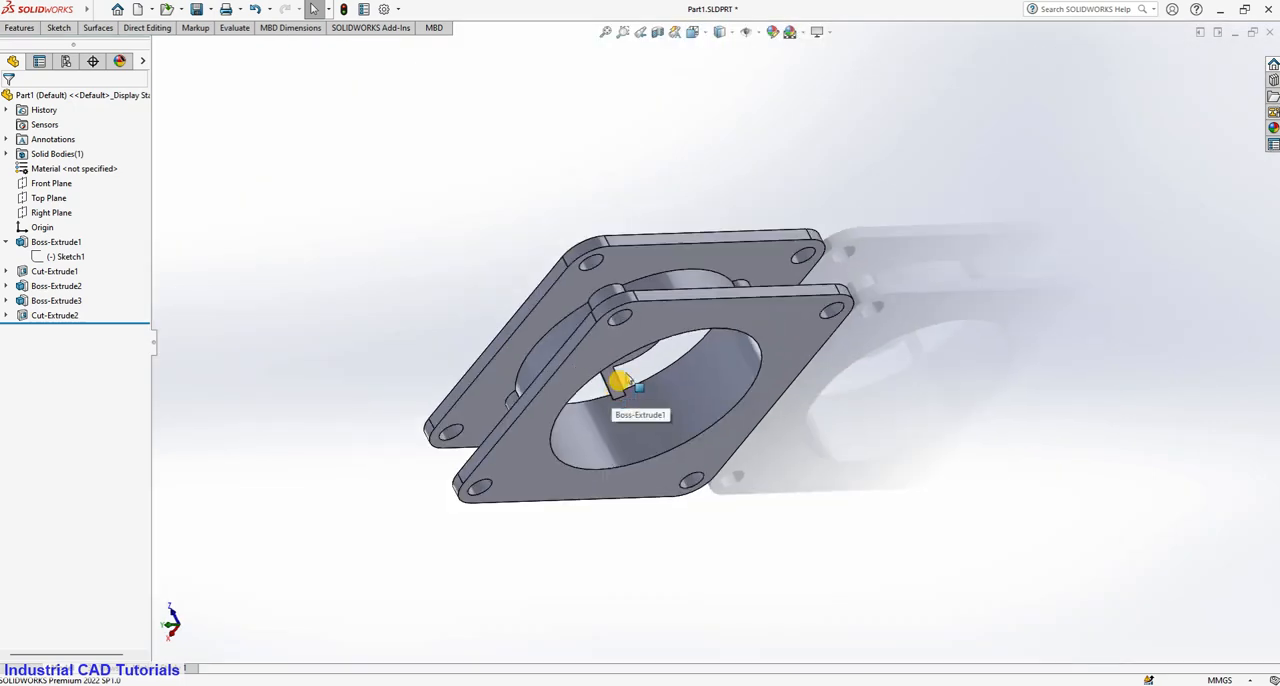
{"action": "middle_click_drag", "start_coordinate": [620, 381], "coordinate": [805, 510]}
{"action": "scroll", "coordinate": [862, 426], "scroll_direction": "down", "scroll_amount": 4}
{"action": "scroll", "coordinate": [862, 427], "scroll_direction": "up", "scroll_amount": 5}
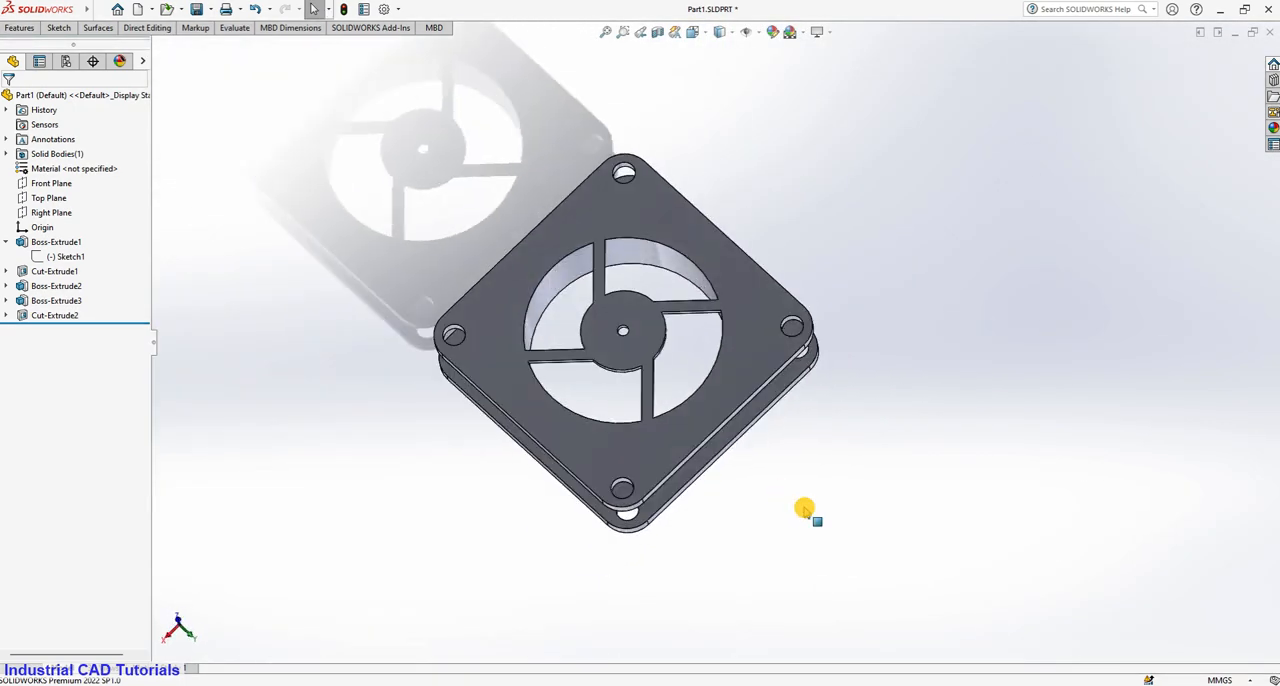
{"action": "scroll", "coordinate": [805, 510], "scroll_direction": "down", "scroll_amount": 3}
{"action": "scroll", "coordinate": [783, 491], "scroll_direction": "up", "scroll_amount": 3}
{"action": "middle_click_drag", "start_coordinate": [731, 457], "coordinate": [722, 362]}
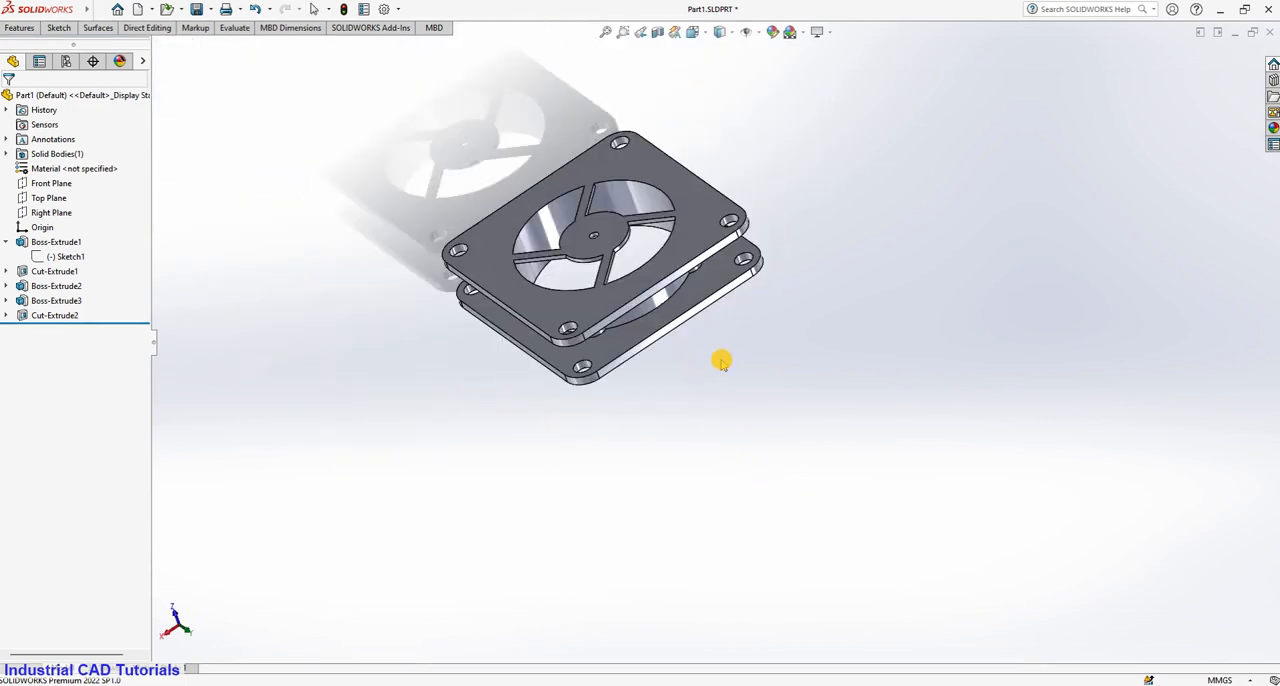
{"action": "scroll", "coordinate": [723, 360], "scroll_direction": "up", "scroll_amount": 2}
{"action": "scroll", "coordinate": [723, 358], "scroll_direction": "down", "scroll_amount": 4}
{"action": "scroll", "coordinate": [723, 349], "scroll_direction": "up", "scroll_amount": 4}
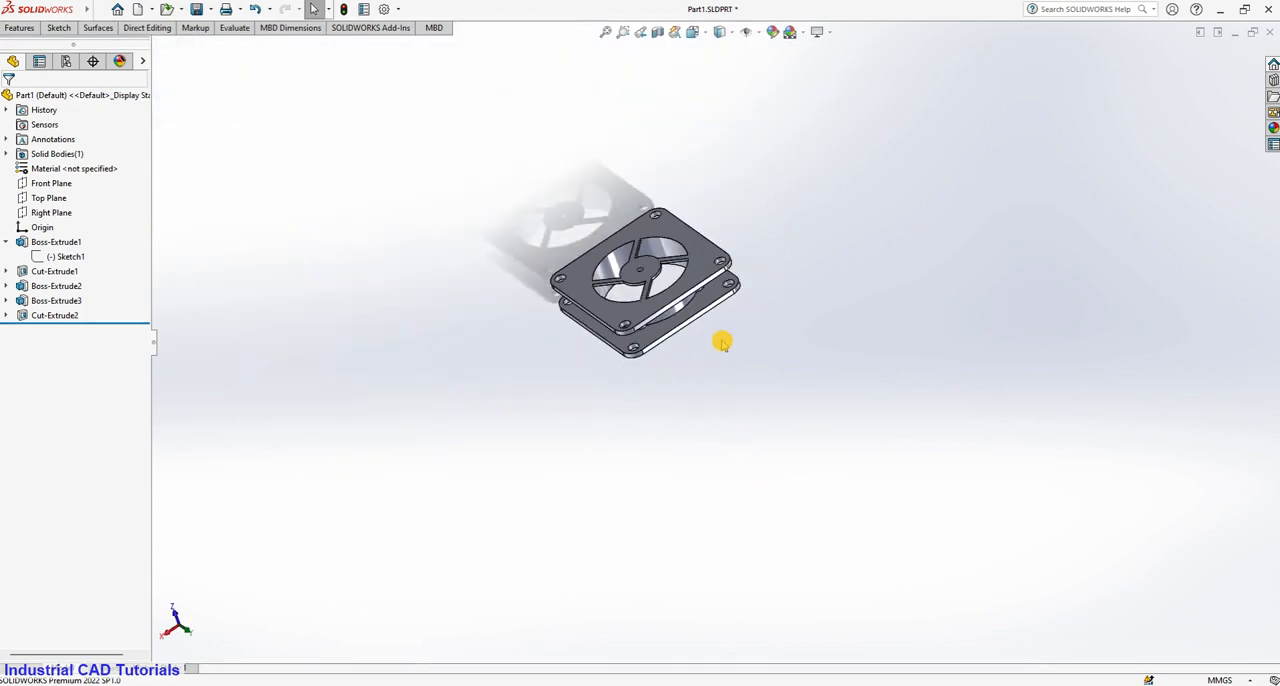
{"action": "scroll", "coordinate": [700, 209], "scroll_direction": "down", "scroll_amount": 3}
{"action": "scroll", "coordinate": [727, 352], "scroll_direction": "down", "scroll_amount": 3}
{"action": "middle_click_drag", "start_coordinate": [720, 438], "coordinate": [390, 345]}
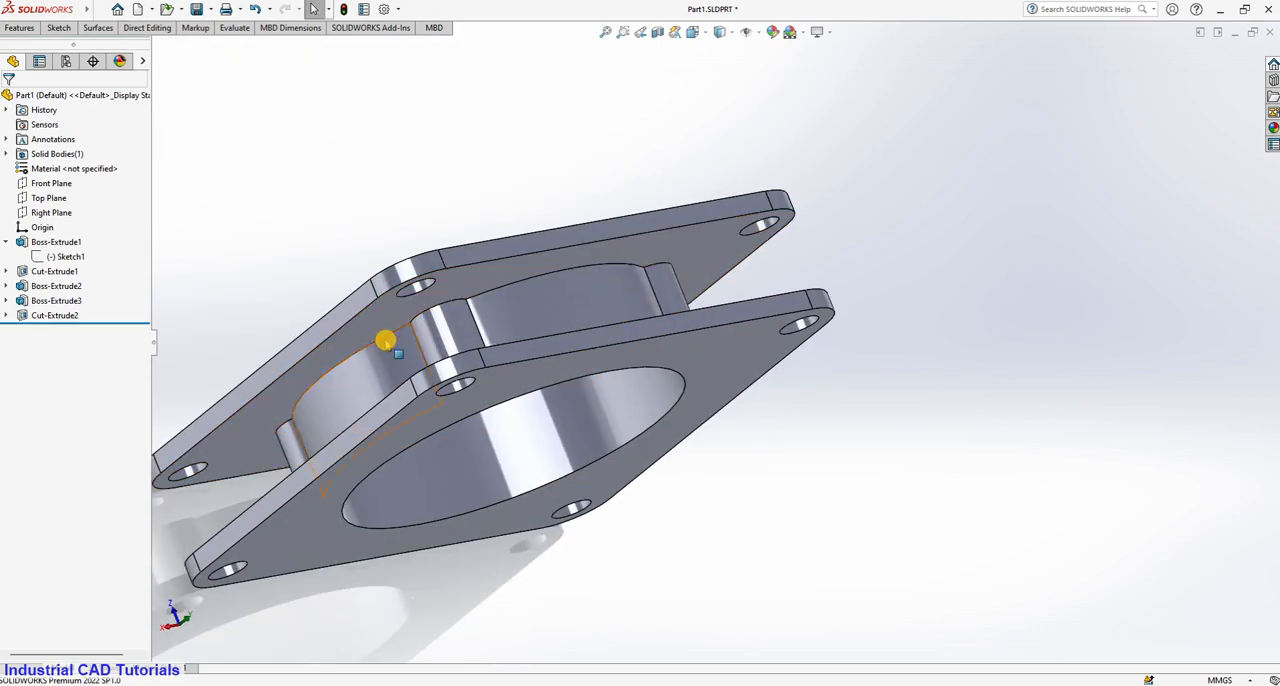
{"action": "left_click", "coordinate": [392, 345]}
{"action": "left_click", "coordinate": [956, 311]}
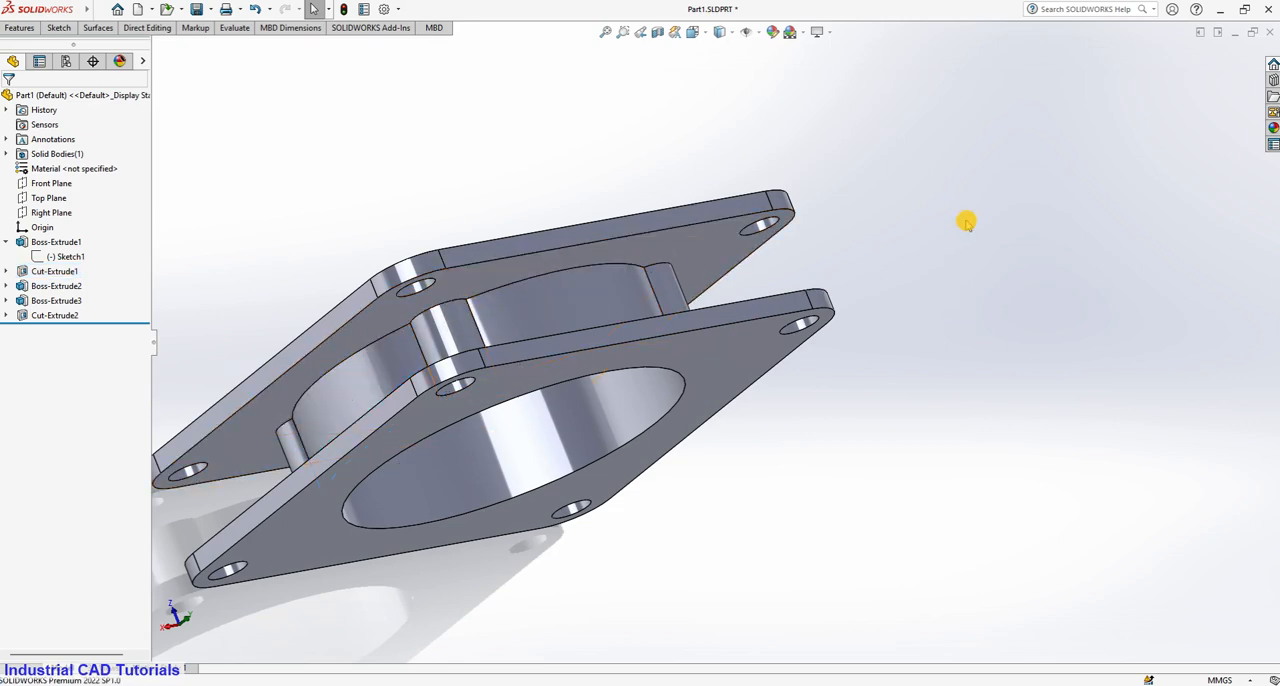
{"action": "scroll", "coordinate": [964, 223], "scroll_direction": "down", "scroll_amount": 2}
{"action": "scroll", "coordinate": [950, 227], "scroll_direction": "up", "scroll_amount": 4}
{"action": "middle_click_drag", "start_coordinate": [903, 243], "coordinate": [865, 549]}
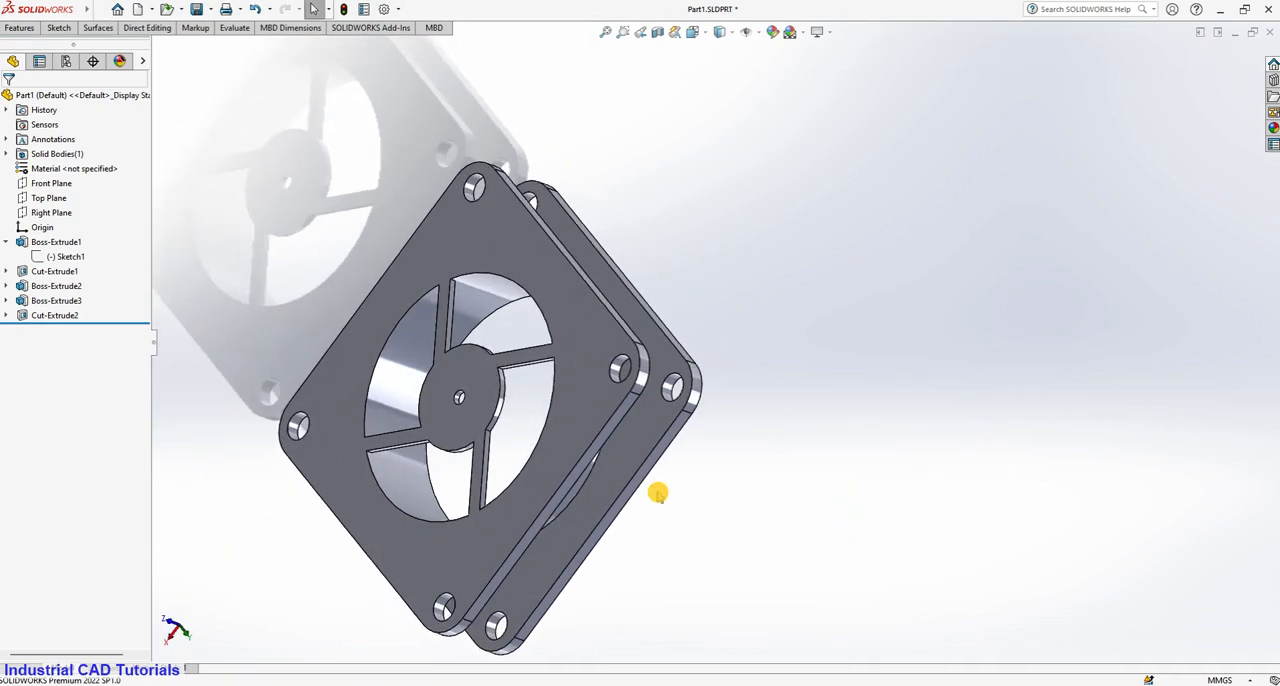
{"action": "middle_click_drag", "start_coordinate": [657, 493], "coordinate": [316, 271]}
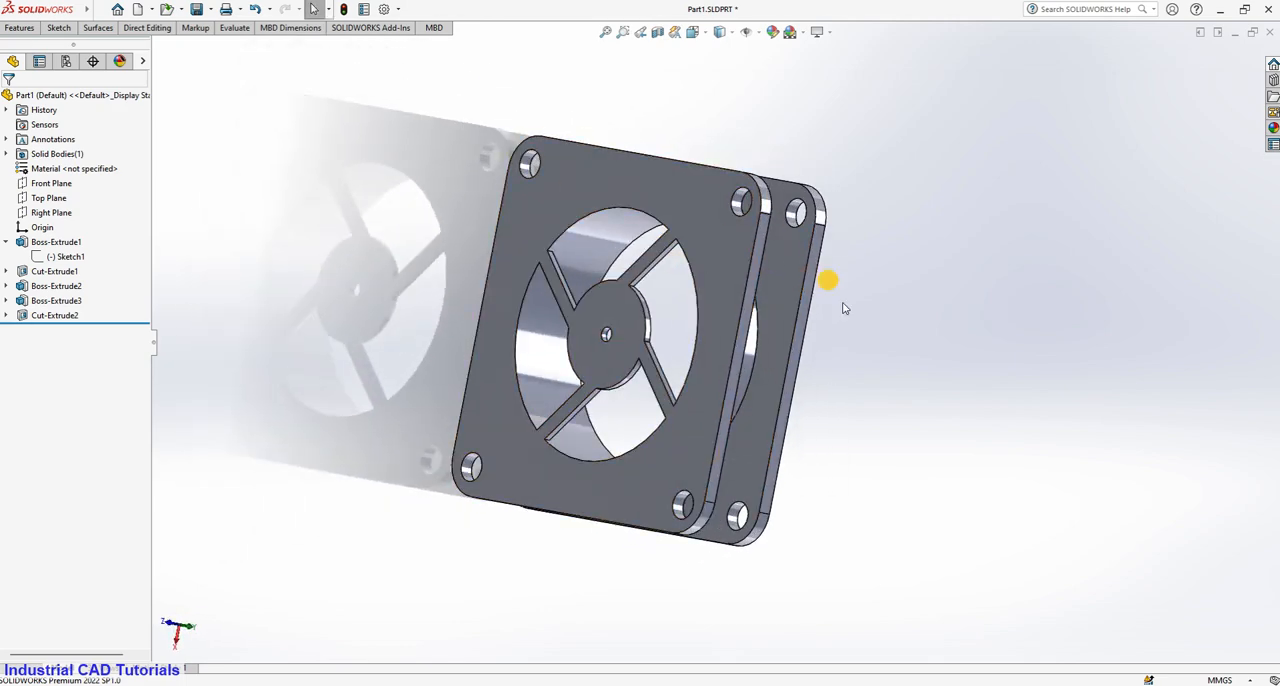